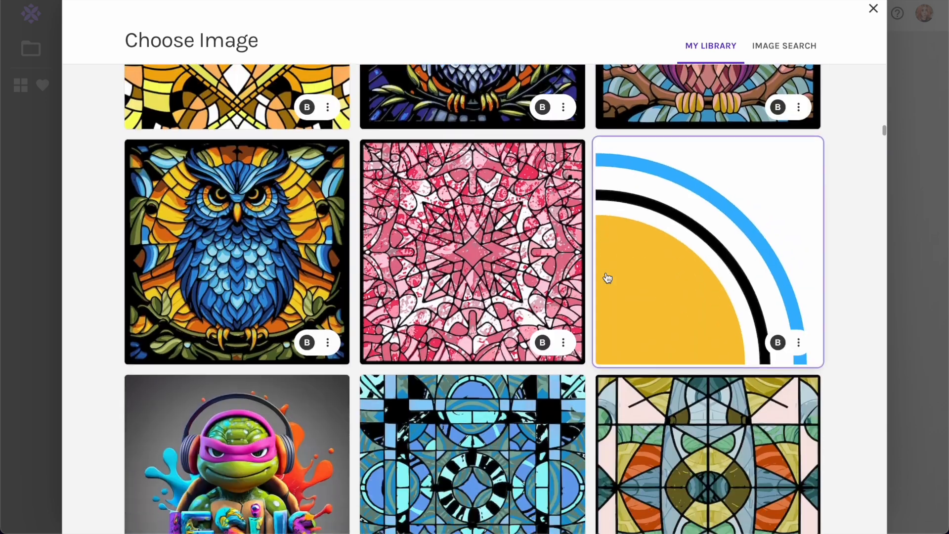
Load the yellow quarter-circle image from the library and move the sampled area across its black and blue arcs
{"action": "scroll", "coordinate": [608, 277], "scroll_direction": "up", "scroll_amount": 4}
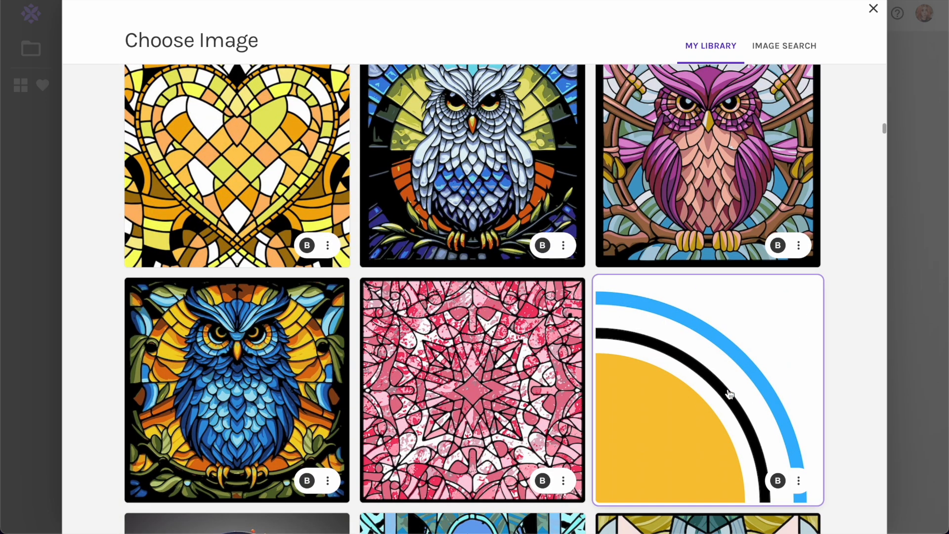
{"action": "left_click", "coordinate": [711, 396]}
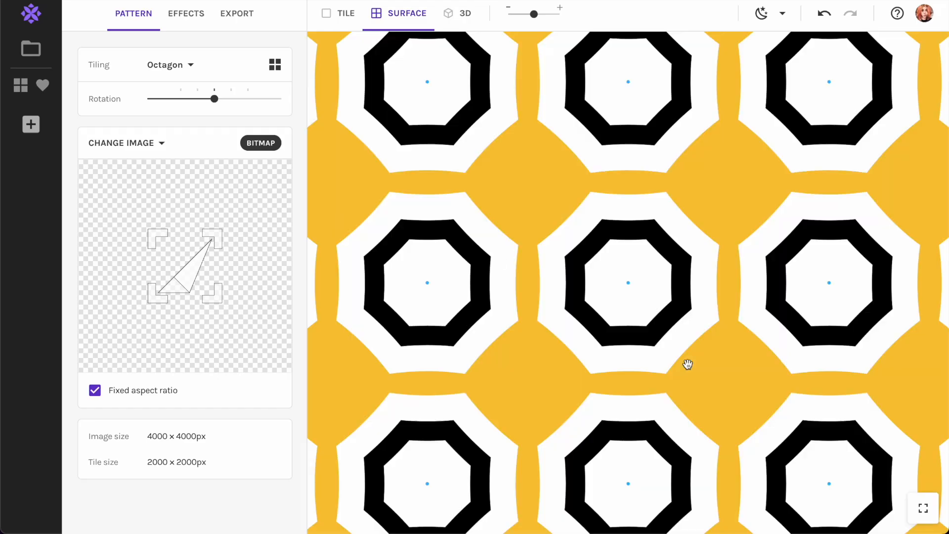
{"action": "left_click_drag", "start_coordinate": [191, 281], "coordinate": [208, 271]}
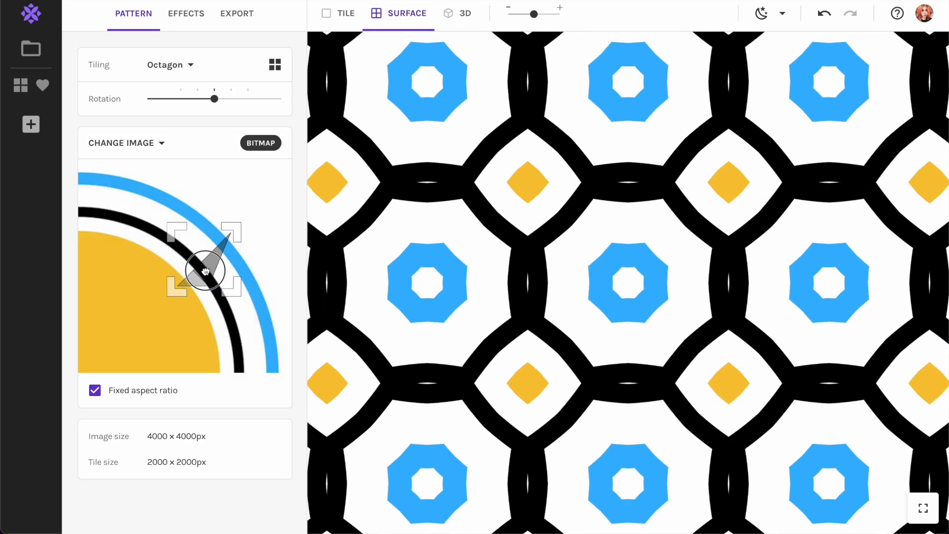
Change the pattern's tiling from the octagon layout to Ladder
{"action": "scroll", "coordinate": [559, 299], "scroll_direction": "down", "scroll_amount": 5}
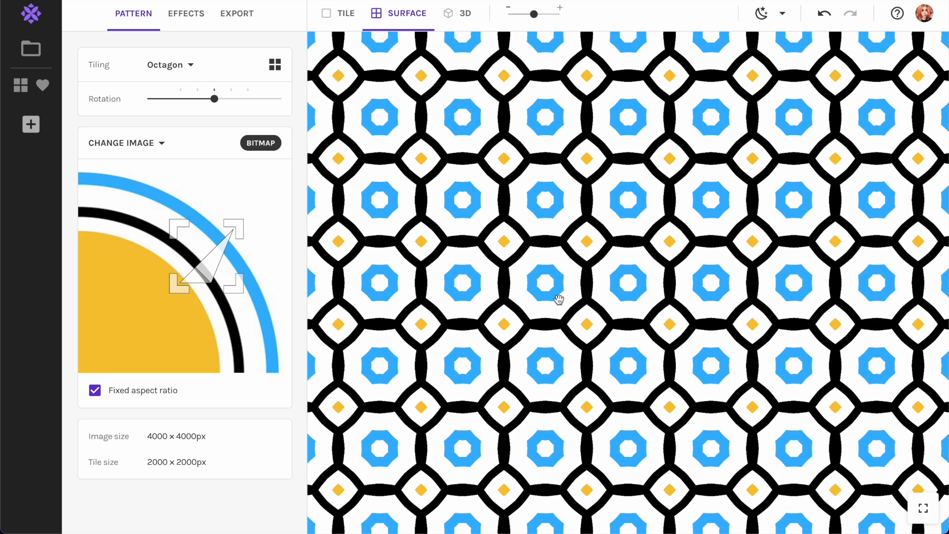
{"action": "left_click", "coordinate": [166, 65]}
{"action": "left_click", "coordinate": [328, 125]}
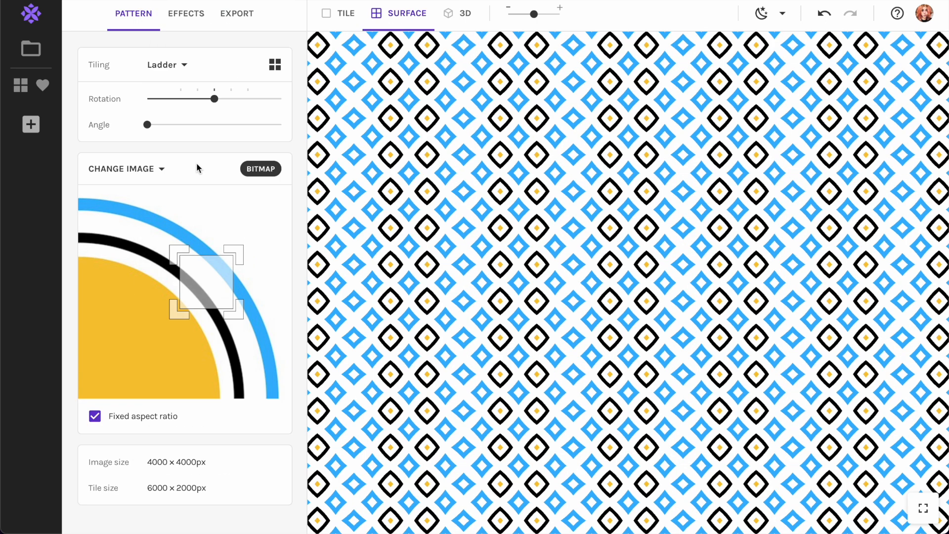
Replace the image with the library's orange llama on blue and move the sampled area to the image's left cheek and flower background
{"action": "left_click", "coordinate": [160, 170]}
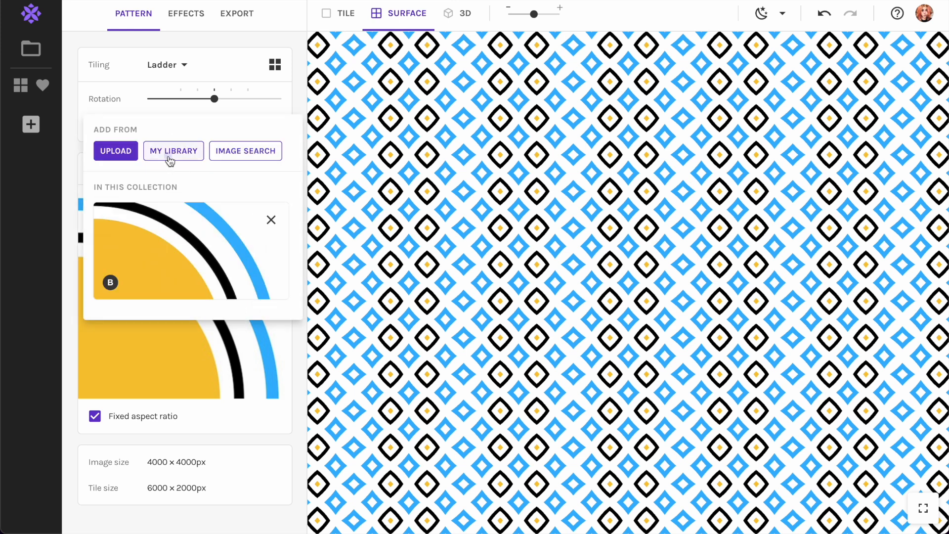
{"action": "left_click", "coordinate": [170, 158]}
{"action": "scroll", "coordinate": [540, 249], "scroll_direction": "down", "scroll_amount": 8}
{"action": "scroll", "coordinate": [540, 249], "scroll_direction": "down", "scroll_amount": 18}
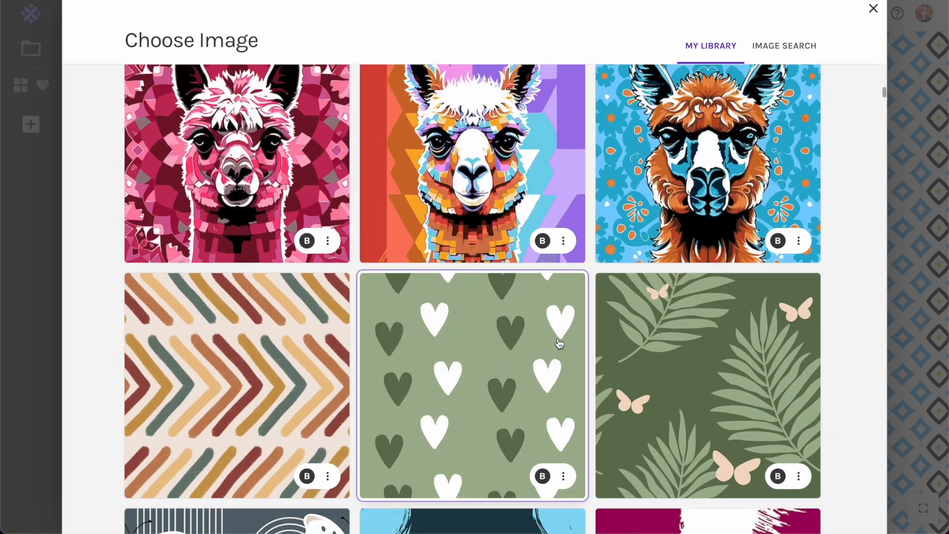
{"action": "scroll", "coordinate": [477, 292], "scroll_direction": "up", "scroll_amount": 3}
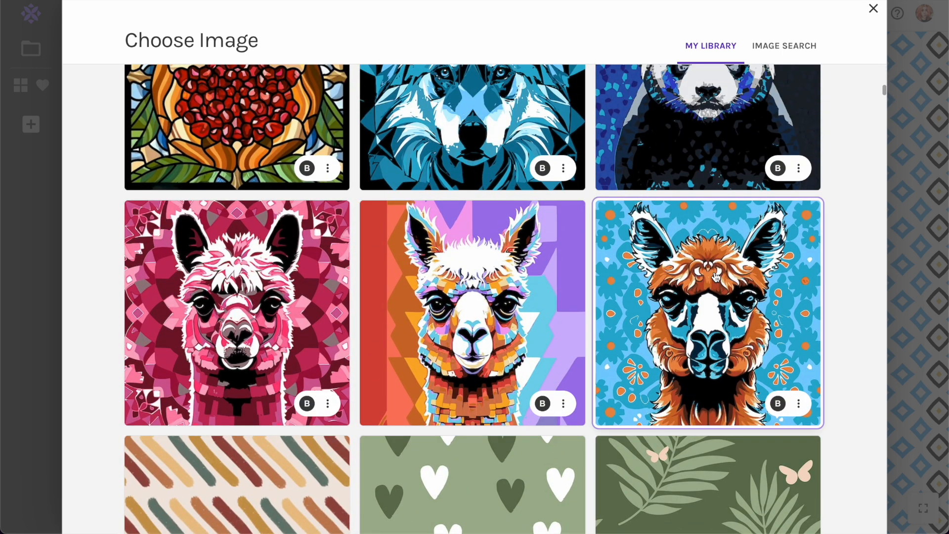
{"action": "left_click", "coordinate": [728, 306]}
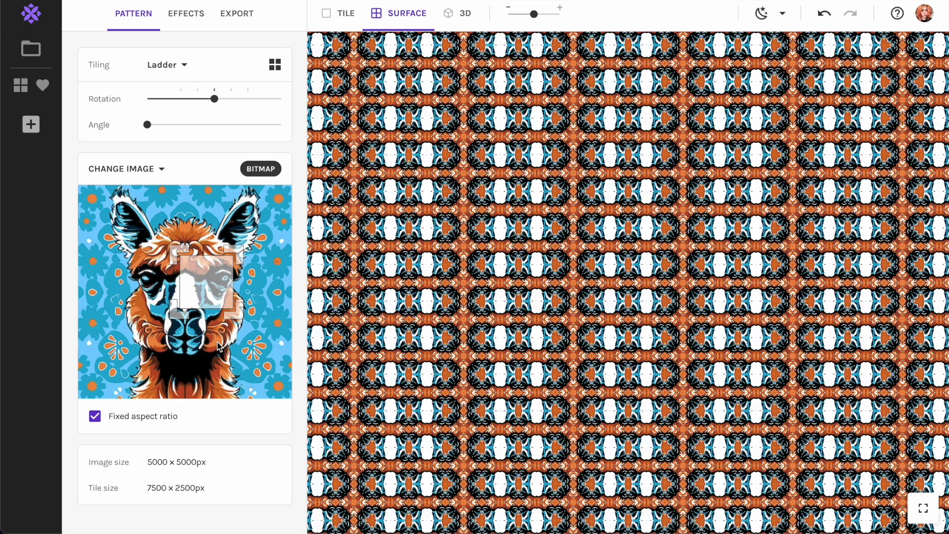
{"action": "scroll", "coordinate": [592, 295], "scroll_direction": "down", "scroll_amount": 3}
{"action": "left_click_drag", "start_coordinate": [208, 292], "coordinate": [120, 336]}
Set the llama pattern's tiling to Persian Star and check the repeat at different scales
{"action": "left_click", "coordinate": [167, 65]}
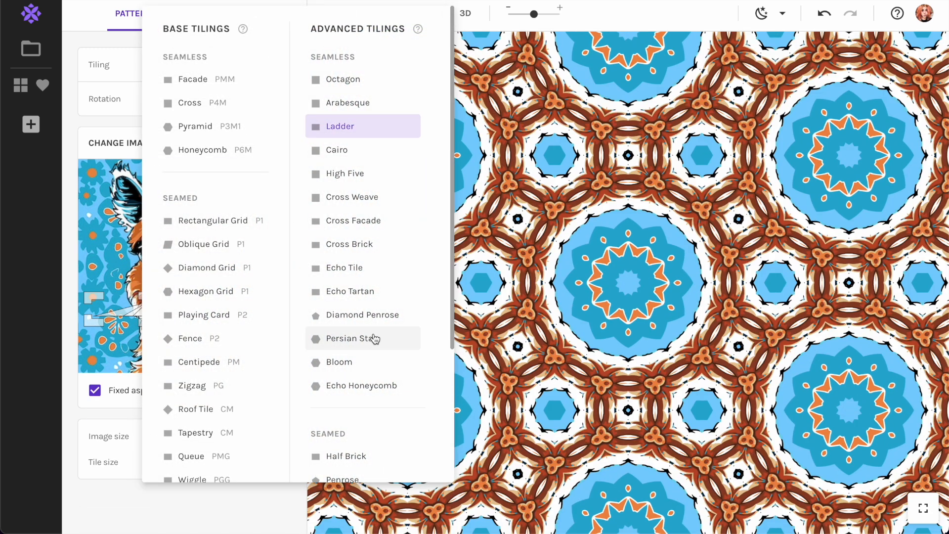
{"action": "left_click", "coordinate": [374, 339]}
{"action": "scroll", "coordinate": [593, 278], "scroll_direction": "up", "scroll_amount": 5}
{"action": "scroll", "coordinate": [594, 279], "scroll_direction": "down", "scroll_amount": 10}
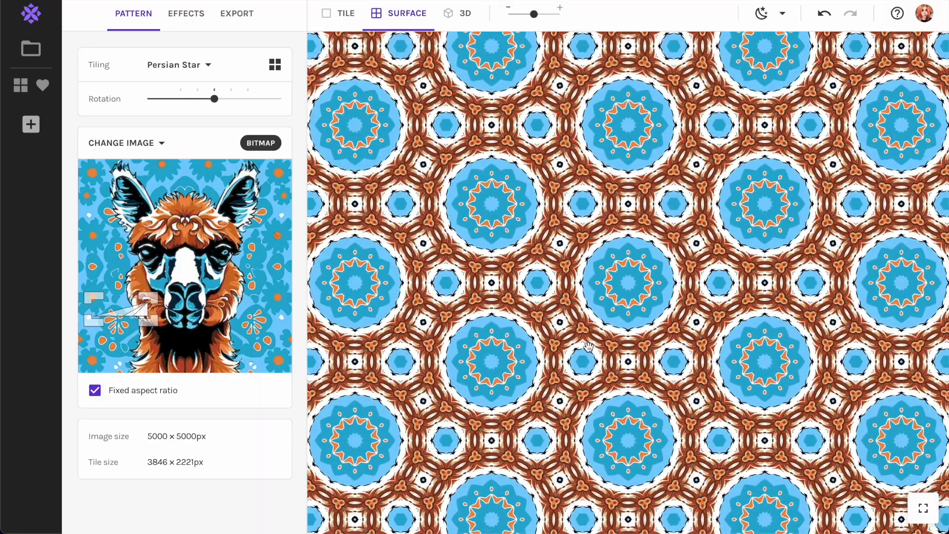
{"action": "scroll", "coordinate": [575, 199], "scroll_direction": "up", "scroll_amount": 4}
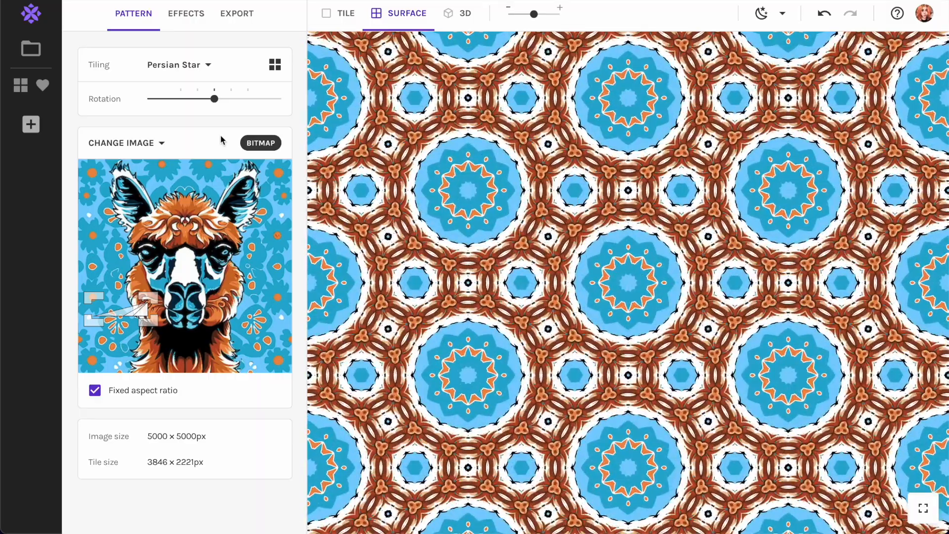
Set the tiling to Bloom and move the sampled area onto the llama's forehead fur
{"action": "left_click", "coordinate": [190, 65]}
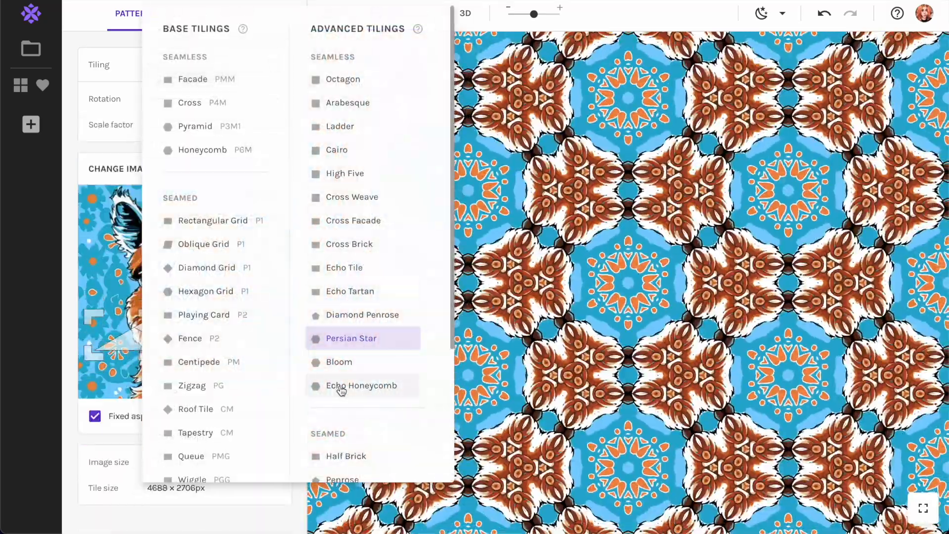
{"action": "left_click", "coordinate": [339, 363]}
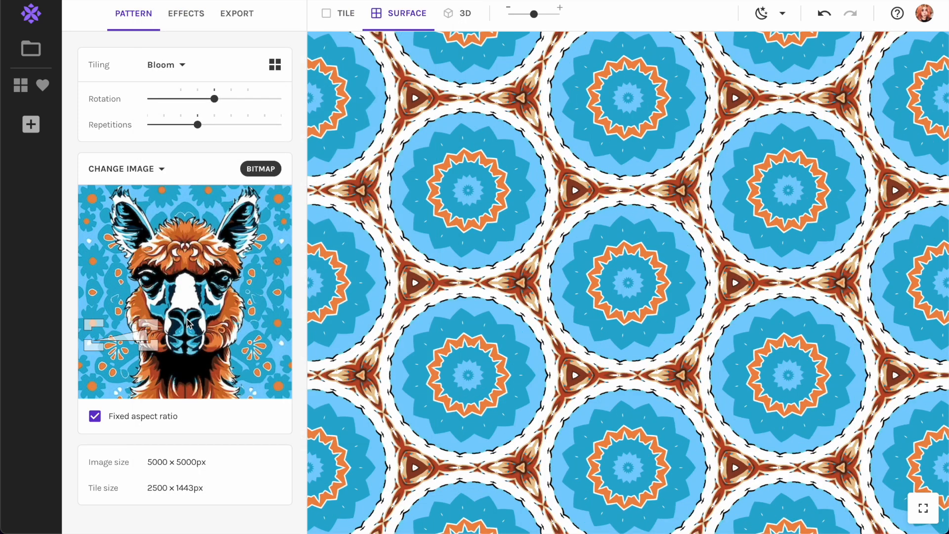
{"action": "left_click_drag", "start_coordinate": [124, 335], "coordinate": [188, 200]}
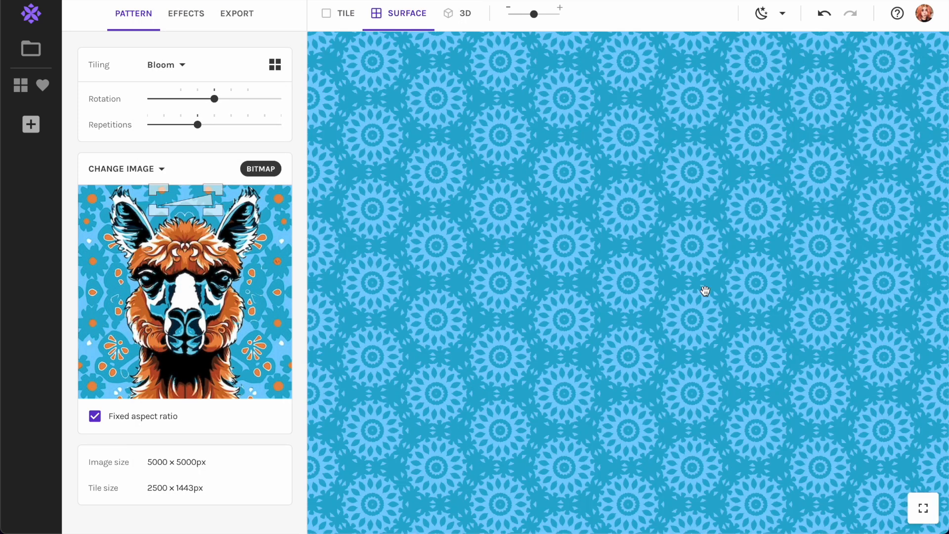
{"action": "left_click_drag", "start_coordinate": [203, 214], "coordinate": [194, 237]}
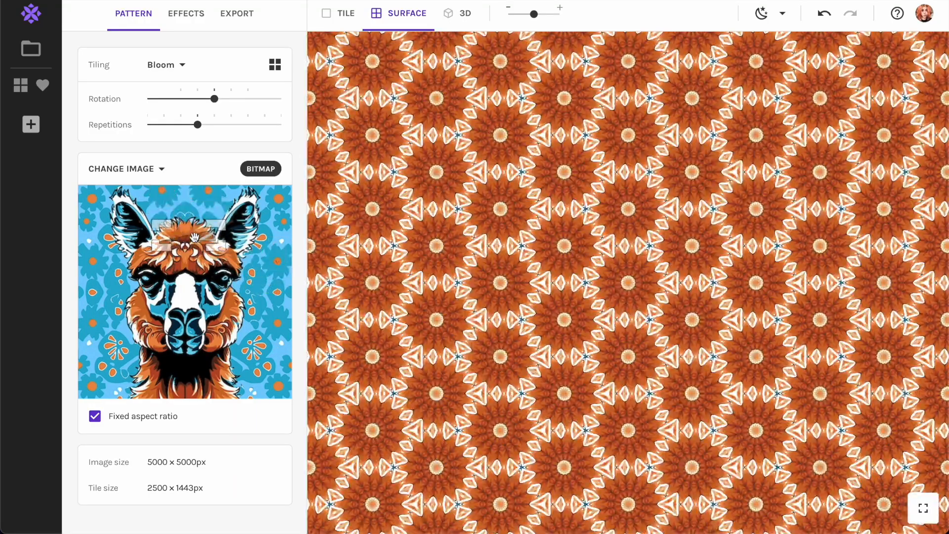
Replace the image with the library's dark navy bokeh picture and place the sampled area over its bright central circles
{"action": "left_click", "coordinate": [162, 169]}
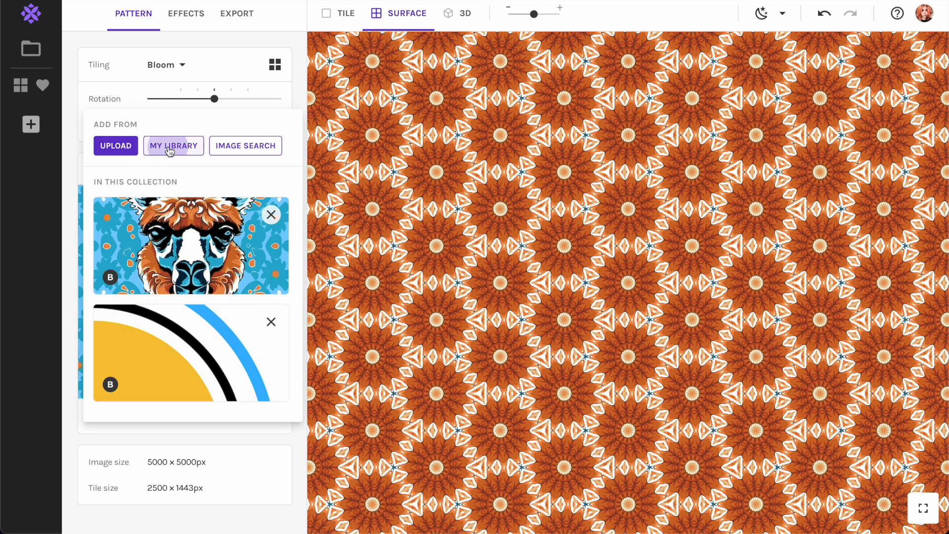
{"action": "left_click", "coordinate": [170, 149]}
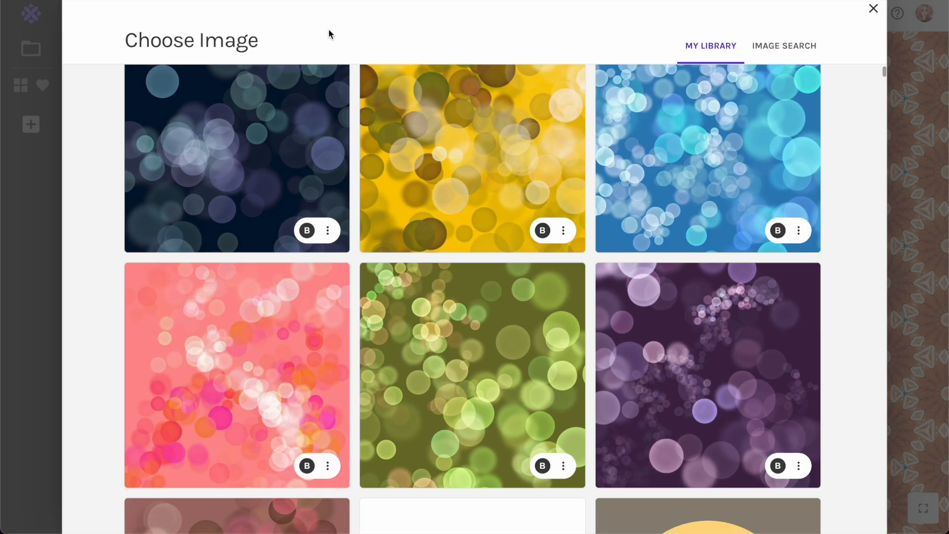
{"action": "scroll", "coordinate": [363, 213], "scroll_direction": "down", "scroll_amount": 1}
{"action": "scroll", "coordinate": [376, 221], "scroll_direction": "up", "scroll_amount": 4}
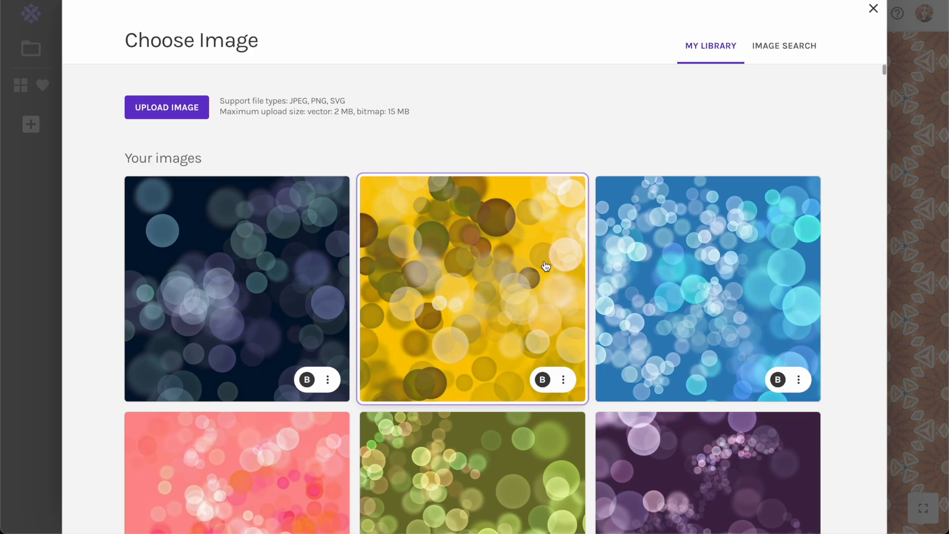
{"action": "left_click", "coordinate": [280, 294]}
{"action": "left_click_drag", "start_coordinate": [183, 241], "coordinate": [165, 308]}
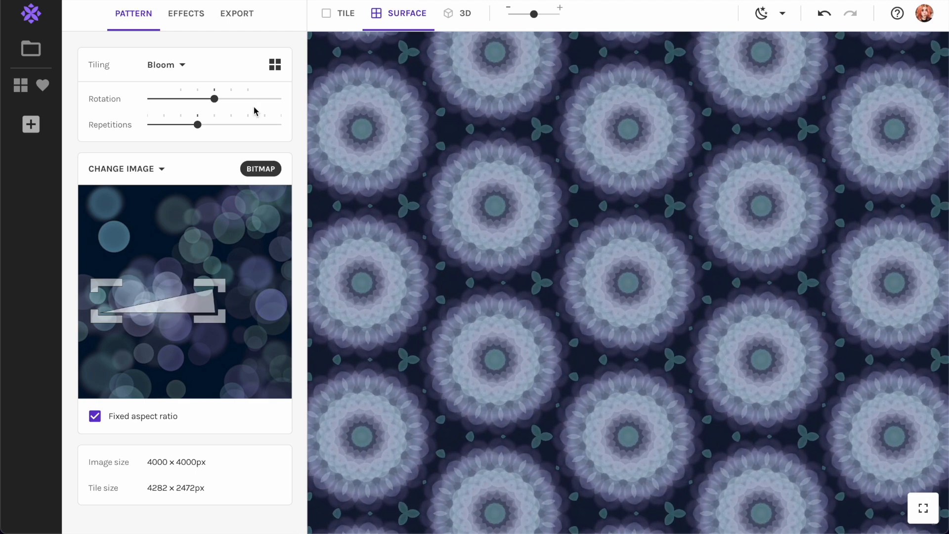
Set the bokeh pattern's tiling to Honeycomb (P6M) and check the surface at several scales
{"action": "left_click", "coordinate": [178, 69]}
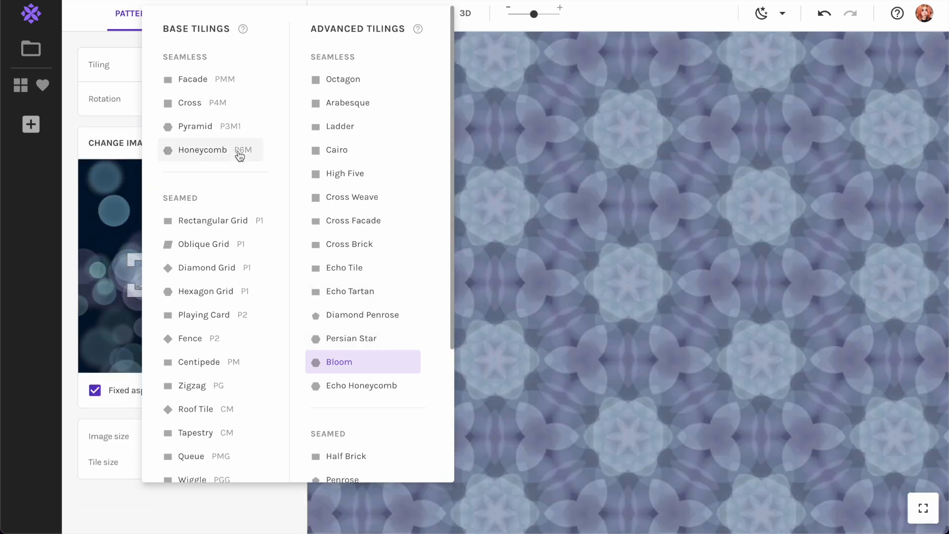
{"action": "left_click", "coordinate": [240, 156]}
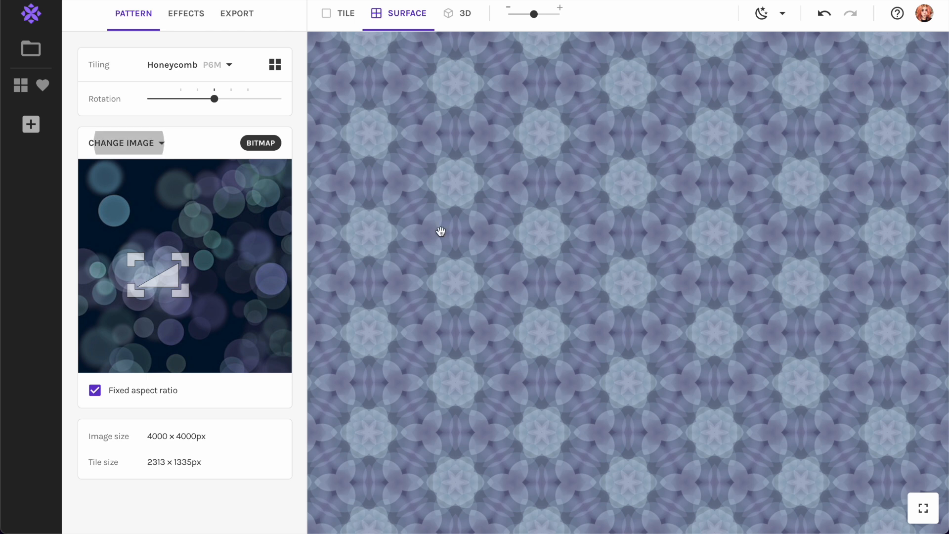
{"action": "scroll", "coordinate": [617, 288], "scroll_direction": "up", "scroll_amount": 5}
{"action": "scroll", "coordinate": [617, 289], "scroll_direction": "down", "scroll_amount": 10}
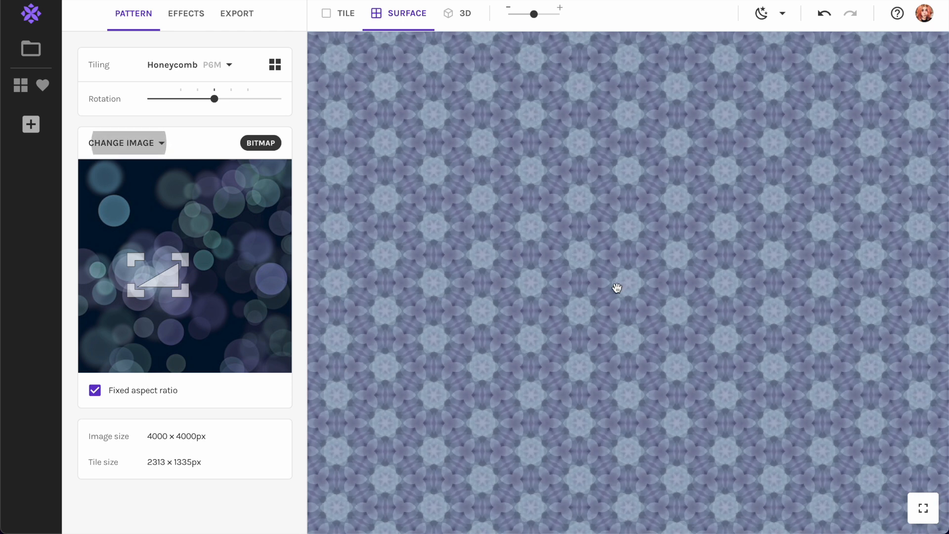
{"action": "scroll", "coordinate": [550, 214], "scroll_direction": "up", "scroll_amount": 10}
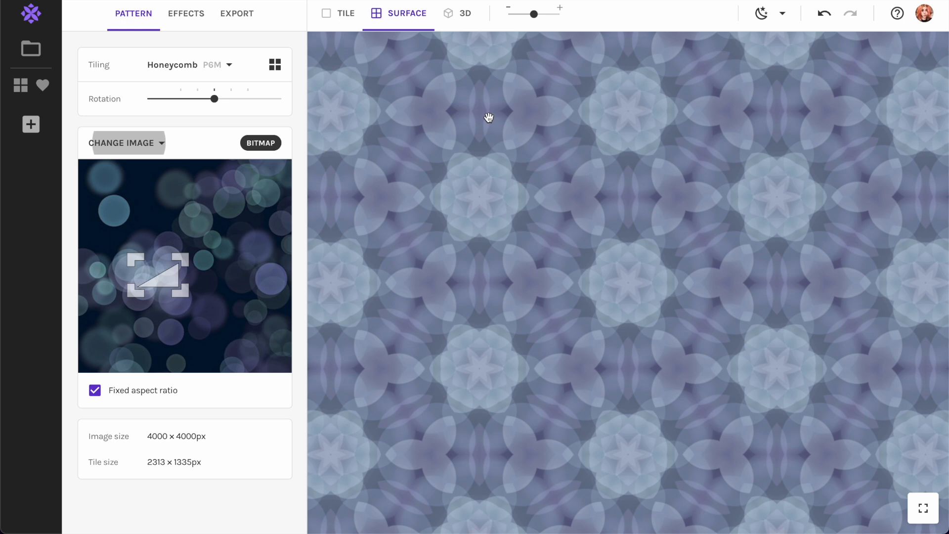
{"action": "scroll", "coordinate": [489, 117], "scroll_direction": "up", "scroll_amount": 3}
{"action": "scroll", "coordinate": [487, 117], "scroll_direction": "down", "scroll_amount": 5}
Replace the image with the library's purple heart-patterned umbrella beside a light blue texture
{"action": "left_click", "coordinate": [148, 142]}
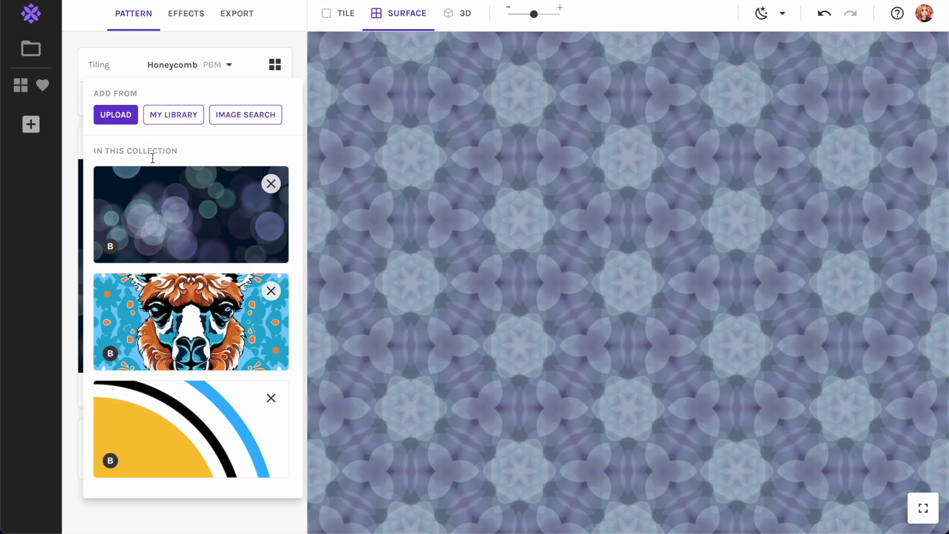
{"action": "left_click", "coordinate": [167, 122]}
{"action": "scroll", "coordinate": [497, 253], "scroll_direction": "down", "scroll_amount": 15}
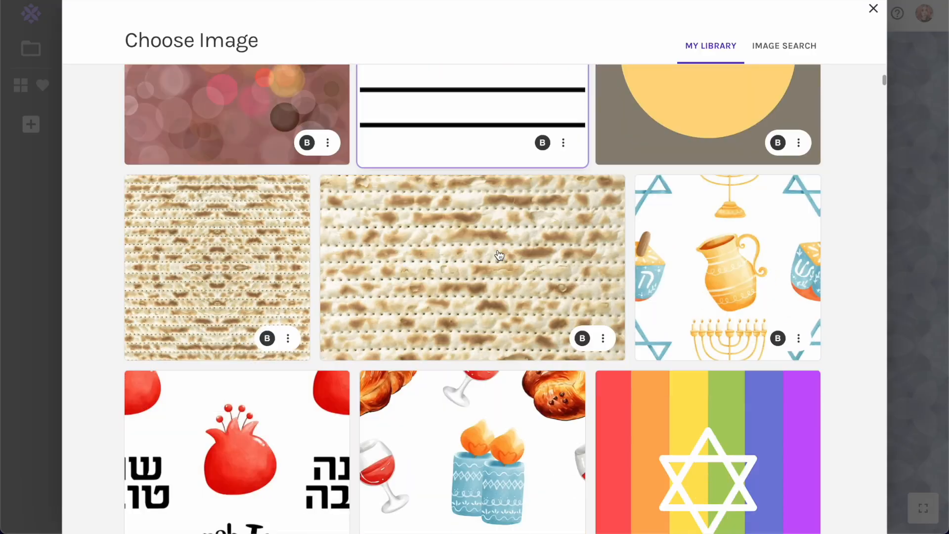
{"action": "scroll", "coordinate": [499, 254], "scroll_direction": "down", "scroll_amount": 10}
{"action": "scroll", "coordinate": [494, 277], "scroll_direction": "up", "scroll_amount": 5}
{"action": "scroll", "coordinate": [490, 296], "scroll_direction": "down", "scroll_amount": 6}
{"action": "scroll", "coordinate": [489, 297], "scroll_direction": "down", "scroll_amount": 6}
{"action": "scroll", "coordinate": [489, 297], "scroll_direction": "up", "scroll_amount": 1}
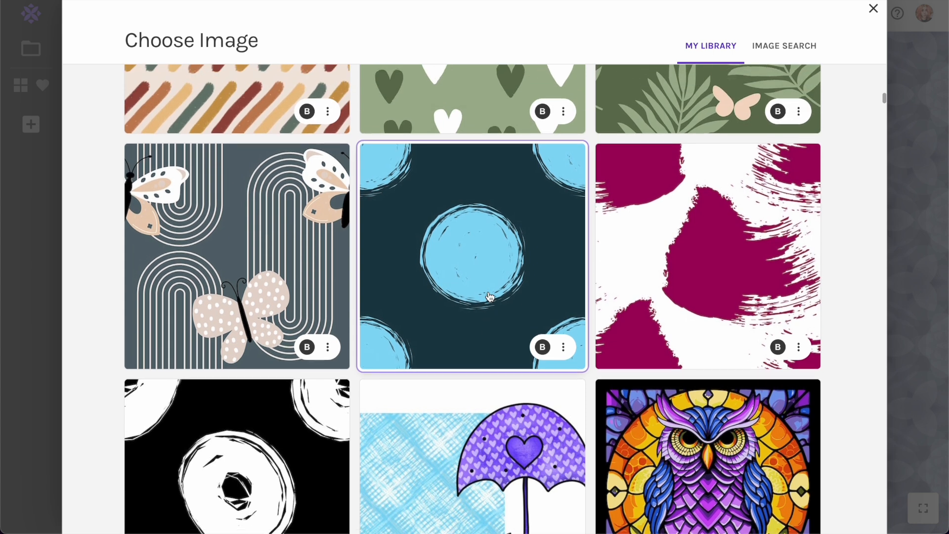
{"action": "scroll", "coordinate": [489, 296], "scroll_direction": "down", "scroll_amount": 5}
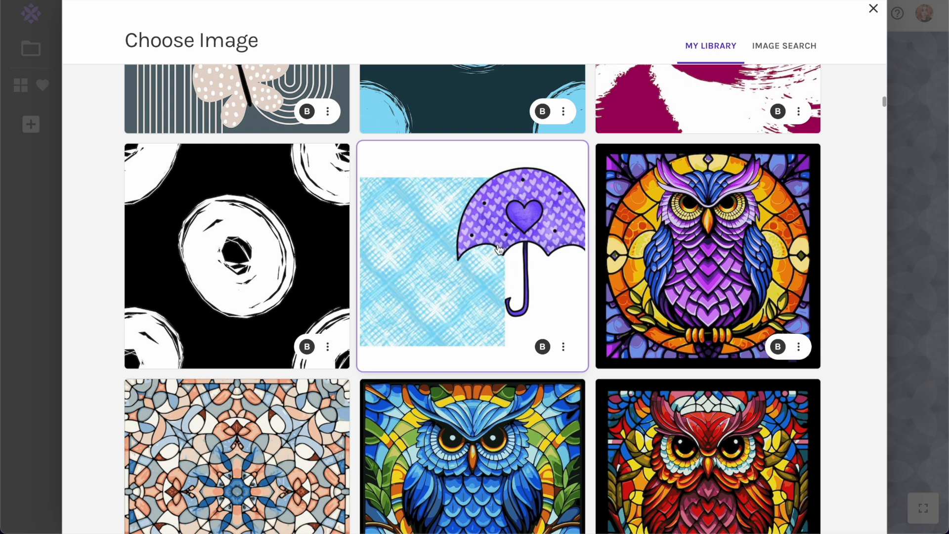
{"action": "left_click", "coordinate": [466, 268]}
Fit the sampled area over the umbrella's left edge and the blue texture, and enable the Metamorphosis surface effect
{"action": "left_click_drag", "start_coordinate": [166, 268], "coordinate": [247, 209]}
{"action": "left_click_drag", "start_coordinate": [185, 252], "coordinate": [169, 261]}
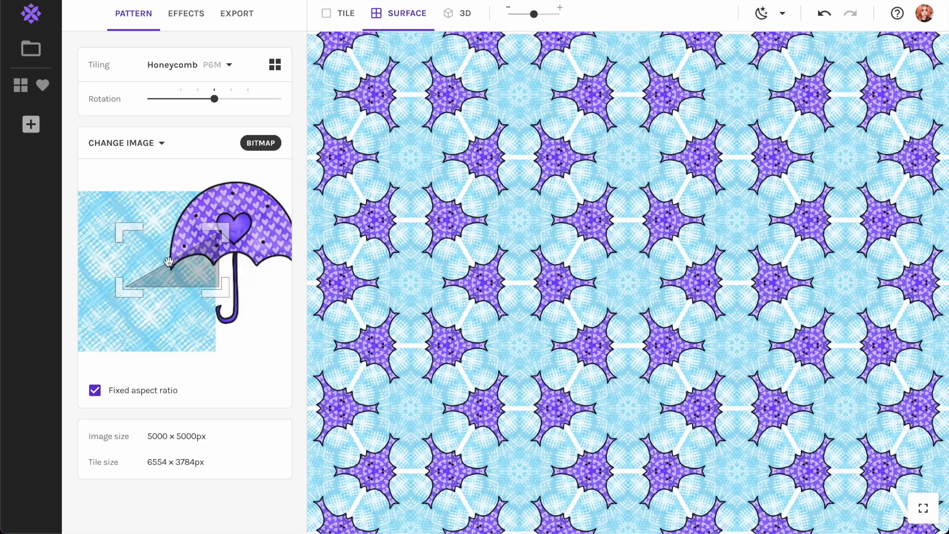
{"action": "left_click", "coordinate": [192, 13]}
{"action": "left_click", "coordinate": [86, 265]}
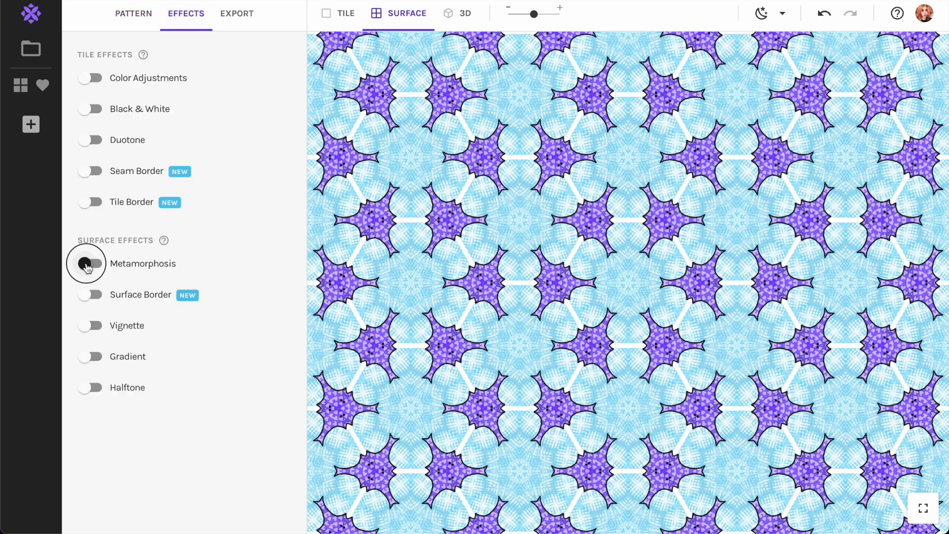
Configure a custom surface export size of 9400 × 9400 pixels
{"action": "left_click", "coordinate": [252, 23]}
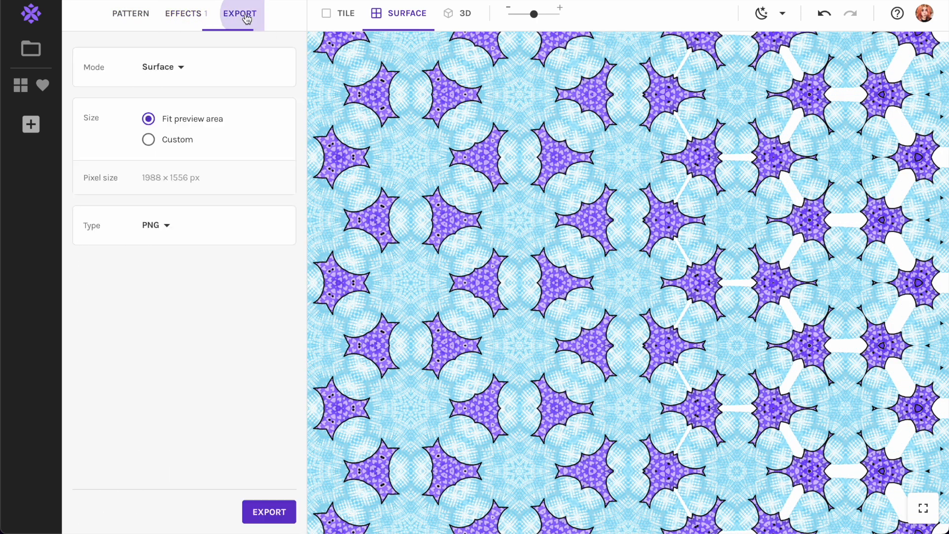
{"action": "left_click", "coordinate": [148, 139]}
{"action": "double_click", "coordinate": [147, 230]}
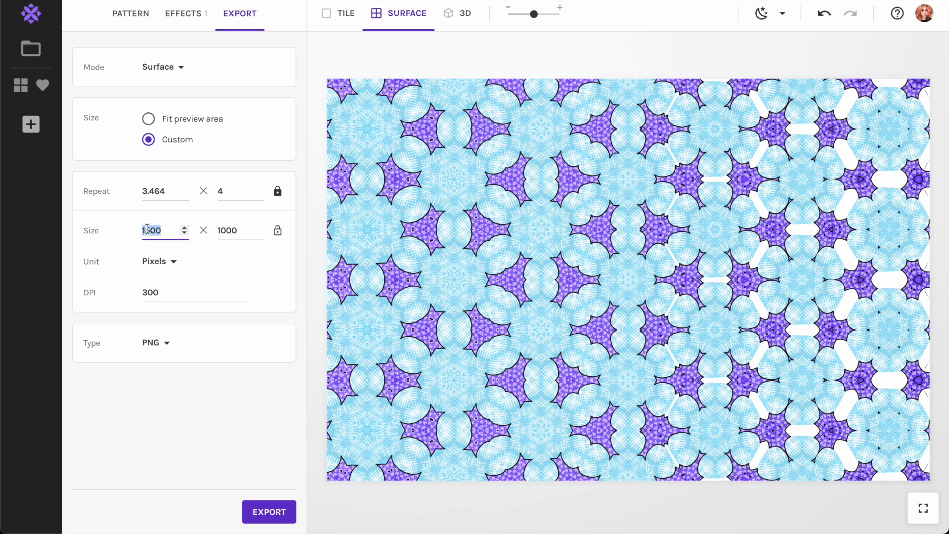
{"action": "type", "text": "9400"}
{"action": "key", "text": "Tab"}
{"action": "type", "text": "9400"}
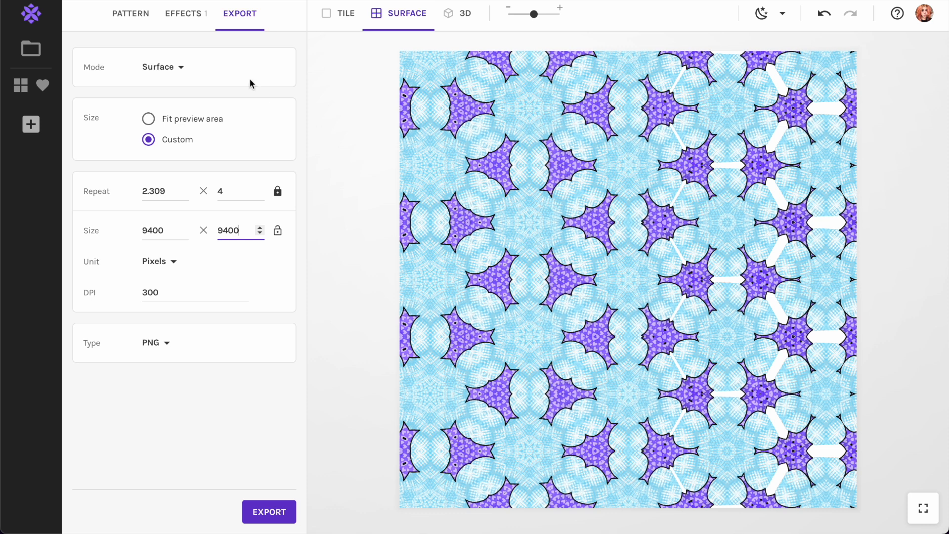
Increase the export's horizontal repeat to 3 with the repeat proportions locked
{"action": "left_click", "coordinate": [185, 188]}
{"action": "left_click", "coordinate": [184, 188]}
{"action": "left_click", "coordinate": [185, 188]}
{"action": "left_click", "coordinate": [184, 188]}
{"action": "left_click", "coordinate": [185, 188]}
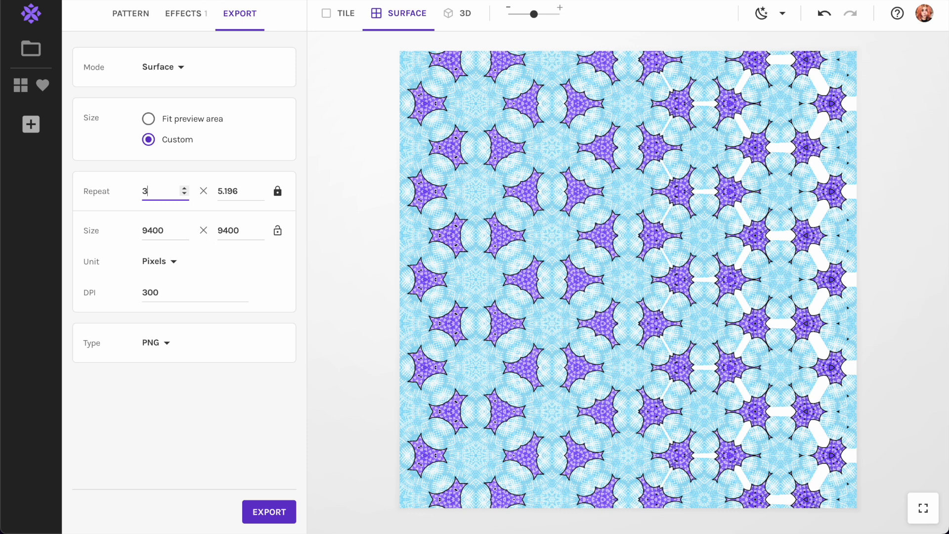
Raise the linear Metamorphosis effect's horizontal amount to its maximum and return to the pattern settings
{"action": "left_click", "coordinate": [183, 13]}
{"action": "left_click_drag", "start_coordinate": [229, 331], "coordinate": [300, 327]}
{"action": "left_click", "coordinate": [131, 13]}
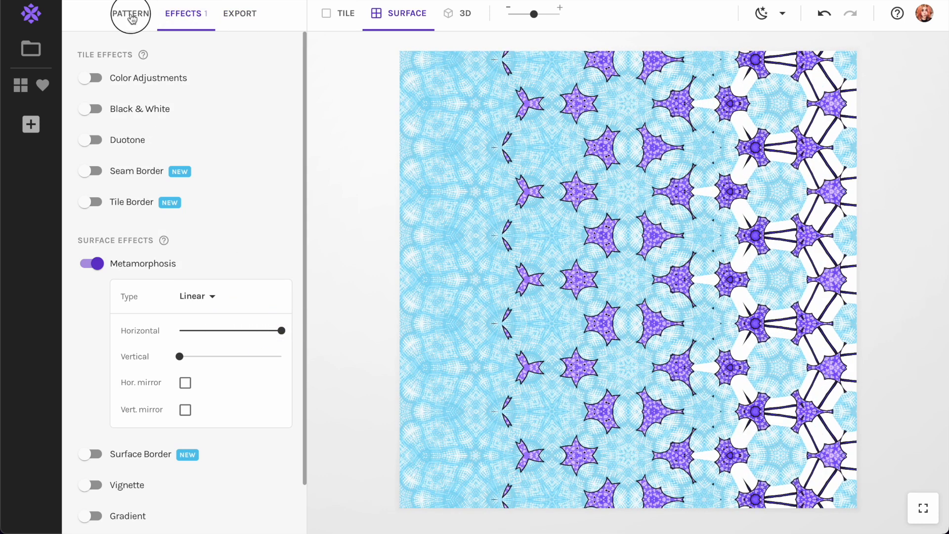
Change the tiling to Persian Star and reposition the sampled area over the umbrella's left edge and the blue texture
{"action": "left_click_drag", "start_coordinate": [177, 275], "coordinate": [195, 215]}
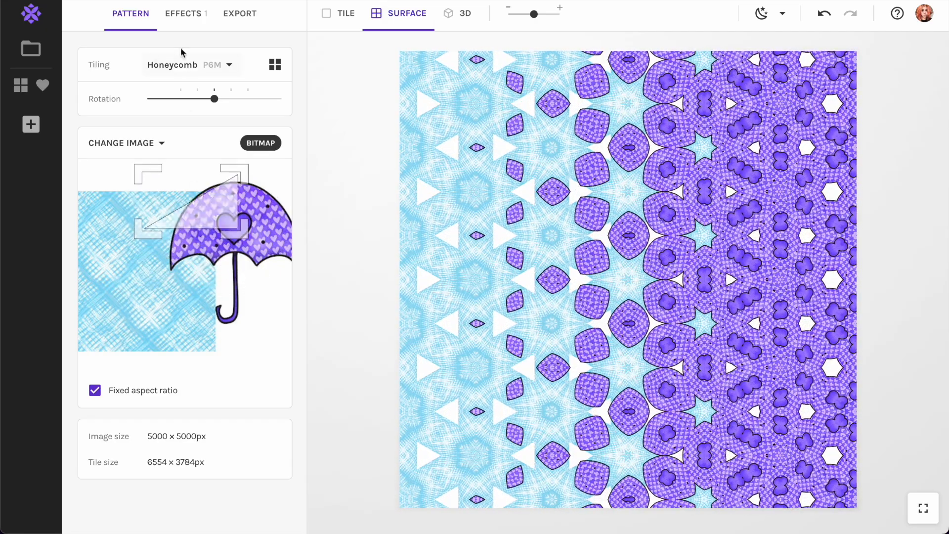
{"action": "left_click", "coordinate": [184, 64]}
{"action": "left_click", "coordinate": [375, 339]}
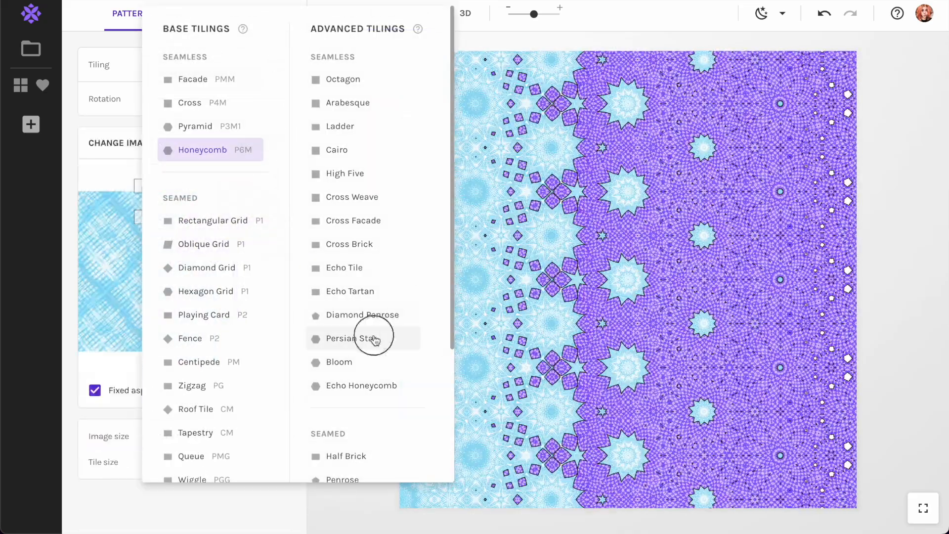
{"action": "left_click_drag", "start_coordinate": [197, 205], "coordinate": [171, 257]}
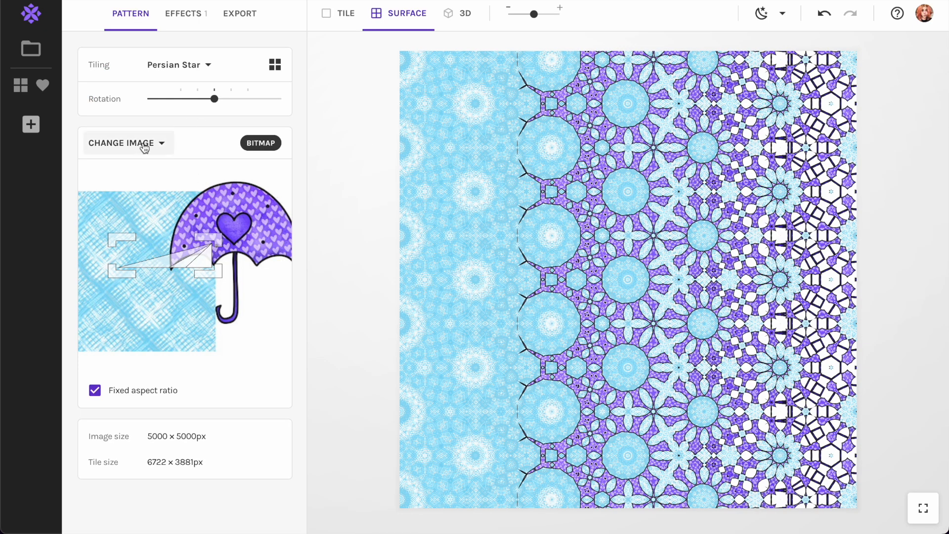
Browse the preview images of the Watercolor Seamless Bundle #1 on its shop page
{"action": "left_click", "coordinate": [144, 143]}
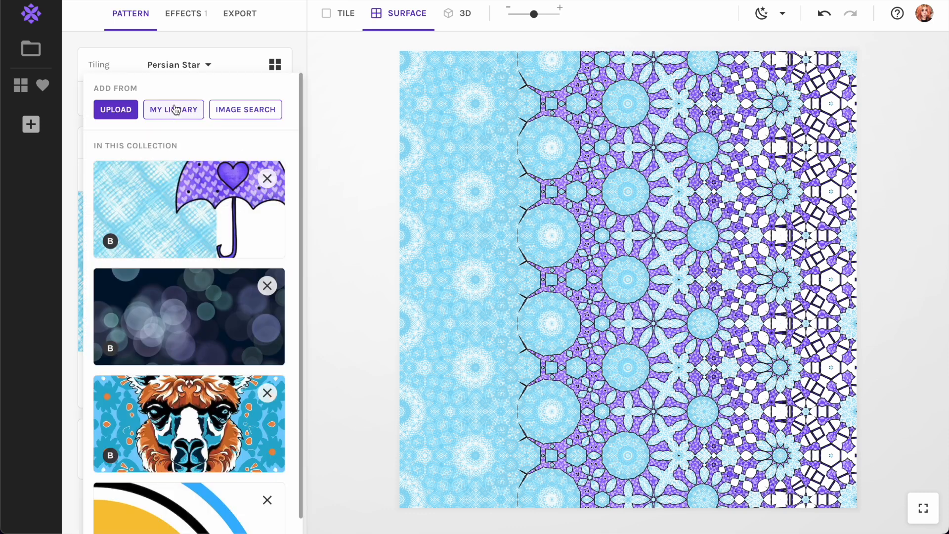
{"action": "left_click", "coordinate": [230, 36]}
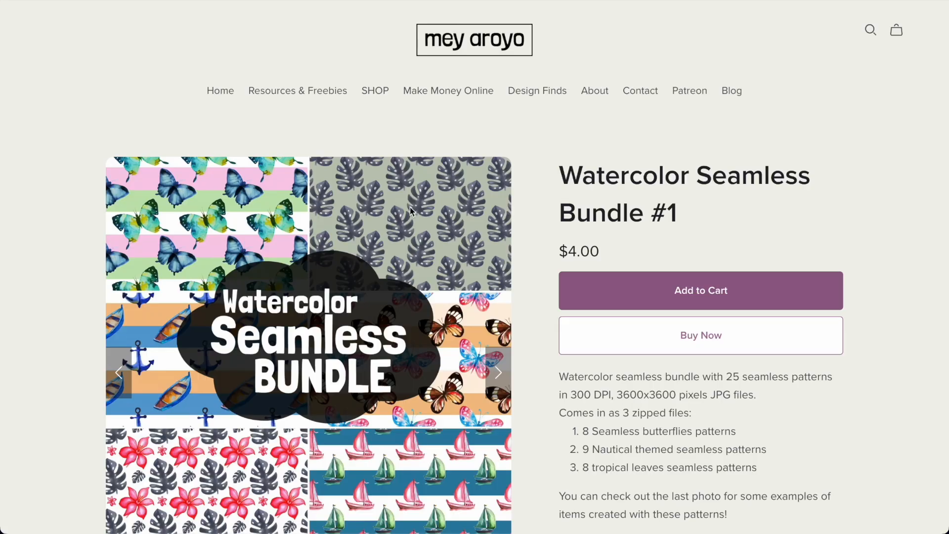
{"action": "scroll", "coordinate": [411, 207], "scroll_direction": "down", "scroll_amount": 3}
{"action": "left_click", "coordinate": [501, 258]}
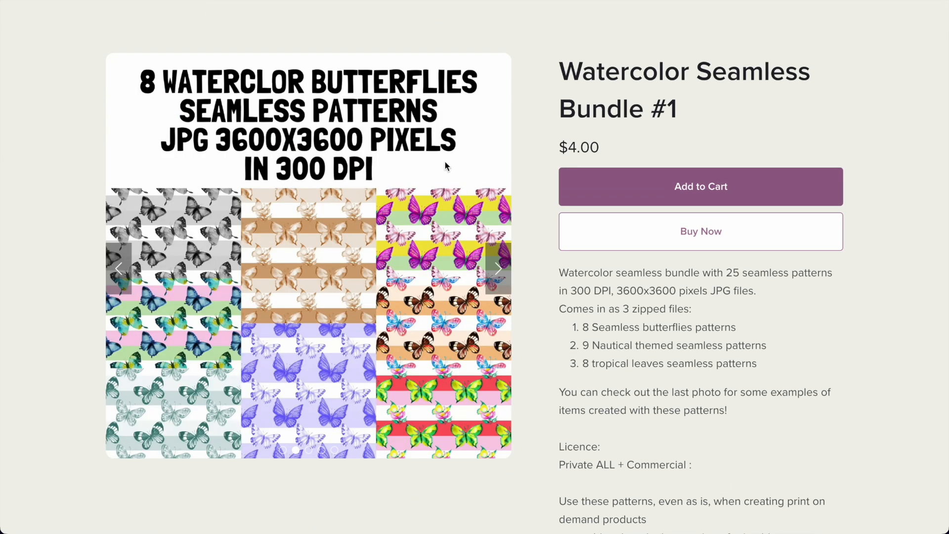
{"action": "left_click", "coordinate": [500, 266]}
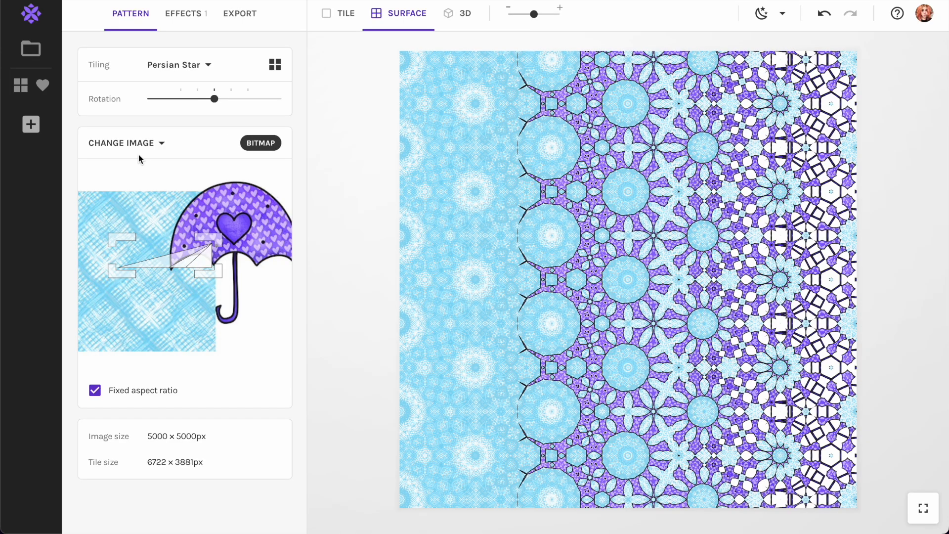
Replace the source image with the dark grey butterfly and curved-line pattern from the personal image library
{"action": "left_click", "coordinate": [131, 144]}
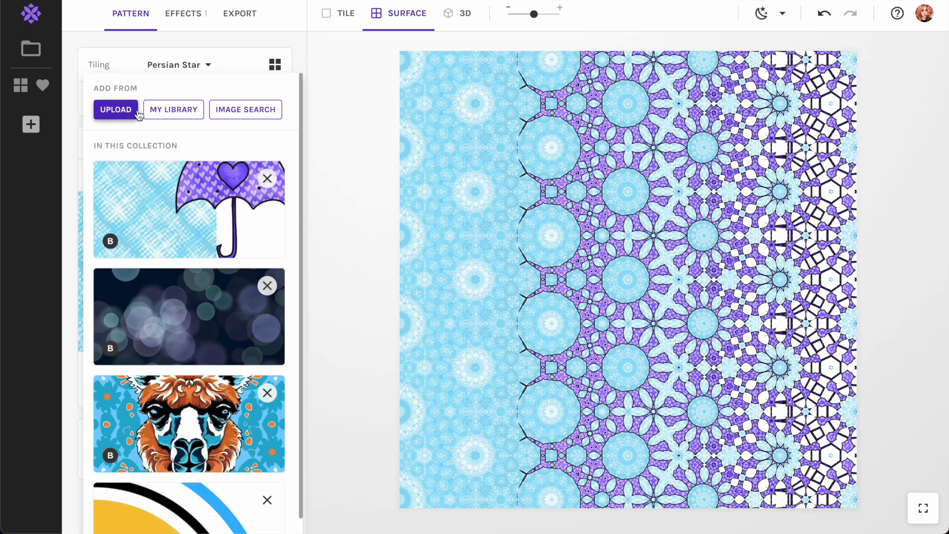
{"action": "left_click", "coordinate": [174, 110]}
{"action": "scroll", "coordinate": [496, 193], "scroll_direction": "down", "scroll_amount": 12}
{"action": "scroll", "coordinate": [496, 193], "scroll_direction": "down", "scroll_amount": 14}
{"action": "scroll", "coordinate": [495, 193], "scroll_direction": "up", "scroll_amount": 10}
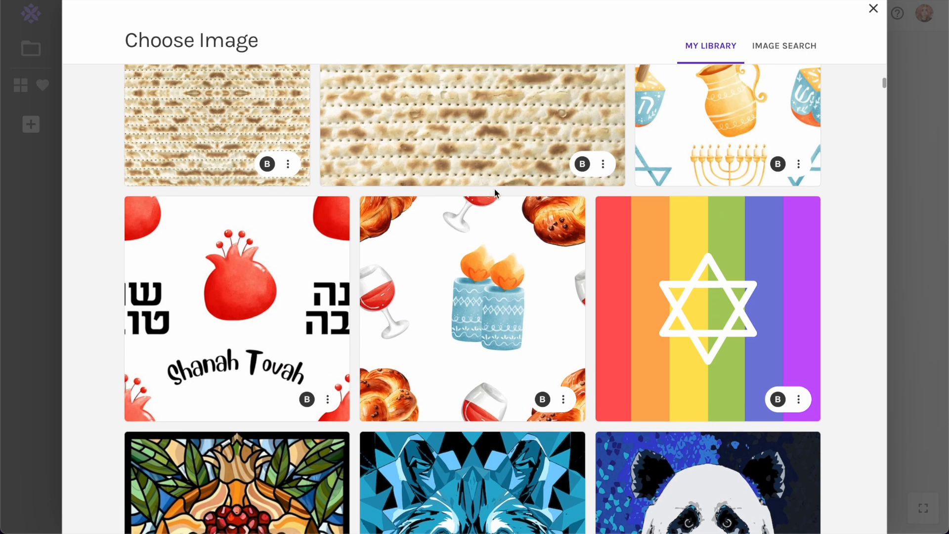
{"action": "scroll", "coordinate": [715, 198], "scroll_direction": "up", "scroll_amount": 2}
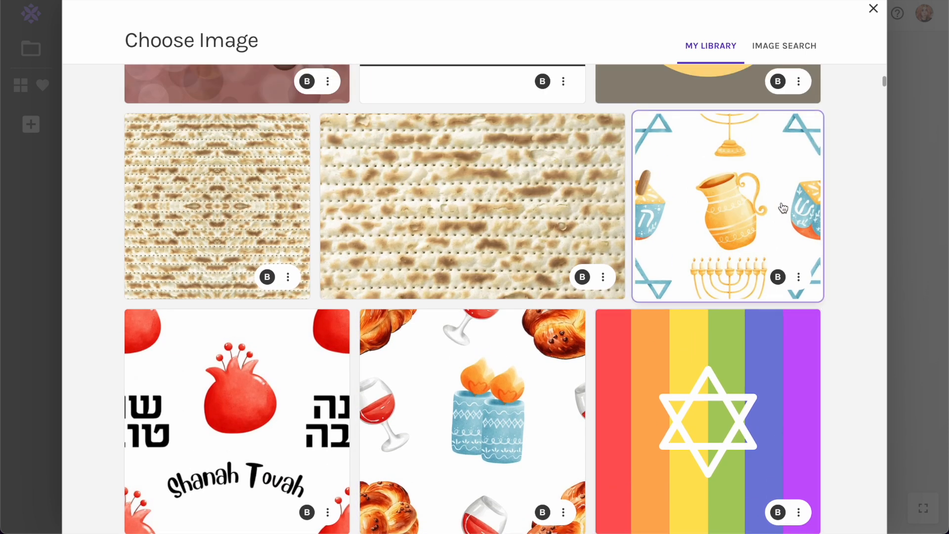
{"action": "scroll", "coordinate": [708, 195], "scroll_direction": "down", "scroll_amount": 3}
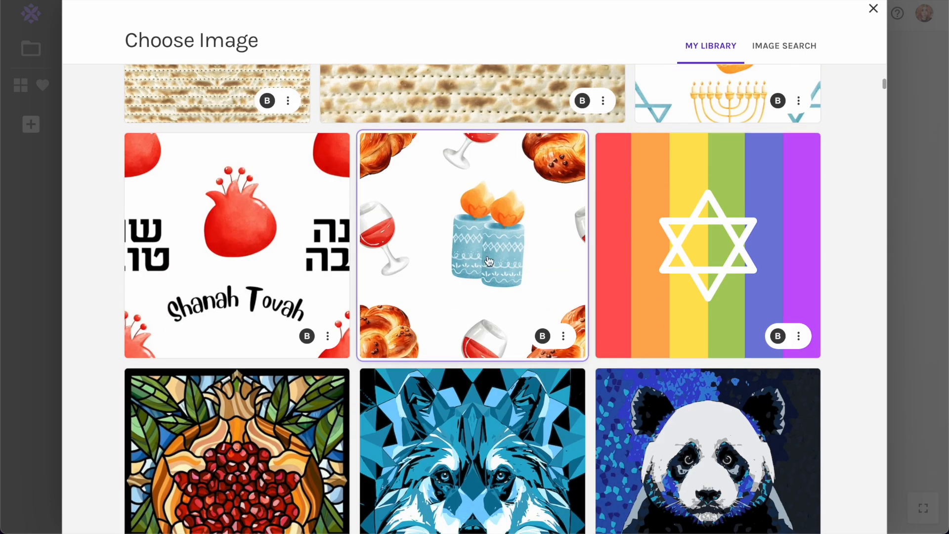
{"action": "scroll", "coordinate": [489, 261], "scroll_direction": "down", "scroll_amount": 18}
{"action": "scroll", "coordinate": [489, 261], "scroll_direction": "up", "scroll_amount": 7}
{"action": "scroll", "coordinate": [247, 261], "scroll_direction": "down", "scroll_amount": 2}
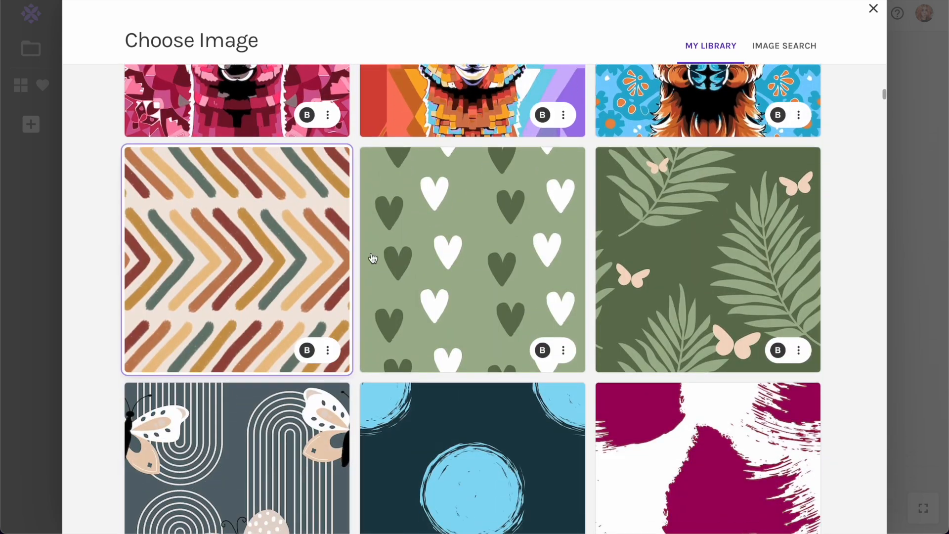
{"action": "scroll", "coordinate": [271, 317], "scroll_direction": "down", "scroll_amount": 3}
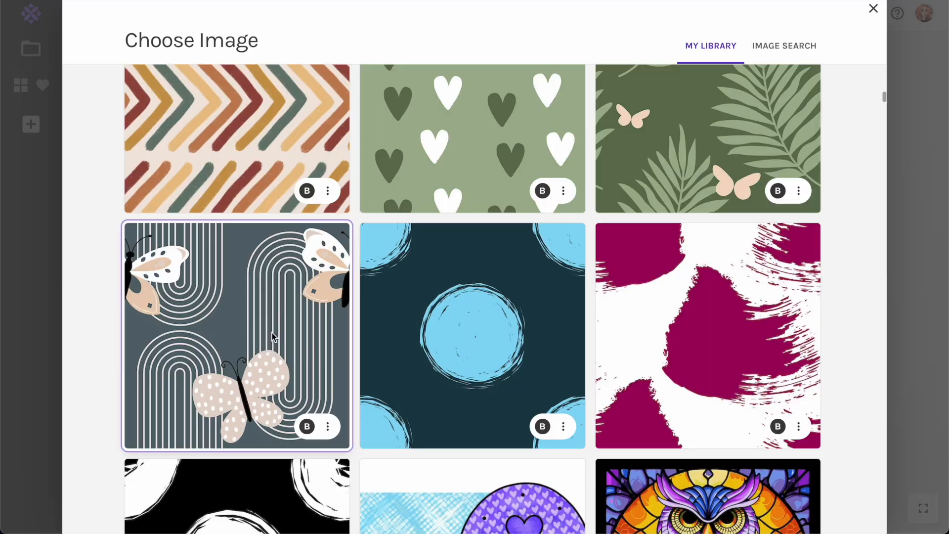
{"action": "left_click", "coordinate": [272, 334]}
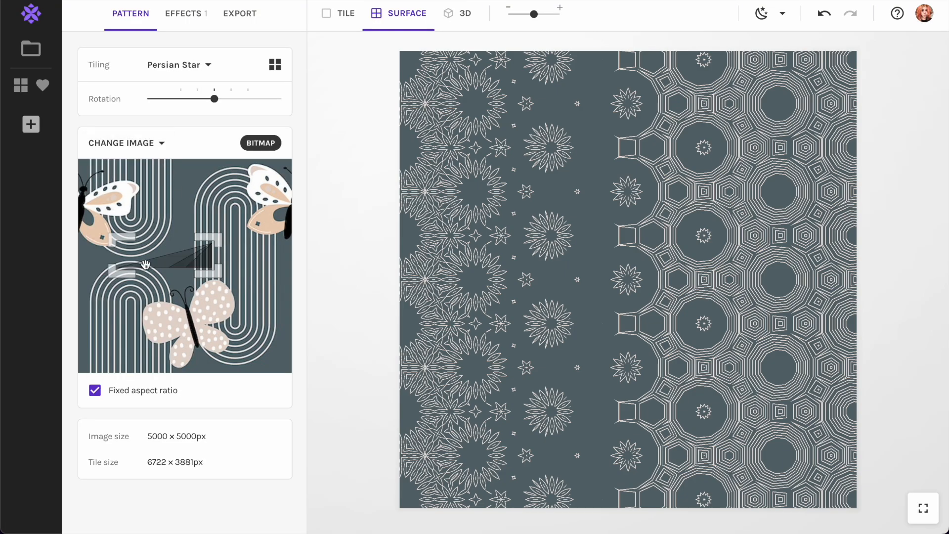
Change the tiling to Rectangular Grid and expand the sampled area to cover the full 5000 × 5000 px image
{"action": "left_click", "coordinate": [188, 64]}
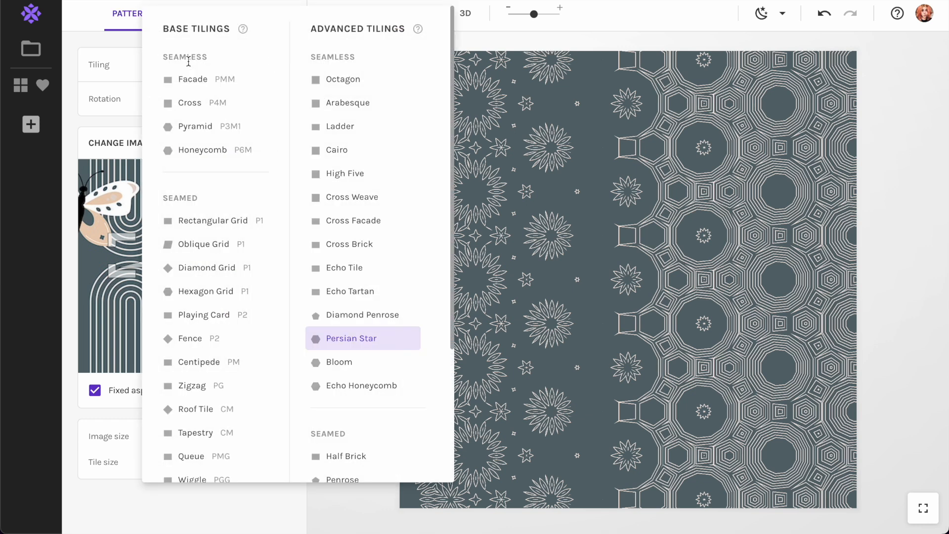
{"action": "left_click", "coordinate": [204, 230]}
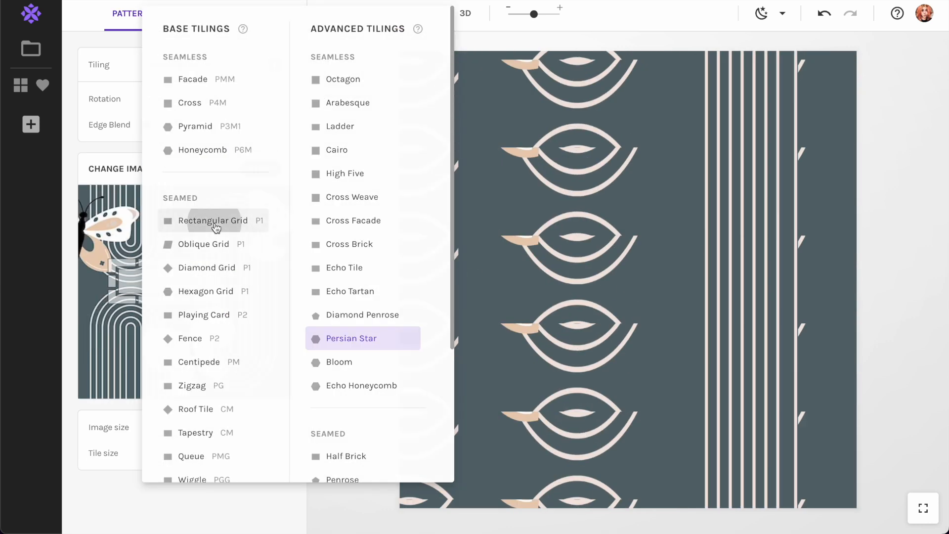
{"action": "left_click_drag", "start_coordinate": [129, 214], "coordinate": [115, 194]}
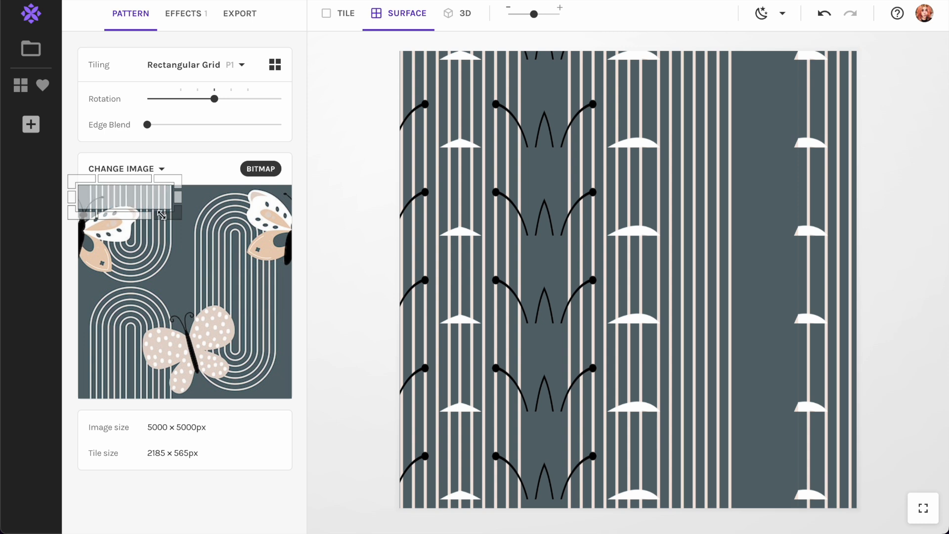
{"action": "left_click_drag", "start_coordinate": [173, 214], "coordinate": [293, 399]}
Turn off the Metamorphosis surface effect and scale the butterfly pattern down so the surface holds more repeats
{"action": "left_click", "coordinate": [185, 13]}
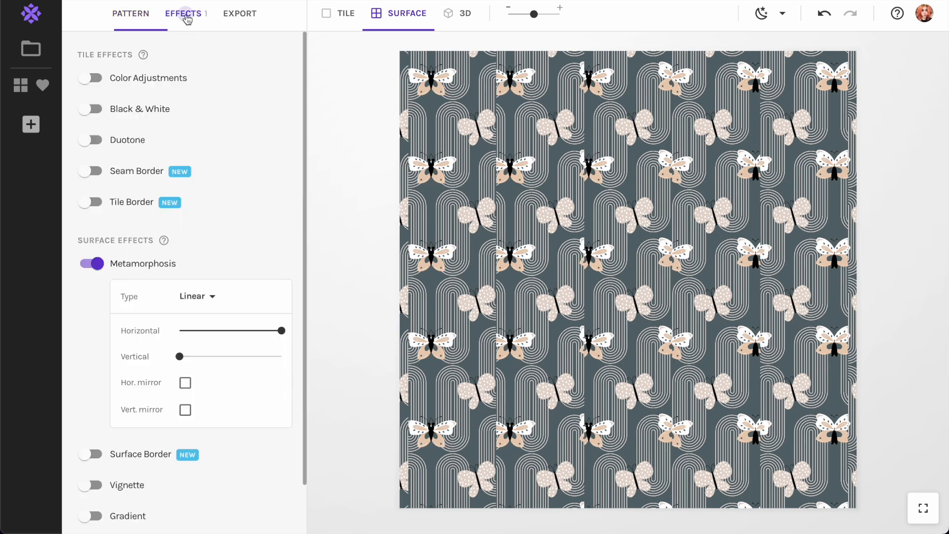
{"action": "left_click", "coordinate": [85, 267]}
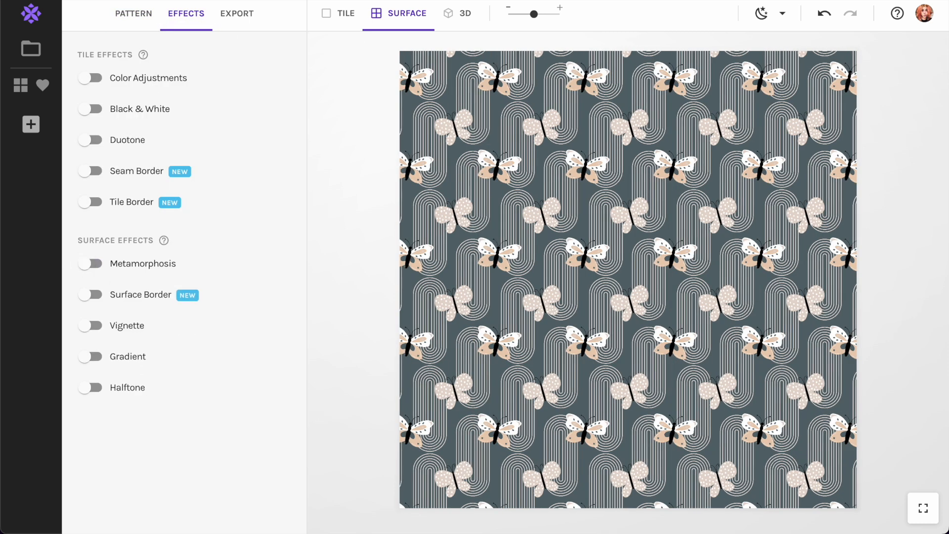
{"action": "left_click", "coordinate": [130, 16]}
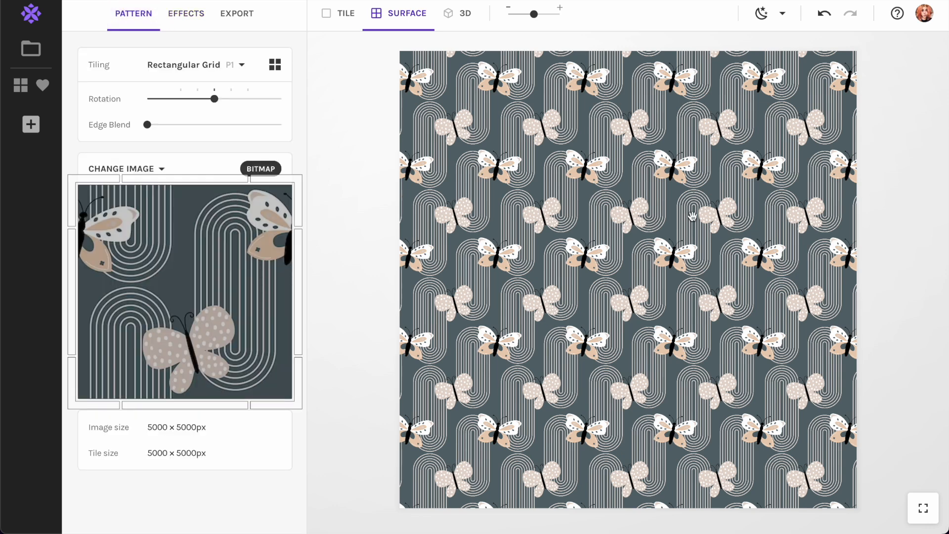
{"action": "mouse_move", "coordinate": [534, 14]}
{"action": "left_mouse_down"}
{"action": "mouse_move", "coordinate": [553, 14]}
{"action": "mouse_move", "coordinate": [526, 21]}
{"action": "mouse_move", "coordinate": [539, 18]}
{"action": "left_mouse_up"}
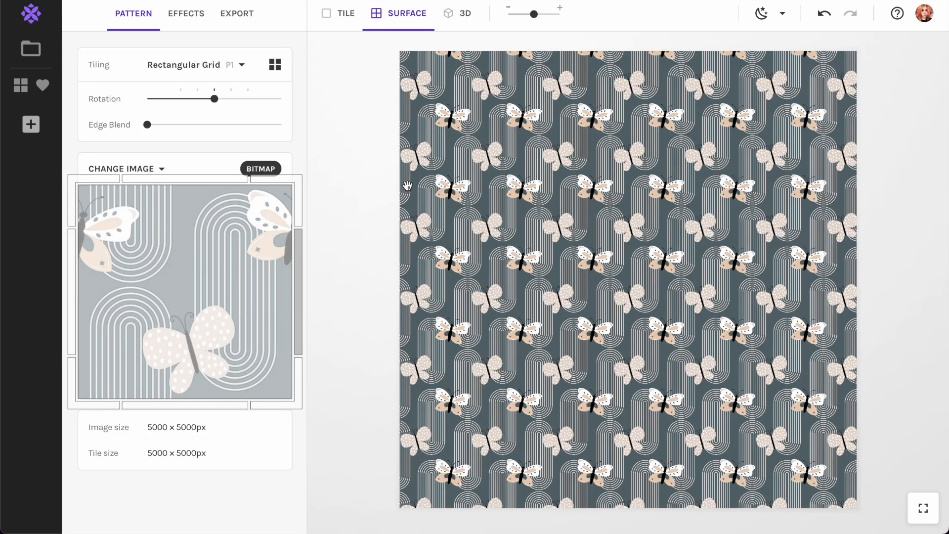
Set the custom export size to 3600 × 3600 pixels with a repeat of 3.7, and return to the pattern settings
{"action": "left_click", "coordinate": [231, 16]}
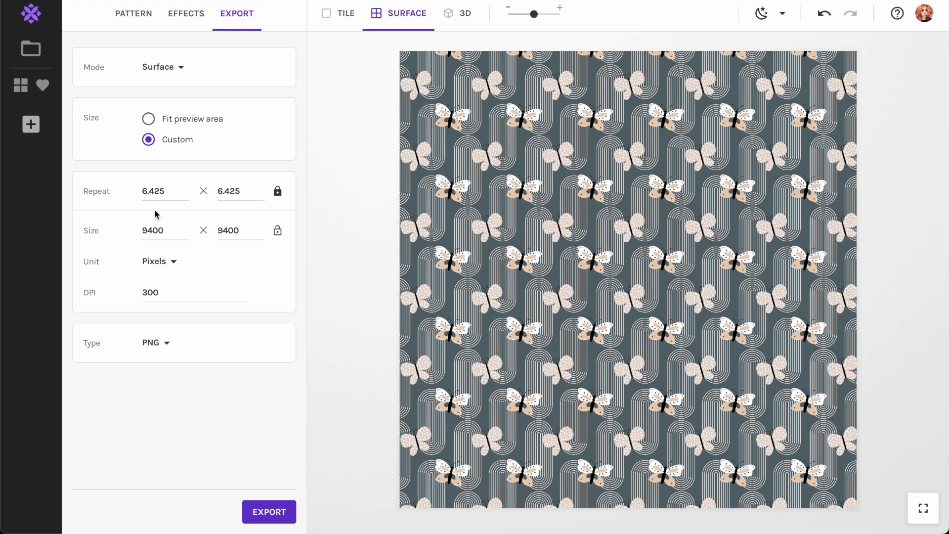
{"action": "double_click", "coordinate": [157, 226]}
{"action": "type", "text": "3600"}
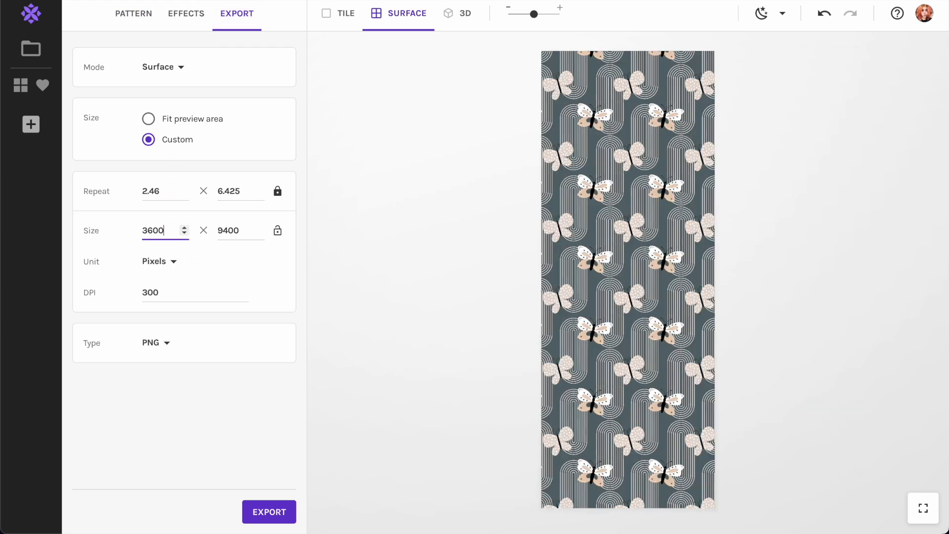
{"action": "key", "text": "Tab"}
{"action": "type", "text": "3600"}
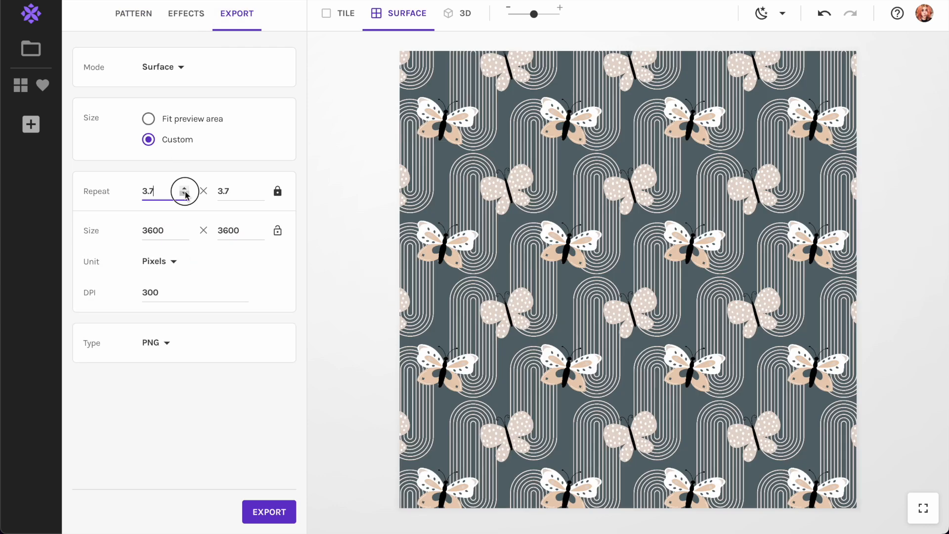
{"action": "left_click", "coordinate": [130, 15]}
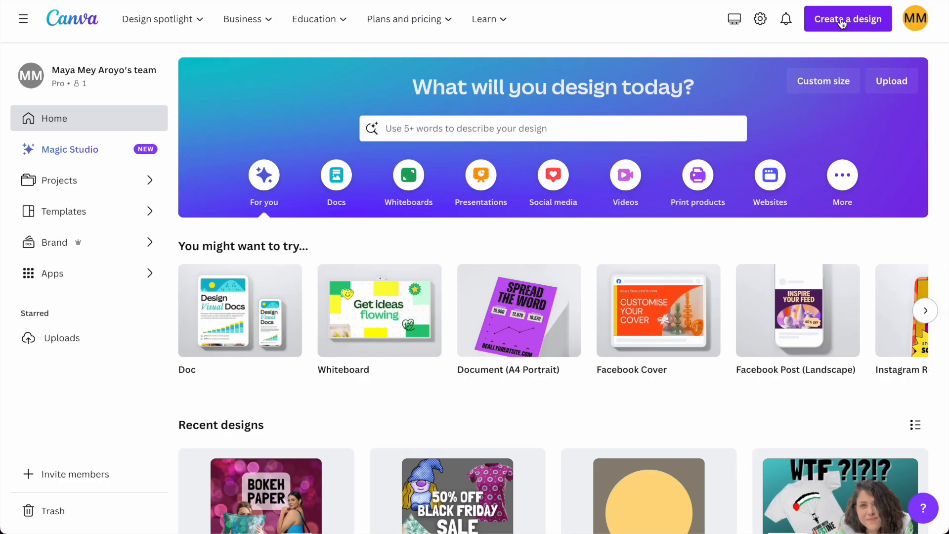
Switch to Canva and create a new custom design of 4000 × 4000 px
{"action": "left_click", "coordinate": [844, 22]}
{"action": "left_click", "coordinate": [691, 414]}
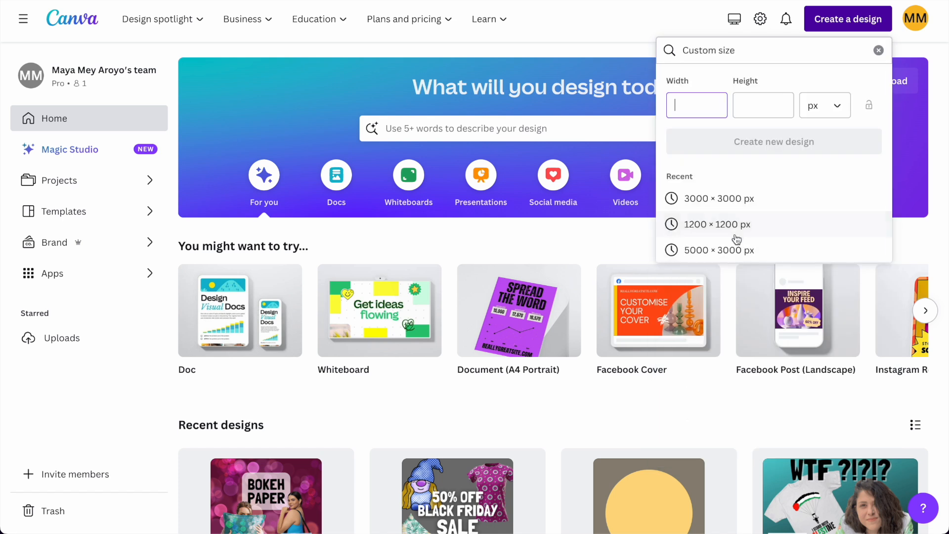
{"action": "type", "text": "4000"}
{"action": "key", "text": "Tab"}
{"action": "type", "text": "4000"}
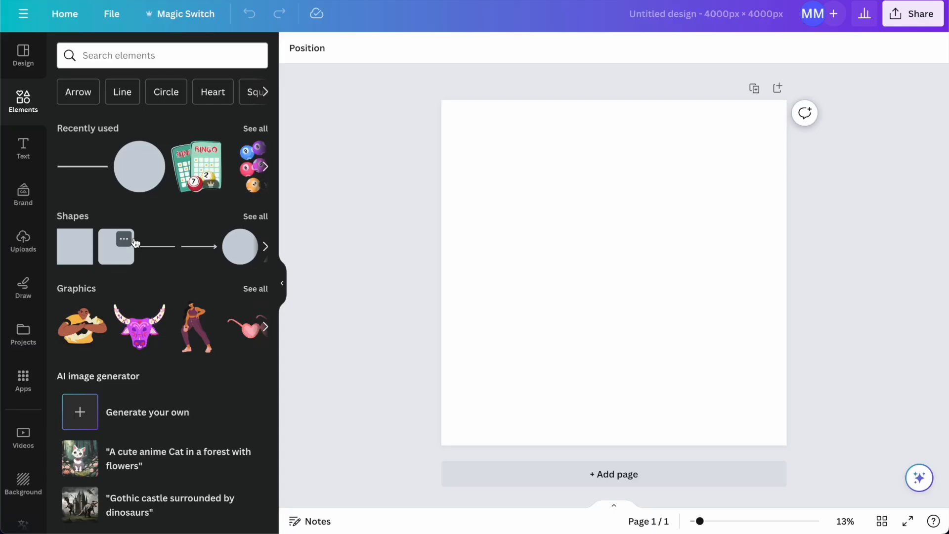
Add a circle to the blank page, enlarge it to about two thirds of the page width and centre it
{"action": "left_click", "coordinate": [146, 189]}
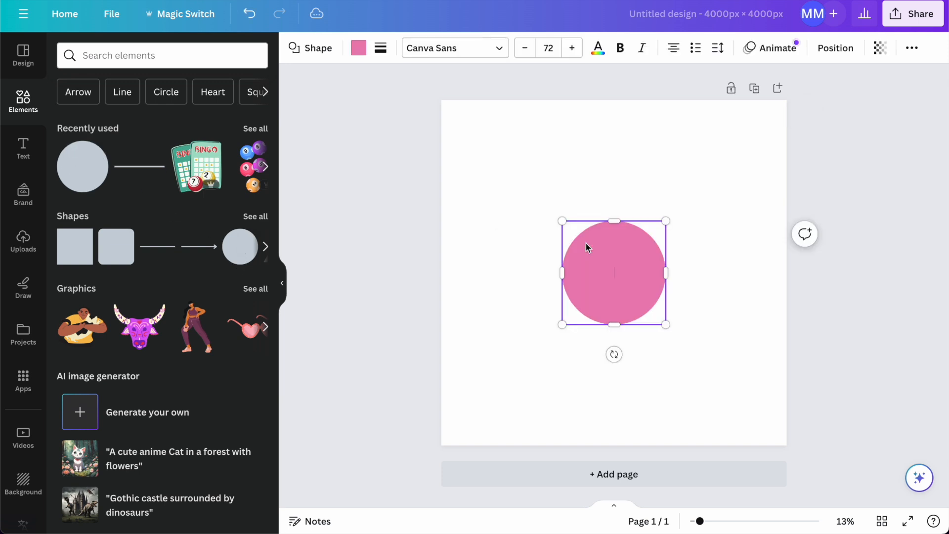
{"action": "left_click_drag", "start_coordinate": [665, 220], "coordinate": [802, 85]}
{"action": "left_click_drag", "start_coordinate": [682, 250], "coordinate": [617, 321]}
Fill the circle with light grey and the page background with dark grey
{"action": "left_click", "coordinate": [358, 48]}
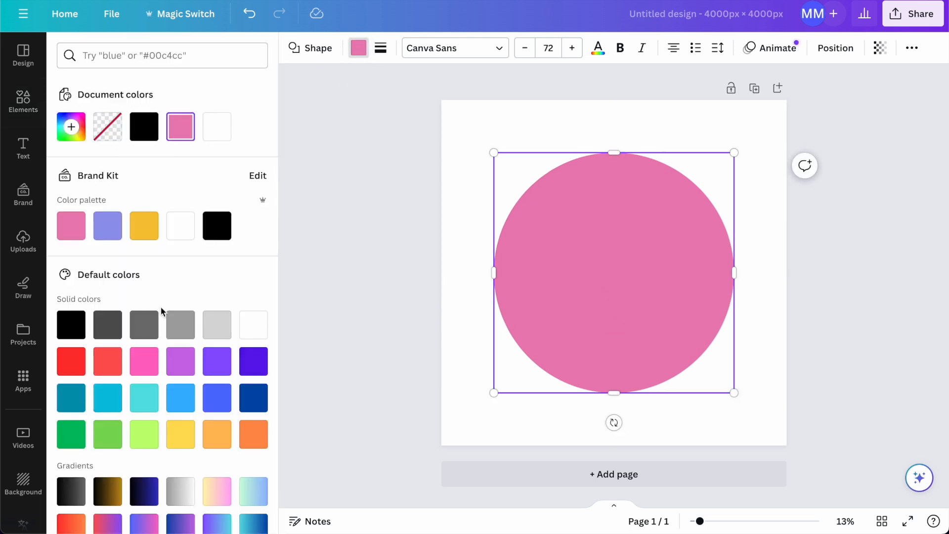
{"action": "scroll", "coordinate": [207, 405], "scroll_direction": "down", "scroll_amount": 1}
{"action": "left_click", "coordinate": [217, 293]}
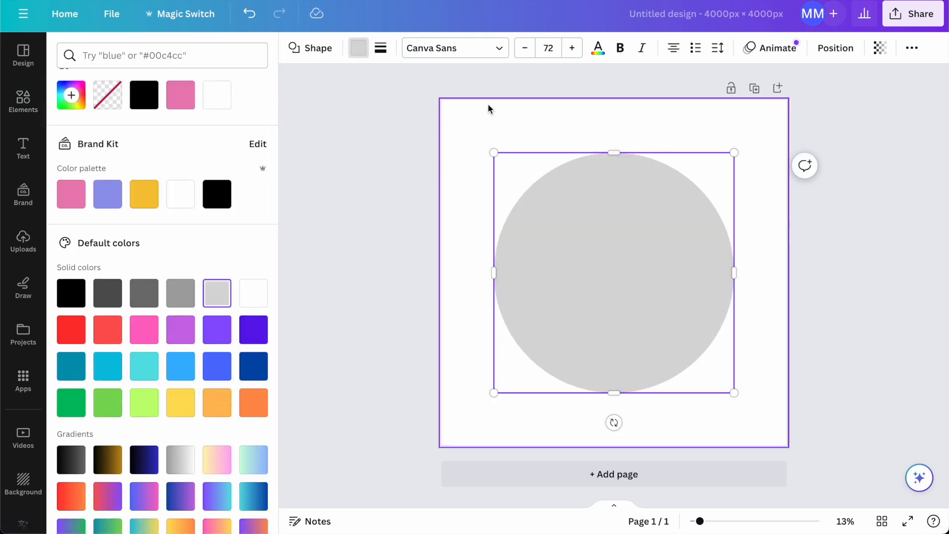
{"action": "left_click", "coordinate": [487, 119]}
{"action": "left_click", "coordinate": [143, 293]}
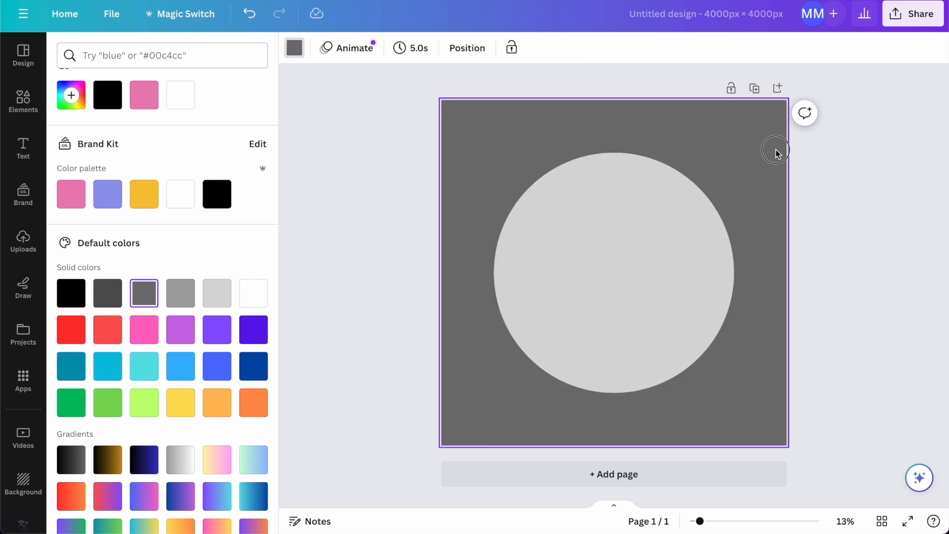
Make the page background black and the circle white
{"action": "left_click", "coordinate": [69, 297]}
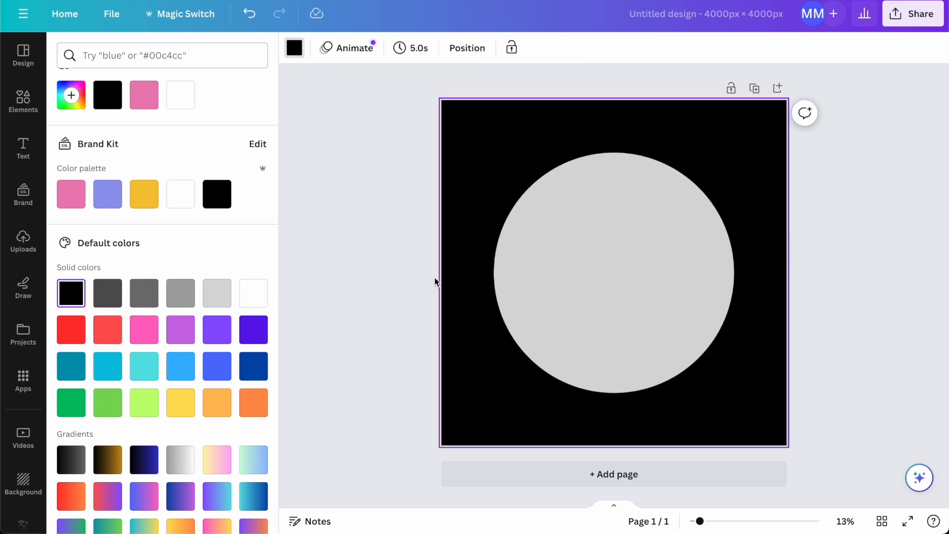
{"action": "left_click", "coordinate": [610, 277]}
{"action": "left_click", "coordinate": [204, 107]}
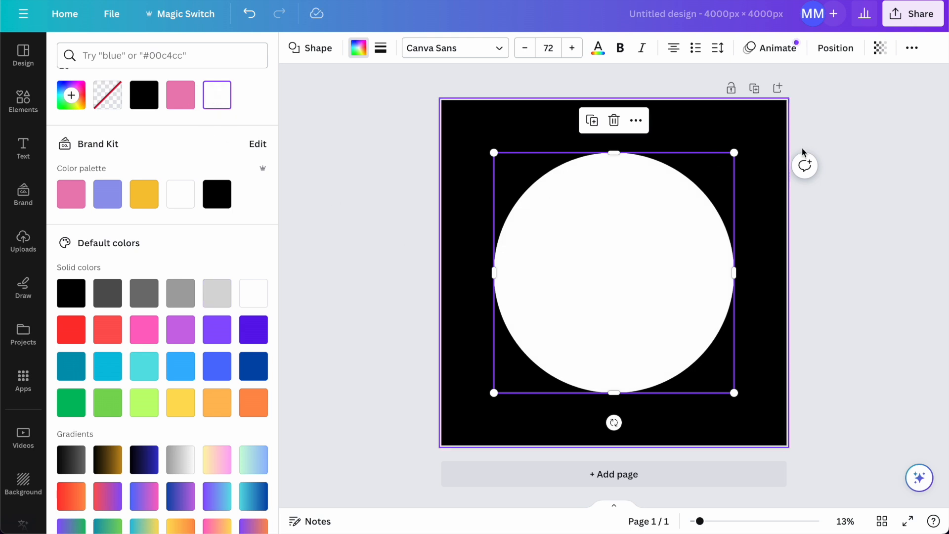
{"action": "left_click", "coordinate": [721, 155]}
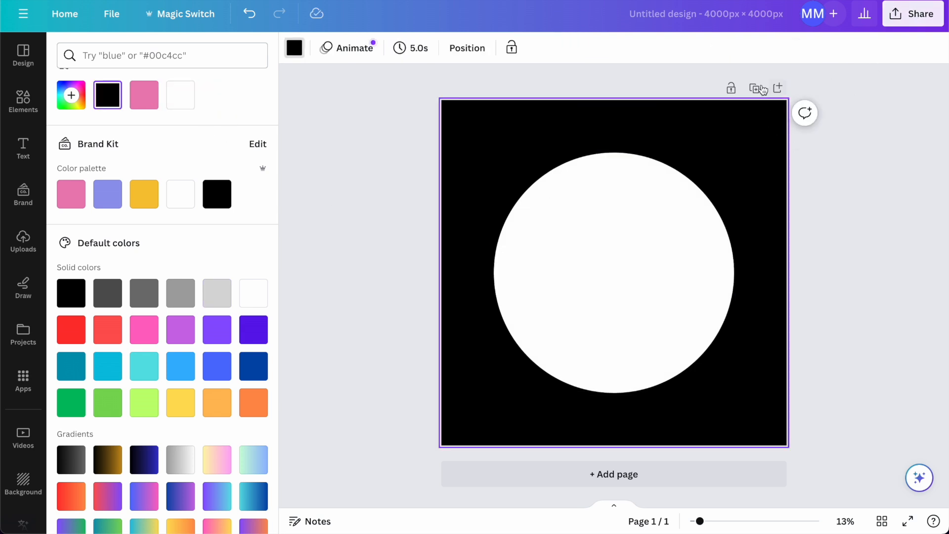
Download the circle design as a 4000 × 4000 px image file
{"action": "left_click", "coordinate": [916, 19]}
{"action": "left_click", "coordinate": [737, 340]}
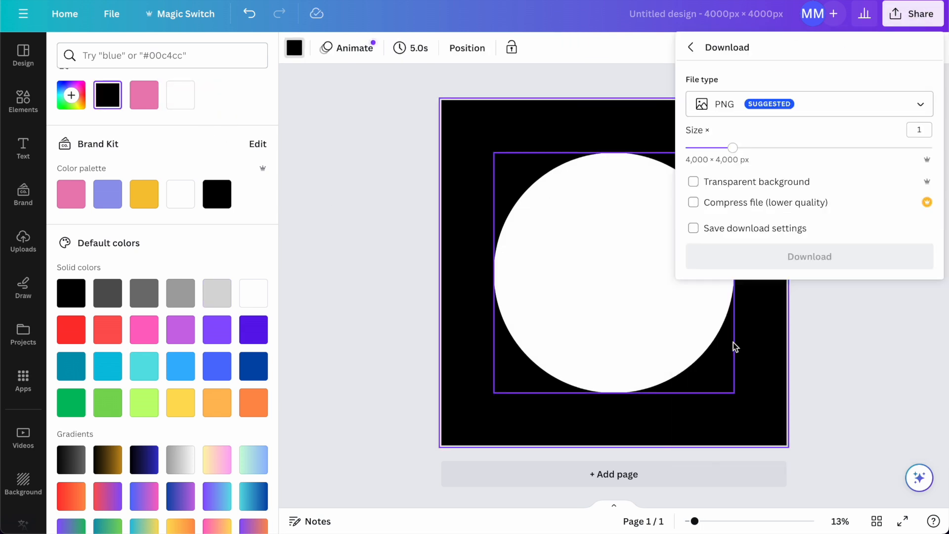
{"action": "left_click", "coordinate": [767, 104]}
{"action": "left_click", "coordinate": [763, 142]}
{"action": "left_click", "coordinate": [775, 267]}
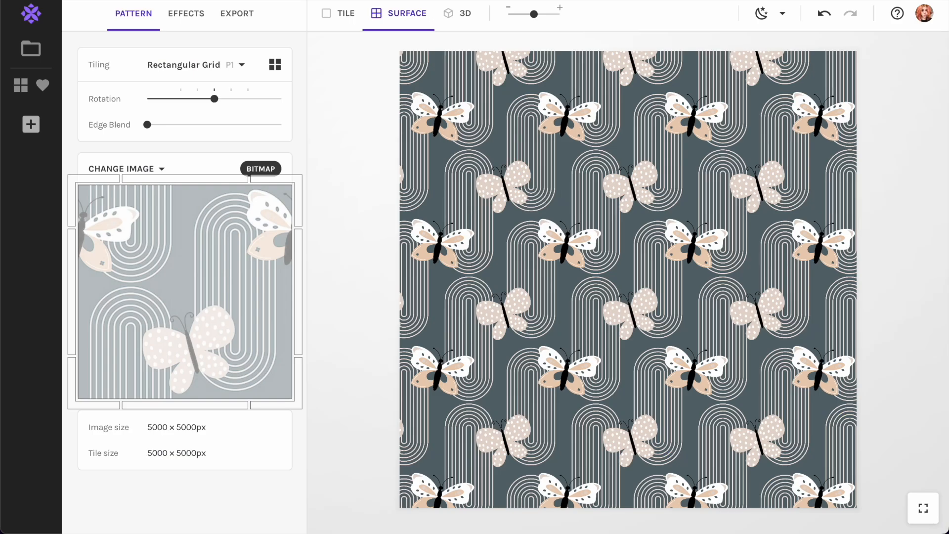
Switch to the Repper pattern editor and replace the butterfly source image with the circle image from the Downloads folder
{"action": "left_click", "coordinate": [146, 169]}
{"action": "left_click", "coordinate": [117, 129]}
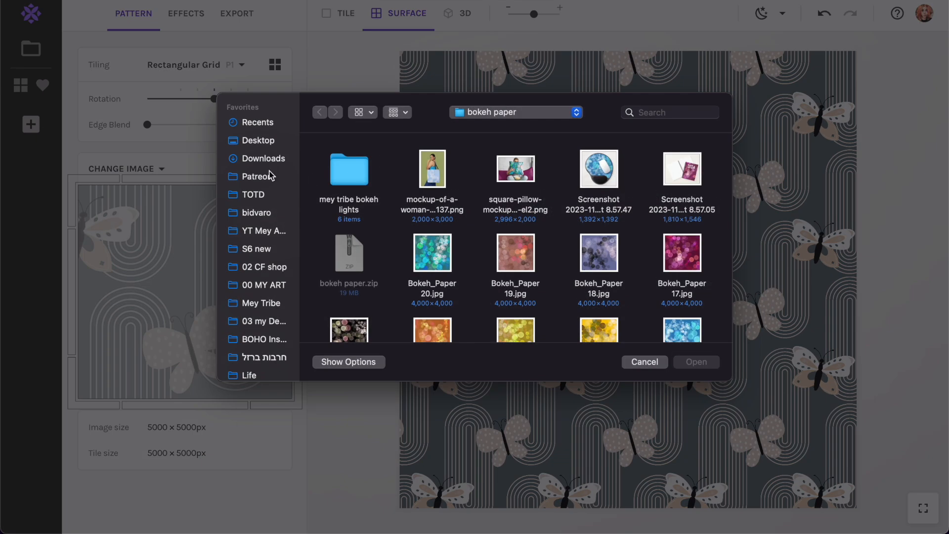
{"action": "left_click", "coordinate": [259, 158]}
{"action": "left_click", "coordinate": [351, 169]}
{"action": "double_click", "coordinate": [351, 169]}
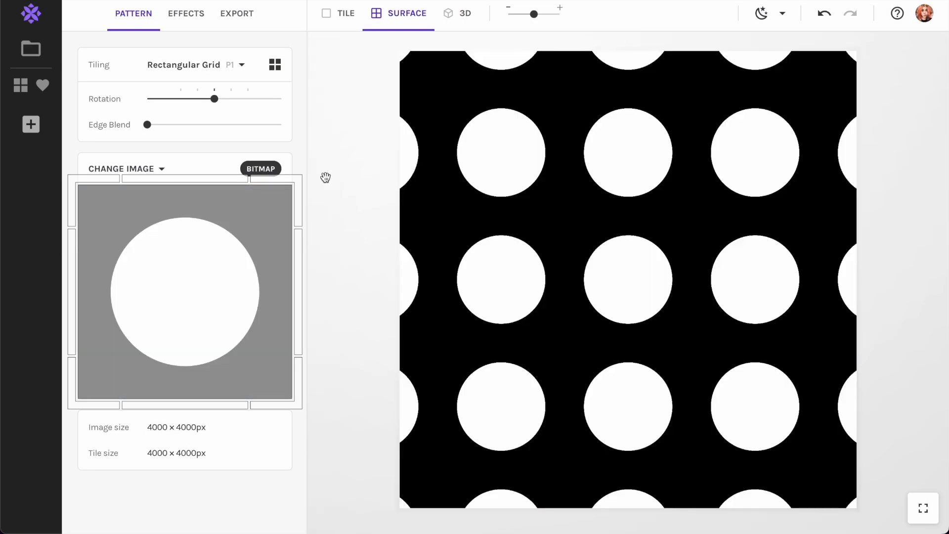
Rotate the rectangular grid so the dots line up diagonally, and reduce the pattern scale on the surface
{"action": "left_click_drag", "start_coordinate": [533, 16], "coordinate": [519, 19]}
{"action": "mouse_move", "coordinate": [214, 99]}
{"action": "left_mouse_down"}
{"action": "mouse_move", "coordinate": [239, 101]}
{"action": "mouse_move", "coordinate": [231, 99]}
{"action": "left_mouse_up"}
{"action": "left_click_drag", "start_coordinate": [532, 11], "coordinate": [534, 13]}
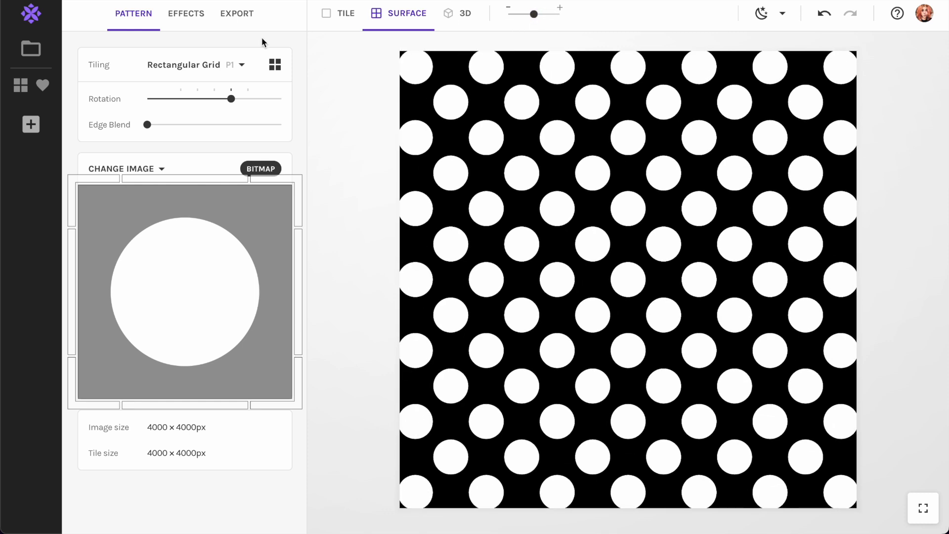
Turn on the Duotone tile effect and set its first colour to white
{"action": "left_click", "coordinate": [186, 14]}
{"action": "left_click", "coordinate": [90, 141]}
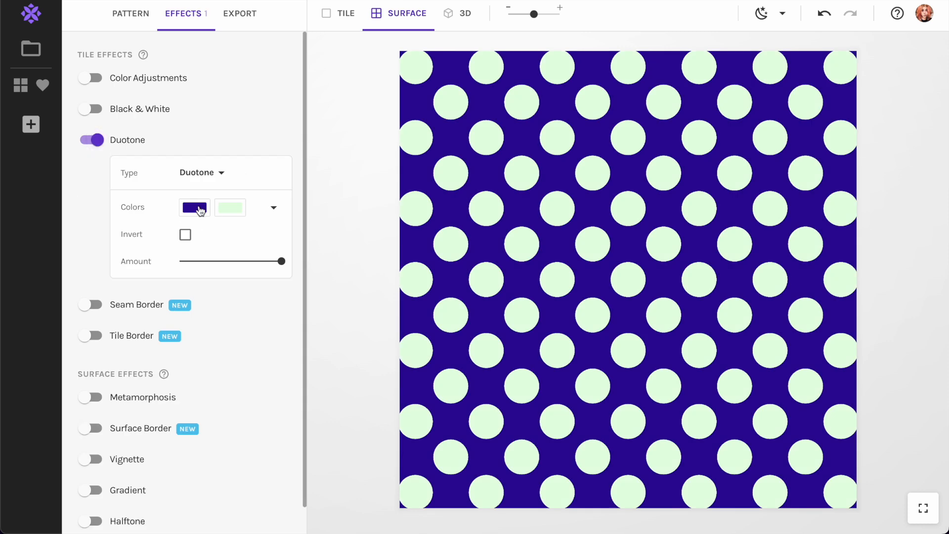
{"action": "left_click", "coordinate": [196, 208]}
{"action": "left_click", "coordinate": [251, 235]}
{"action": "left_click_drag", "start_coordinate": [251, 233], "coordinate": [179, 184]}
{"action": "left_click", "coordinate": [260, 128]}
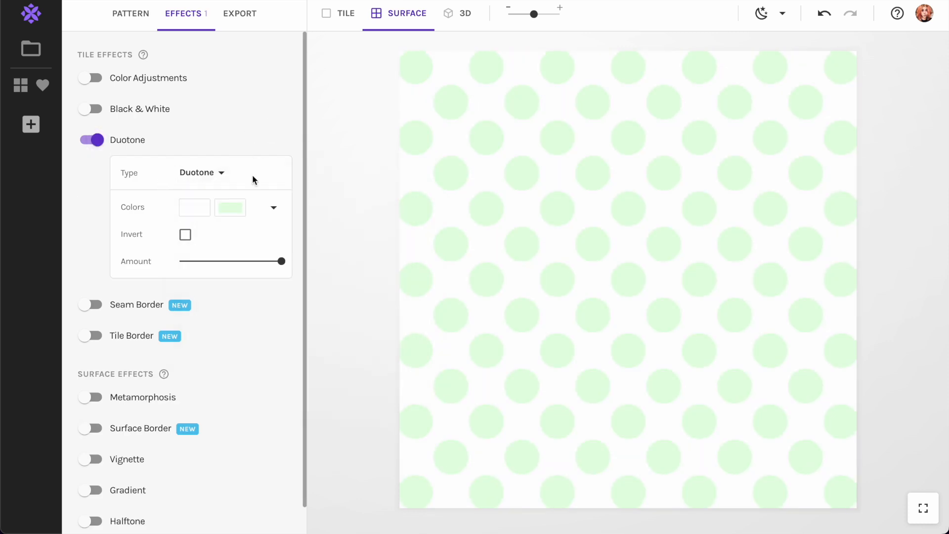
Set the second duotone colour to light grey #EEEEEE and the first colour to light pink
{"action": "left_click", "coordinate": [228, 207]}
{"action": "left_click", "coordinate": [382, 216]}
{"action": "left_click_drag", "start_coordinate": [379, 215], "coordinate": [187, 216]}
{"action": "left_click", "coordinate": [193, 209]}
{"action": "left_click_drag", "start_coordinate": [256, 217], "coordinate": [233, 189]}
Set the second duotone colour, used for the dots, to dark red
{"action": "left_click", "coordinate": [229, 206]}
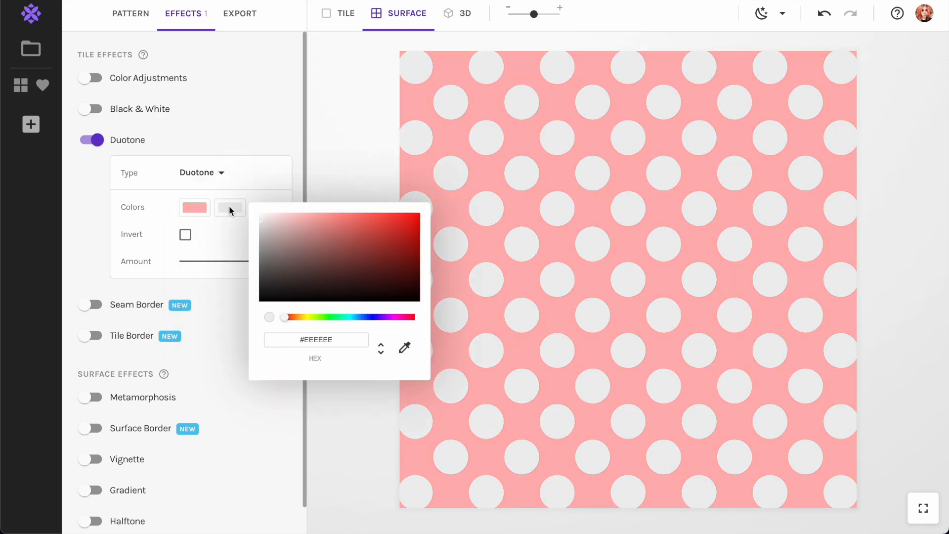
{"action": "left_click_drag", "start_coordinate": [290, 320], "coordinate": [293, 321]}
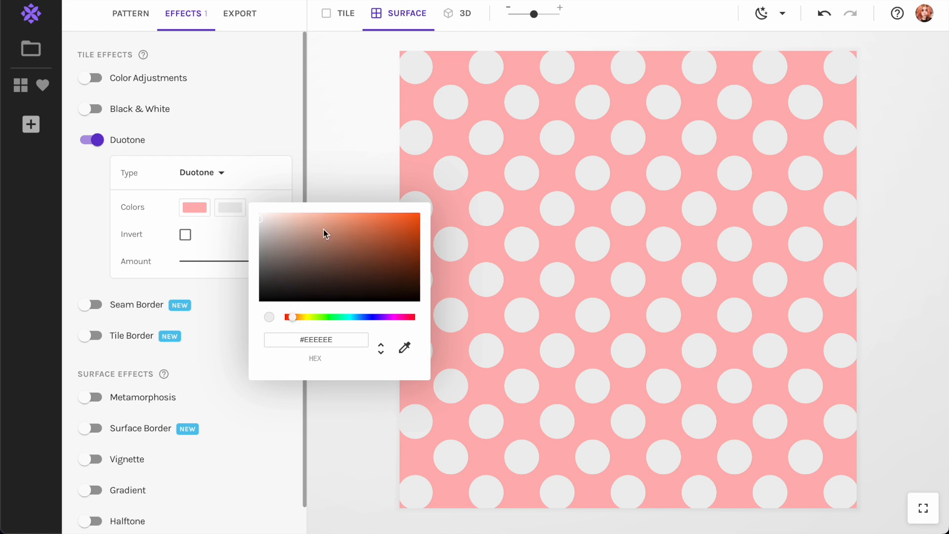
{"action": "left_click_drag", "start_coordinate": [325, 234], "coordinate": [324, 225]}
{"action": "left_click_drag", "start_coordinate": [291, 317], "coordinate": [285, 317]}
{"action": "left_click_drag", "start_coordinate": [354, 236], "coordinate": [409, 236]}
{"action": "left_click", "coordinate": [209, 94]}
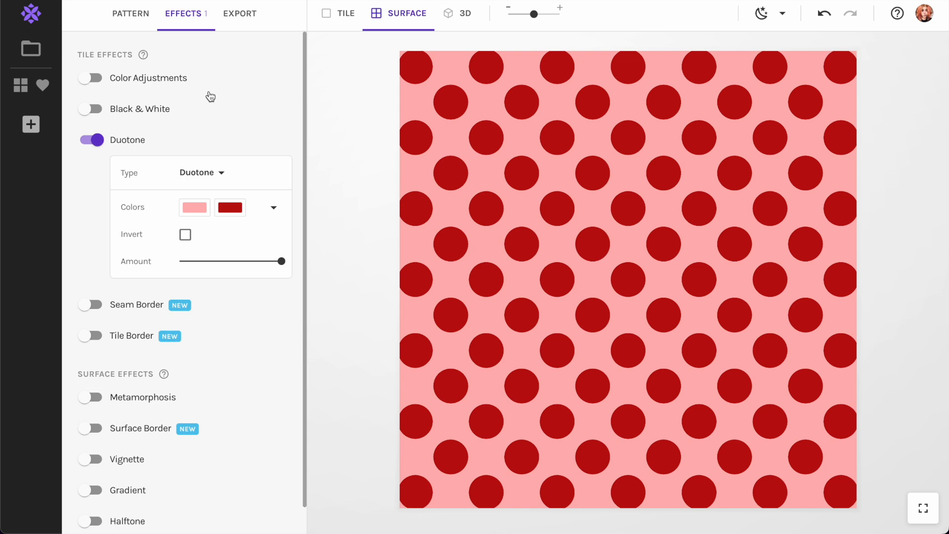
Shrink the selection on the source image to 2170 × 2075 px and move it over the circle's upper-right quarter
{"action": "left_click", "coordinate": [125, 19]}
{"action": "left_click_drag", "start_coordinate": [291, 185], "coordinate": [198, 280]}
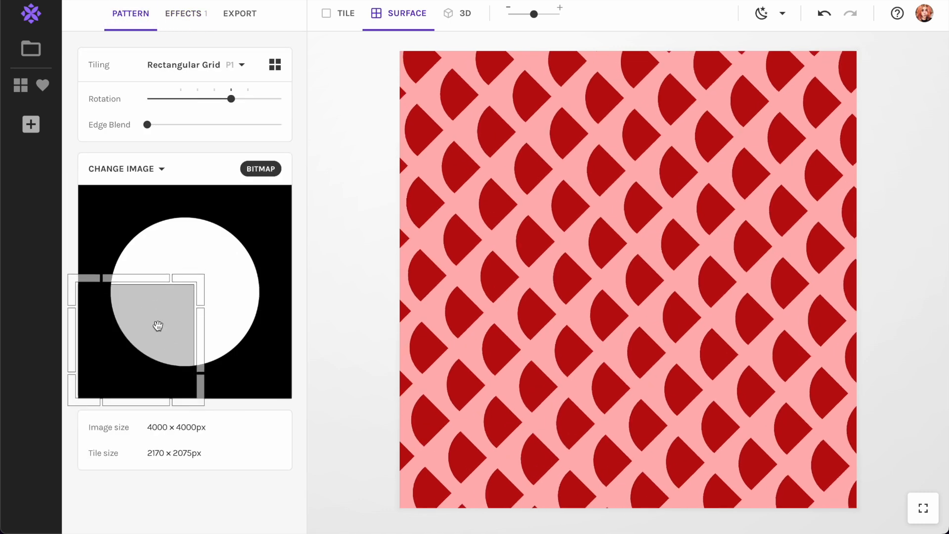
{"action": "left_click_drag", "start_coordinate": [155, 312], "coordinate": [315, 254]}
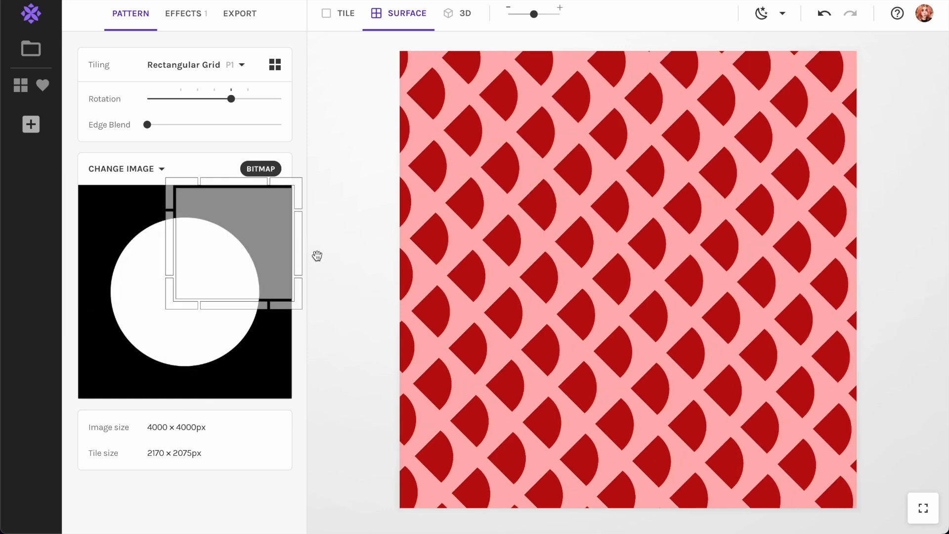
{"action": "left_click_drag", "start_coordinate": [254, 240], "coordinate": [275, 360]}
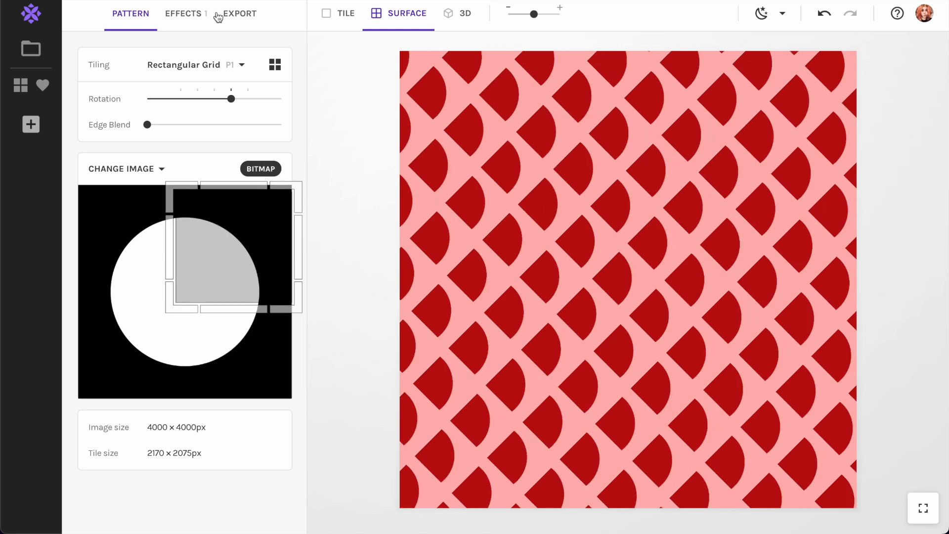
Change the second duotone colour from the Effects settings to a muted navy blue
{"action": "left_click", "coordinate": [185, 13]}
{"action": "left_click", "coordinate": [232, 208]}
{"action": "left_click_drag", "start_coordinate": [324, 245], "coordinate": [258, 301]}
{"action": "left_click_drag", "start_coordinate": [388, 317], "coordinate": [372, 317]}
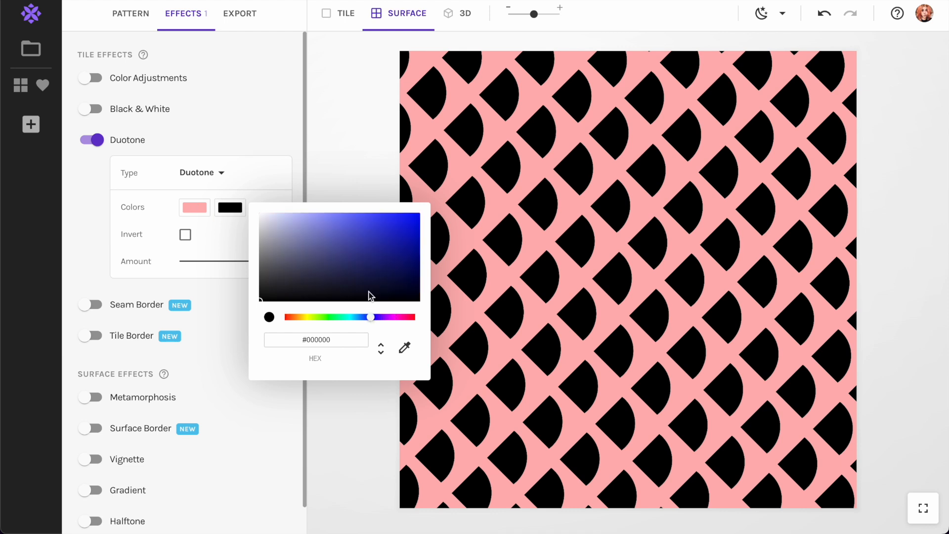
{"action": "left_click", "coordinate": [339, 256]}
Set the first duotone colour to light blue #C2CEFF
{"action": "left_click", "coordinate": [197, 209]}
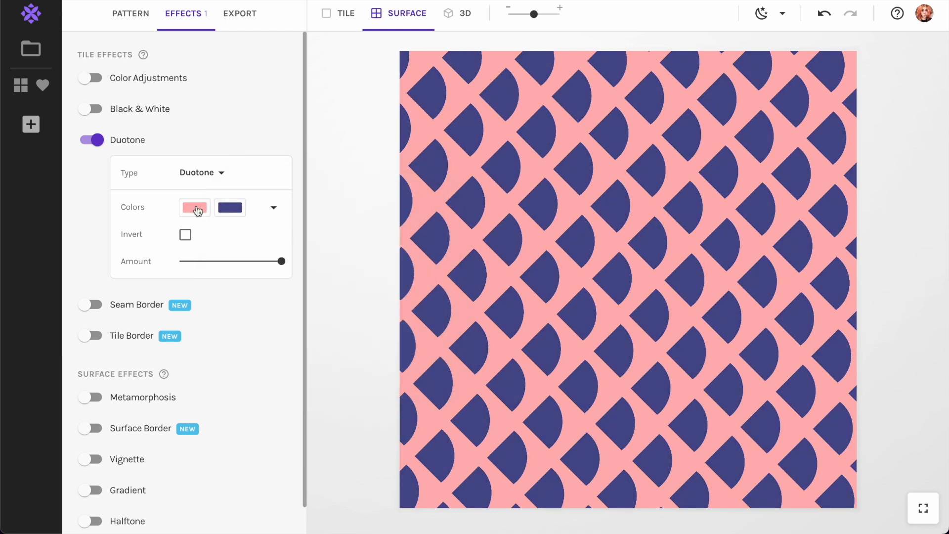
{"action": "left_click", "coordinate": [198, 210]}
{"action": "left_click", "coordinate": [319, 318]}
{"action": "left_click", "coordinate": [287, 237]}
{"action": "left_click_drag", "start_coordinate": [324, 317], "coordinate": [332, 318]}
{"action": "left_click_drag", "start_coordinate": [277, 221], "coordinate": [262, 212]}
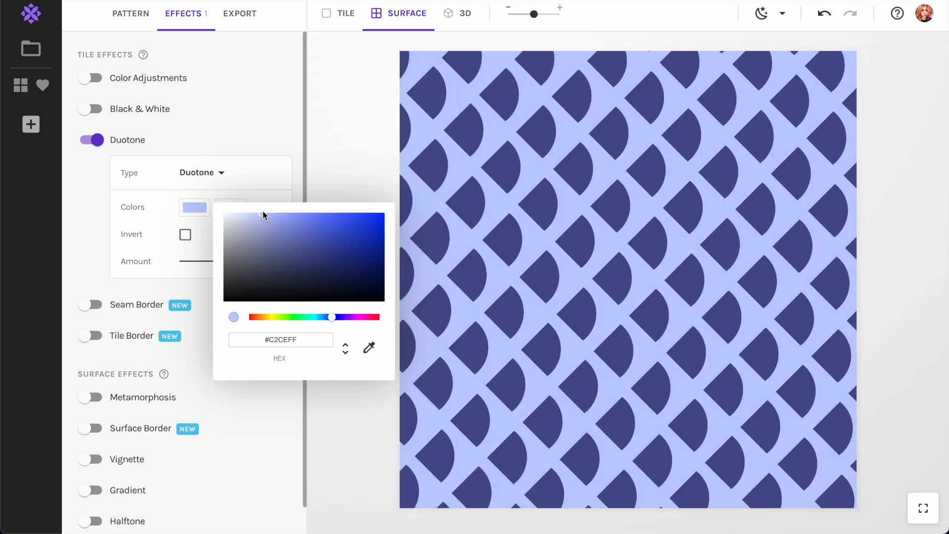
{"action": "left_click", "coordinate": [229, 95]}
Change the pattern's tiling from the rectangular grid to the advanced Cairo tiling
{"action": "left_click", "coordinate": [121, 14]}
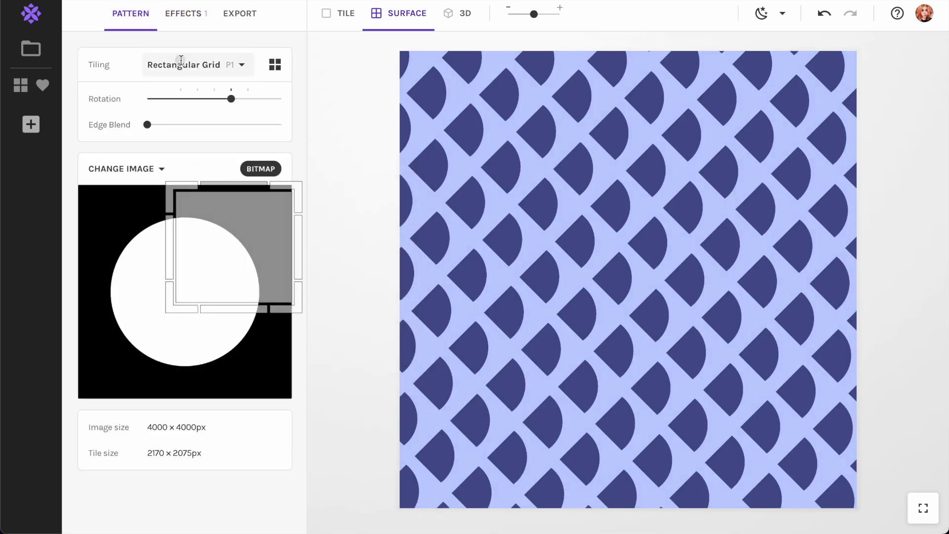
{"action": "left_click", "coordinate": [182, 66]}
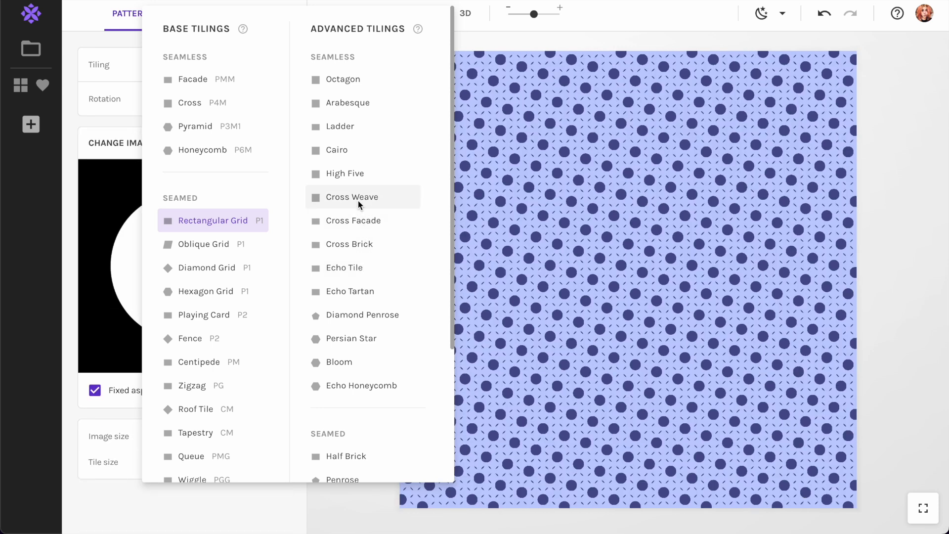
{"action": "left_click", "coordinate": [357, 149]}
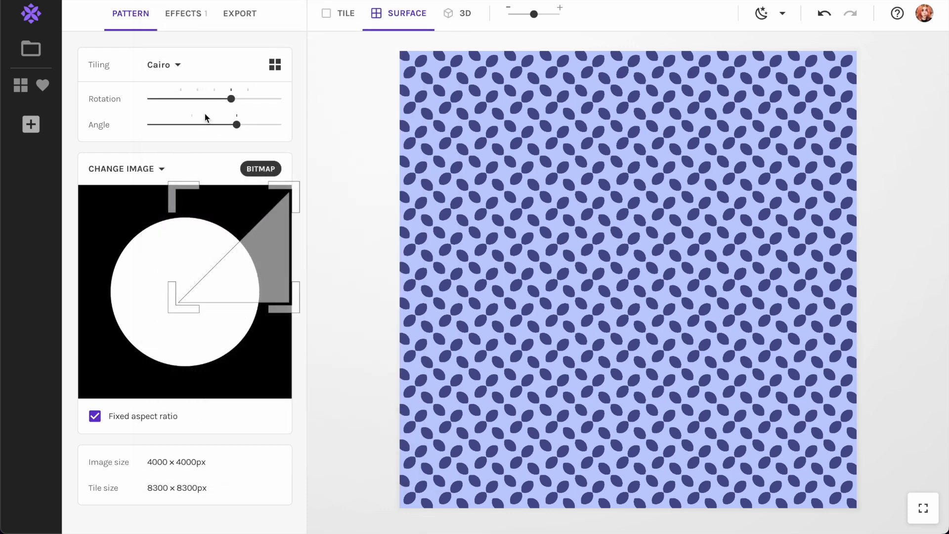
Try inverting the two blue duotone colours, and turn the inversion off again
{"action": "left_click", "coordinate": [189, 22]}
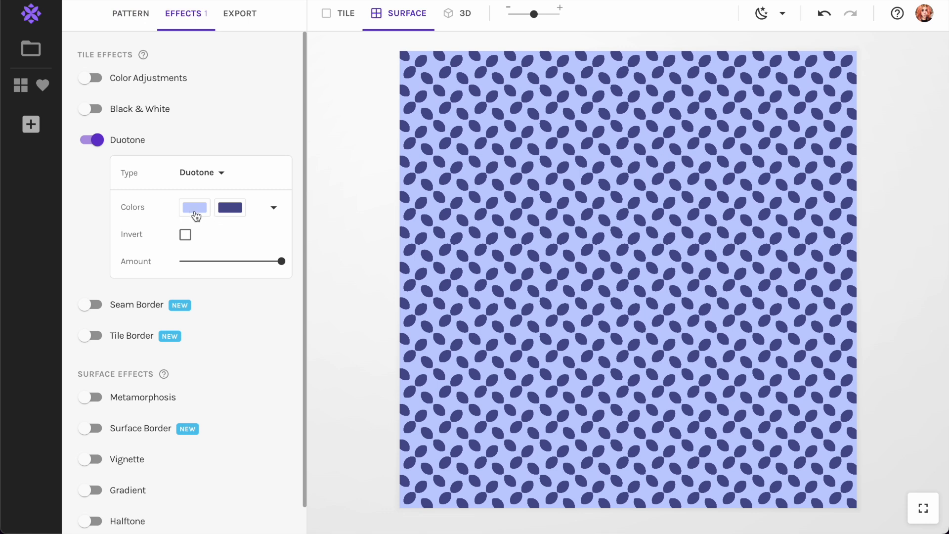
{"action": "left_click", "coordinate": [195, 208]}
{"action": "left_click", "coordinate": [223, 135]}
{"action": "left_click", "coordinate": [185, 235]}
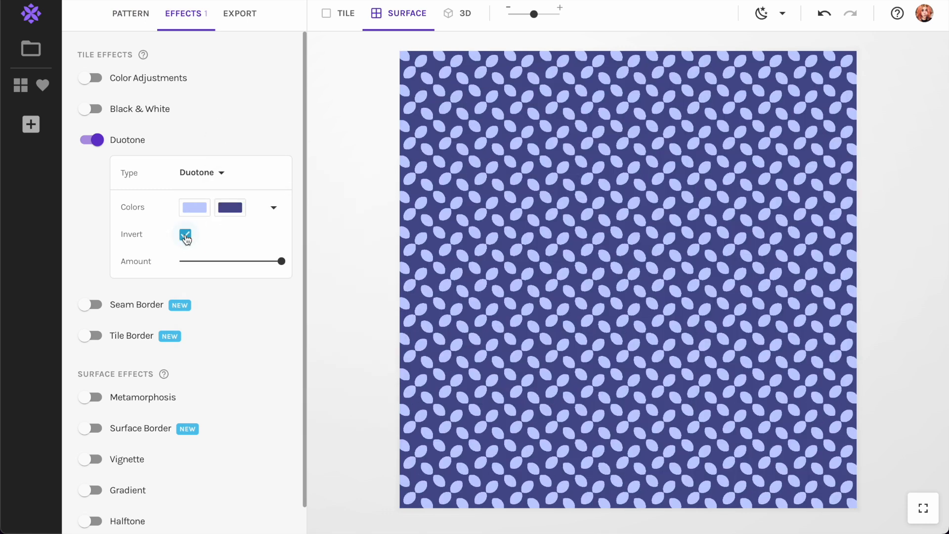
{"action": "left_click", "coordinate": [185, 235]}
Shift the hues of the first and second duotone colours to light green and dark green
{"action": "left_click", "coordinate": [195, 208]}
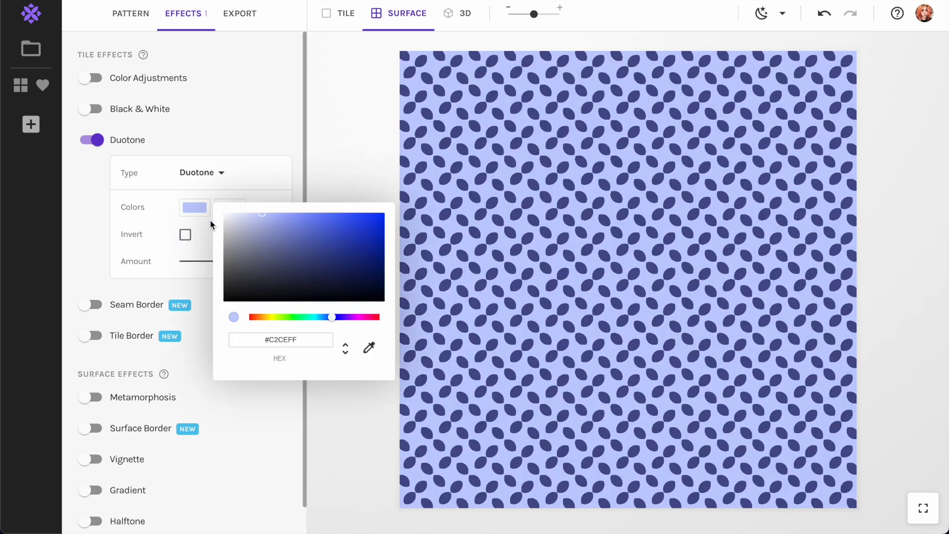
{"action": "left_click", "coordinate": [288, 316]}
{"action": "left_click", "coordinate": [268, 132]}
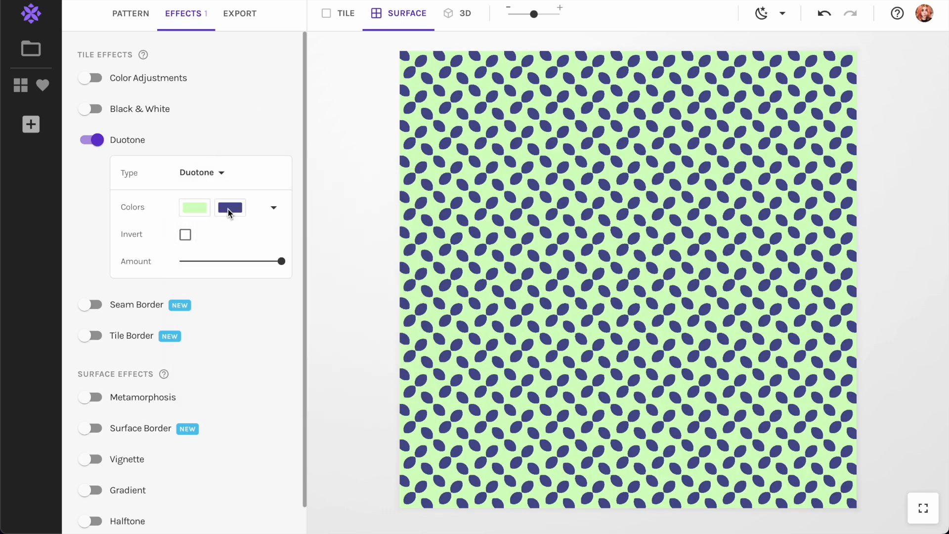
{"action": "left_click", "coordinate": [229, 213]}
{"action": "left_click", "coordinate": [328, 317]}
{"action": "left_click", "coordinate": [215, 230]}
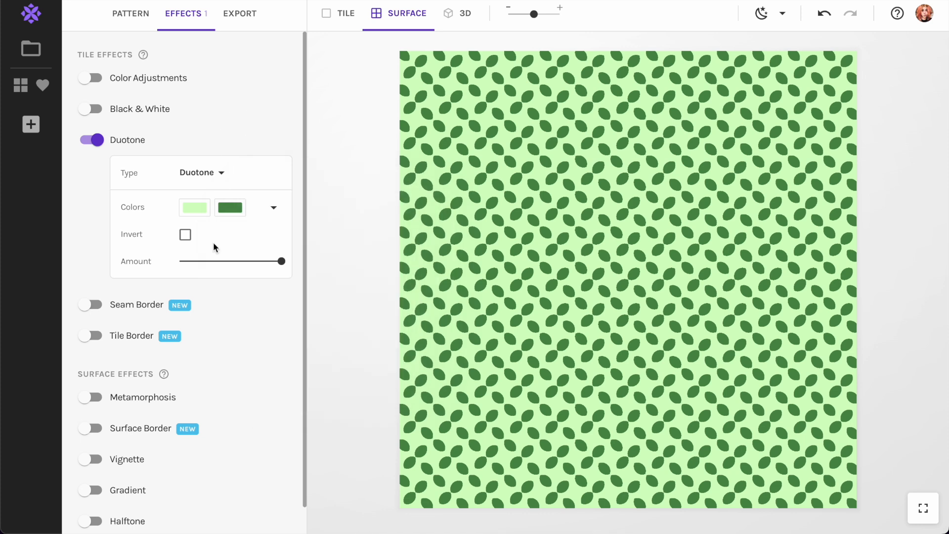
Invert the duotone colours and preview a single, unrotated tile of the pattern
{"action": "left_click", "coordinate": [185, 236]}
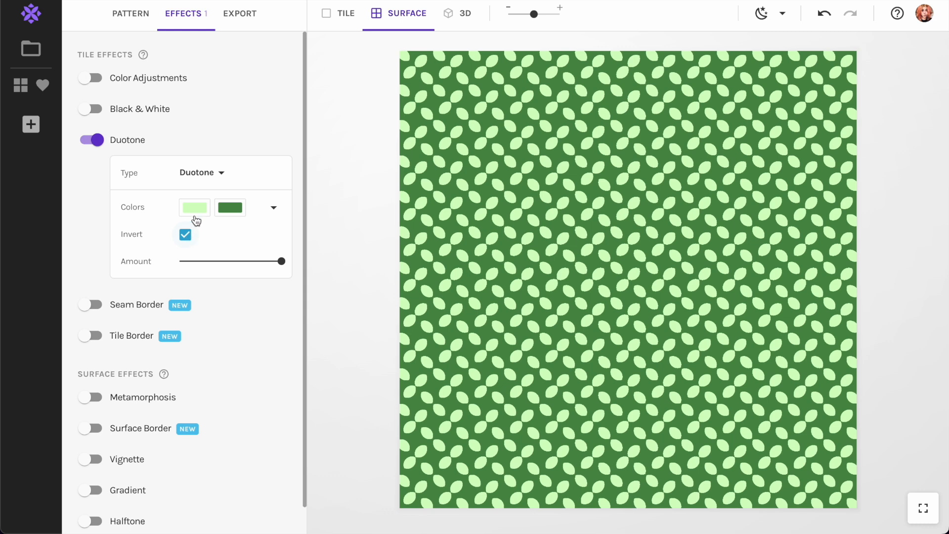
{"action": "left_click", "coordinate": [217, 115]}
{"action": "left_click", "coordinate": [129, 14]}
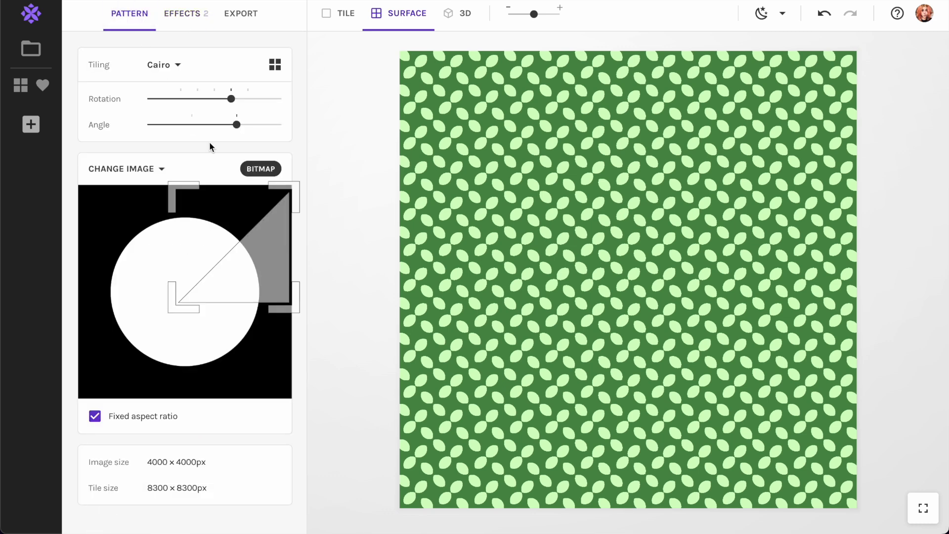
{"action": "left_click", "coordinate": [347, 15]}
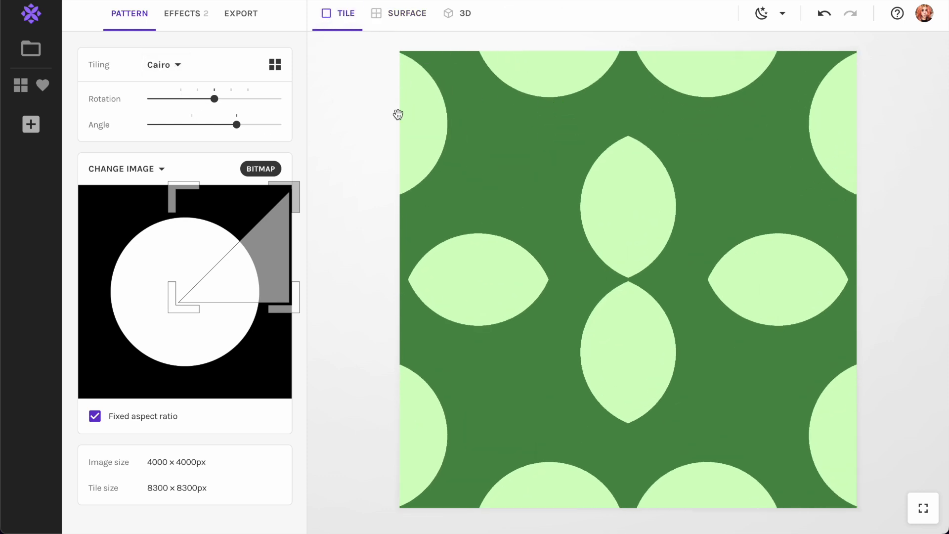
Apply the Pyramid tiling and move its triangular selection over the upper-left part of the circle
{"action": "left_click", "coordinate": [159, 65]}
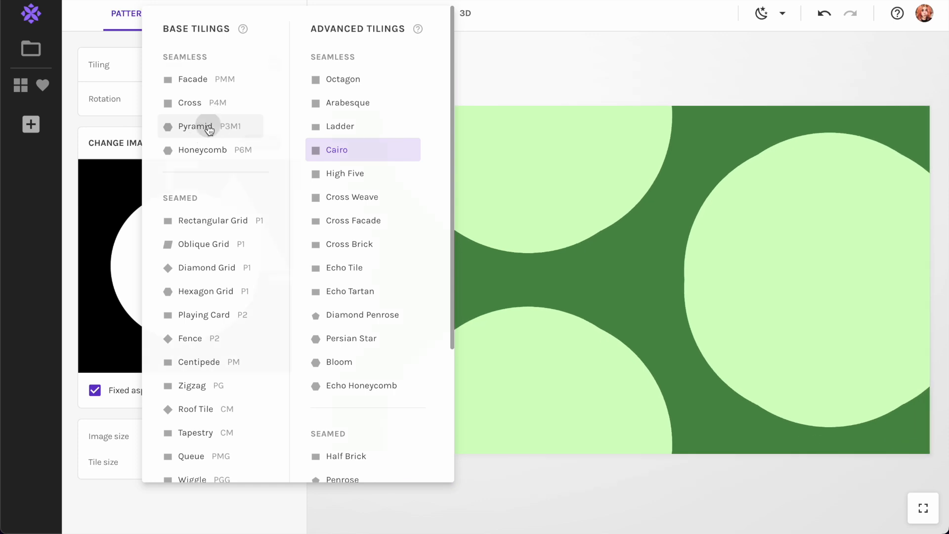
{"action": "left_click", "coordinate": [205, 127]}
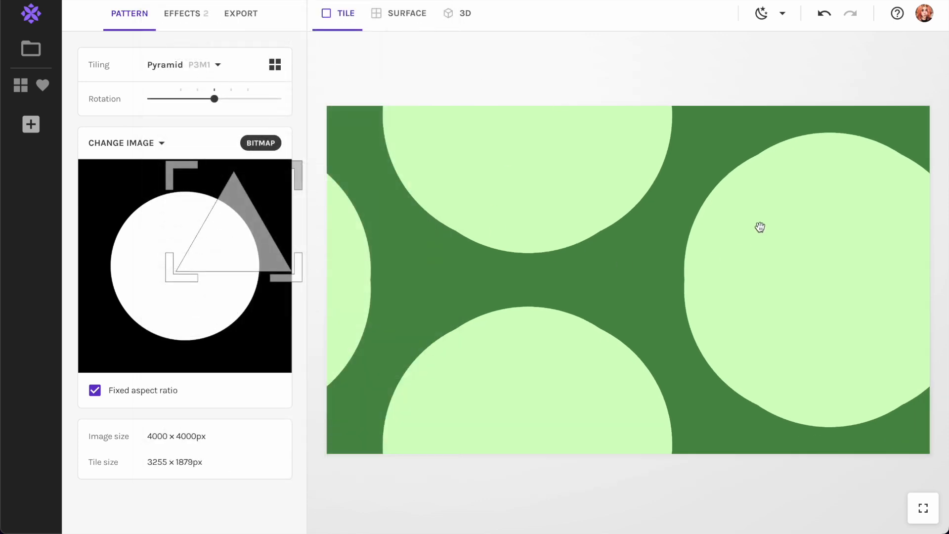
{"action": "left_click_drag", "start_coordinate": [315, 241], "coordinate": [135, 334]}
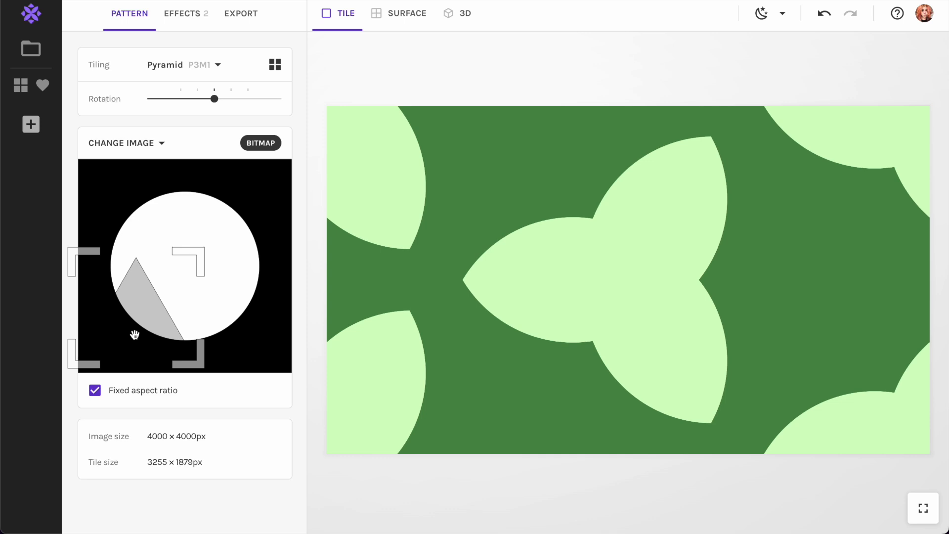
{"action": "left_click_drag", "start_coordinate": [134, 335], "coordinate": [140, 237]}
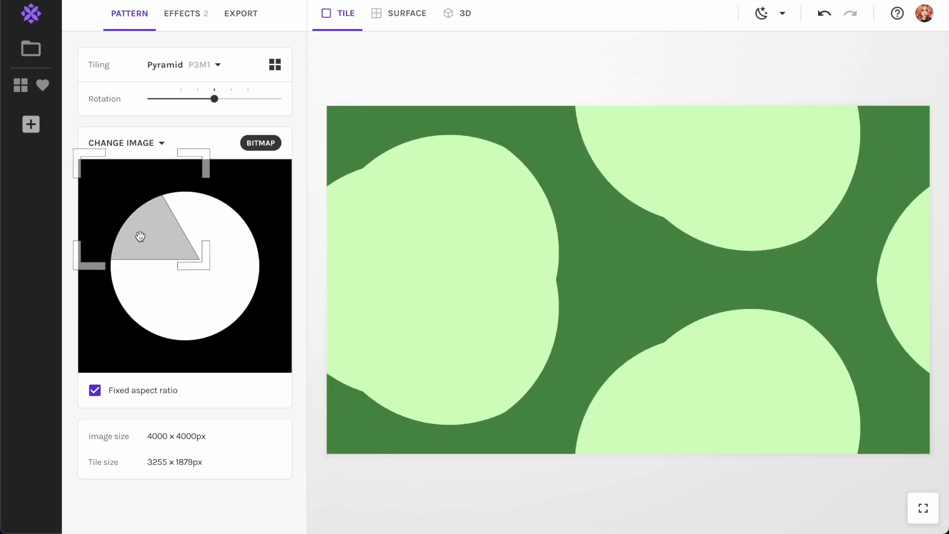
Change the tiling to Facade and check its tile size in pixels
{"action": "left_click", "coordinate": [187, 67]}
{"action": "left_click", "coordinate": [214, 81]}
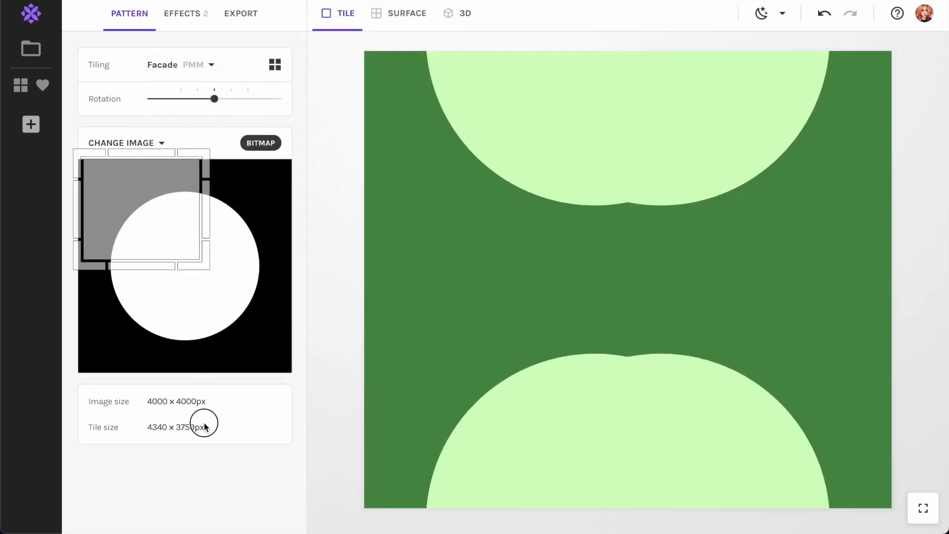
{"action": "left_click_drag", "start_coordinate": [204, 426], "coordinate": [134, 428]}
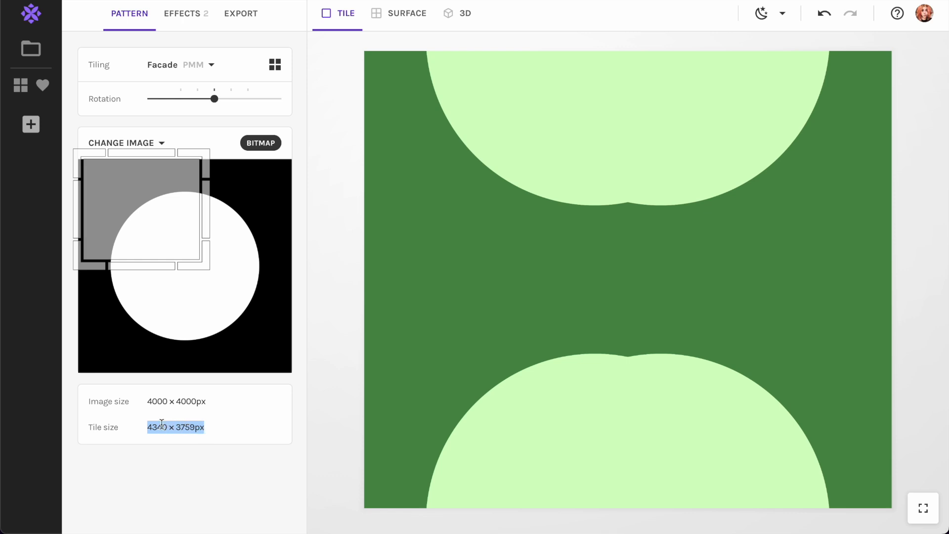
Try the Cross tiling and the Arabesque tiling on the circle pattern
{"action": "left_click", "coordinate": [204, 64]}
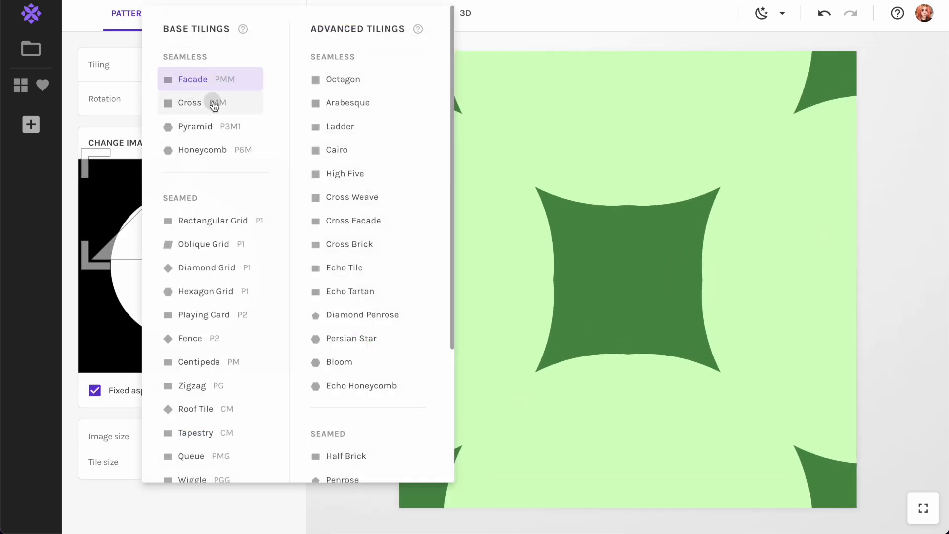
{"action": "left_click", "coordinate": [214, 105]}
{"action": "left_click", "coordinate": [187, 65]}
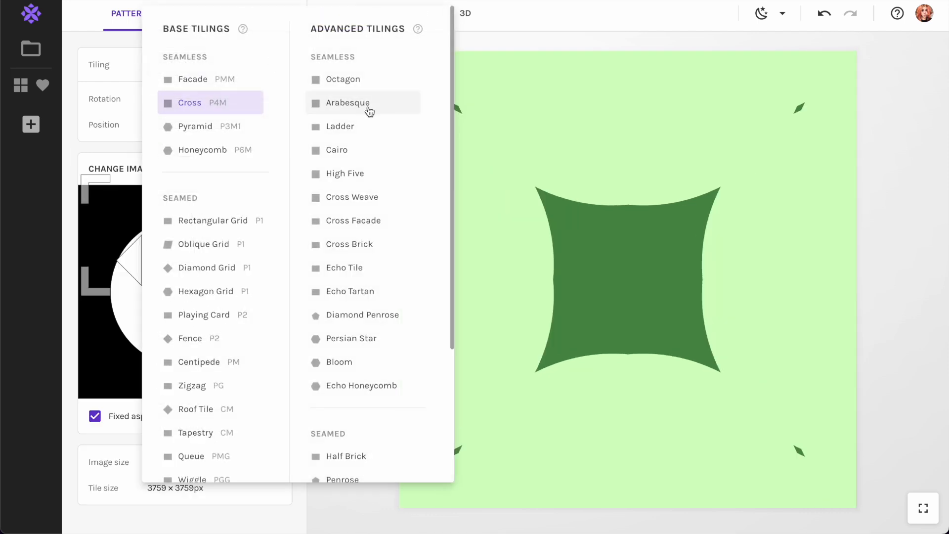
{"action": "left_click", "coordinate": [362, 105]}
Apply the Octagon tiling and shrink its selection over the circle to a 3128 × 3128 px tile
{"action": "left_click", "coordinate": [187, 63]}
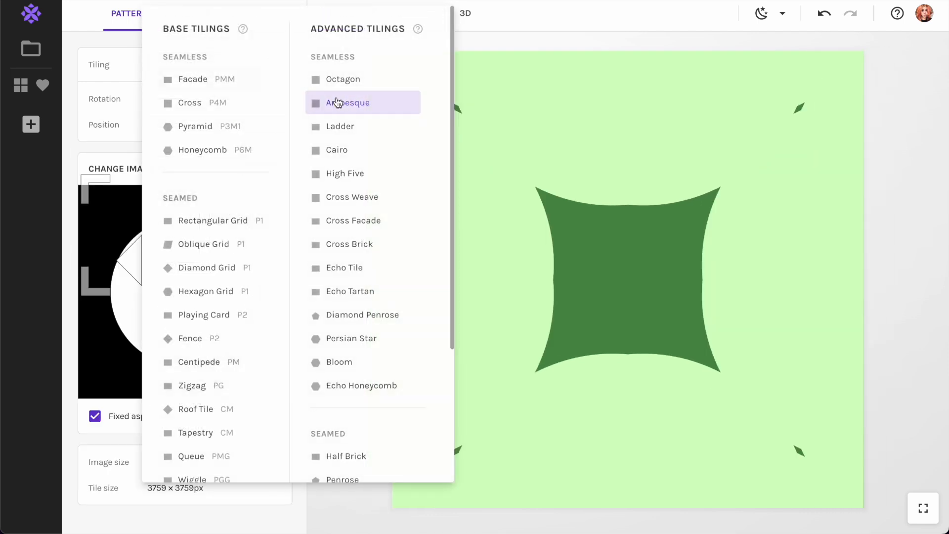
{"action": "left_click", "coordinate": [341, 82]}
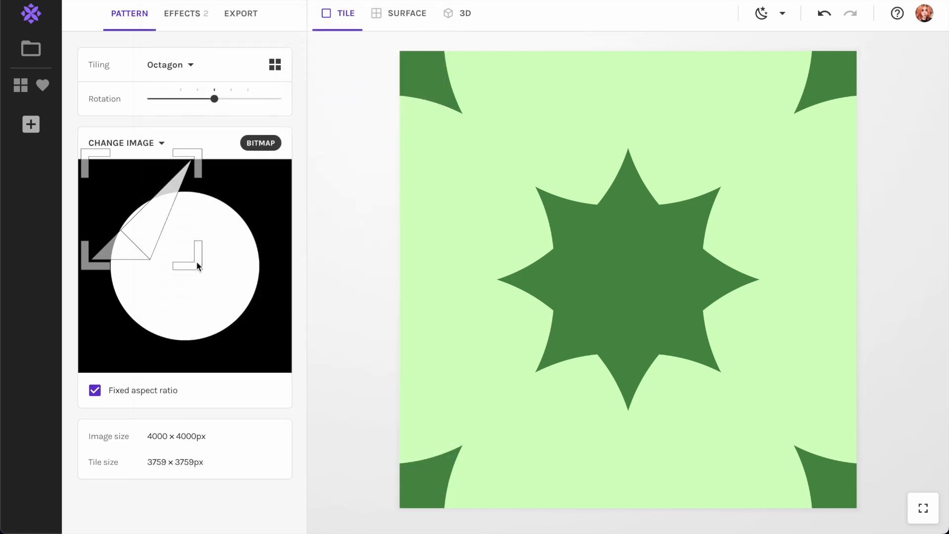
{"action": "mouse_move", "coordinate": [195, 262]}
{"action": "left_mouse_down"}
{"action": "mouse_move", "coordinate": [244, 228]}
{"action": "mouse_move", "coordinate": [148, 221]}
{"action": "mouse_move", "coordinate": [196, 246]}
{"action": "left_mouse_up"}
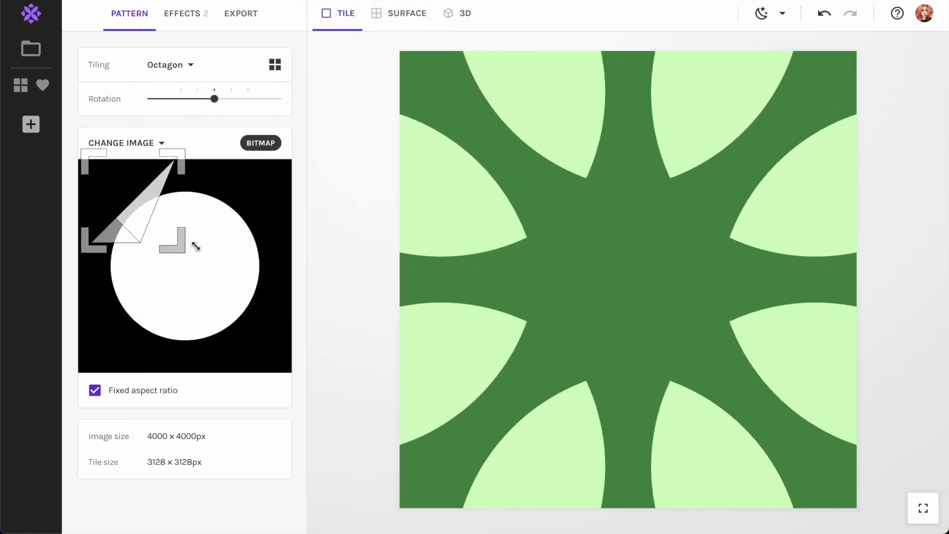
Replace the circle with the butterflies-and-arches image and turn off the Duotone and Black & White effects
{"action": "left_click", "coordinate": [140, 147]}
{"action": "left_click", "coordinate": [196, 292]}
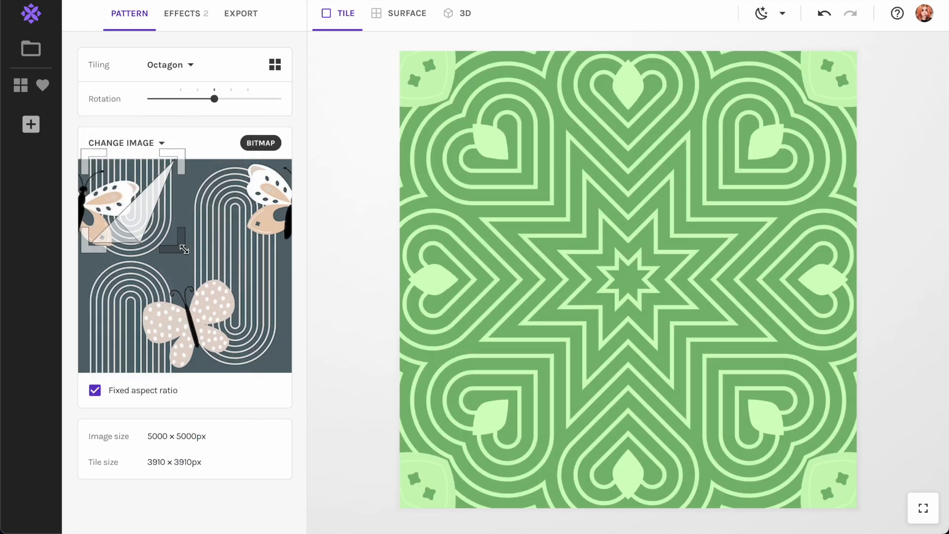
{"action": "left_click", "coordinate": [195, 13]}
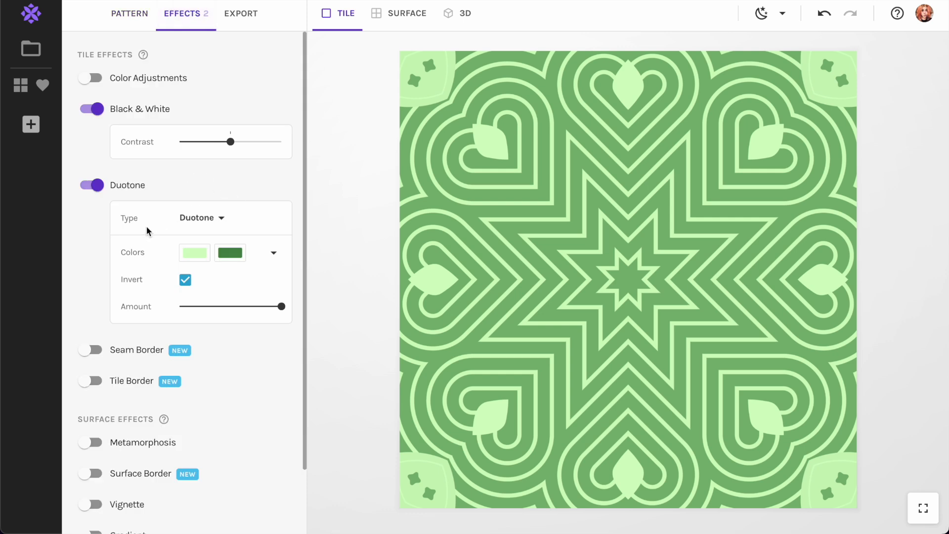
{"action": "left_click", "coordinate": [85, 186]}
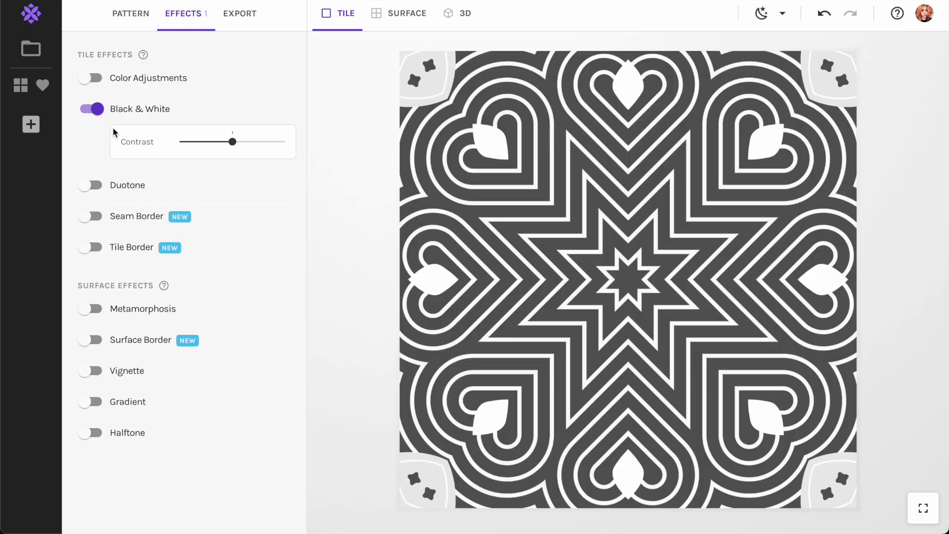
{"action": "left_click", "coordinate": [88, 110]}
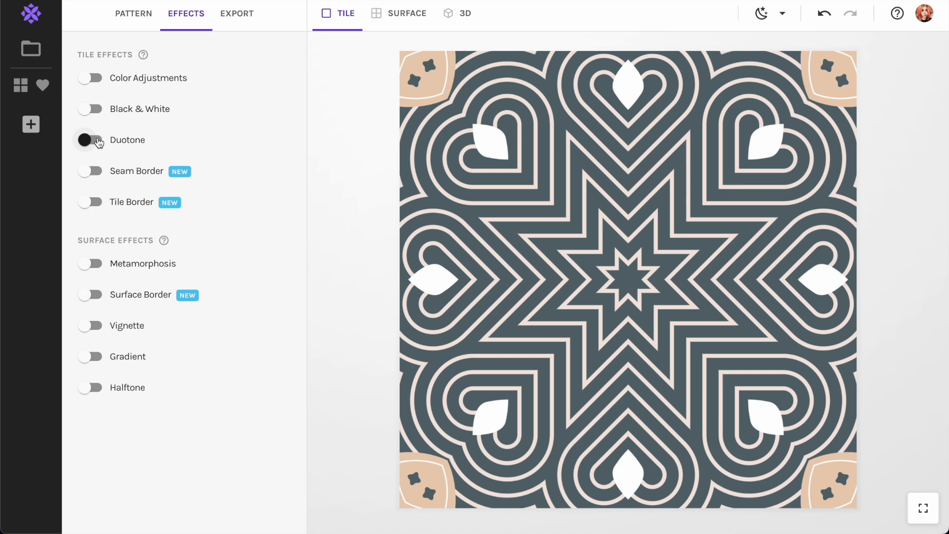
Move the Octagon selection to the middle of the image, between the arches and above the lower butterfly
{"action": "left_click", "coordinate": [133, 13]}
{"action": "left_click_drag", "start_coordinate": [149, 199], "coordinate": [203, 240]}
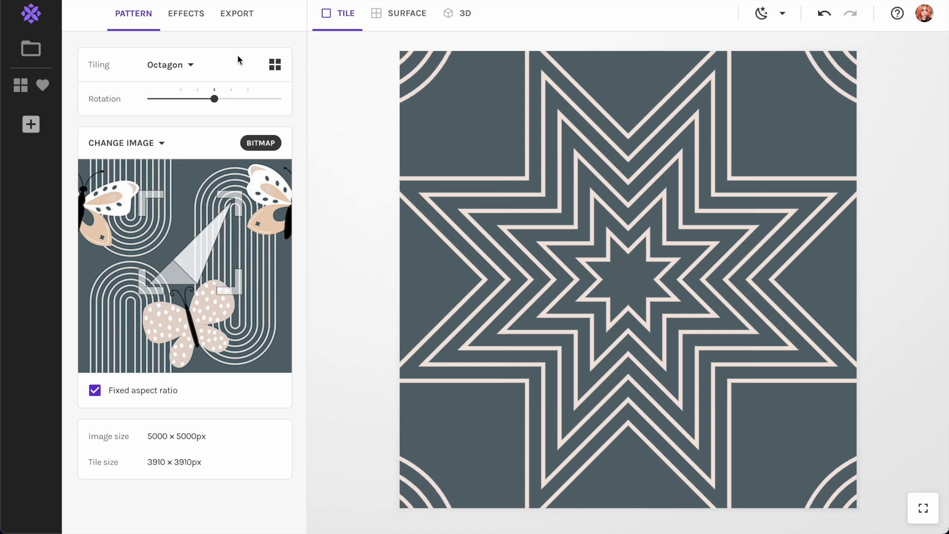
Export the tile at maximum size as a JPEG named "tile test" in Downloads
{"action": "left_click", "coordinate": [238, 14]}
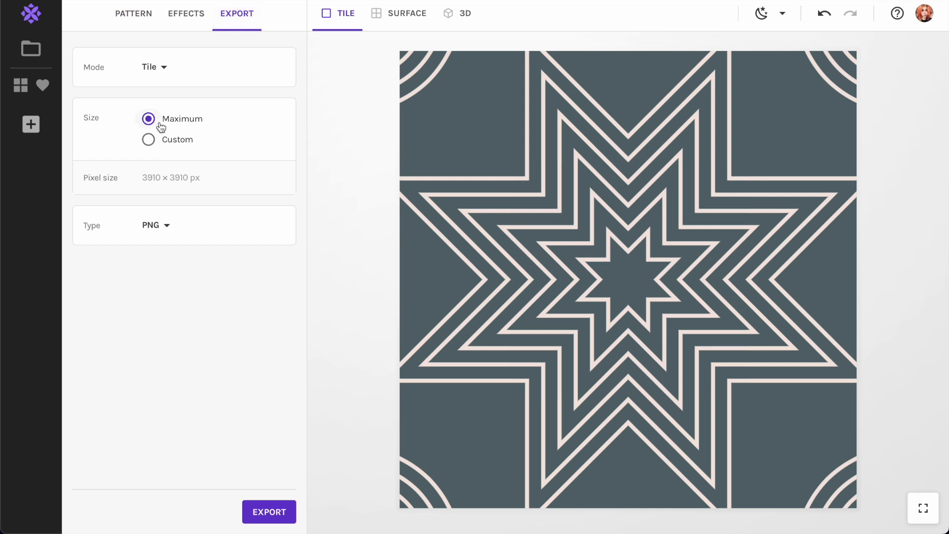
{"action": "left_click", "coordinate": [153, 225]}
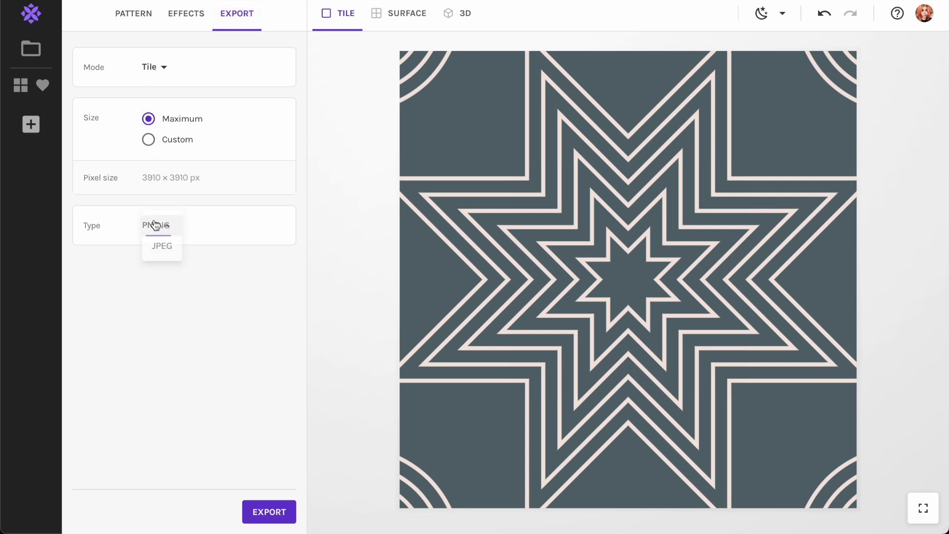
{"action": "left_click", "coordinate": [166, 249]}
{"action": "left_click", "coordinate": [269, 512]}
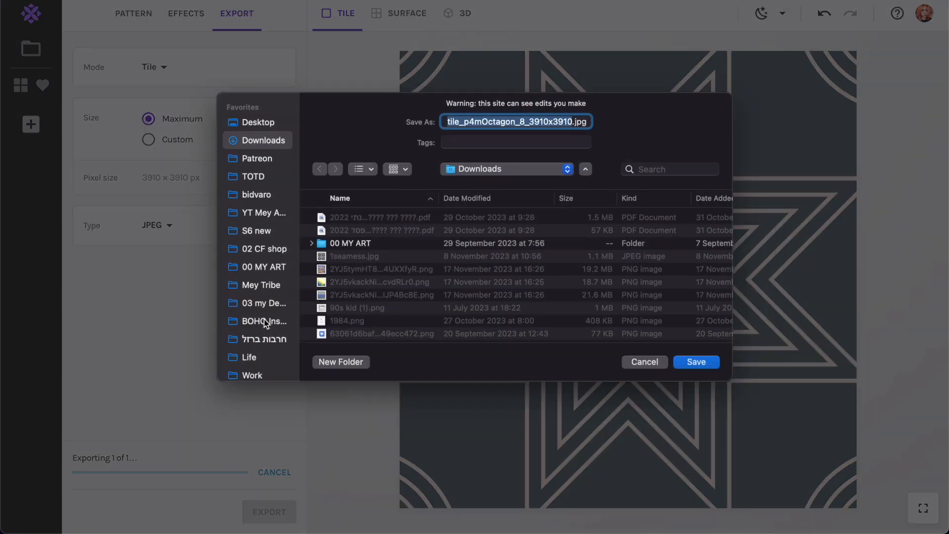
{"action": "type", "text": "tile test"}
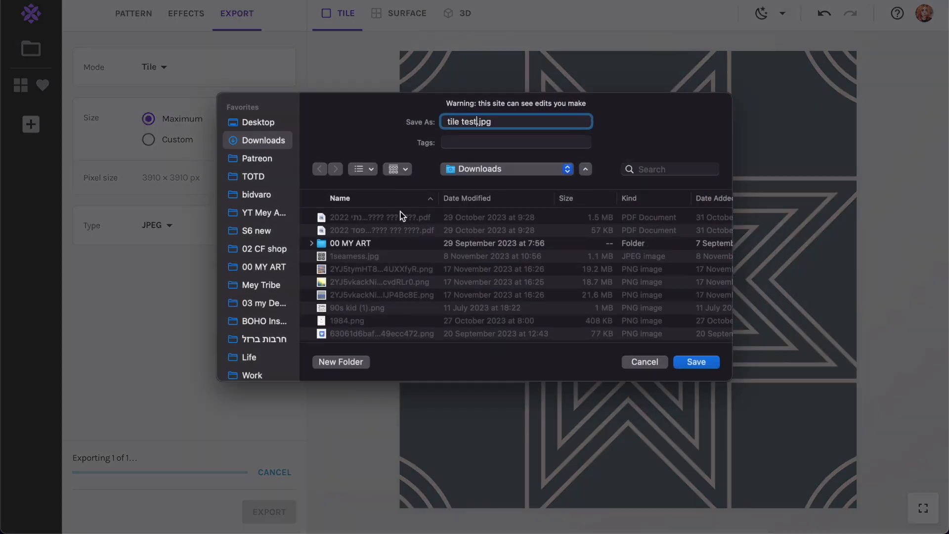
{"action": "key", "text": "Return"}
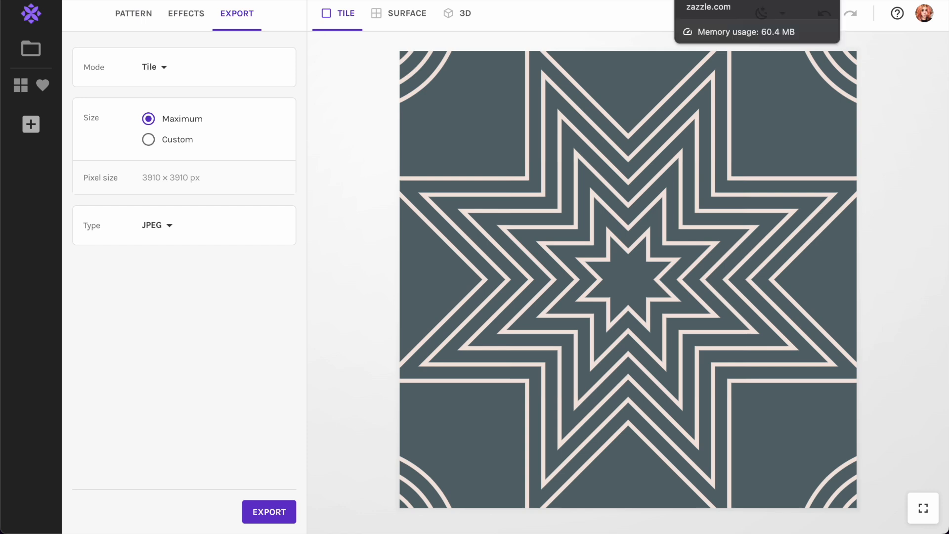
Switch to Zazzle, customize the blank Ceramic Tile with tile test.jpg from Downloads, and check its enlarged preview
{"action": "left_click", "coordinate": [712, 0]}
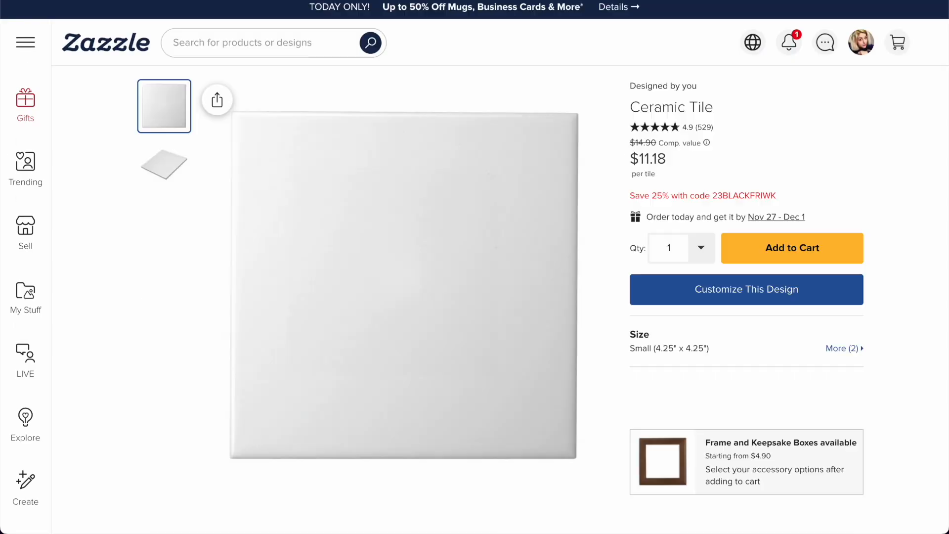
{"action": "left_click", "coordinate": [667, 299]}
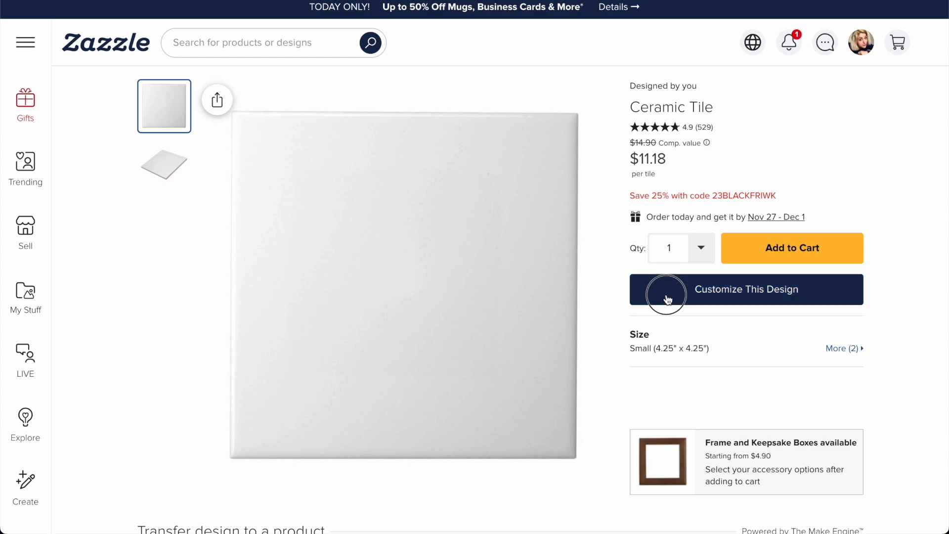
{"action": "mouse_move", "coordinate": [144, 533]}
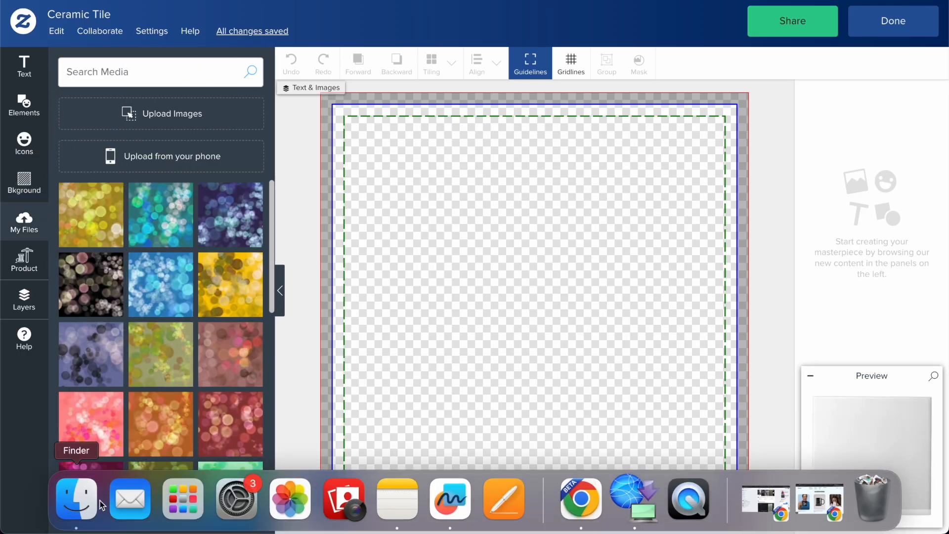
{"action": "left_click", "coordinate": [92, 504]}
{"action": "left_click_drag", "start_coordinate": [428, 59], "coordinate": [457, 295]}
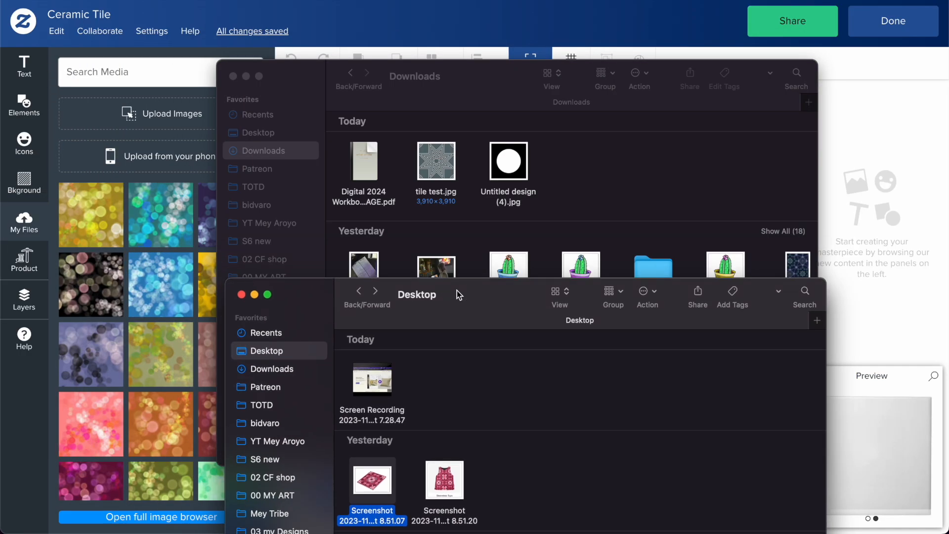
{"action": "left_click_drag", "start_coordinate": [453, 174], "coordinate": [253, 294]}
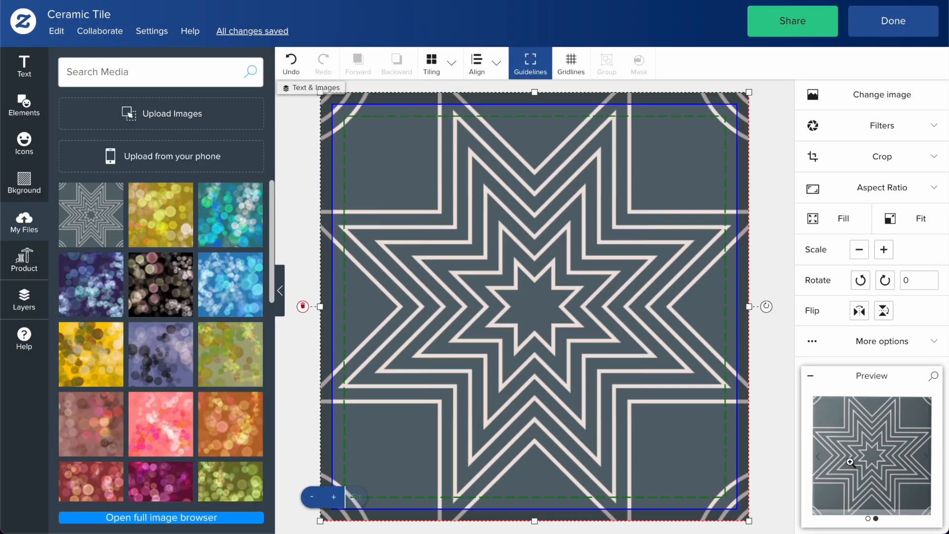
{"action": "left_click", "coordinate": [837, 423]}
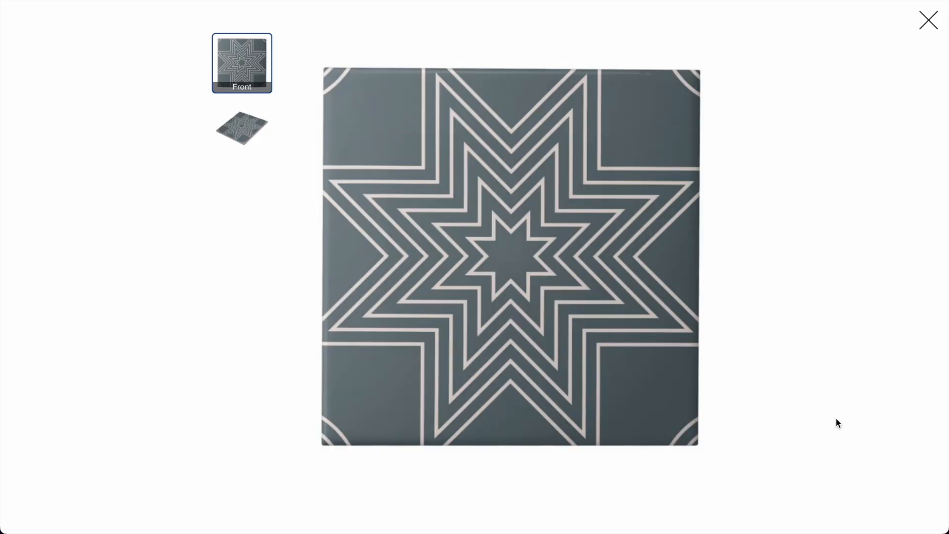
{"action": "left_click", "coordinate": [929, 20]}
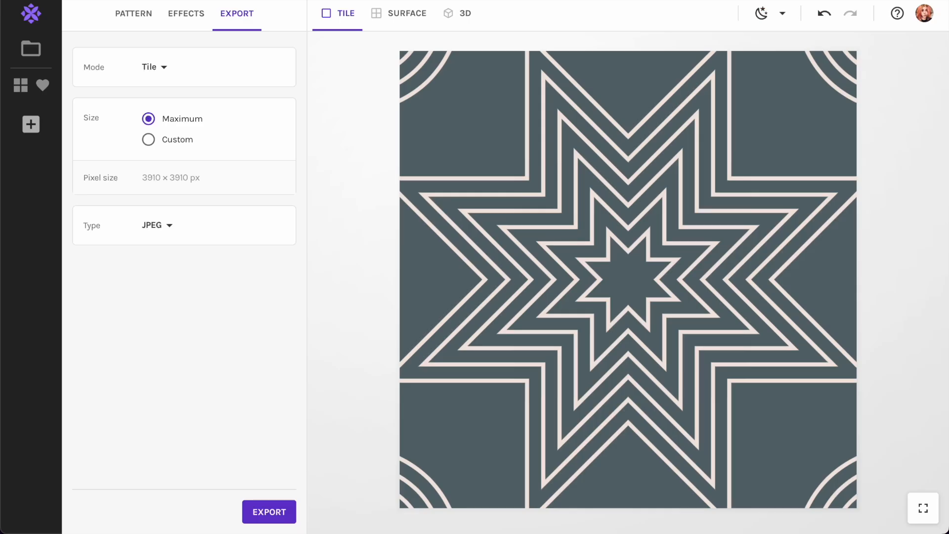
Back in Repper, move the selection over the left part of the lower butterfly and change the tiling to Persian Star
{"action": "left_click", "coordinate": [134, 20]}
{"action": "left_click_drag", "start_coordinate": [198, 243], "coordinate": [158, 310]}
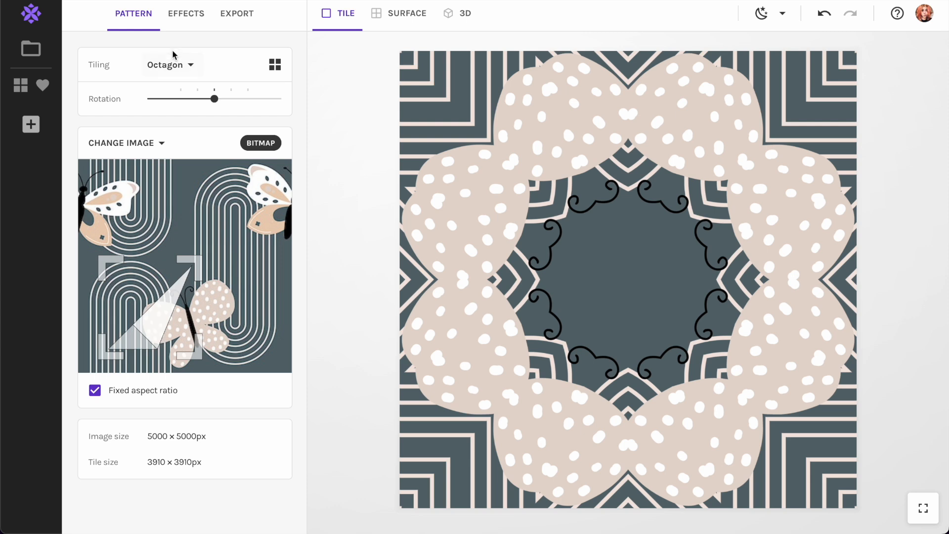
{"action": "left_click", "coordinate": [176, 64]}
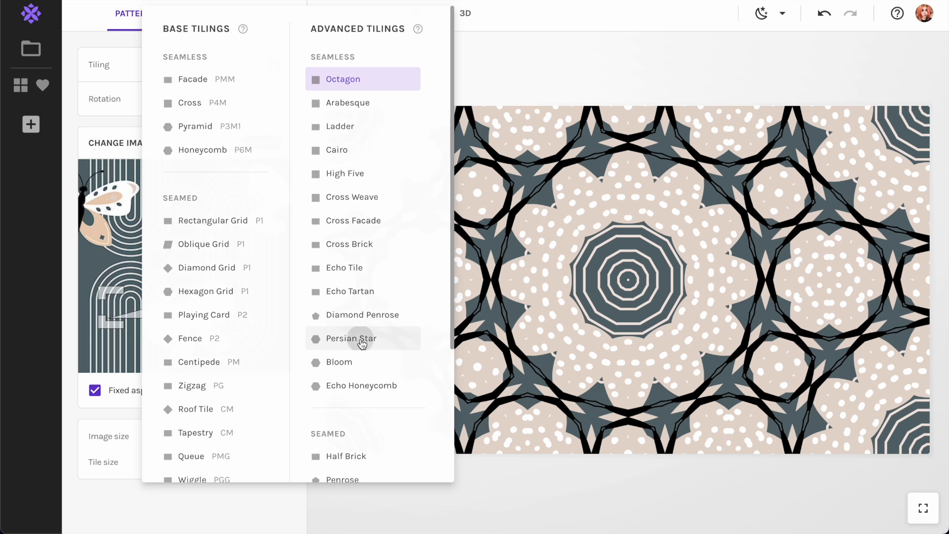
{"action": "left_click", "coordinate": [355, 338]}
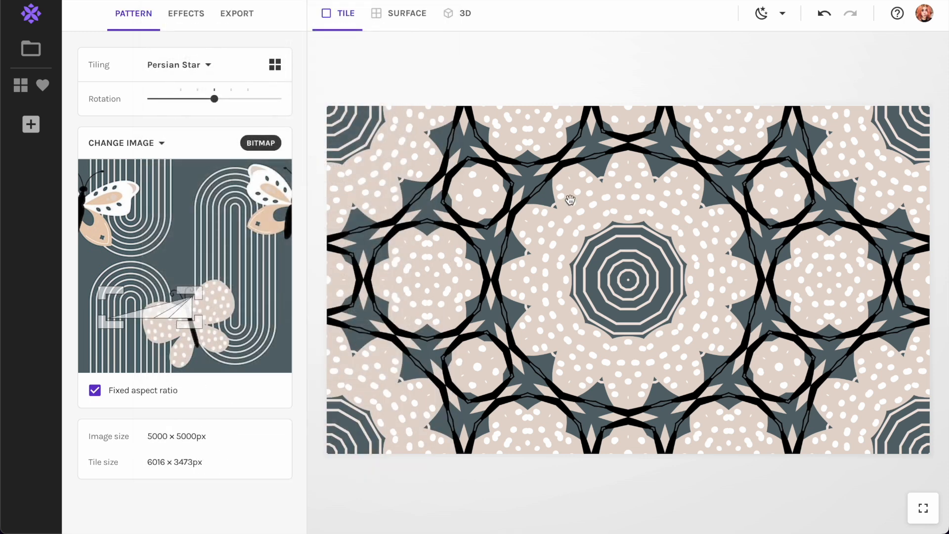
Export the Persian Star tile at maximum size as a JPEG named "tile test 2"
{"action": "left_click", "coordinate": [244, 27]}
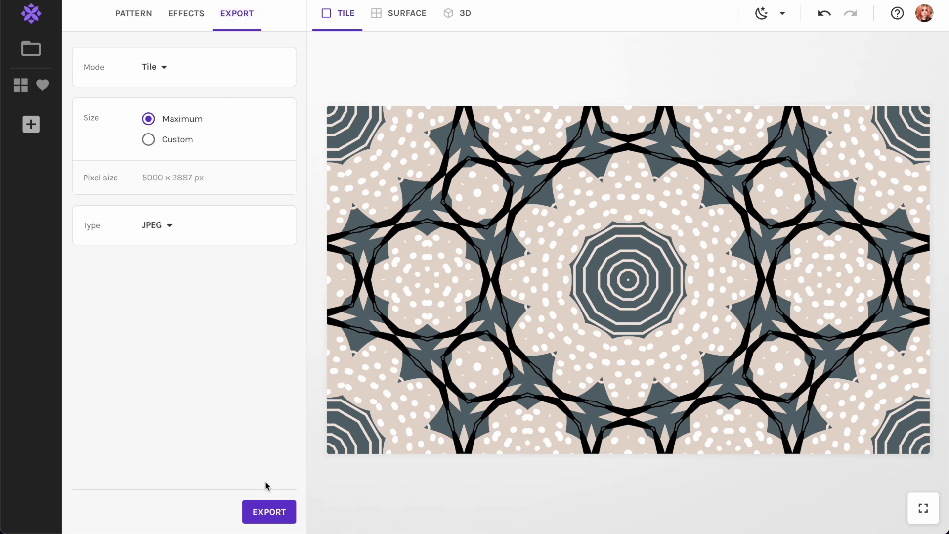
{"action": "left_click", "coordinate": [267, 514]}
{"action": "type", "text": "tile test 2"}
{"action": "key", "text": "Return"}
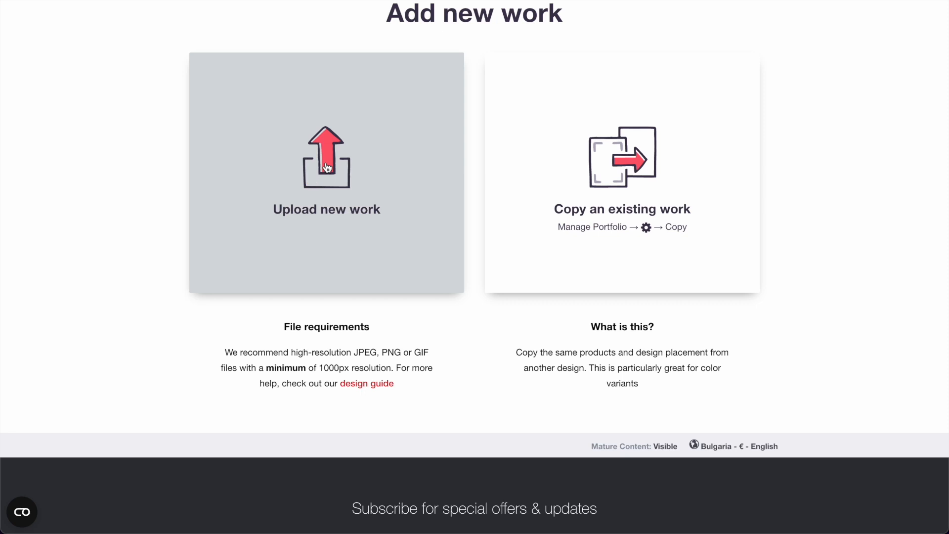
Switch to the Add new work page, upload the tile test 2 image as a new work, and enable Chiffon Tops
{"action": "left_click", "coordinate": [327, 167]}
{"action": "left_click", "coordinate": [357, 161]}
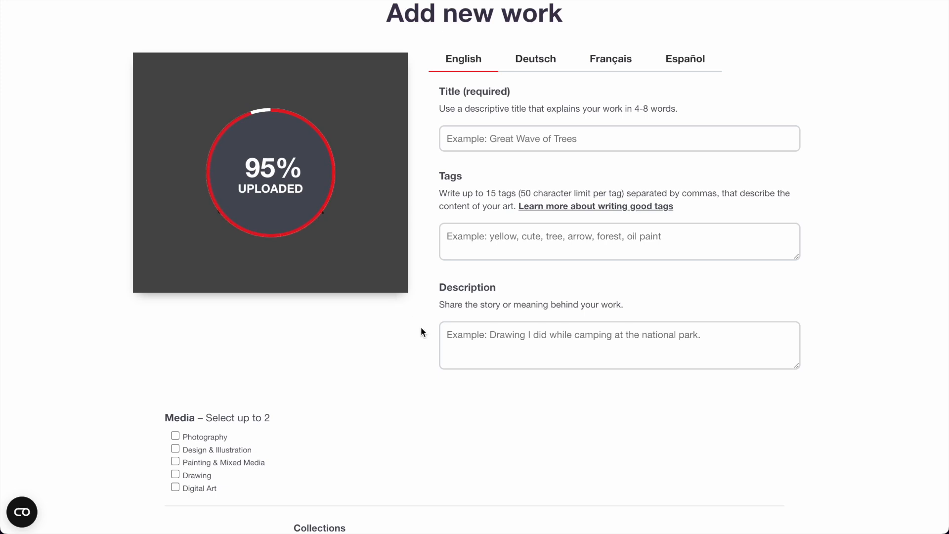
{"action": "scroll", "coordinate": [420, 328], "scroll_direction": "down", "scroll_amount": 7}
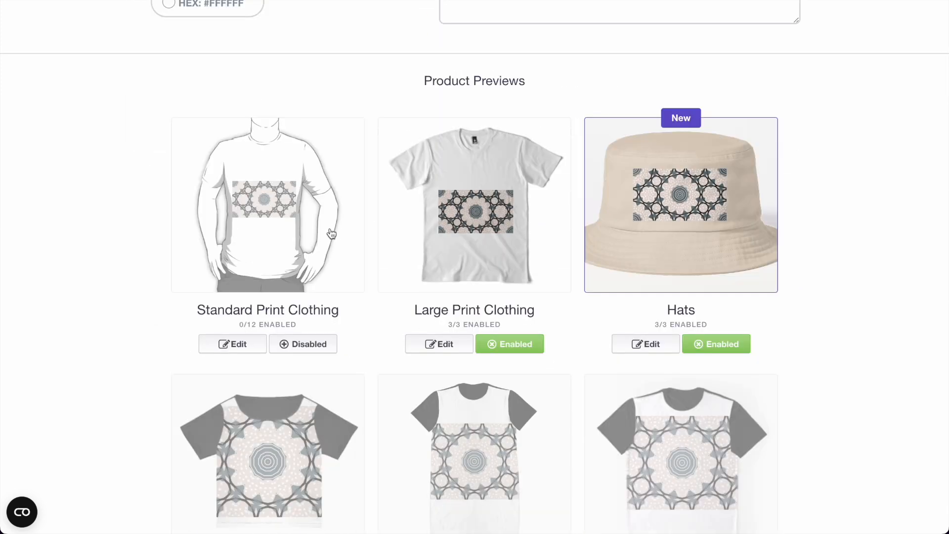
{"action": "scroll", "coordinate": [250, 344], "scroll_direction": "down", "scroll_amount": 5}
{"action": "left_click", "coordinate": [303, 361]}
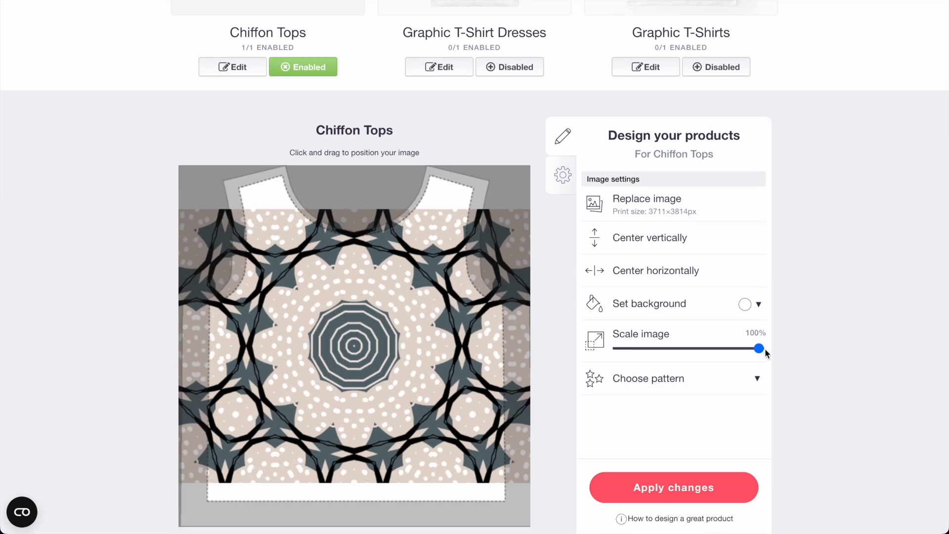
Repeat the image on Chiffon Tops as a regular grid and set its scale to 30%
{"action": "left_click_drag", "start_coordinate": [765, 348], "coordinate": [685, 350]}
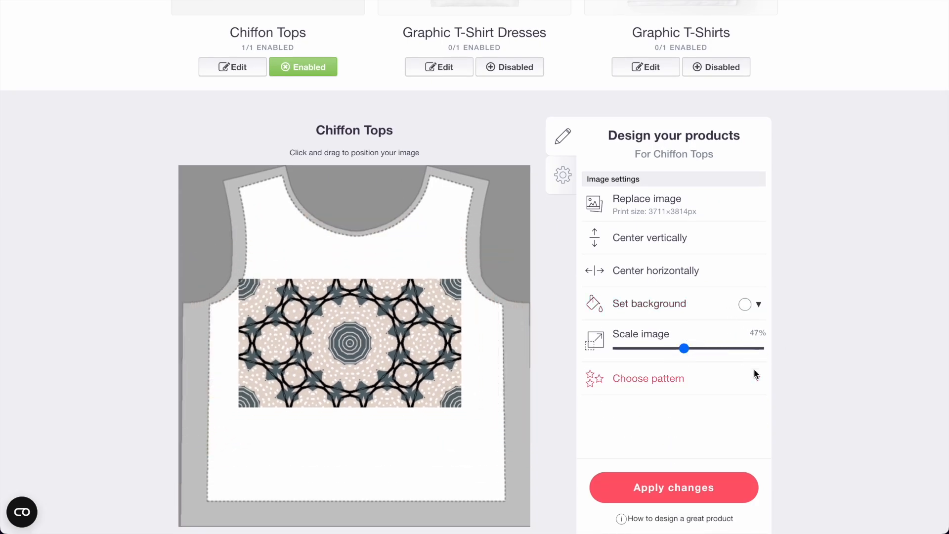
{"action": "left_click", "coordinate": [757, 386]}
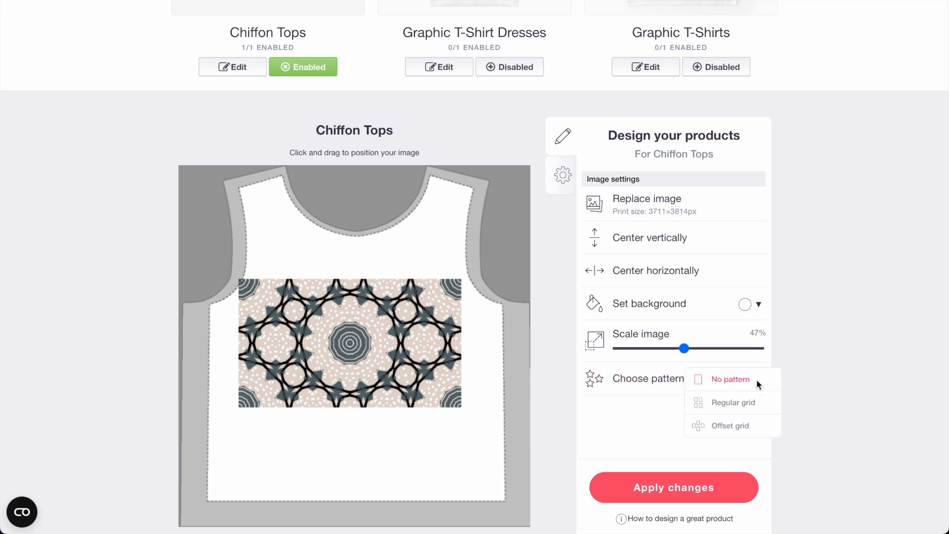
{"action": "left_click", "coordinate": [746, 404]}
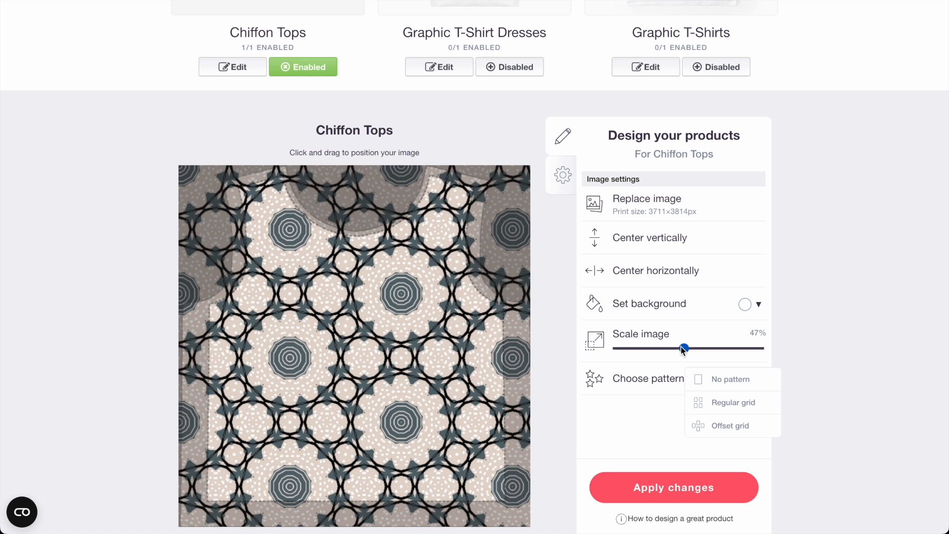
{"action": "left_click_drag", "start_coordinate": [682, 348], "coordinate": [661, 350]}
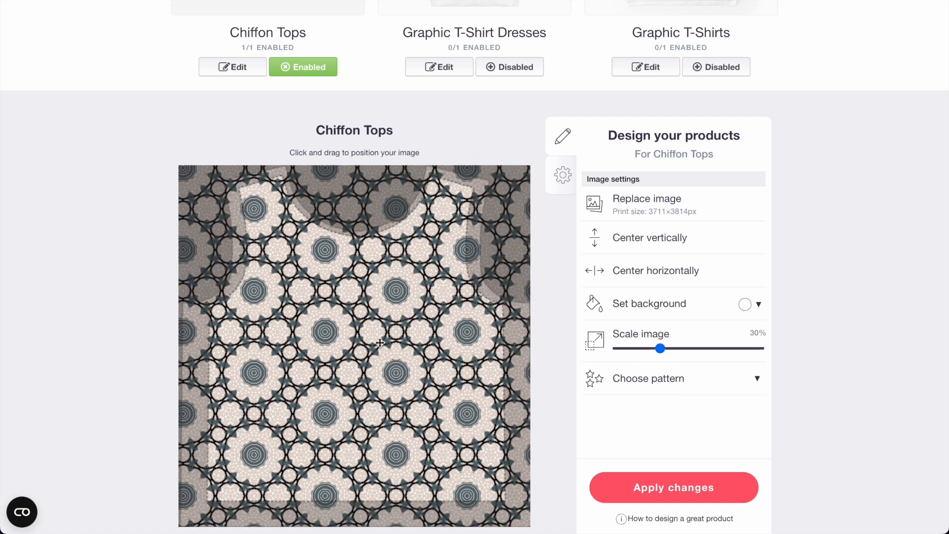
Select Graphic T-Shirt Dresses for design editing and enable the product
{"action": "scroll", "coordinate": [380, 342], "scroll_direction": "up", "scroll_amount": 3}
{"action": "left_click", "coordinate": [485, 111]}
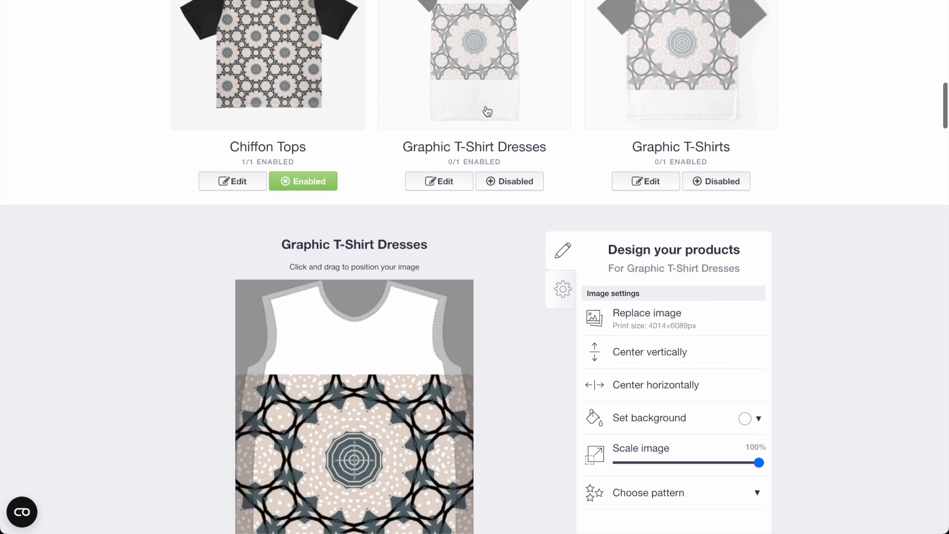
{"action": "scroll", "coordinate": [485, 111], "scroll_direction": "down", "scroll_amount": 3}
{"action": "left_click", "coordinate": [517, 28]}
Set the image scale on Graphic T-Shirt Dresses to 37% and apply a repeat pattern to it
{"action": "left_click", "coordinate": [671, 305]}
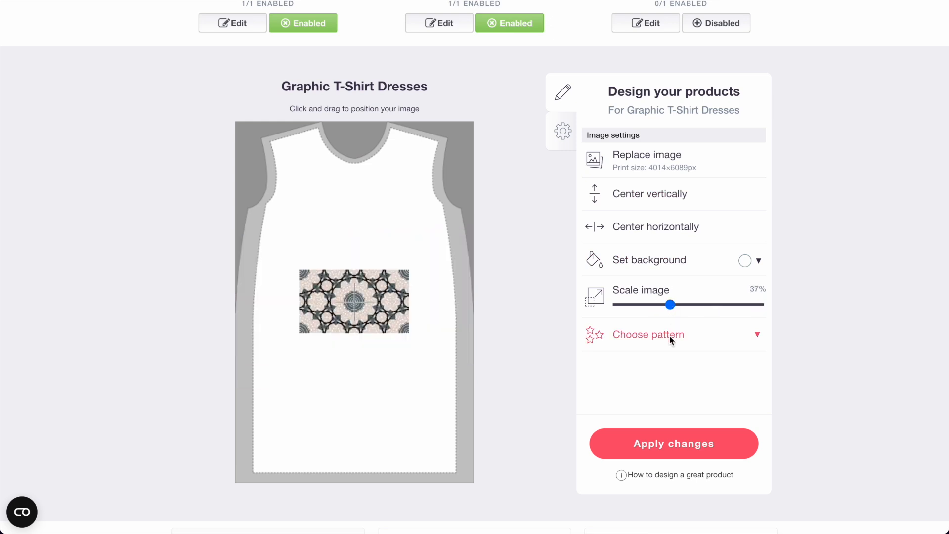
{"action": "left_click", "coordinate": [669, 335]}
{"action": "left_click", "coordinate": [716, 359]}
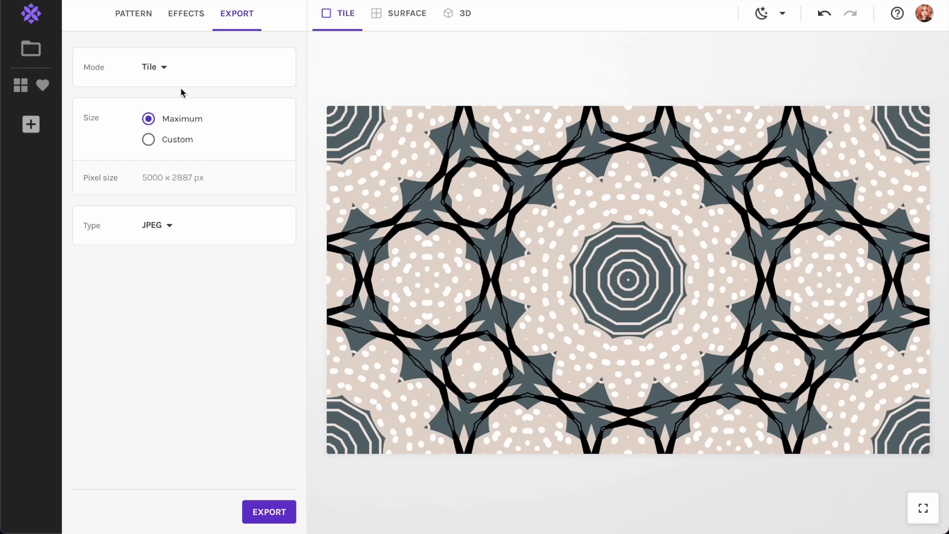
Switch back to Repper and change the pattern's tiling to Diamond Penrose
{"action": "left_click", "coordinate": [134, 13]}
{"action": "left_click", "coordinate": [154, 66]}
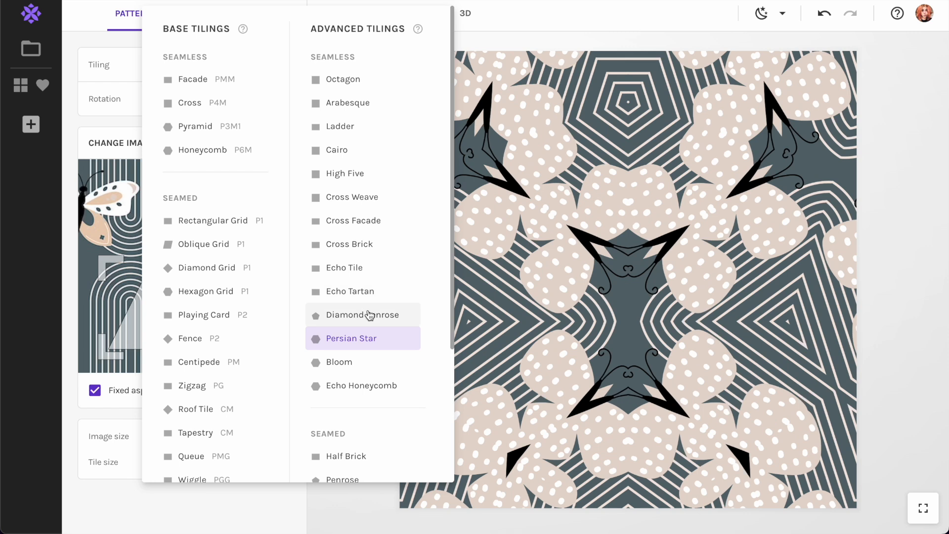
{"action": "left_click", "coordinate": [368, 315]}
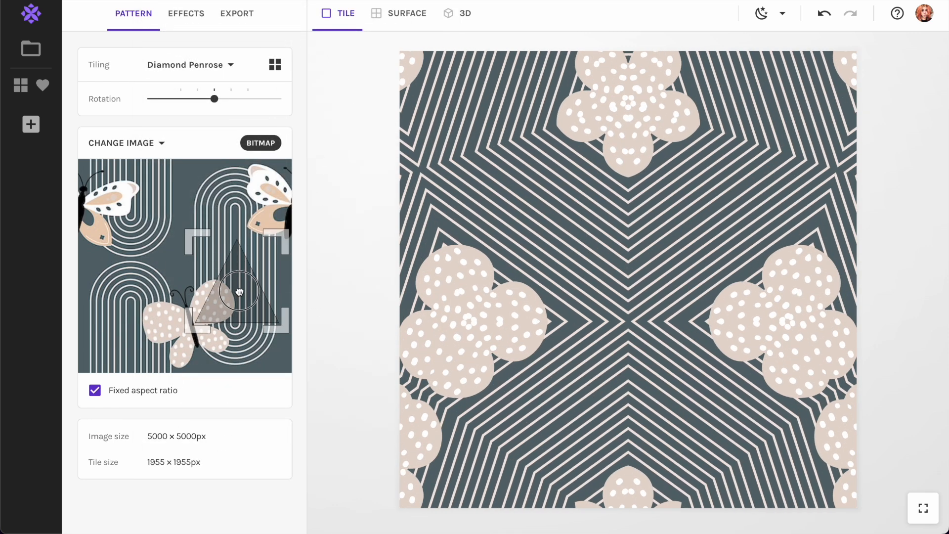
Try the purple umbrella image from the collection as the source and move the selection over its umbrella
{"action": "left_click", "coordinate": [121, 143]}
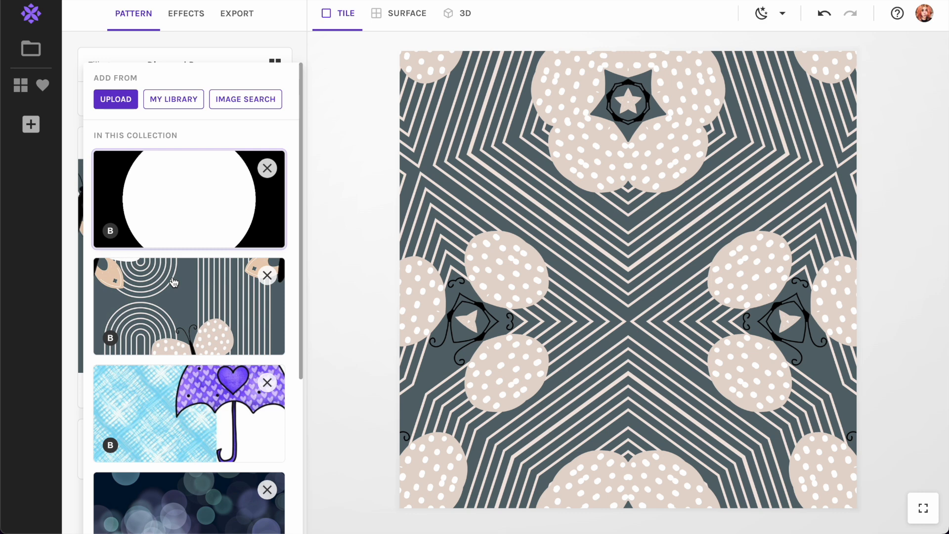
{"action": "left_click", "coordinate": [197, 412]}
{"action": "left_click_drag", "start_coordinate": [232, 284], "coordinate": [193, 277]}
Replace the source image with the blue stained-glass roses from My Library and move the selection over its upper-left roses
{"action": "left_click", "coordinate": [148, 145]}
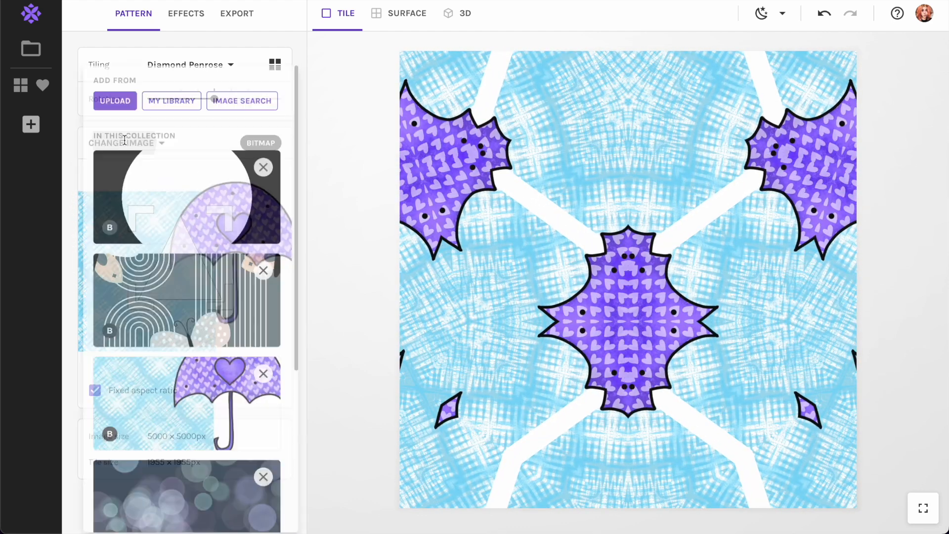
{"action": "scroll", "coordinate": [200, 384], "scroll_direction": "down", "scroll_amount": 5}
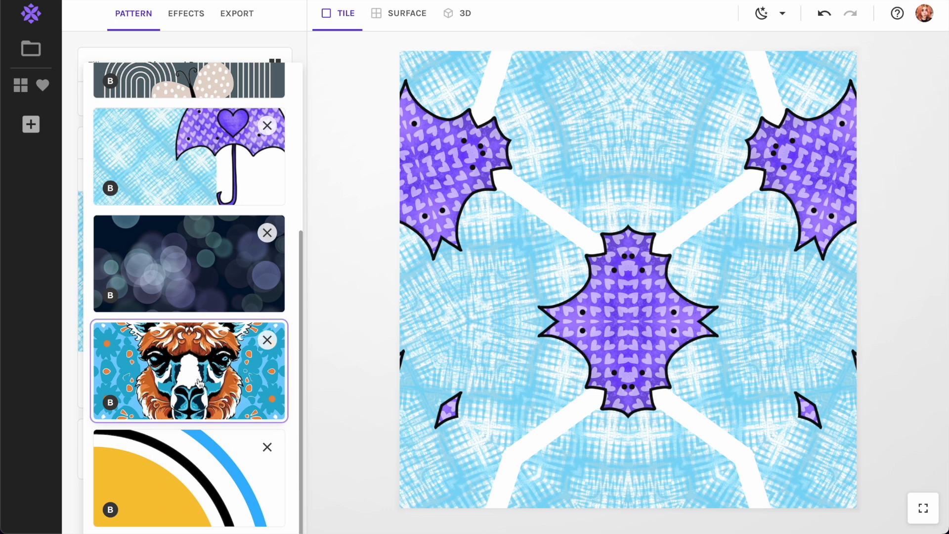
{"action": "scroll", "coordinate": [178, 208], "scroll_direction": "up", "scroll_amount": 6}
{"action": "left_click", "coordinate": [178, 99]}
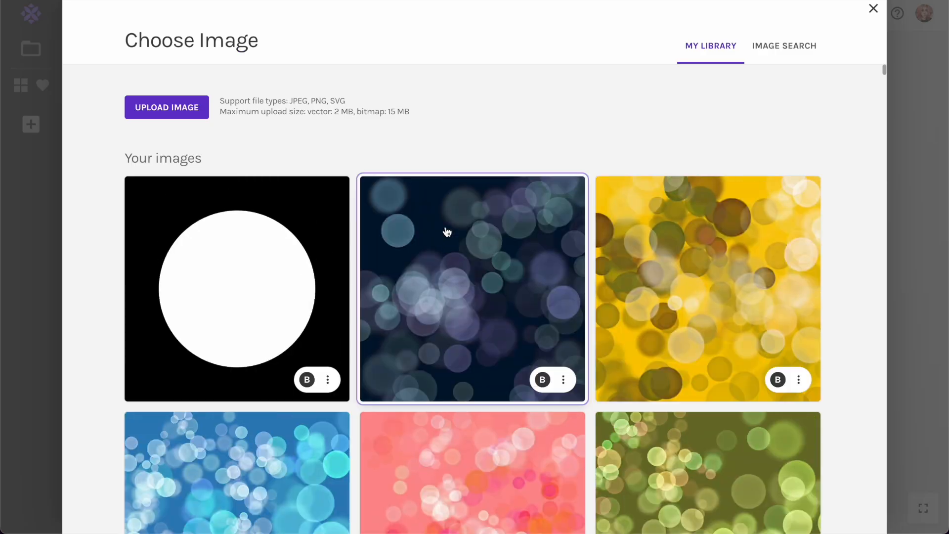
{"action": "scroll", "coordinate": [534, 292], "scroll_direction": "down", "scroll_amount": 15}
{"action": "scroll", "coordinate": [534, 291], "scroll_direction": "down", "scroll_amount": 5}
{"action": "scroll", "coordinate": [675, 222], "scroll_direction": "up", "scroll_amount": 6}
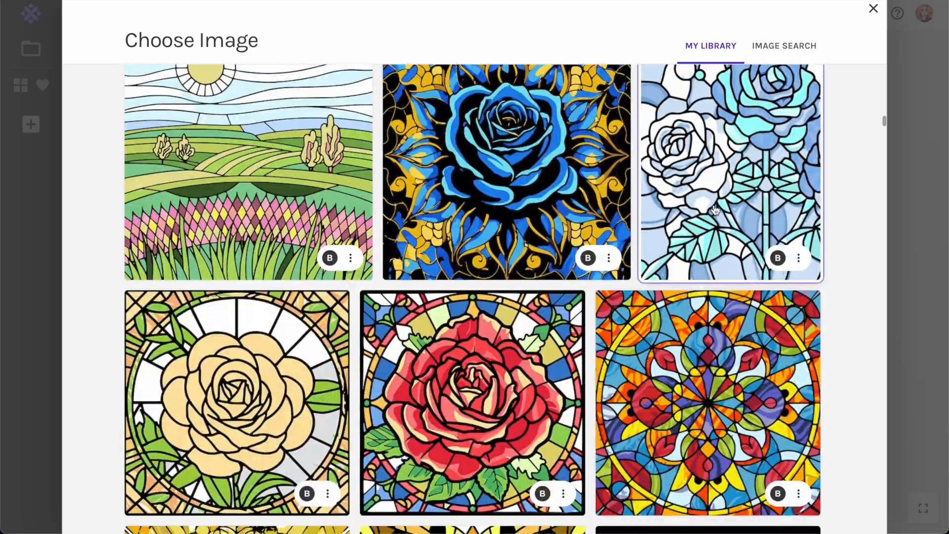
{"action": "scroll", "coordinate": [715, 210], "scroll_direction": "up", "scroll_amount": 10}
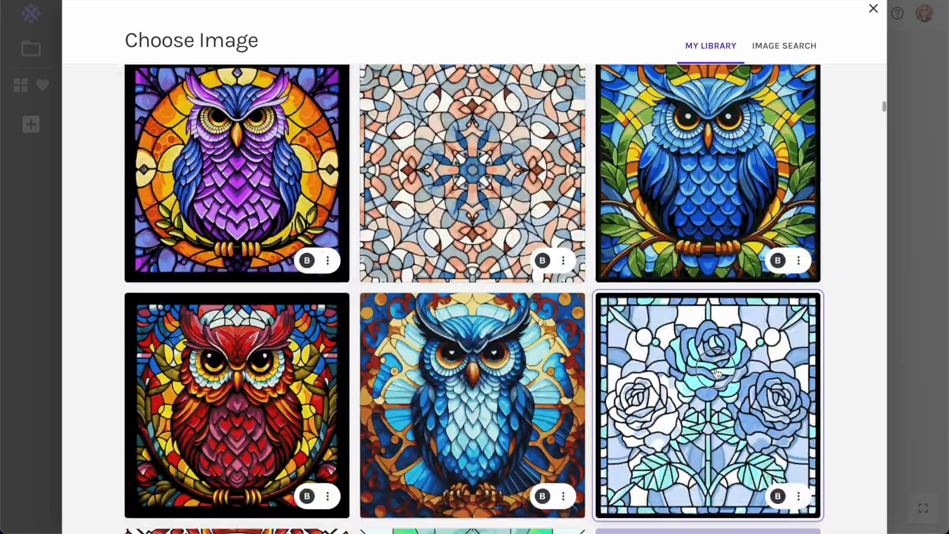
{"action": "left_click", "coordinate": [718, 372]}
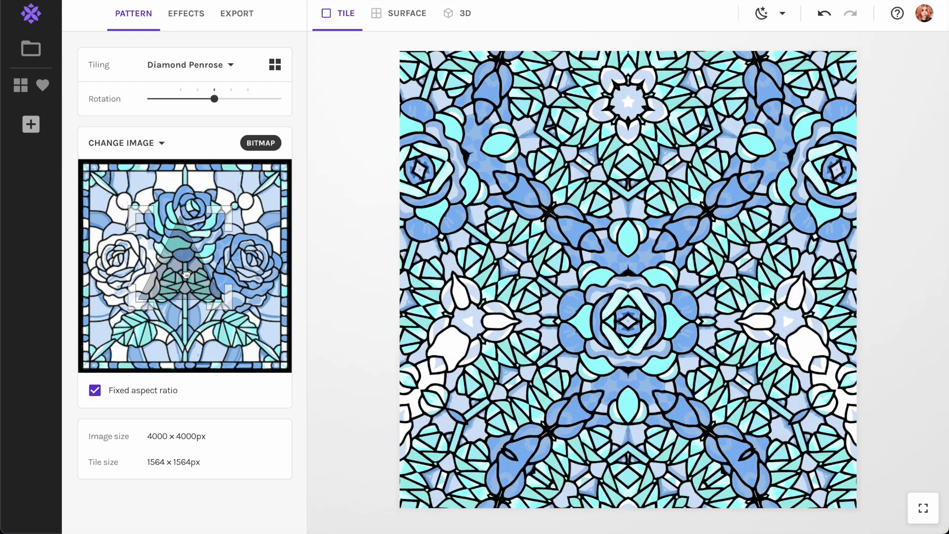
{"action": "left_click_drag", "start_coordinate": [186, 274], "coordinate": [158, 222]}
Change the tiling to Octagon and export the tile at maximum size as a JPEG
{"action": "left_click", "coordinate": [213, 65]}
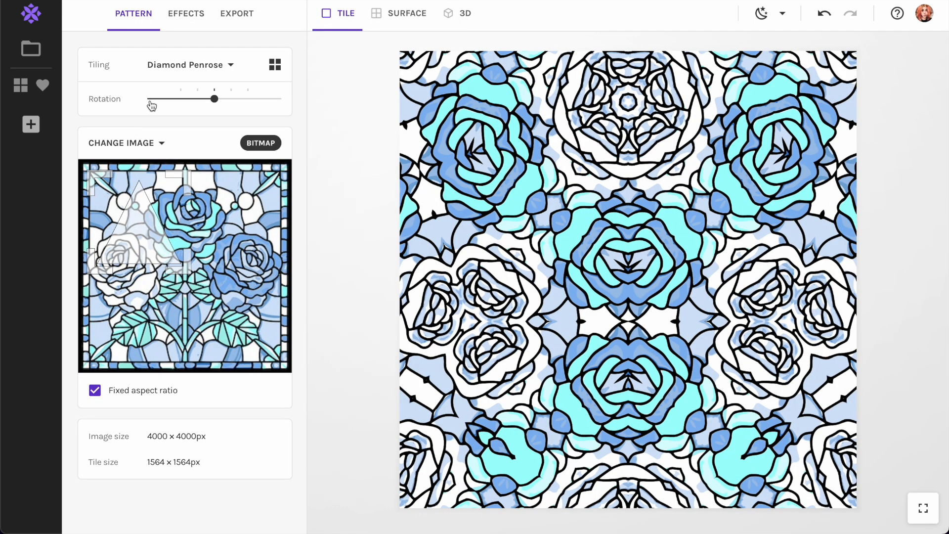
{"action": "left_click", "coordinate": [177, 67]}
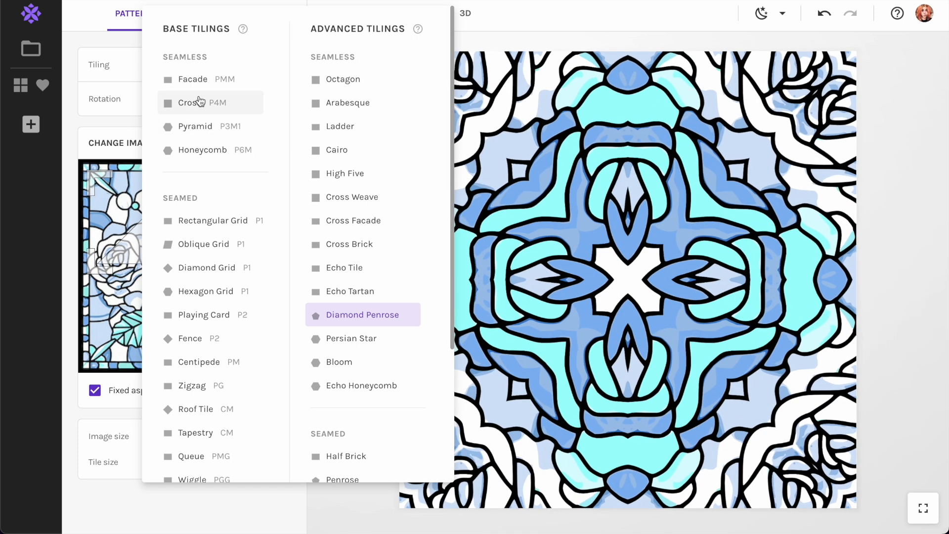
{"action": "left_click", "coordinate": [356, 82]}
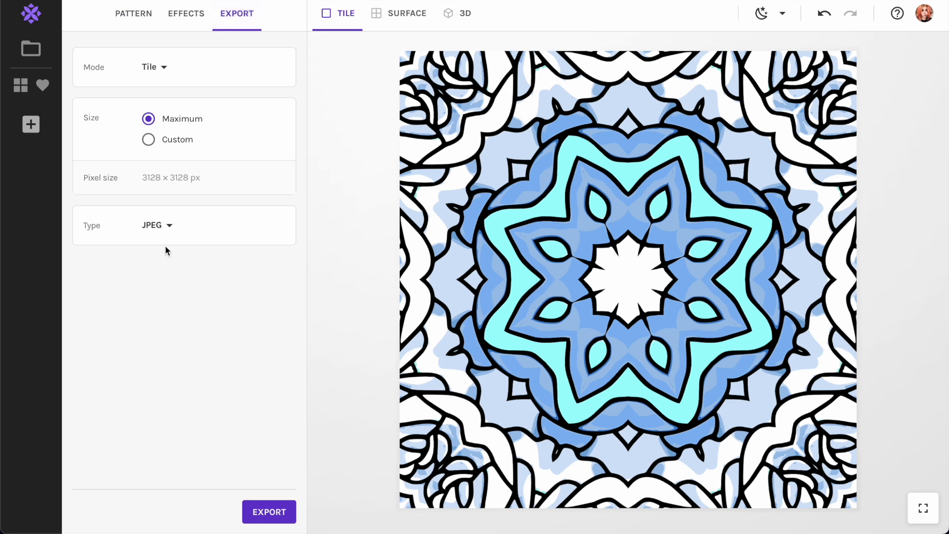
{"action": "left_click", "coordinate": [284, 503]}
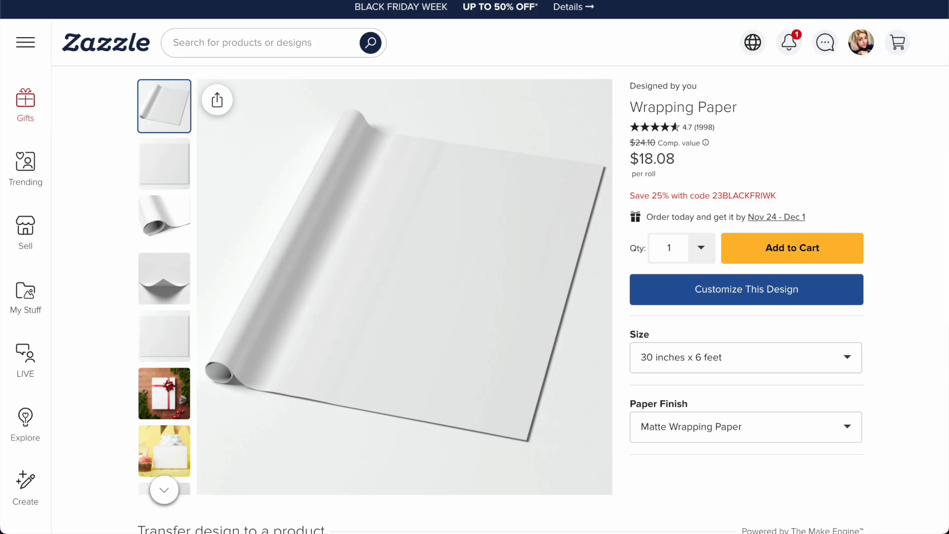
Switch to Zazzle's Wrapping Paper page, open the design for customizing, and upload tile test 3.jpg from Downloads
{"action": "left_click", "coordinate": [708, 298]}
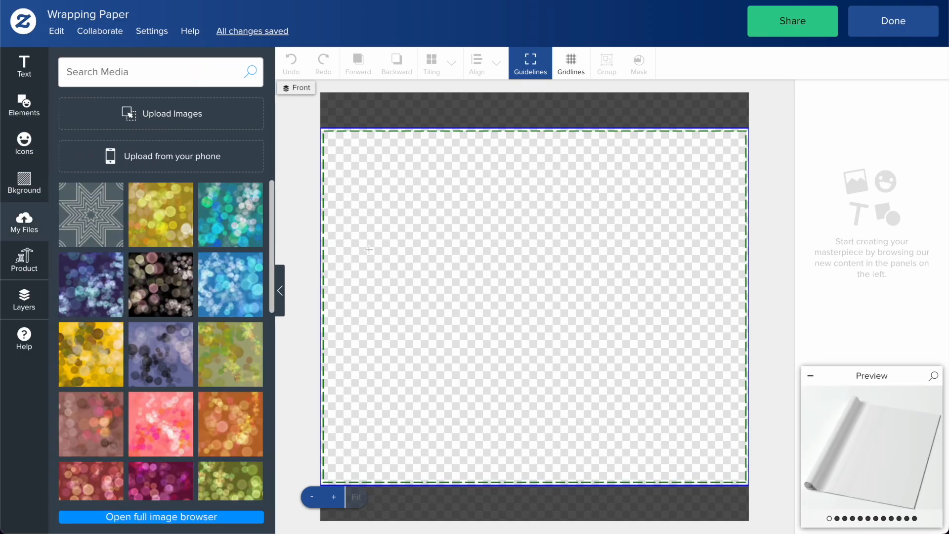
{"action": "mouse_move", "coordinate": [182, 505]}
{"action": "left_click", "coordinate": [82, 507]}
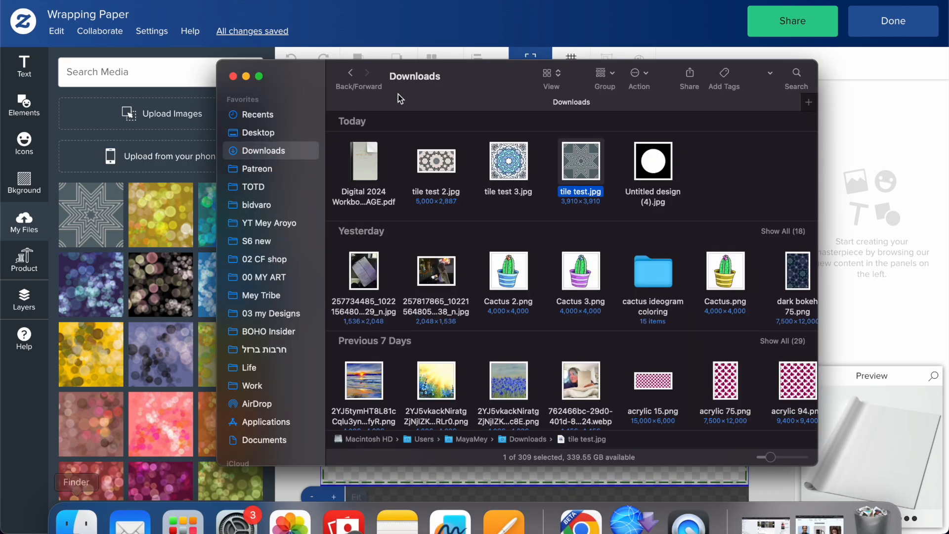
{"action": "left_click_drag", "start_coordinate": [581, 164], "coordinate": [135, 245]}
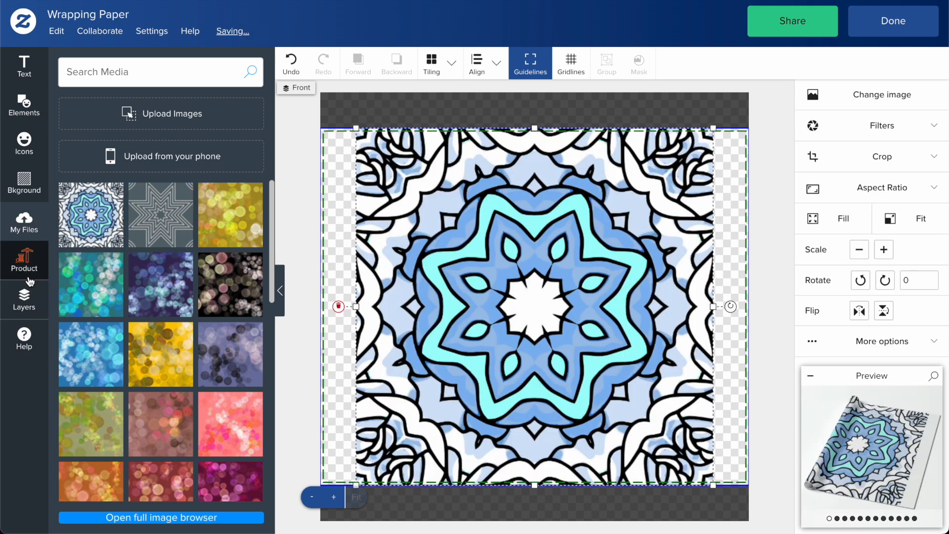
Change the front design placement to a repeating tile, fit the image to the tile area, and inspect the enlarged product preview
{"action": "left_click", "coordinate": [26, 299]}
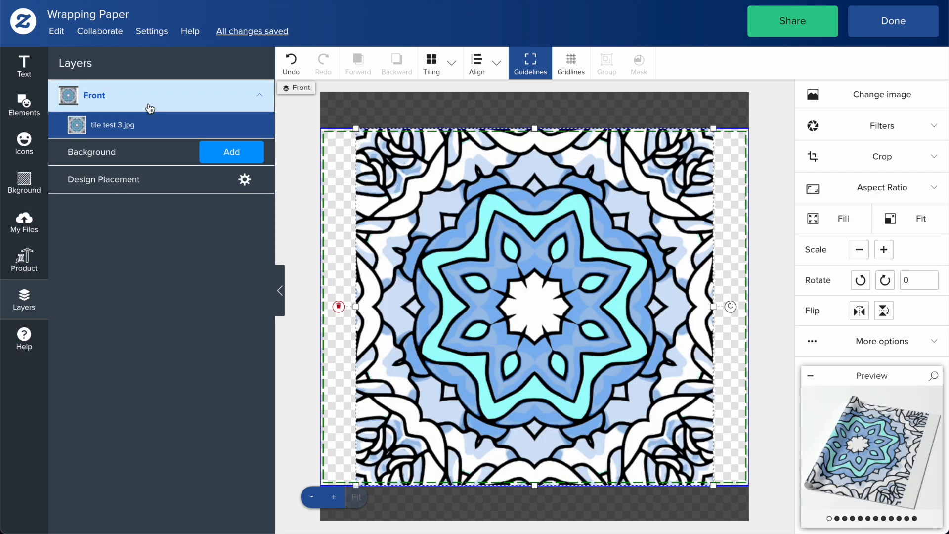
{"action": "left_click", "coordinate": [245, 181]}
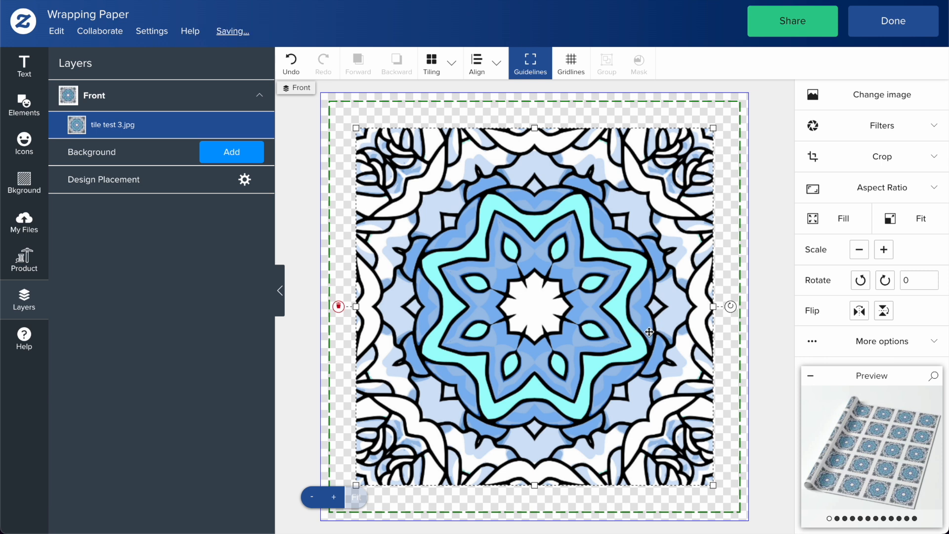
{"action": "left_click", "coordinate": [892, 221]}
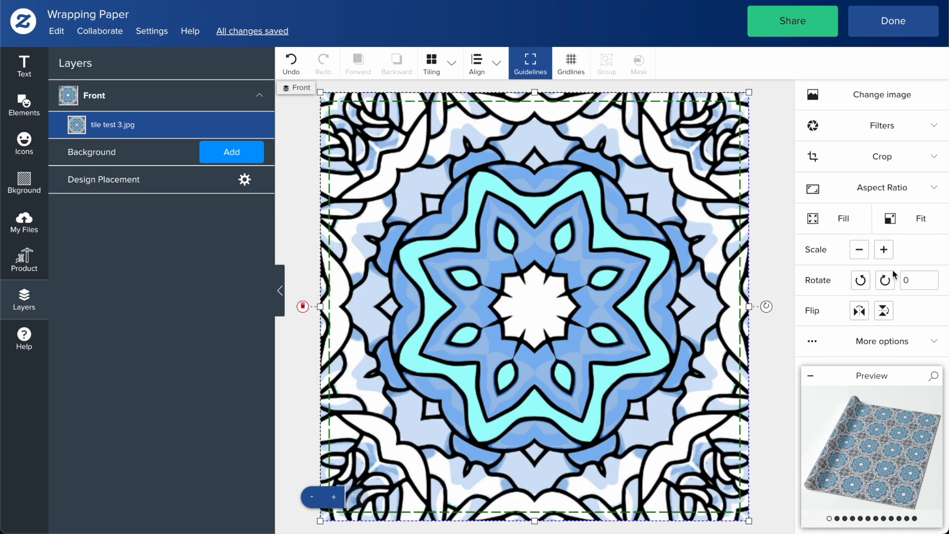
{"action": "left_click", "coordinate": [861, 421]}
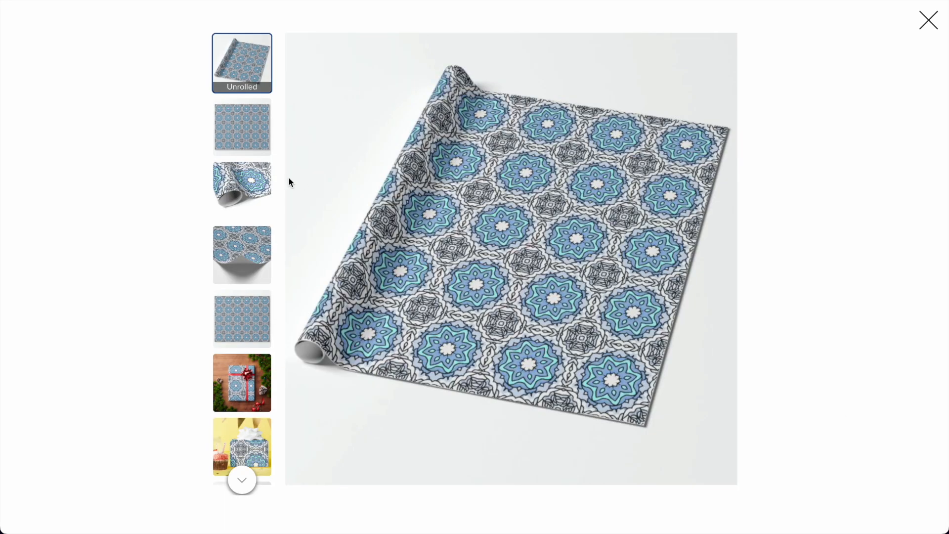
{"action": "left_click", "coordinate": [247, 184]}
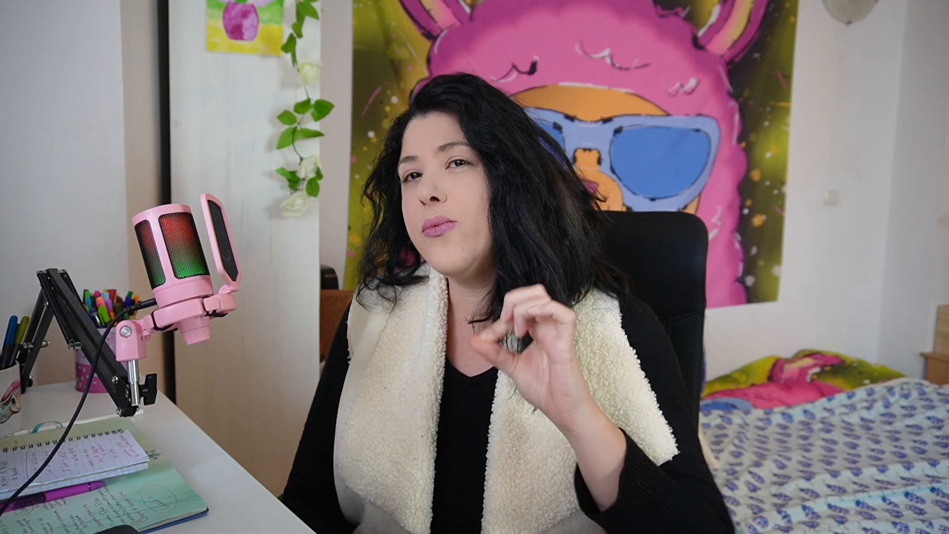
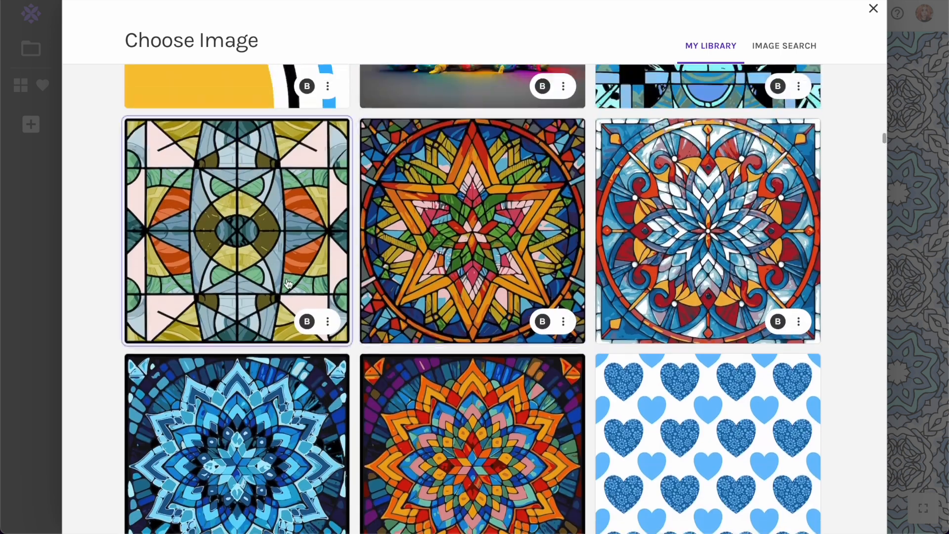
Choose the pastel rainbow vertical stripes image from Repper's My Library as the pattern source
{"action": "scroll", "coordinate": [556, 207], "scroll_direction": "down", "scroll_amount": 9}
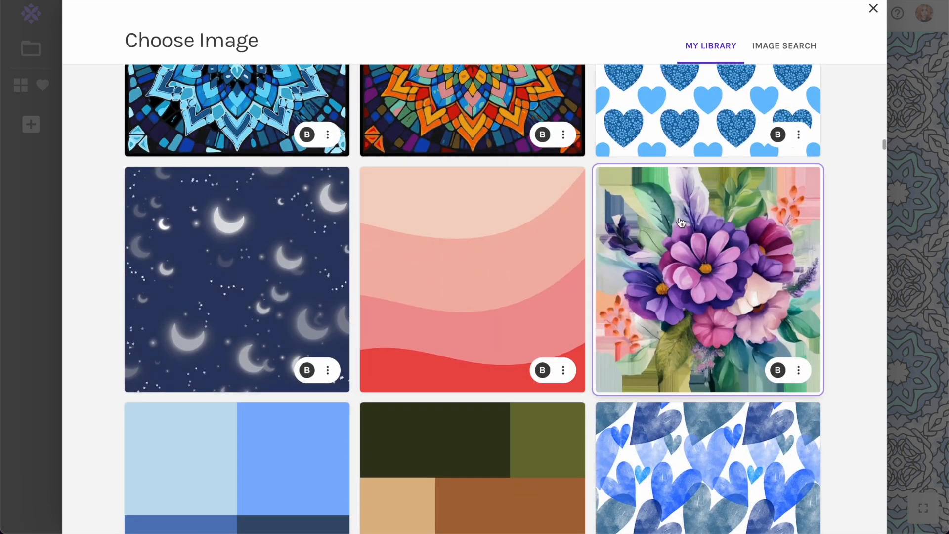
{"action": "scroll", "coordinate": [428, 259], "scroll_direction": "down", "scroll_amount": 10}
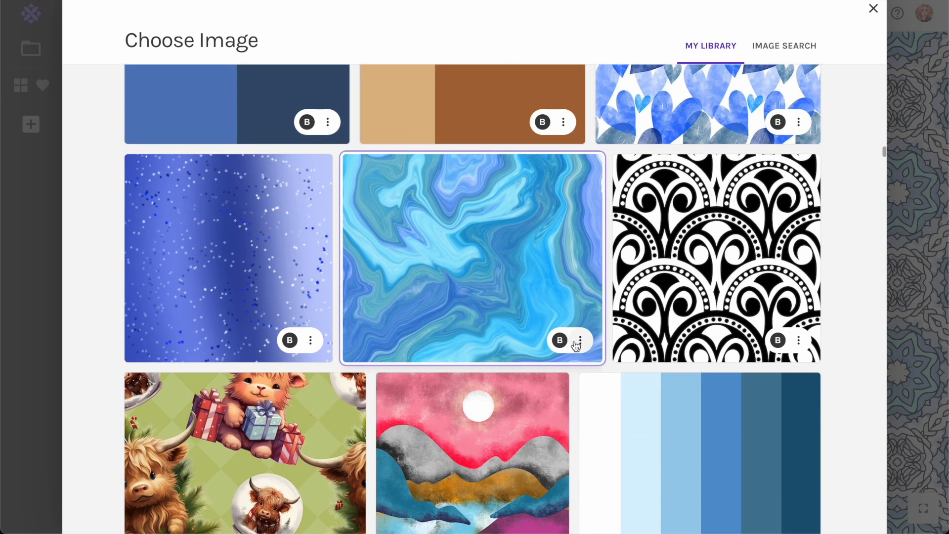
{"action": "scroll", "coordinate": [574, 340], "scroll_direction": "down", "scroll_amount": 4}
{"action": "scroll", "coordinate": [600, 299], "scroll_direction": "down", "scroll_amount": 12}
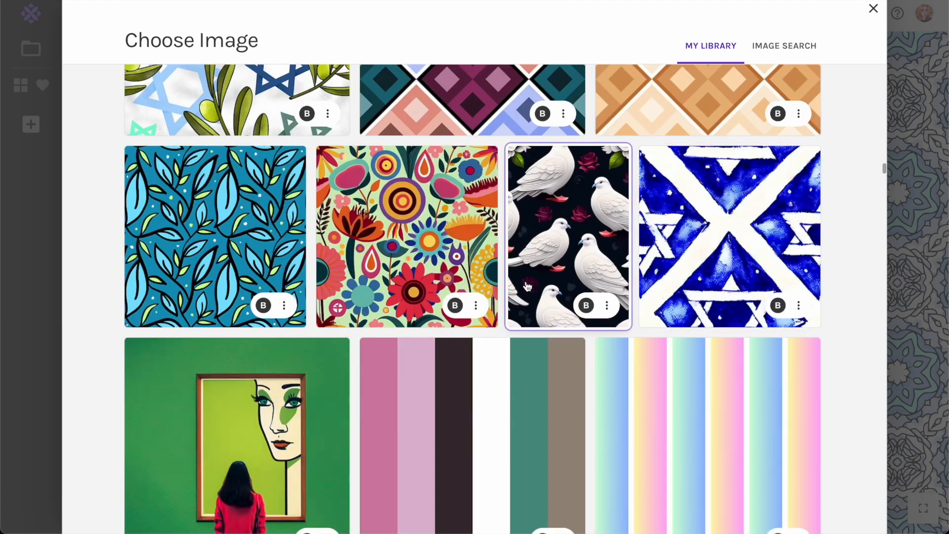
{"action": "scroll", "coordinate": [528, 287], "scroll_direction": "down", "scroll_amount": 4}
{"action": "left_click", "coordinate": [603, 292]}
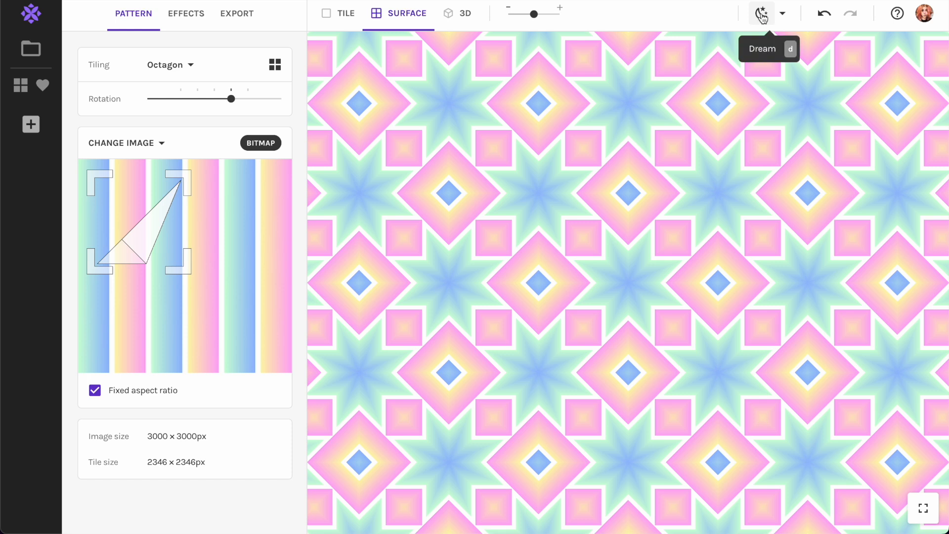
Run Dream with Selection Motion, set its speed just below the middle, and stop it on a new star pattern
{"action": "left_click", "coordinate": [751, 21]}
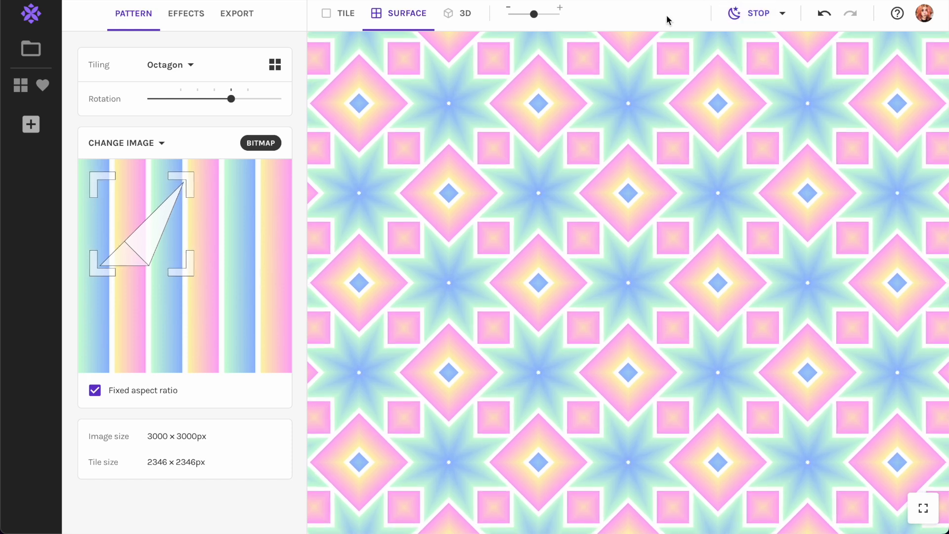
{"action": "left_click", "coordinate": [782, 14]}
{"action": "left_click_drag", "start_coordinate": [817, 91], "coordinate": [859, 90]}
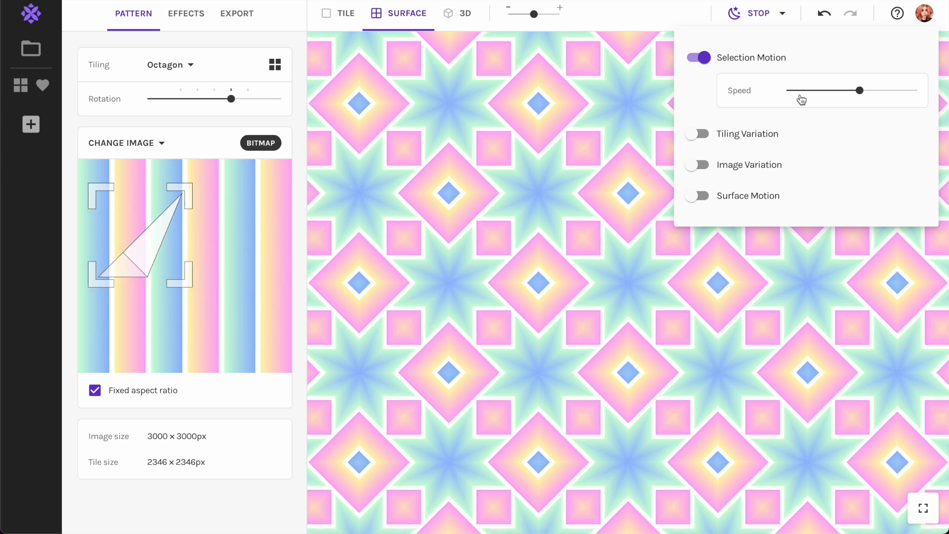
{"action": "left_click", "coordinate": [845, 91]}
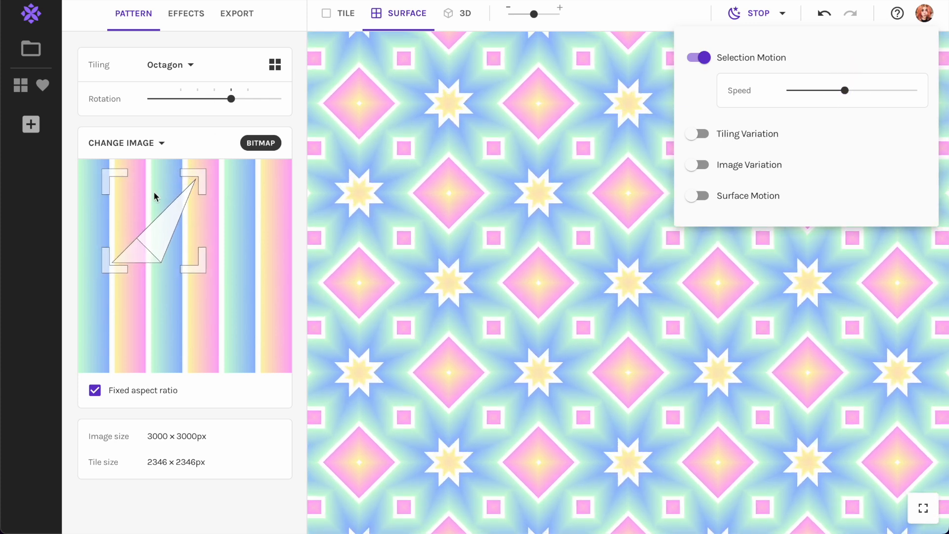
{"action": "left_click", "coordinate": [755, 13]}
Change the tiling to Facade, move the selection to the image's upper-left corner, and start Dream again
{"action": "left_click", "coordinate": [178, 64]}
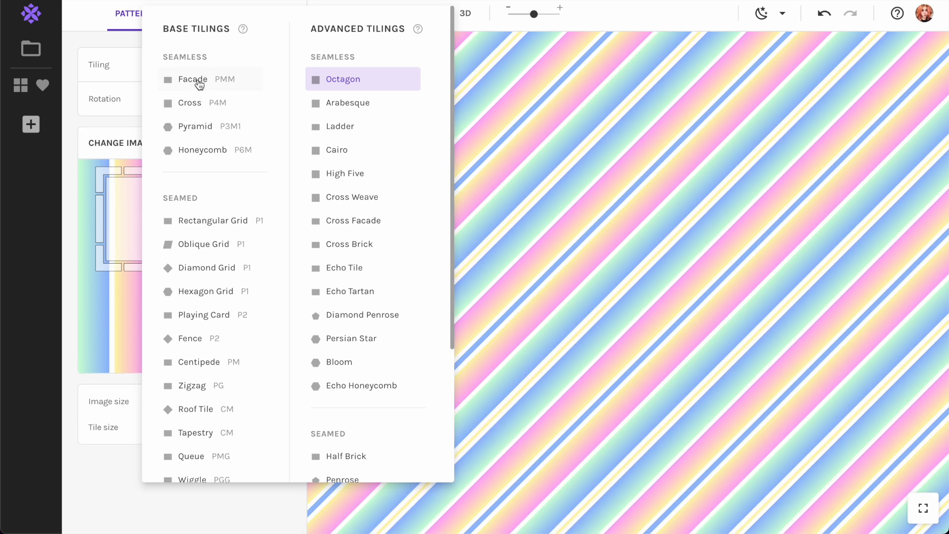
{"action": "left_click", "coordinate": [198, 80]}
{"action": "left_click_drag", "start_coordinate": [146, 209], "coordinate": [127, 200]}
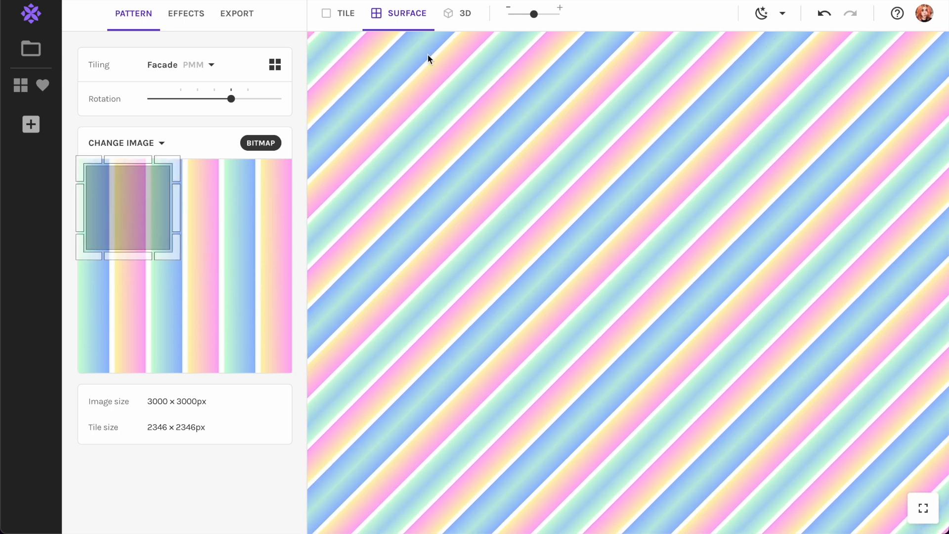
{"action": "left_click", "coordinate": [761, 15]}
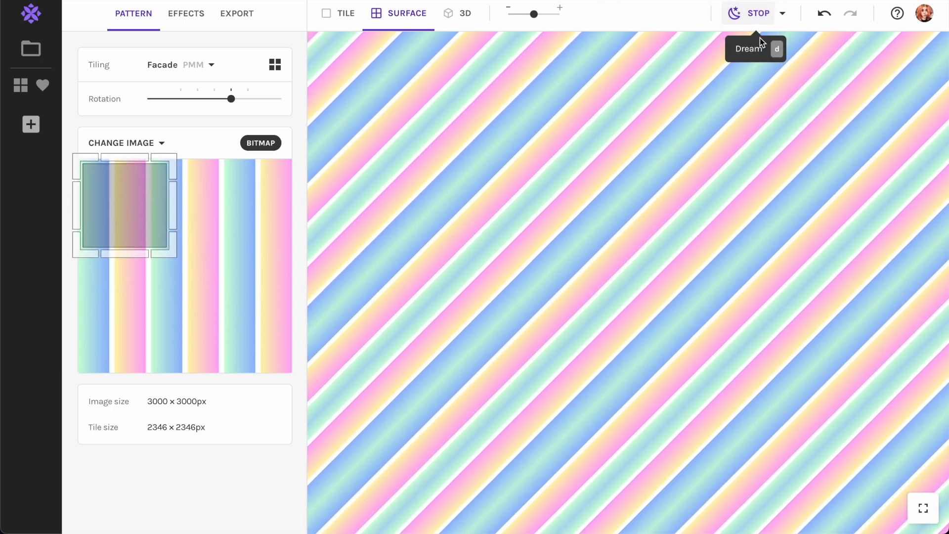
View the dreaming stripe pattern full screen, return to the normal view, and stop Dream on a diagonal pastel stripe variation
{"action": "left_click", "coordinate": [922, 508]}
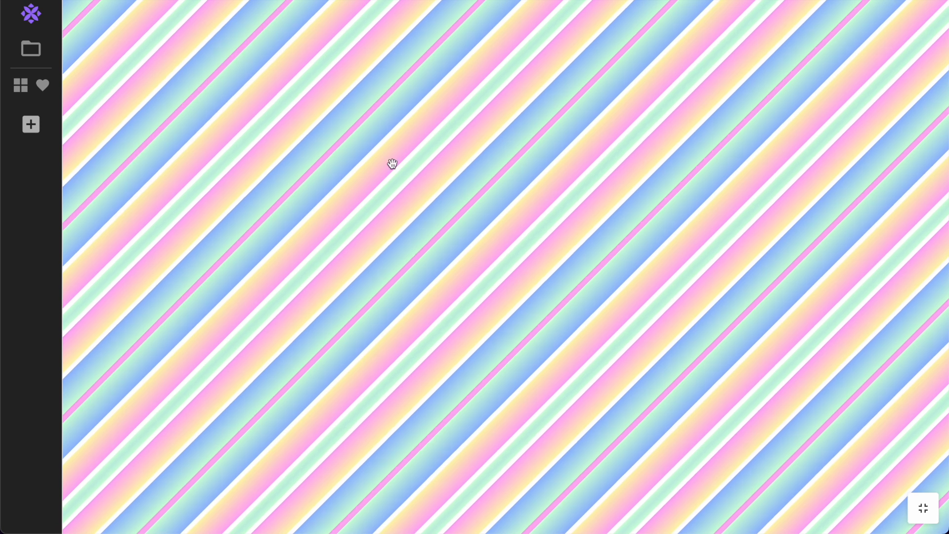
{"action": "left_click", "coordinate": [924, 508]}
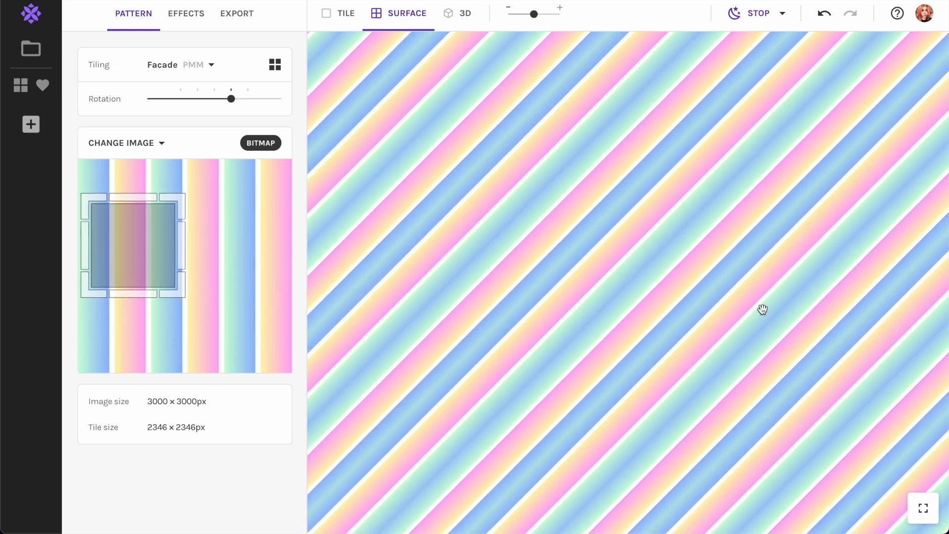
{"action": "left_click", "coordinate": [760, 16]}
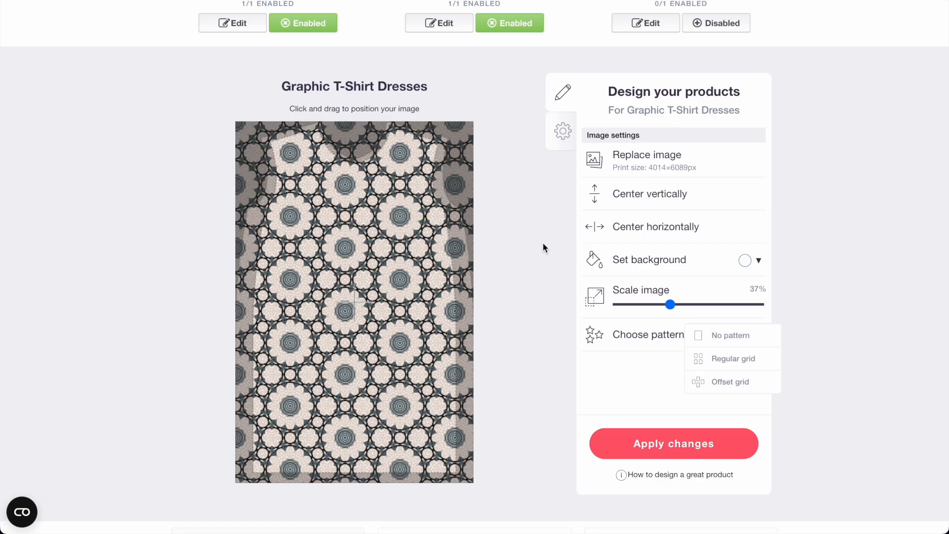
{"action": "scroll", "coordinate": [544, 247], "scroll_direction": "down", "scroll_amount": 15}
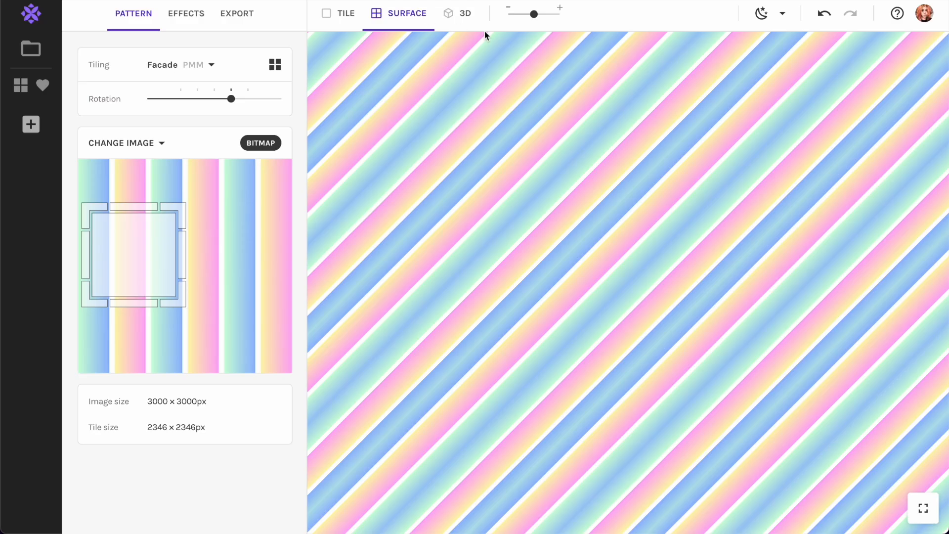
Show the pattern in 3D on the Leggings model, turn it to face front, and compare it with and without the backdrop
{"action": "left_click", "coordinate": [460, 14]}
{"action": "left_click_drag", "start_coordinate": [534, 14], "coordinate": [512, 15]}
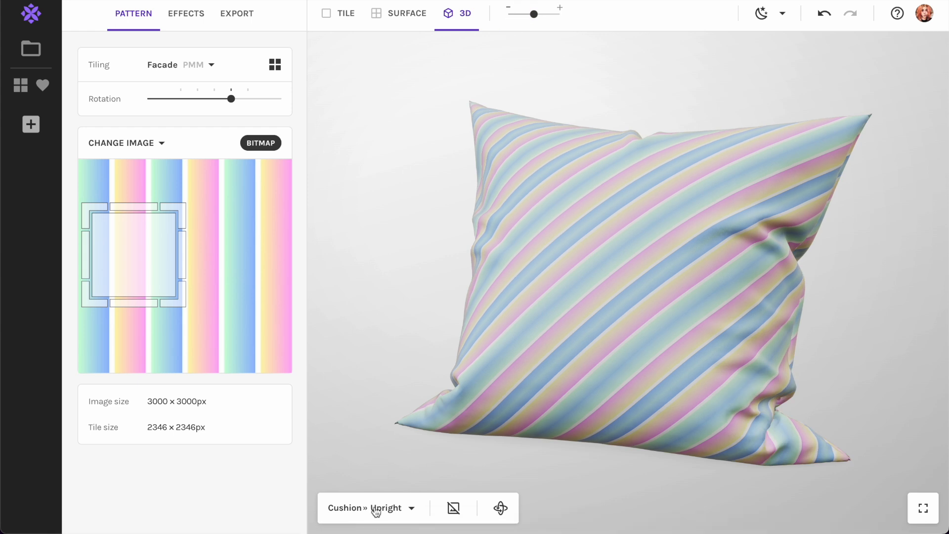
{"action": "left_click", "coordinate": [375, 509]}
{"action": "left_click", "coordinate": [382, 463]}
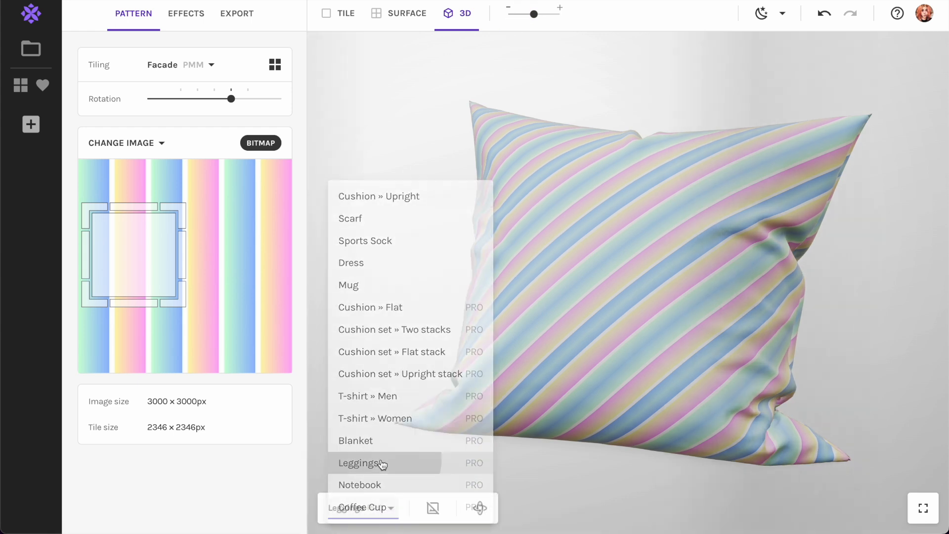
{"action": "left_click_drag", "start_coordinate": [528, 193], "coordinate": [581, 190]}
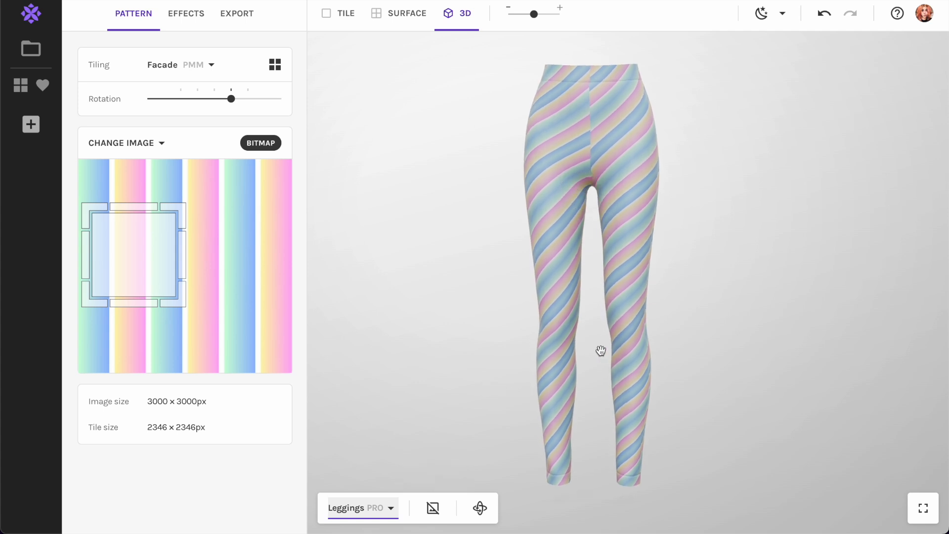
{"action": "left_click", "coordinate": [434, 508]}
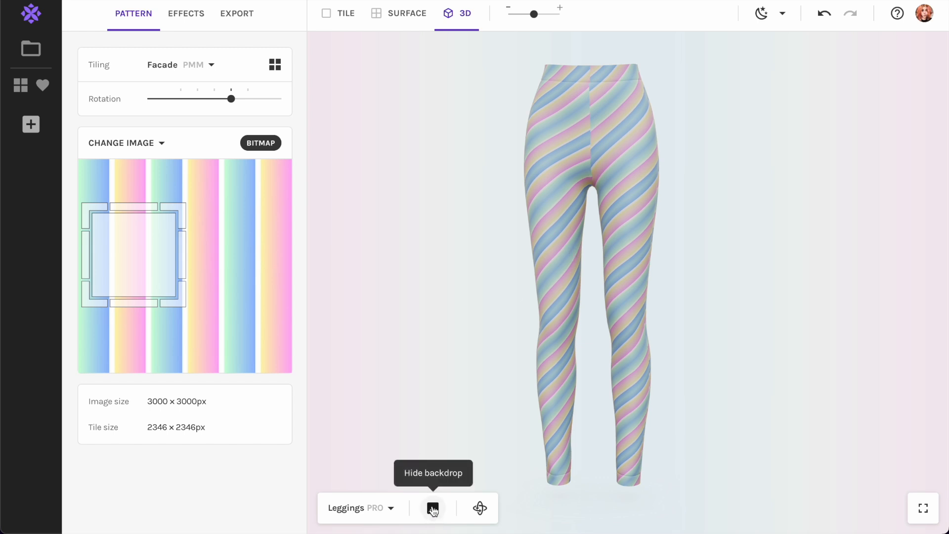
{"action": "left_click", "coordinate": [434, 510]}
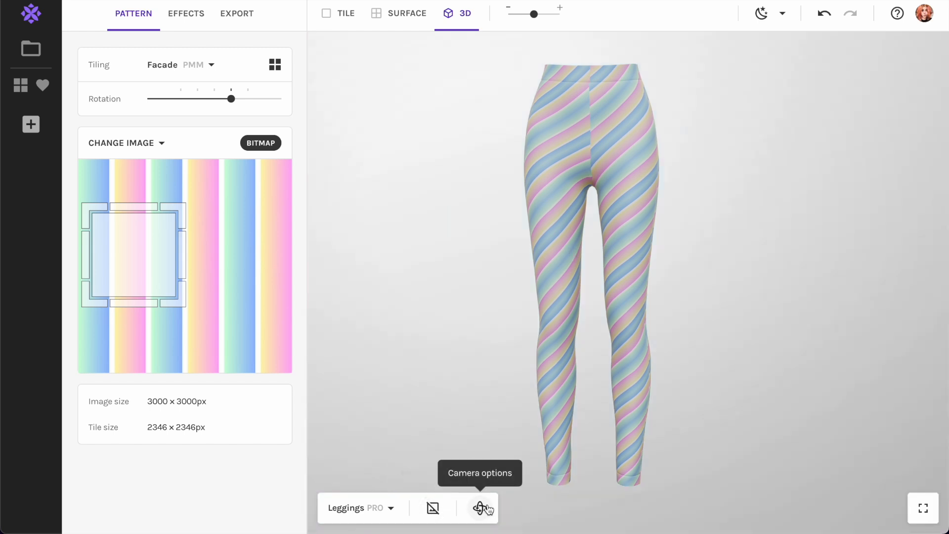
Export the 3D leggings mockup as a JPEG sized to fit the preview area
{"action": "left_click", "coordinate": [238, 19]}
{"action": "left_click", "coordinate": [159, 221]}
{"action": "left_click", "coordinate": [162, 246]}
{"action": "left_click", "coordinate": [270, 520]}
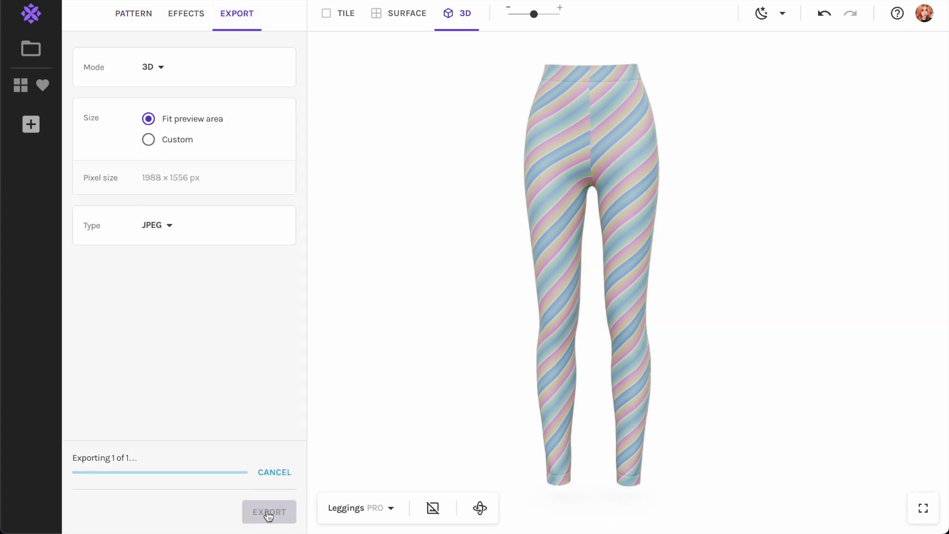
{"action": "key", "text": "Return"}
Open the exported 3d_pmm_1_1988x1556.jpg from Downloads in Finder to check it, and return to Repper
{"action": "left_click", "coordinate": [74, 508]}
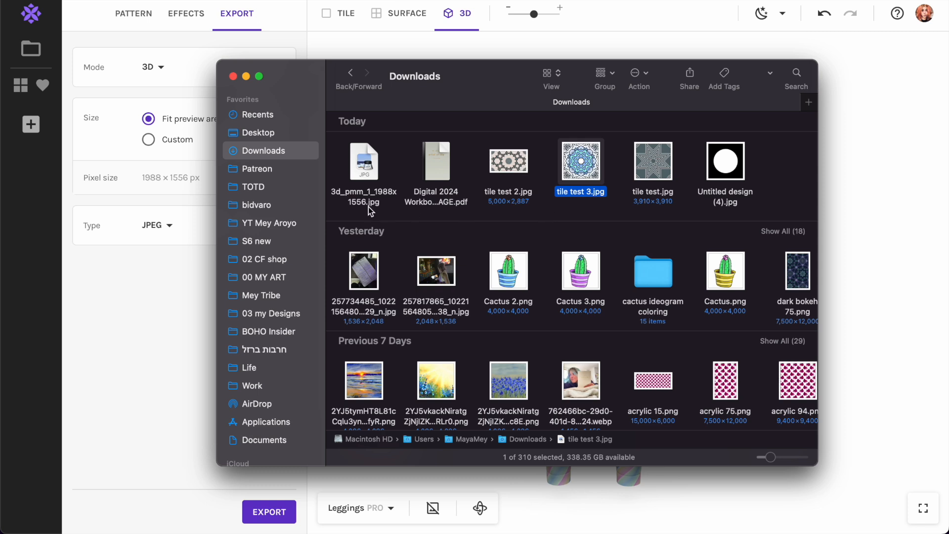
{"action": "left_click", "coordinate": [268, 168]}
{"action": "left_click", "coordinate": [268, 151]}
{"action": "left_click", "coordinate": [370, 163]}
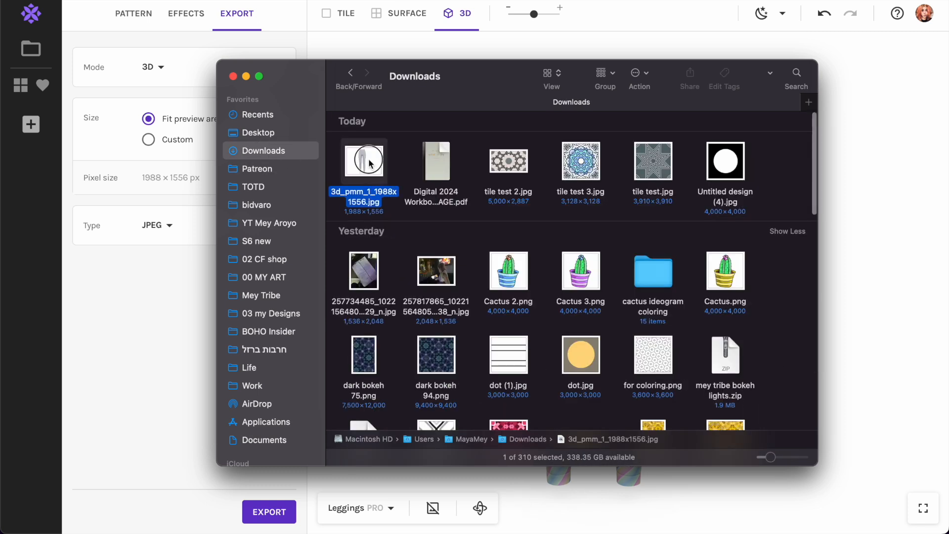
{"action": "double_click", "coordinate": [370, 163]}
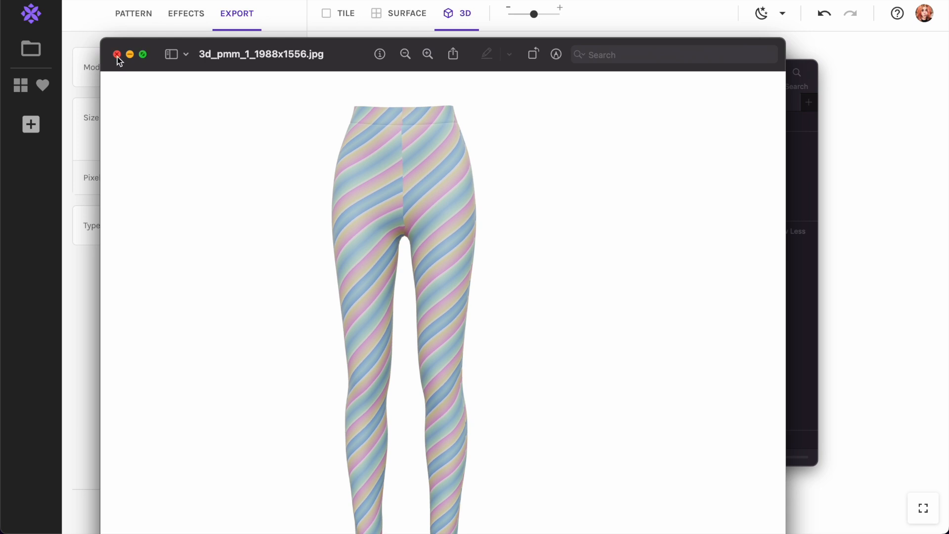
{"action": "left_click", "coordinate": [117, 54]}
{"action": "left_click", "coordinate": [108, 274]}
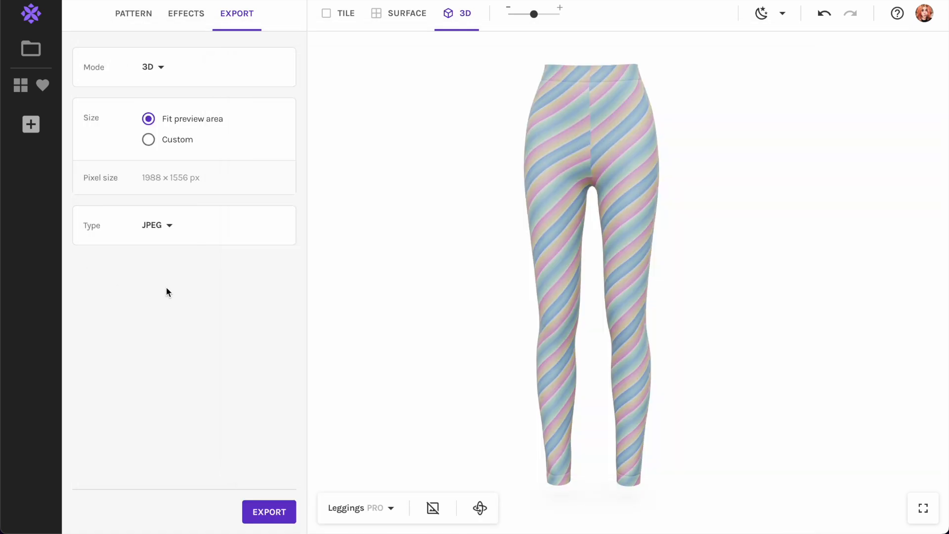
Show the backdrop behind the leggings, turn them slightly, and change the pattern image to the blue stained-glass roses in the collection
{"action": "left_click", "coordinate": [434, 510]}
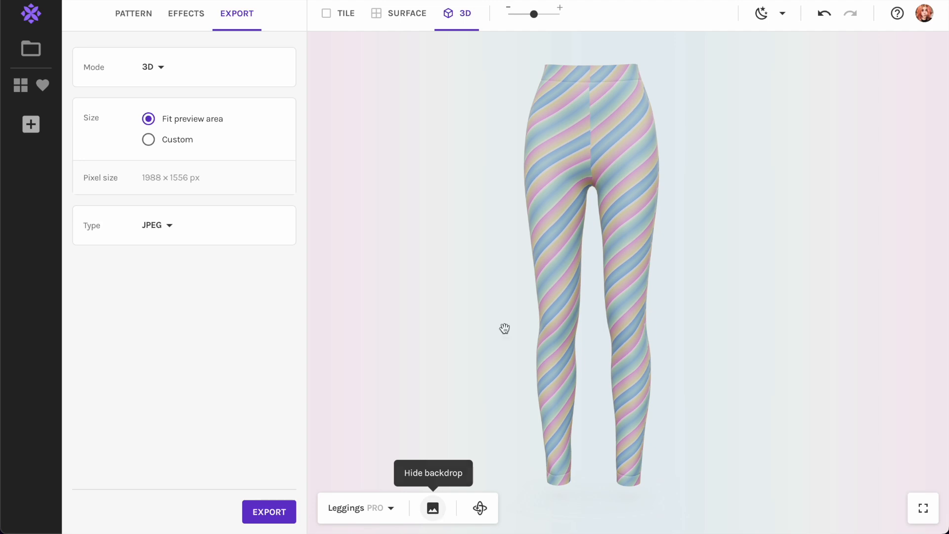
{"action": "left_click_drag", "start_coordinate": [573, 195], "coordinate": [600, 201]}
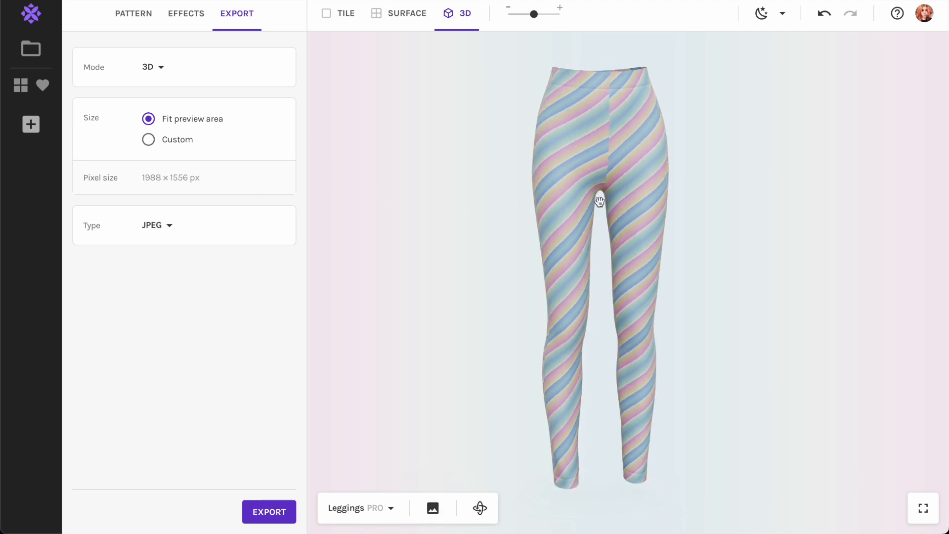
{"action": "left_click", "coordinate": [127, 11]}
{"action": "left_click", "coordinate": [146, 142]}
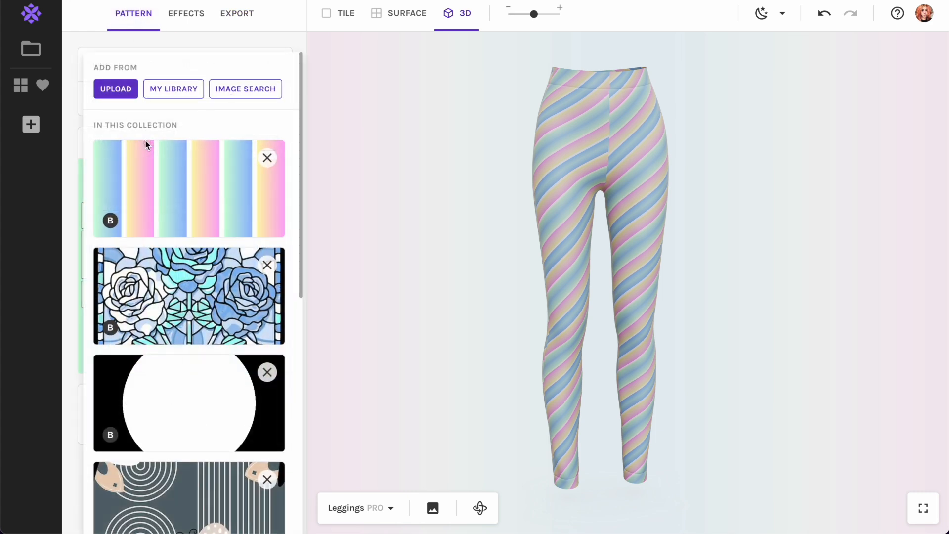
{"action": "left_click", "coordinate": [177, 293]}
Switch the 3D model to T-shirt » Men and rotate the shirt to face front
{"action": "left_click", "coordinate": [371, 512]}
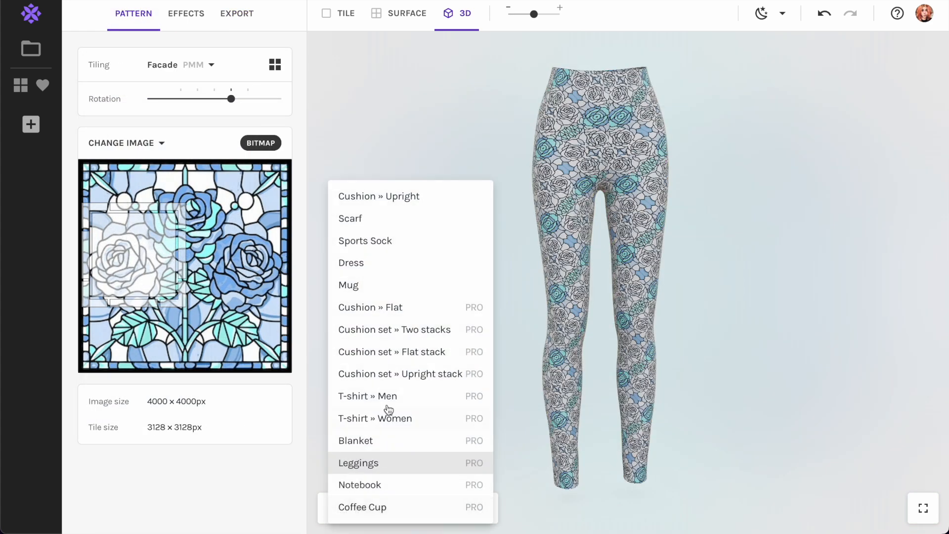
{"action": "left_click", "coordinate": [388, 395]}
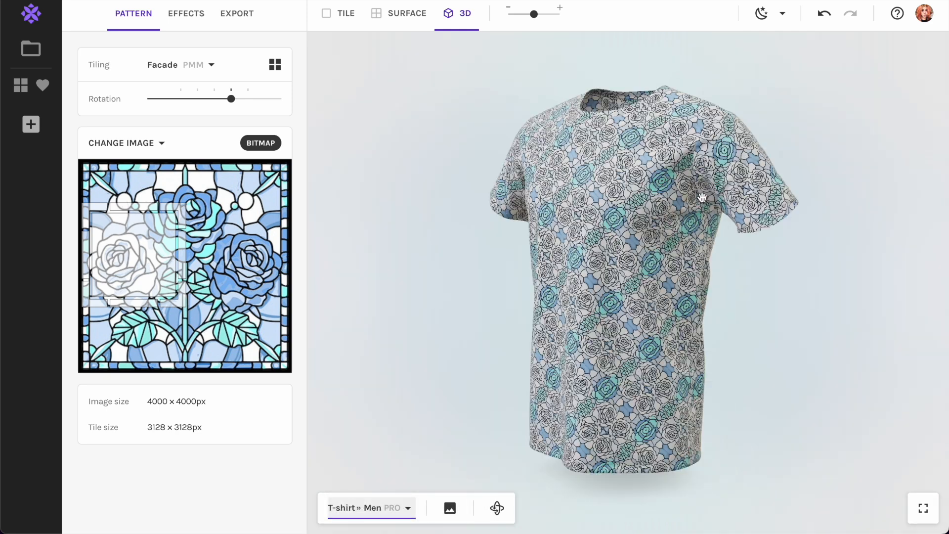
{"action": "left_click_drag", "start_coordinate": [549, 305], "coordinate": [489, 162]}
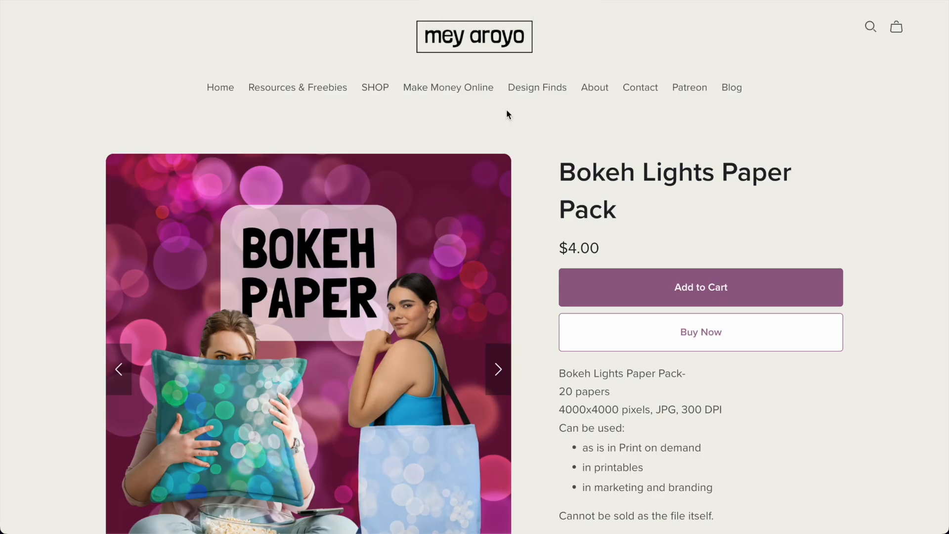
Browse the Bokeh Lights Paper Pack product images on the shop website
{"action": "scroll", "coordinate": [539, 110], "scroll_direction": "down", "scroll_amount": 2}
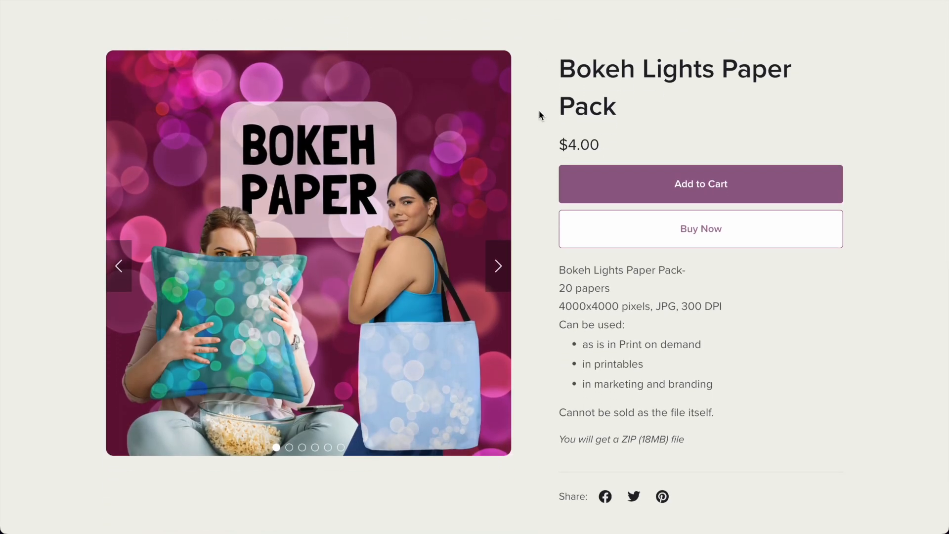
{"action": "left_click", "coordinate": [498, 267]}
{"action": "left_click", "coordinate": [498, 267]}
{"action": "left_click", "coordinate": [119, 266]}
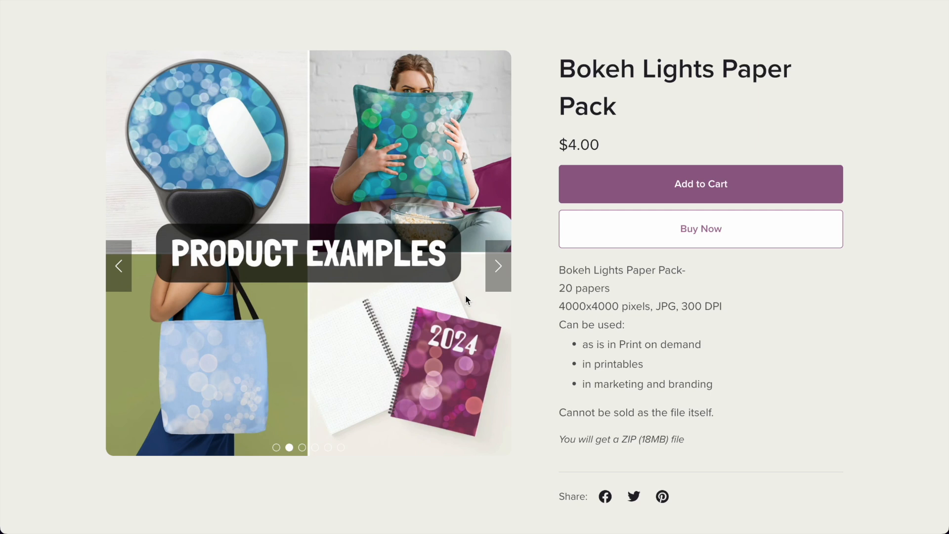
{"action": "left_click", "coordinate": [505, 269]}
{"action": "left_click", "coordinate": [507, 272]}
{"action": "left_click", "coordinate": [506, 272]}
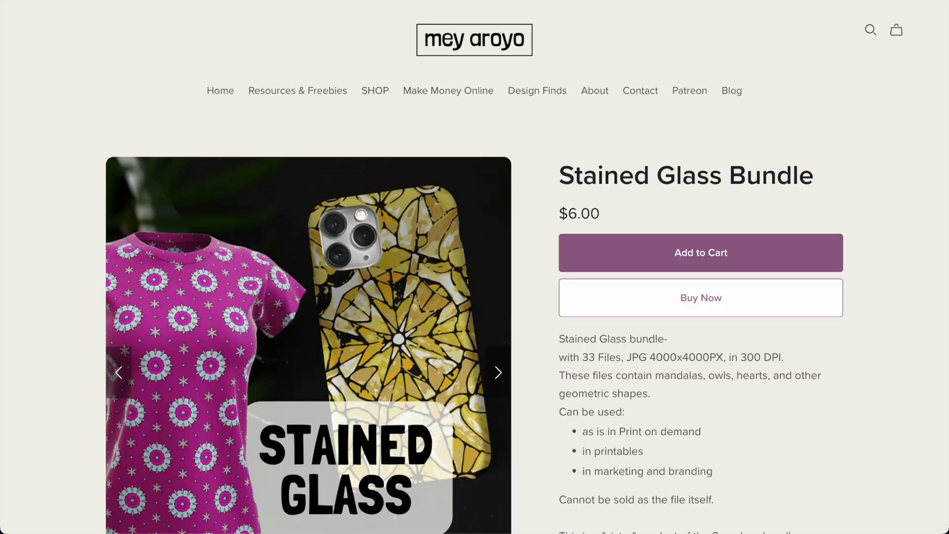
Browse the Stained Glass Bundle product images, including its product examples
{"action": "scroll", "coordinate": [300, 270], "scroll_direction": "down", "scroll_amount": 1}
{"action": "scroll", "coordinate": [300, 269], "scroll_direction": "down", "scroll_amount": 1}
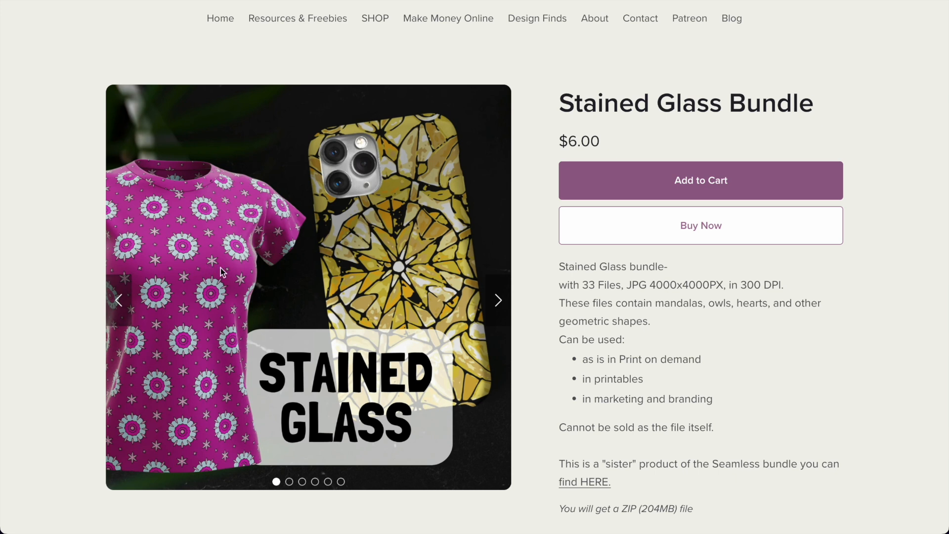
{"action": "left_click", "coordinate": [498, 300]}
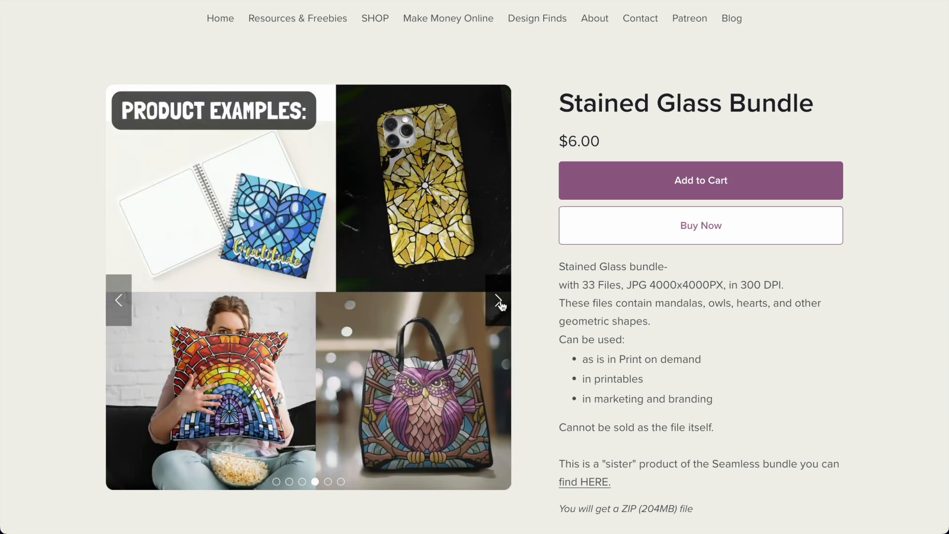
{"action": "left_click", "coordinate": [498, 300]}
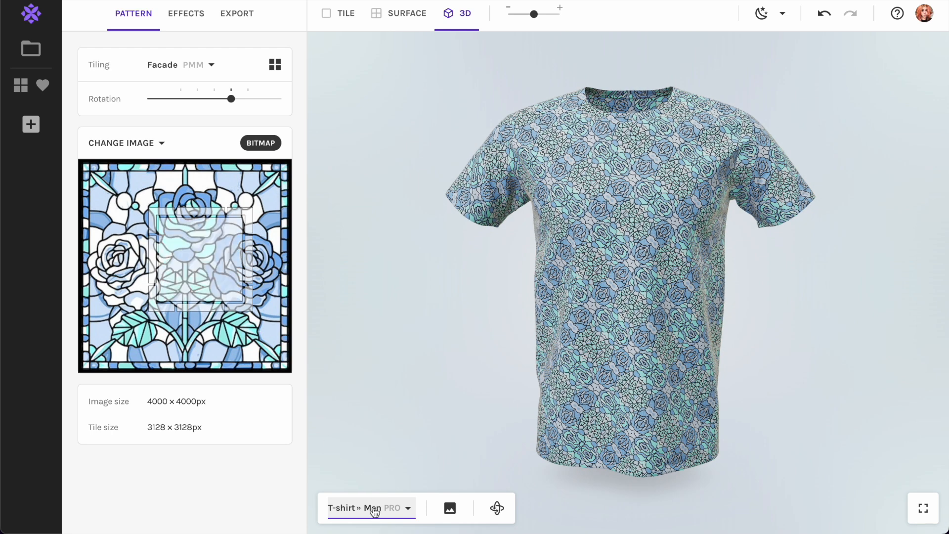
Switch the 3D model in Repper to Dress
{"action": "left_click", "coordinate": [374, 509]}
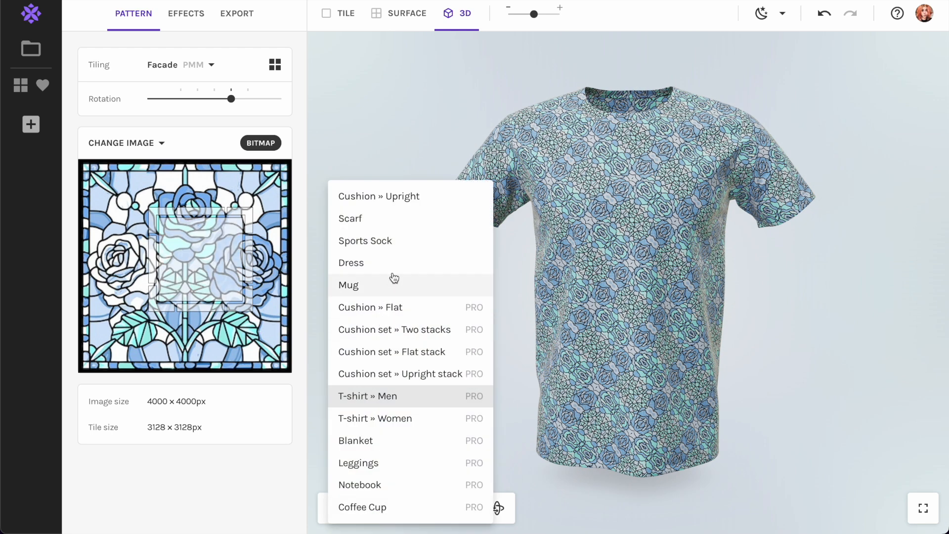
{"action": "left_click", "coordinate": [380, 263]}
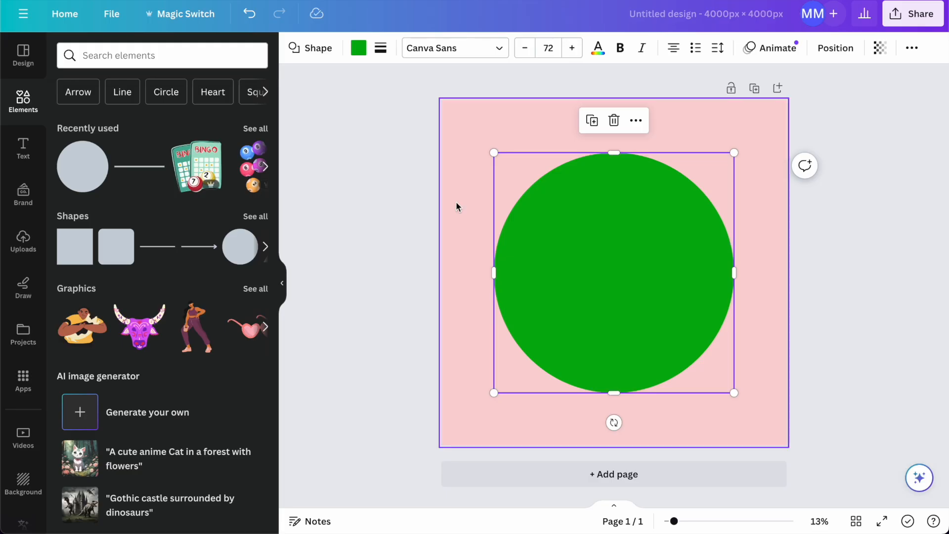
In the 4000 × 4000 px Canva design, delete the green circle and clear the pink background to leave a blank white page
{"action": "double_click", "coordinate": [577, 227]}
{"action": "left_click", "coordinate": [682, 124]}
{"action": "left_click", "coordinate": [648, 250]}
{"action": "key", "text": "Delete"}
{"action": "key", "text": "Delete"}
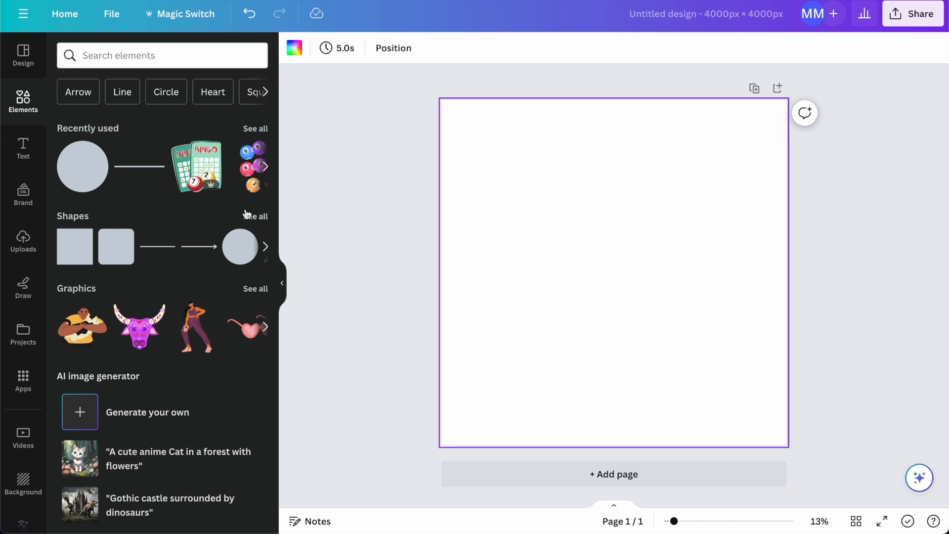
Add a straight line and stretch both ends beyond the page edges at a slight upward slope
{"action": "left_click", "coordinate": [149, 252]}
{"action": "left_click_drag", "start_coordinate": [558, 271], "coordinate": [392, 273]}
{"action": "left_click_drag", "start_coordinate": [669, 272], "coordinate": [919, 247]}
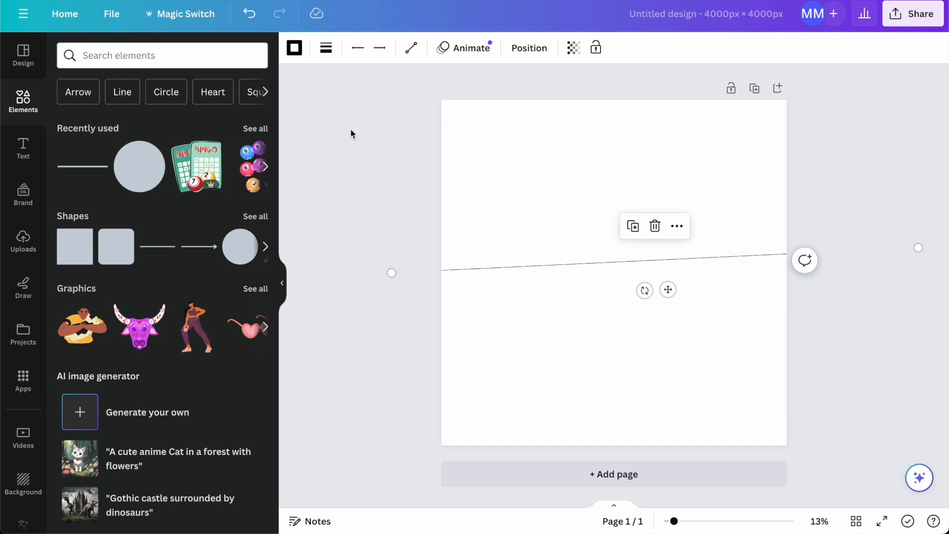
Keep the line black and set its line weight to 55
{"action": "left_click", "coordinate": [294, 50]}
{"action": "left_click", "coordinate": [326, 47]}
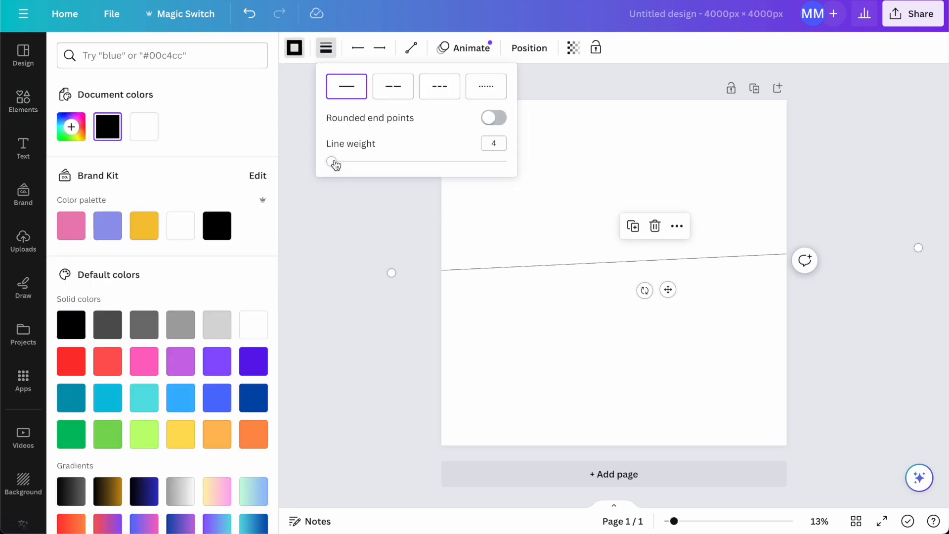
{"action": "left_click_drag", "start_coordinate": [336, 165], "coordinate": [423, 161]}
{"action": "left_click", "coordinate": [515, 201]}
Move the line near the page's upper edge and place a parallel duplicate below it, above the middle of the page
{"action": "left_click_drag", "start_coordinate": [555, 260], "coordinate": [547, 157]}
{"action": "key", "text": "ctrl+d"}
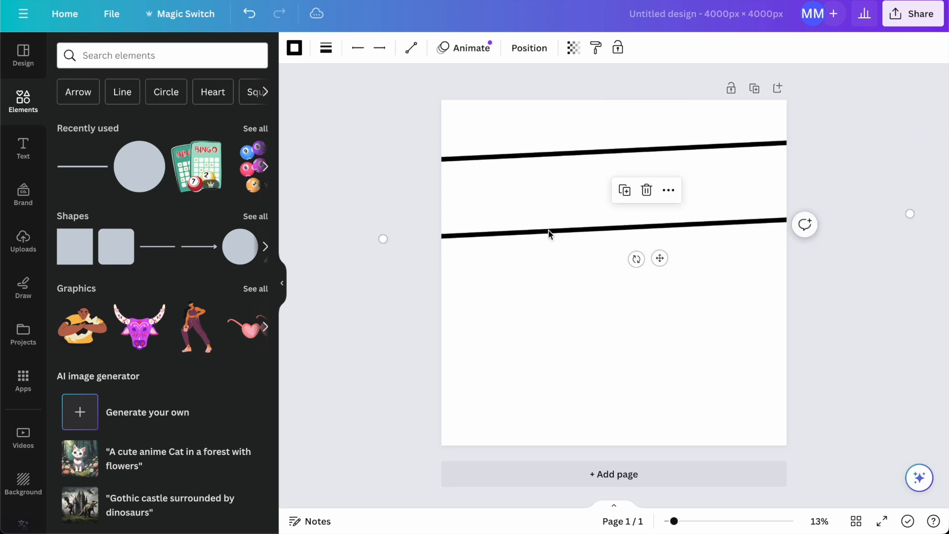
{"action": "left_click_drag", "start_coordinate": [549, 230], "coordinate": [449, 217]}
Duplicate and rotate lines to form four near-vertical lines crossing the two near-horizontal ones at uneven spacing
{"action": "left_click_drag", "start_coordinate": [521, 245], "coordinate": [356, 193]}
{"action": "key", "text": "ctrl+d"}
{"action": "left_click_drag", "start_coordinate": [521, 302], "coordinate": [663, 356]}
{"action": "key", "text": "ctrl+d"}
{"action": "key", "text": "ctrl+d"}
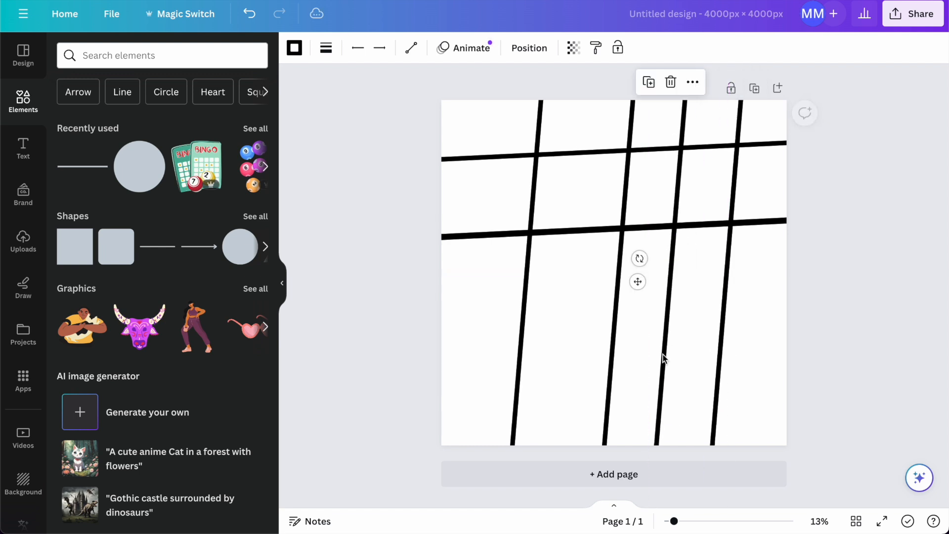
Make the third near-vertical line thinner and place a duplicate near-horizontal line across the lower part of the page
{"action": "left_click", "coordinate": [326, 50]}
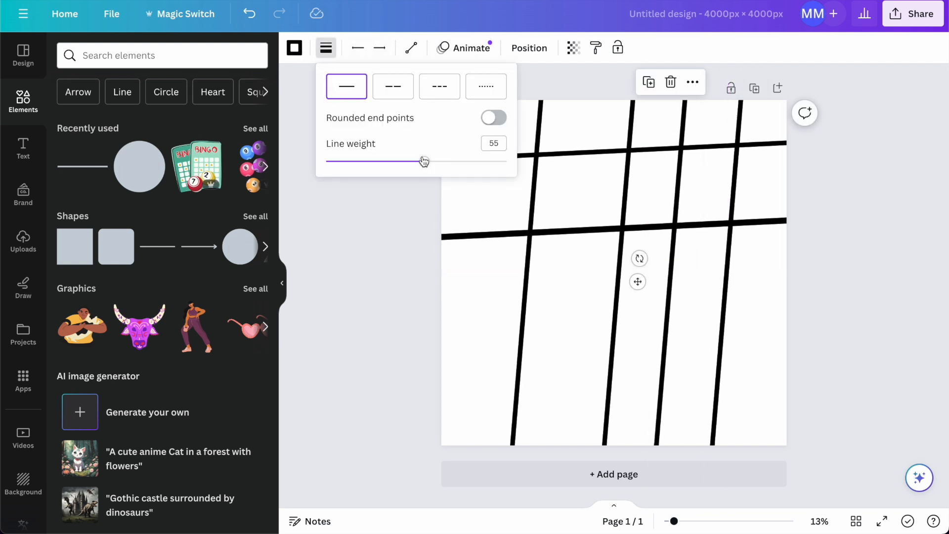
{"action": "left_click_drag", "start_coordinate": [424, 161], "coordinate": [364, 161]}
{"action": "left_click", "coordinate": [498, 233]}
{"action": "key", "text": "ctrl+d"}
{"action": "left_click_drag", "start_coordinate": [498, 233], "coordinate": [499, 342]}
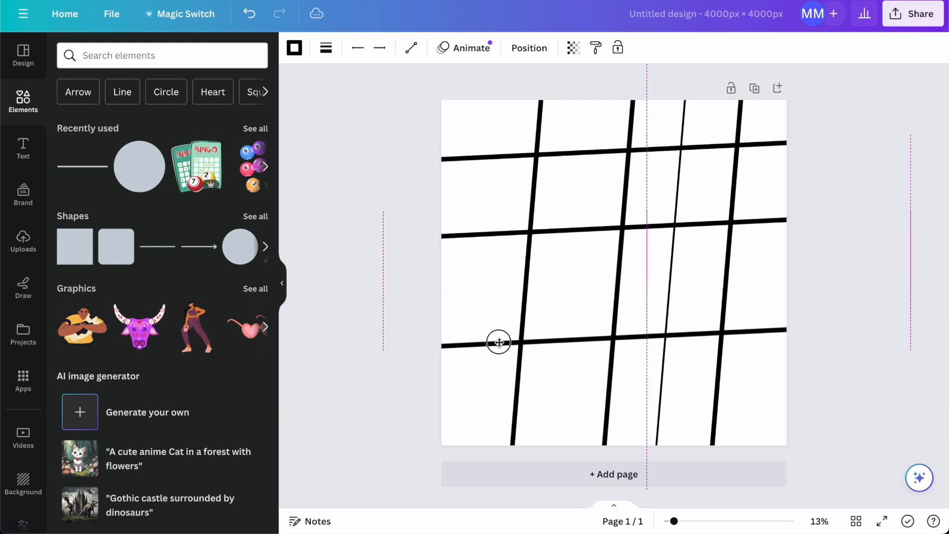
Set the middle near-horizontal line's weight to 31
{"action": "left_click", "coordinate": [488, 234]}
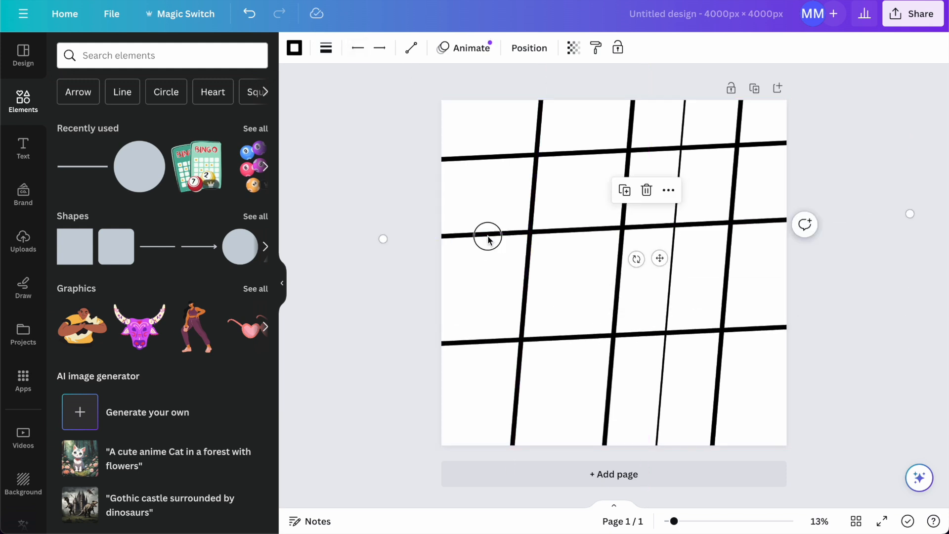
{"action": "left_click", "coordinate": [332, 46]}
{"action": "left_click_drag", "start_coordinate": [424, 161], "coordinate": [381, 161]}
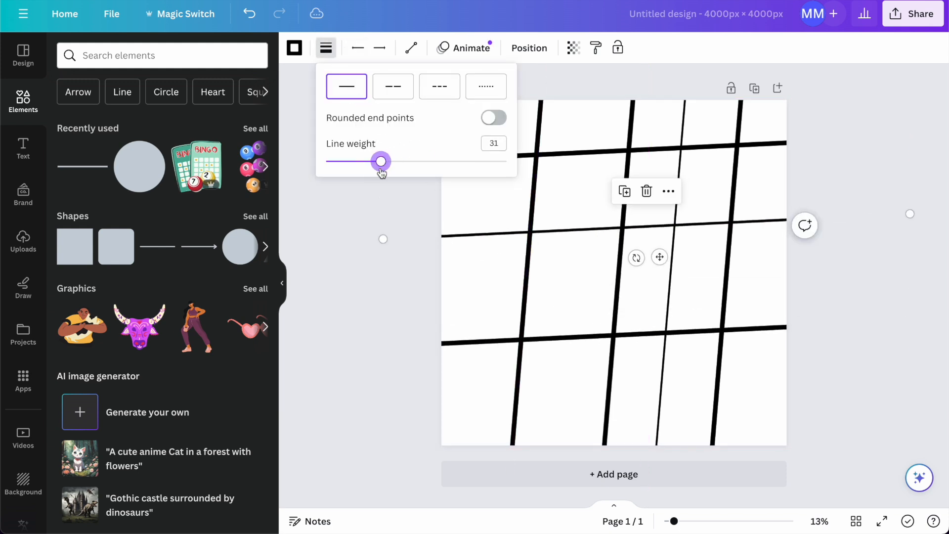
Deselect the line and download the black line grid design as a JPG
{"action": "left_click", "coordinate": [797, 182]}
{"action": "left_click", "coordinate": [913, 13]}
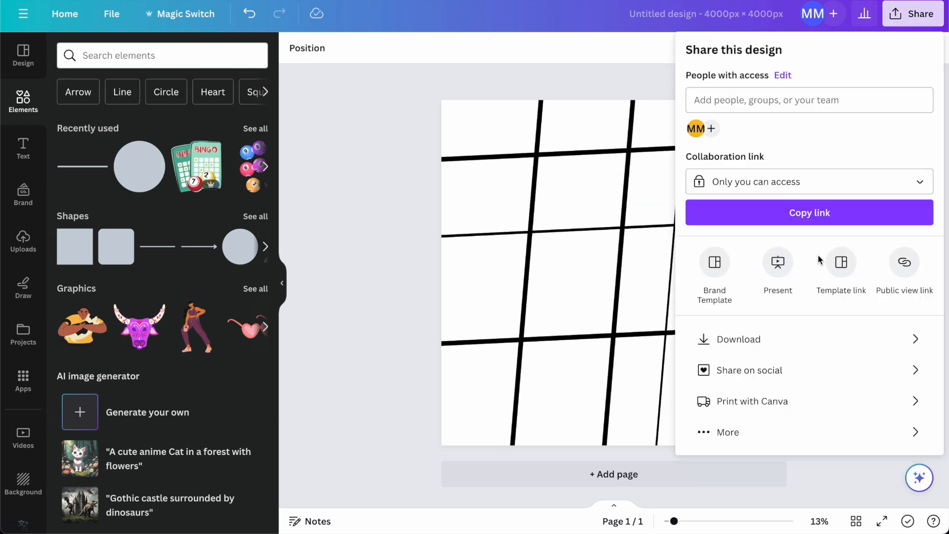
{"action": "left_click", "coordinate": [794, 338]}
{"action": "left_click", "coordinate": [801, 104]}
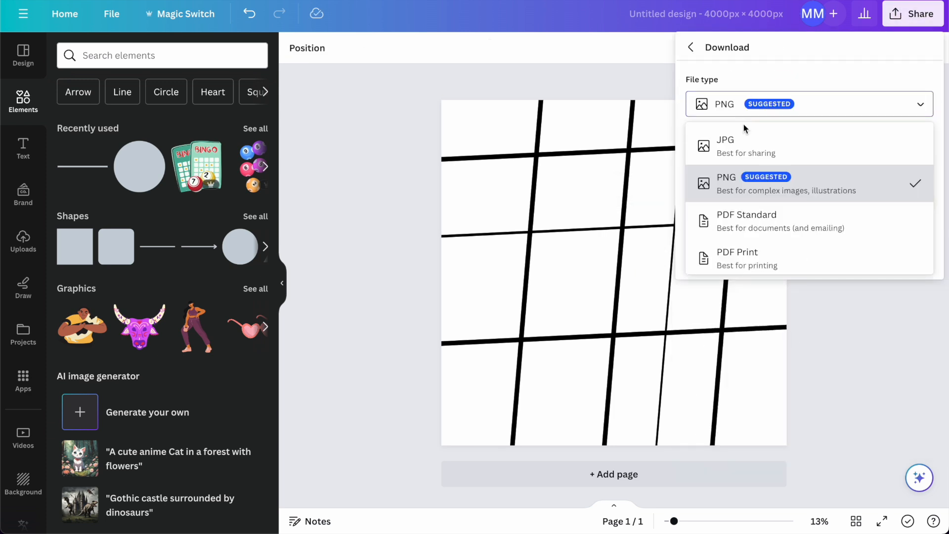
{"action": "left_click", "coordinate": [761, 138]}
{"action": "left_click", "coordinate": [720, 265]}
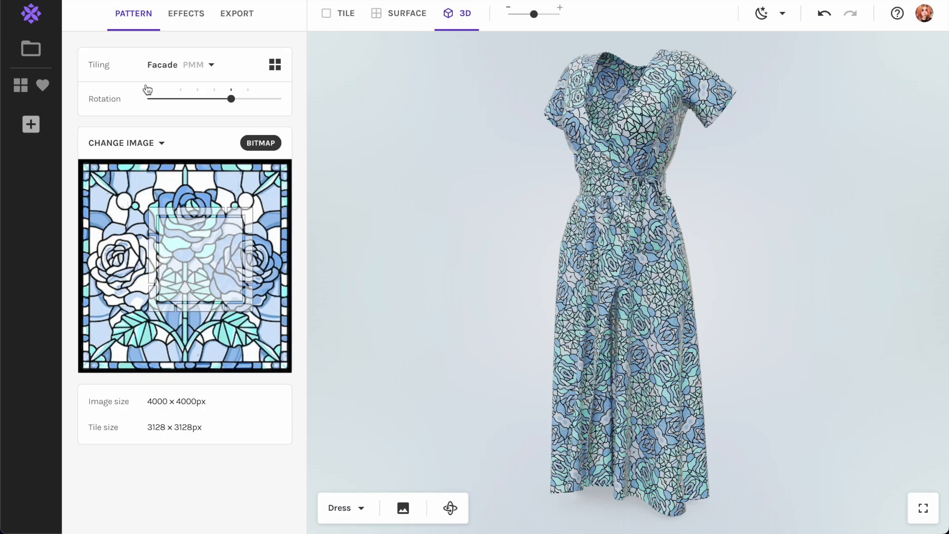
Switch to Repper and replace the stained-glass source image with Untitled design (6).jpg from Downloads
{"action": "left_click", "coordinate": [152, 146]}
{"action": "left_click", "coordinate": [117, 91]}
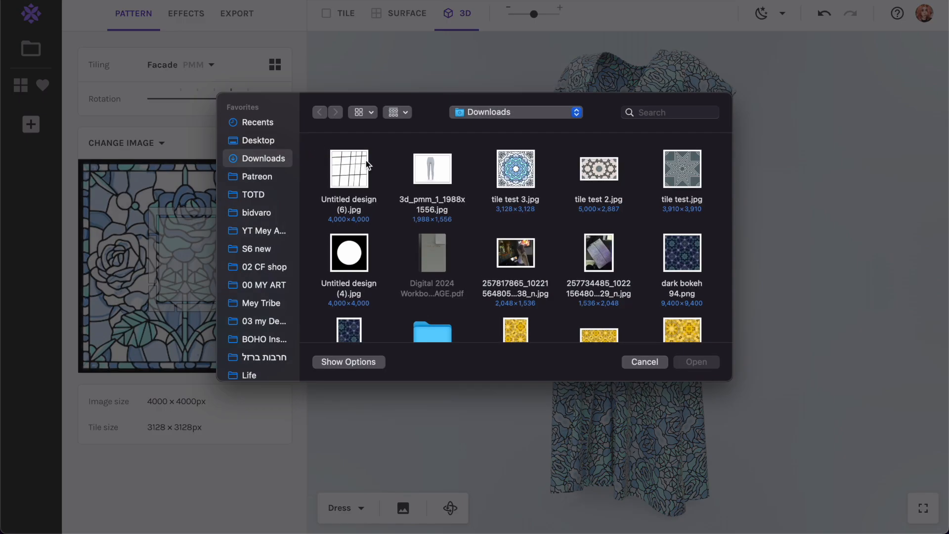
{"action": "double_click", "coordinate": [369, 163]}
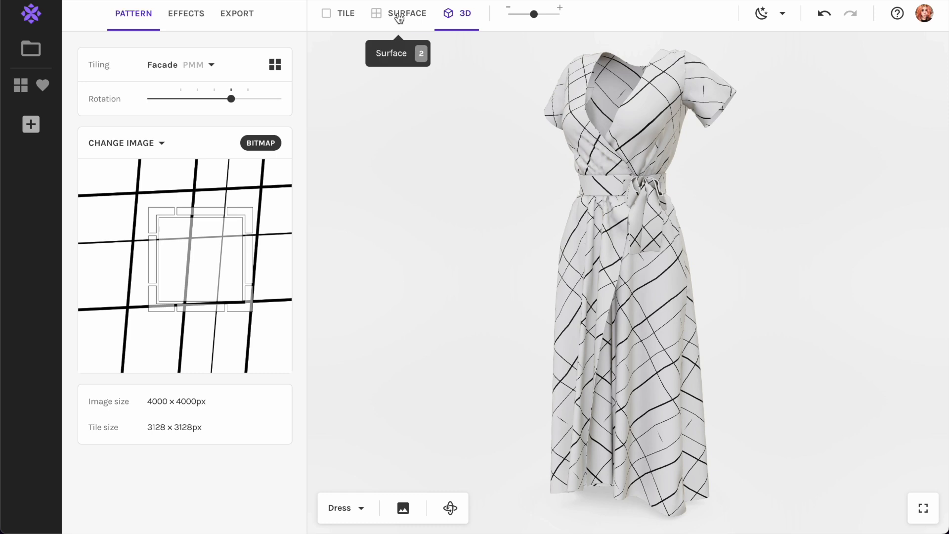
Show the pattern as a flat surface and configure its export with a custom size measured in inches
{"action": "left_click", "coordinate": [246, 15]}
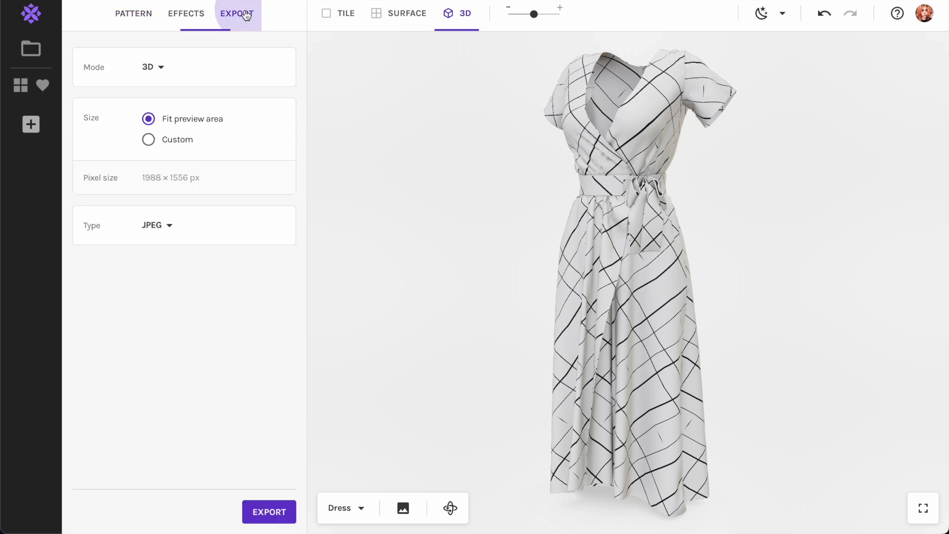
{"action": "left_click", "coordinate": [404, 15]}
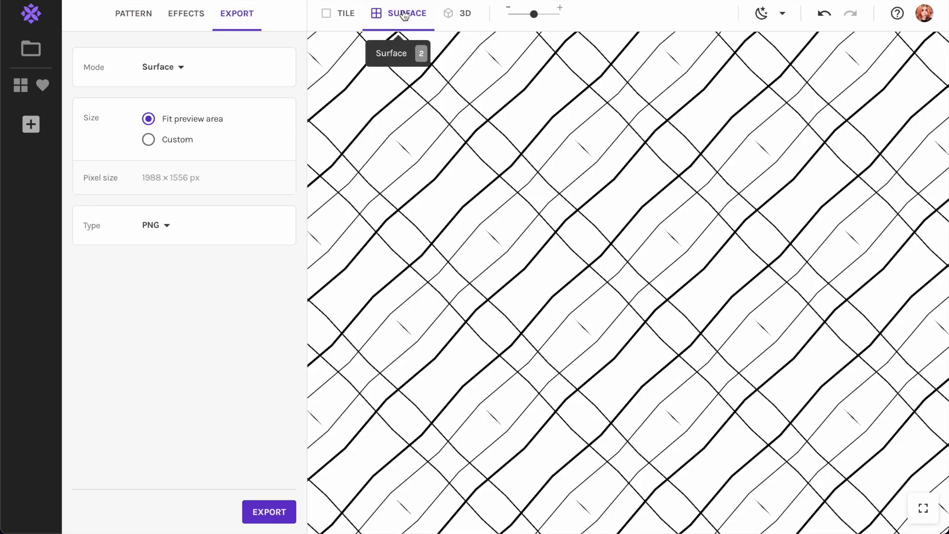
{"action": "left_click", "coordinate": [149, 139]}
{"action": "double_click", "coordinate": [149, 189]}
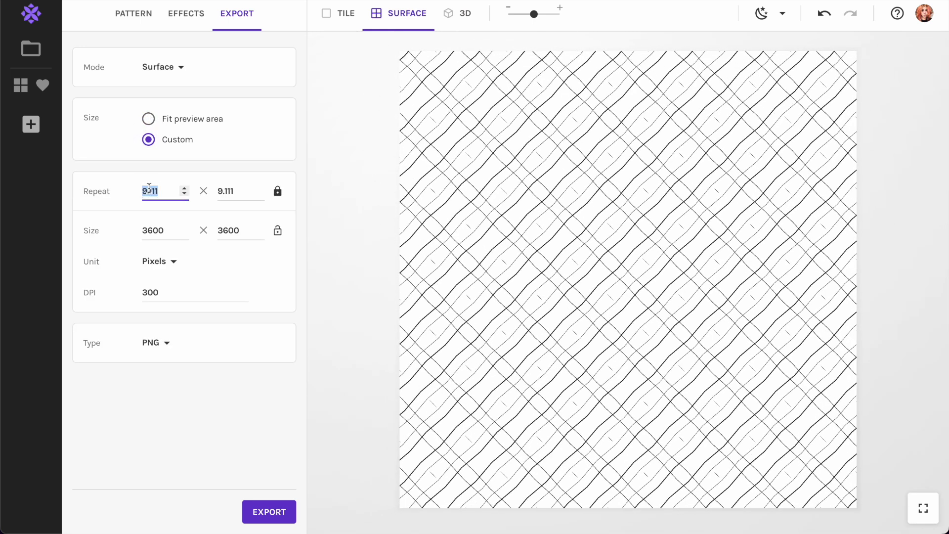
{"action": "left_click", "coordinate": [158, 266]}
{"action": "left_click", "coordinate": [172, 328]}
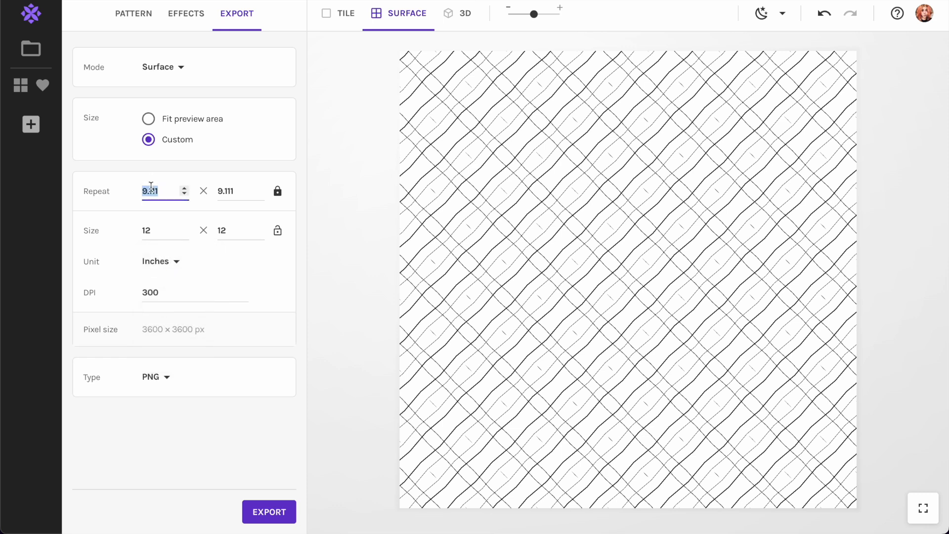
Set the pattern repeat to 8.5 and the custom surface export size to 8.5 × 11 inches
{"action": "type", "text": "8.51"}
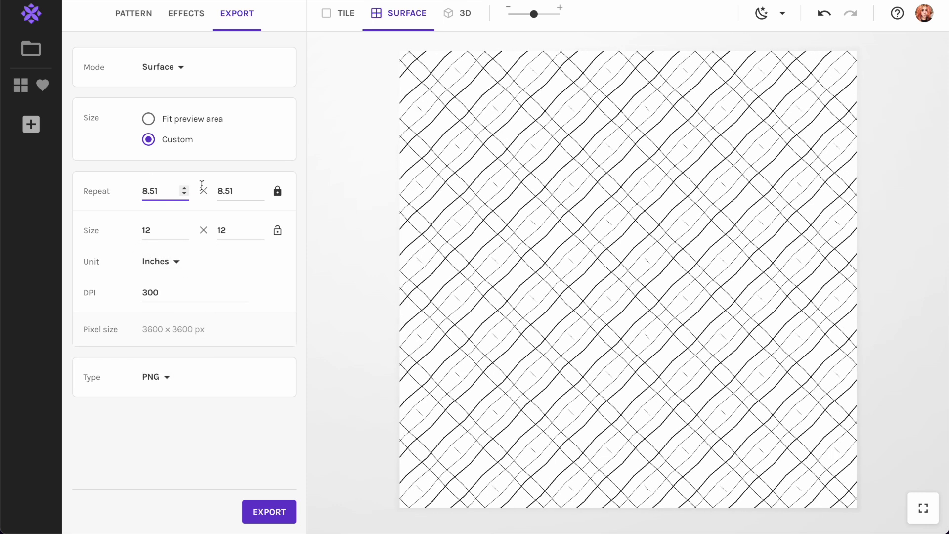
{"action": "key", "text": "BackSpace"}
{"action": "left_click", "coordinate": [162, 235]}
{"action": "type", "text": "8.5"}
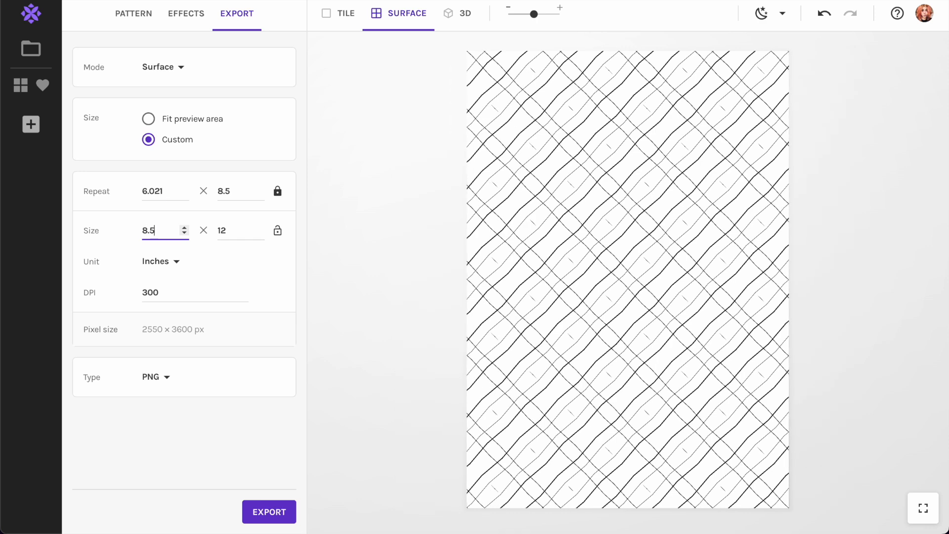
{"action": "left_click", "coordinate": [226, 228]}
{"action": "key", "text": "BackSpace"}
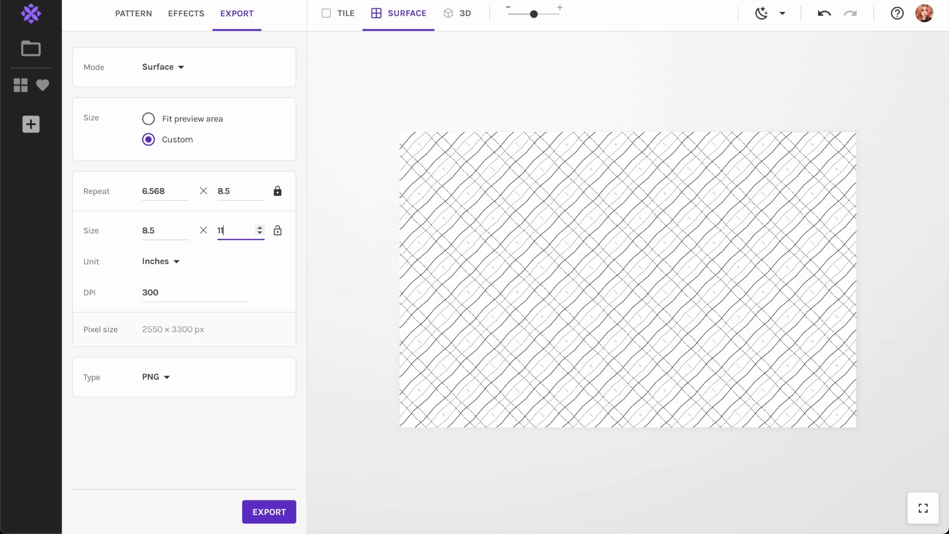
{"action": "type", "text": "1"}
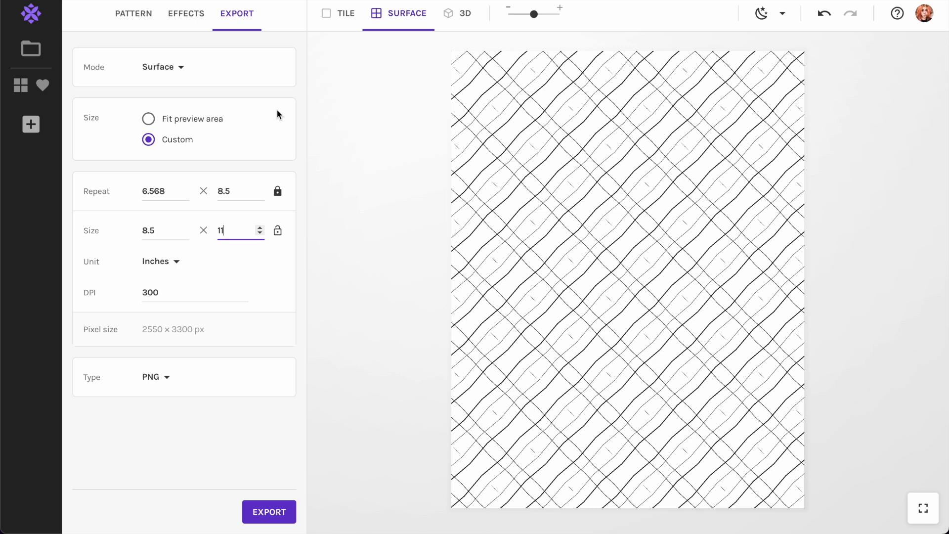
Add a Surface Border effect in solid black around the pattern page
{"action": "left_click", "coordinate": [183, 13]}
{"action": "left_click", "coordinate": [97, 203]}
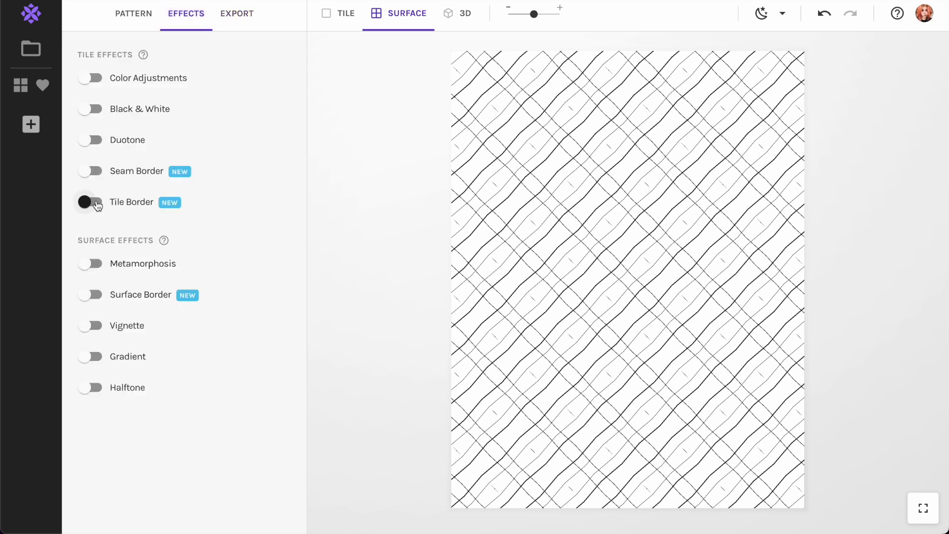
{"action": "left_click", "coordinate": [95, 294]}
{"action": "left_click", "coordinate": [198, 405]}
{"action": "left_click", "coordinate": [238, 420]}
{"action": "left_click_drag", "start_coordinate": [224, 440], "coordinate": [218, 448]}
{"action": "left_click", "coordinate": [92, 382]}
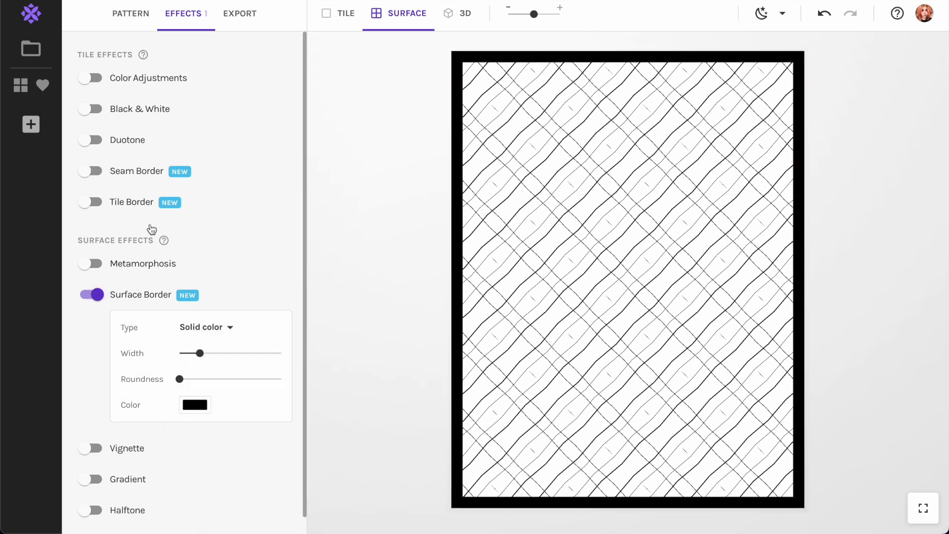
Change the tiling to Echo Honeycomb and reposition the sampling area over the lower line crossings of the source image
{"action": "left_click", "coordinate": [123, 23]}
{"action": "left_click_drag", "start_coordinate": [216, 265], "coordinate": [155, 225]}
{"action": "left_click", "coordinate": [204, 67]}
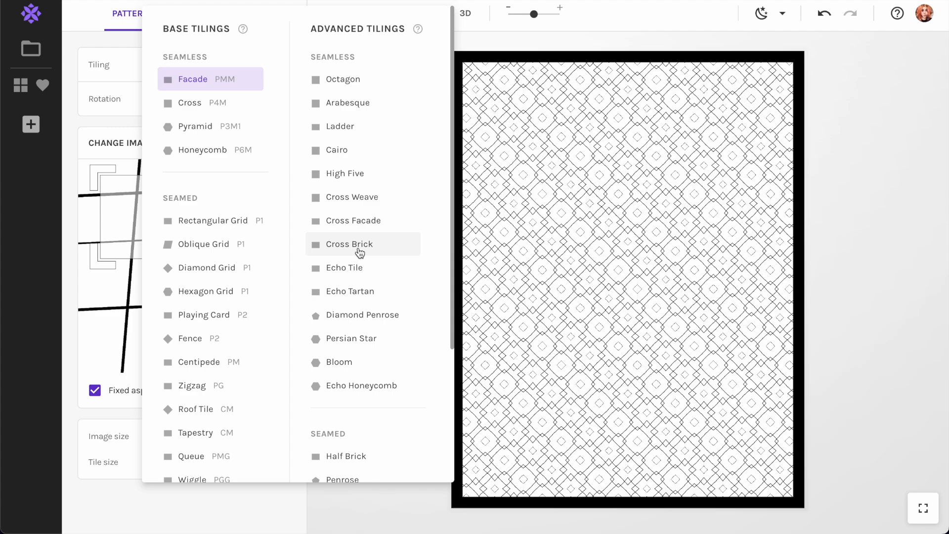
{"action": "left_click", "coordinate": [362, 386]}
{"action": "left_click_drag", "start_coordinate": [191, 272], "coordinate": [216, 230]}
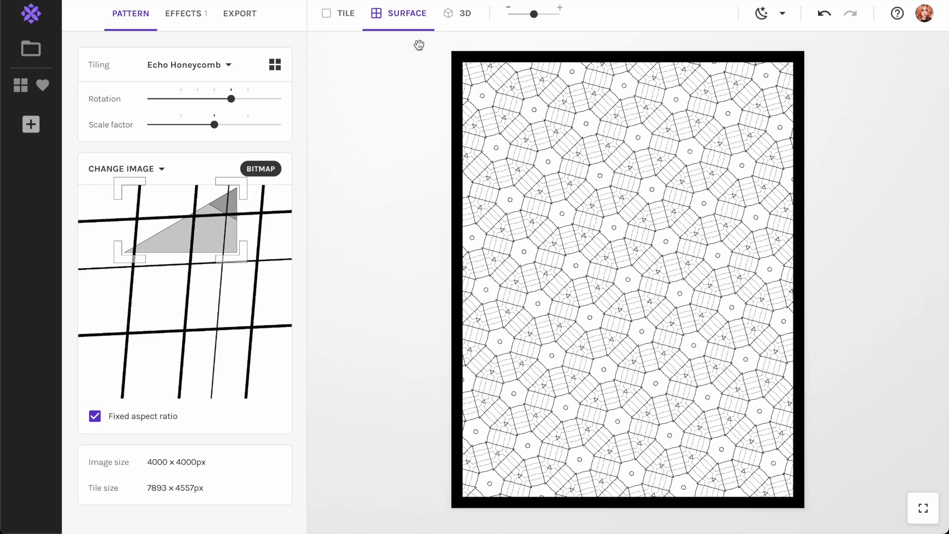
{"action": "mouse_move", "coordinate": [533, 14]}
{"action": "left_mouse_down"}
{"action": "mouse_move", "coordinate": [551, 13]}
{"action": "mouse_move", "coordinate": [534, 14]}
{"action": "left_mouse_up"}
{"action": "left_click_drag", "start_coordinate": [204, 217], "coordinate": [183, 334]}
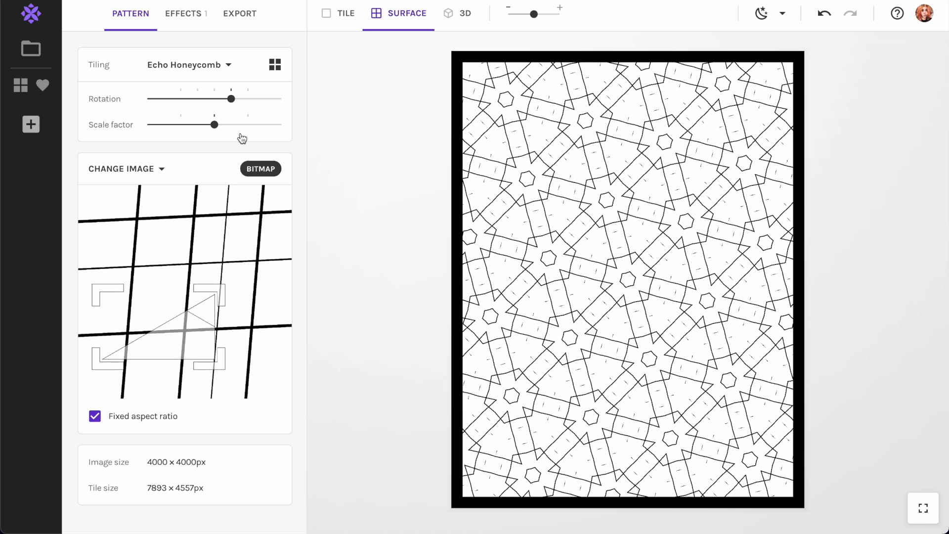
Change the tiling to Arabesque and move the sampling area onto the lower-left thick line crossing
{"action": "left_click", "coordinate": [207, 68]}
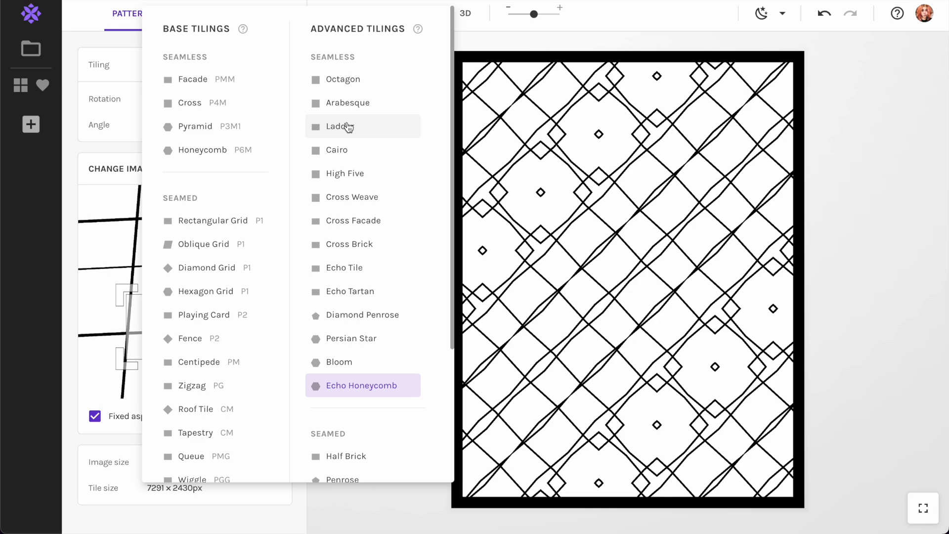
{"action": "left_click", "coordinate": [348, 104]}
{"action": "left_click_drag", "start_coordinate": [218, 285], "coordinate": [150, 243]}
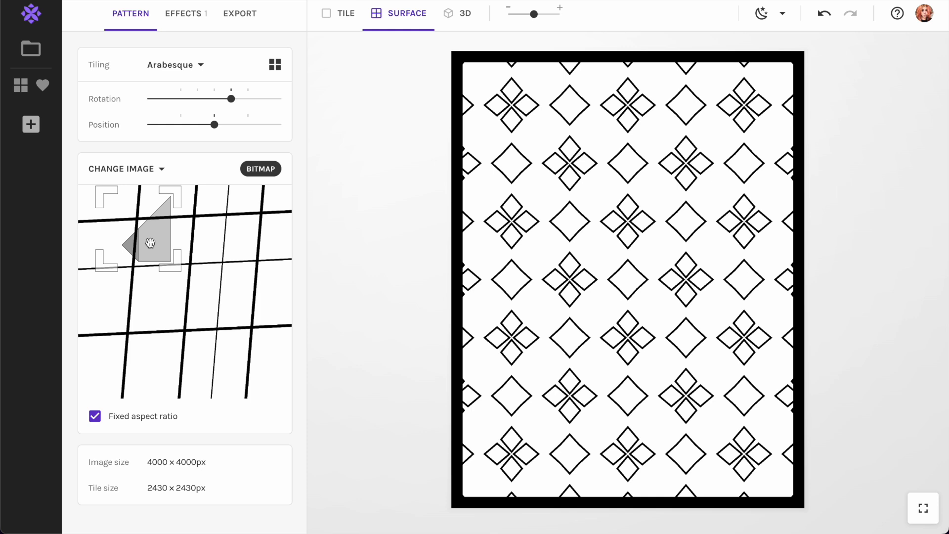
{"action": "left_click_drag", "start_coordinate": [148, 236], "coordinate": [137, 346]}
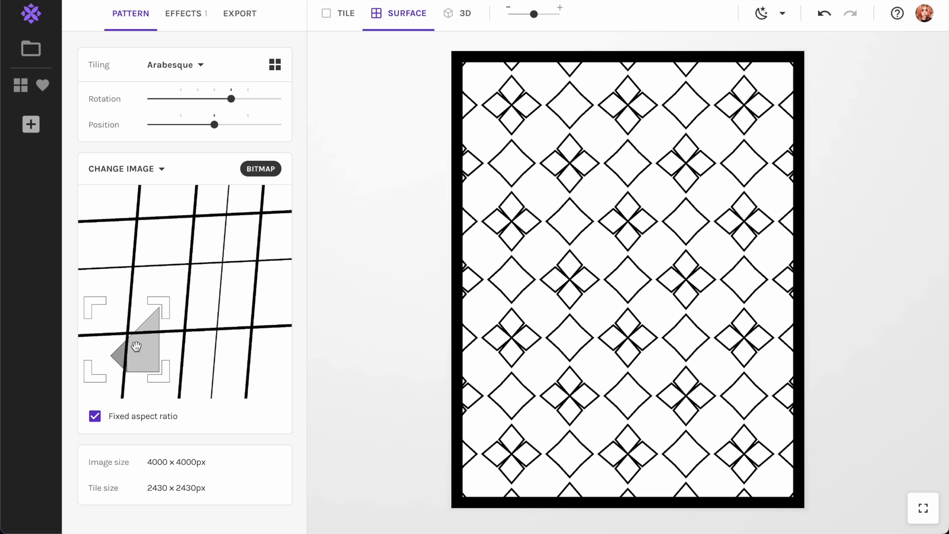
Turn off the Surface Border effect and move the sampling area up to the thin line's left crossing
{"action": "left_click", "coordinate": [199, 20]}
{"action": "left_click", "coordinate": [87, 299]}
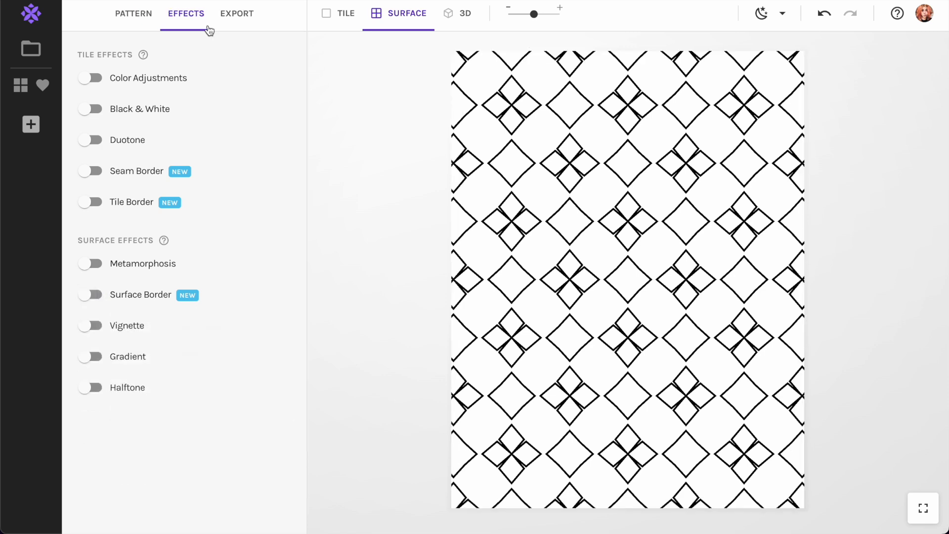
{"action": "left_click", "coordinate": [143, 20]}
{"action": "left_click_drag", "start_coordinate": [132, 361], "coordinate": [138, 295]}
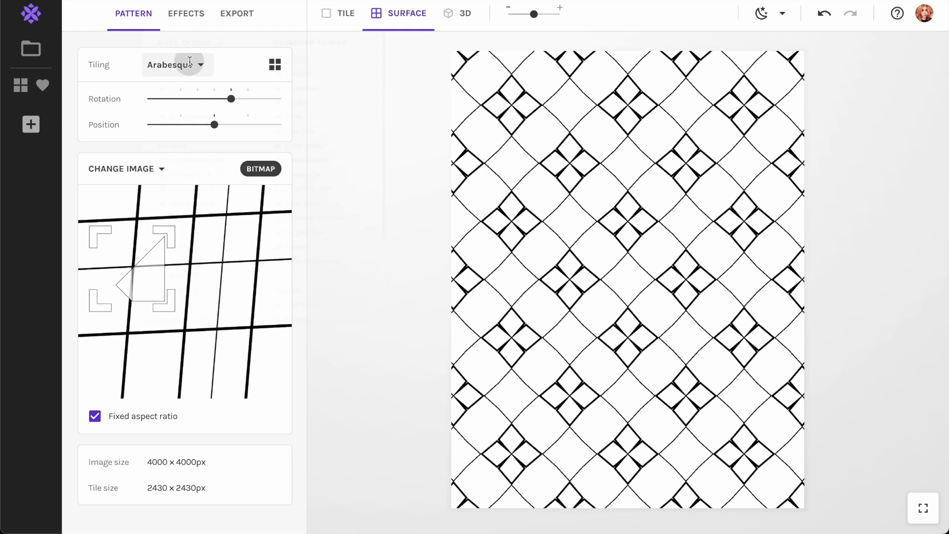
Change the tiling to Persian Star and try the linear Metamorphosis effect with the sampling area at the upper line crossings
{"action": "left_click", "coordinate": [187, 64]}
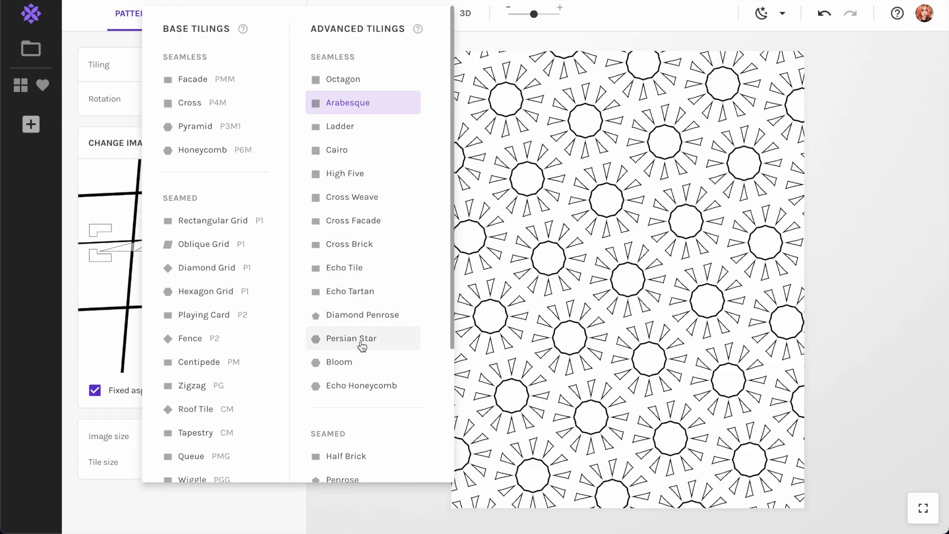
{"action": "left_click", "coordinate": [354, 338]}
{"action": "left_click", "coordinate": [194, 20]}
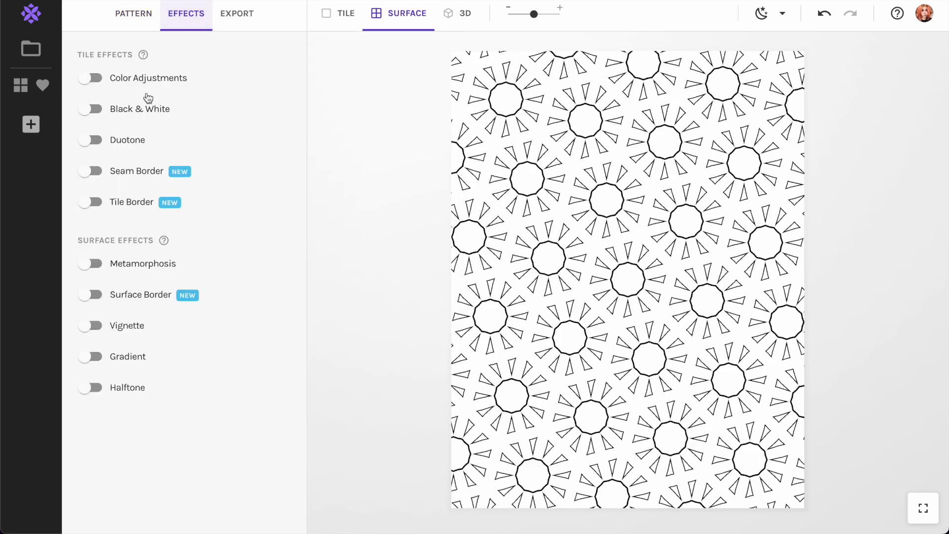
{"action": "left_click", "coordinate": [93, 265]}
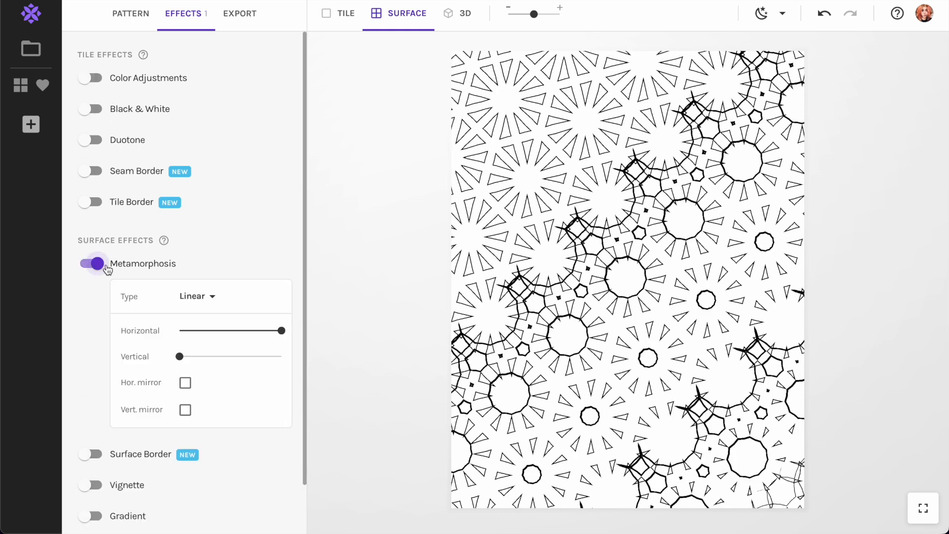
{"action": "left_click", "coordinate": [142, 21]}
{"action": "left_click_drag", "start_coordinate": [160, 247], "coordinate": [196, 206]}
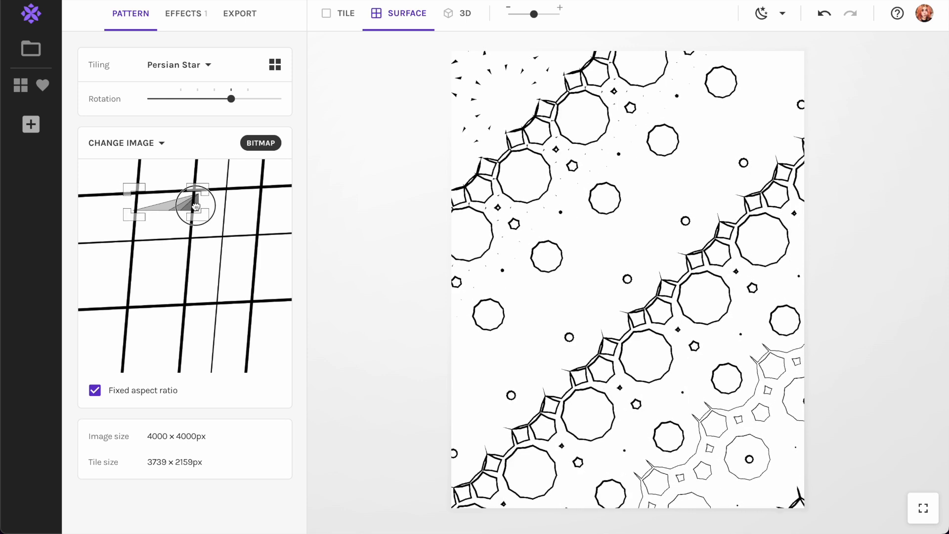
Turn off Metamorphosis, unlock the fixed aspect ratio and stretch the sampling area over the upper-left crossings of the source image
{"action": "left_click", "coordinate": [178, 19]}
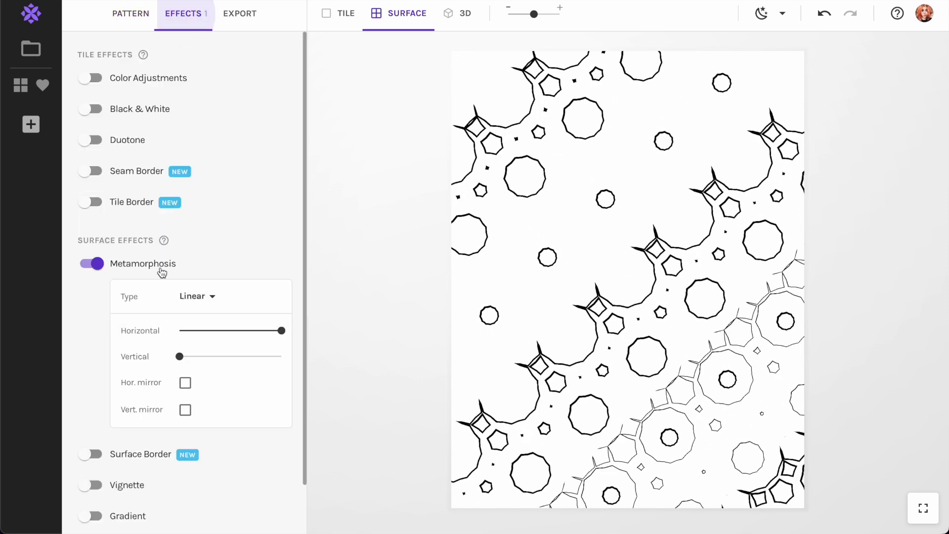
{"action": "left_click", "coordinate": [79, 265]}
{"action": "left_click", "coordinate": [137, 20]}
{"action": "left_click_drag", "start_coordinate": [134, 226], "coordinate": [100, 262]}
{"action": "left_click", "coordinate": [95, 391]}
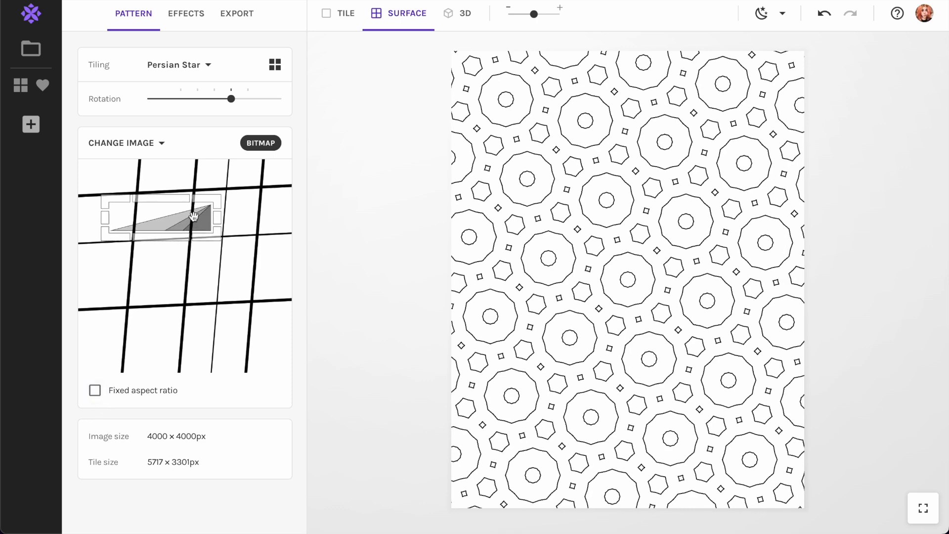
{"action": "left_click_drag", "start_coordinate": [174, 239], "coordinate": [178, 301]}
{"action": "left_click_drag", "start_coordinate": [180, 256], "coordinate": [145, 202]}
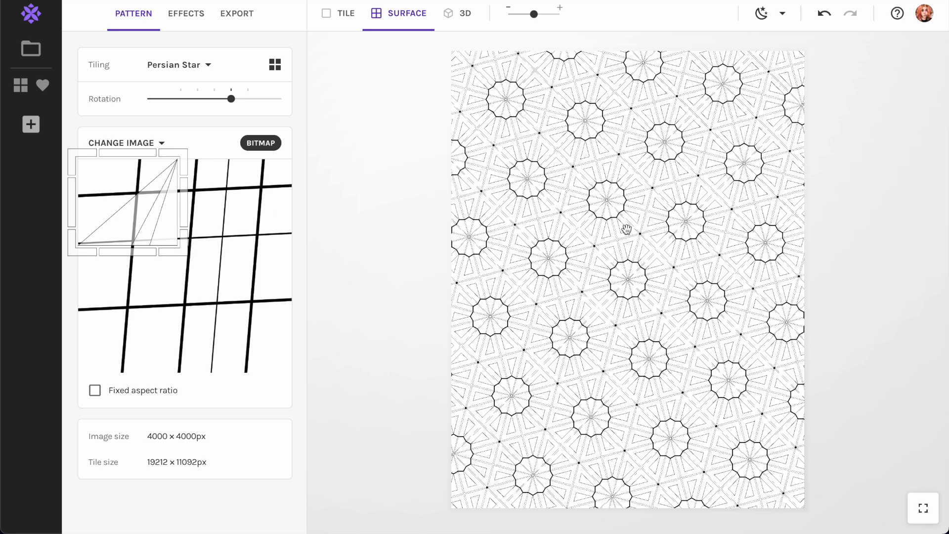
Set the surface export size to fit the preview area
{"action": "mouse_move", "coordinate": [538, 18]}
{"action": "left_mouse_down"}
{"action": "mouse_move", "coordinate": [544, 13]}
{"action": "mouse_move", "coordinate": [535, 14]}
{"action": "left_mouse_up"}
{"action": "left_click", "coordinate": [237, 14]}
{"action": "left_click", "coordinate": [149, 119]}
Shrink the Persian Star sampling area and position it around the upper-left thick line crossing
{"action": "left_click", "coordinate": [151, 14]}
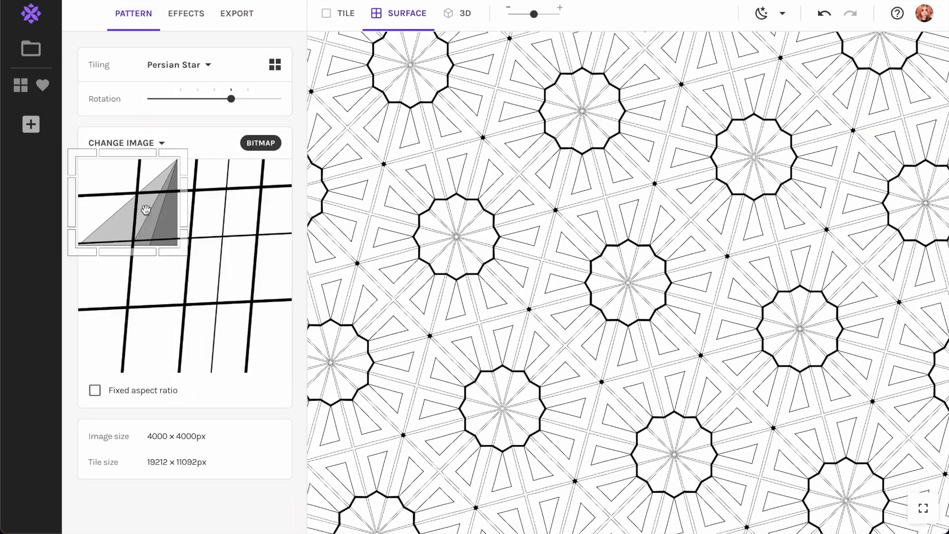
{"action": "left_click_drag", "start_coordinate": [146, 211], "coordinate": [147, 224]}
{"action": "left_click_drag", "start_coordinate": [167, 257], "coordinate": [111, 221]}
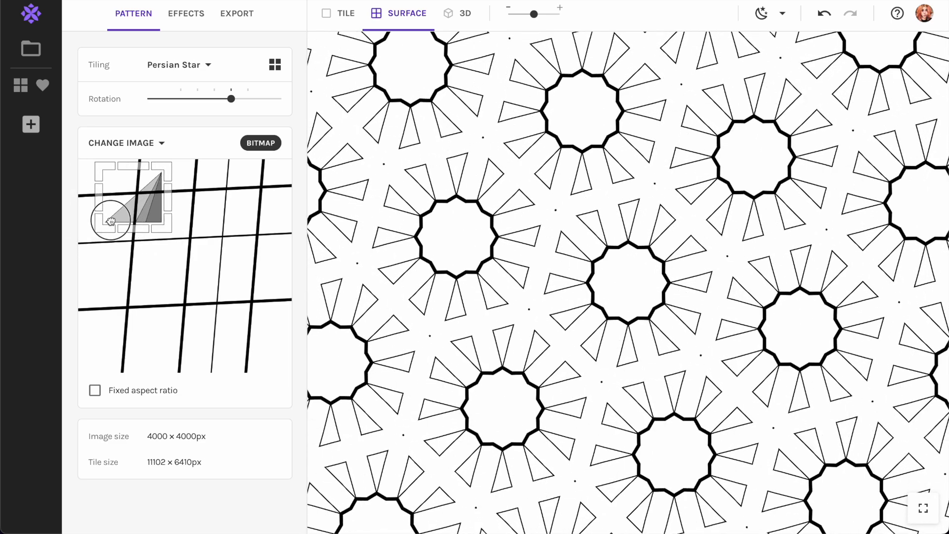
Replace the source image with the four horizontal black lines image from My Library
{"action": "left_click", "coordinate": [143, 146]}
{"action": "left_click", "coordinate": [178, 92]}
{"action": "scroll", "coordinate": [513, 300], "scroll_direction": "down", "scroll_amount": 15}
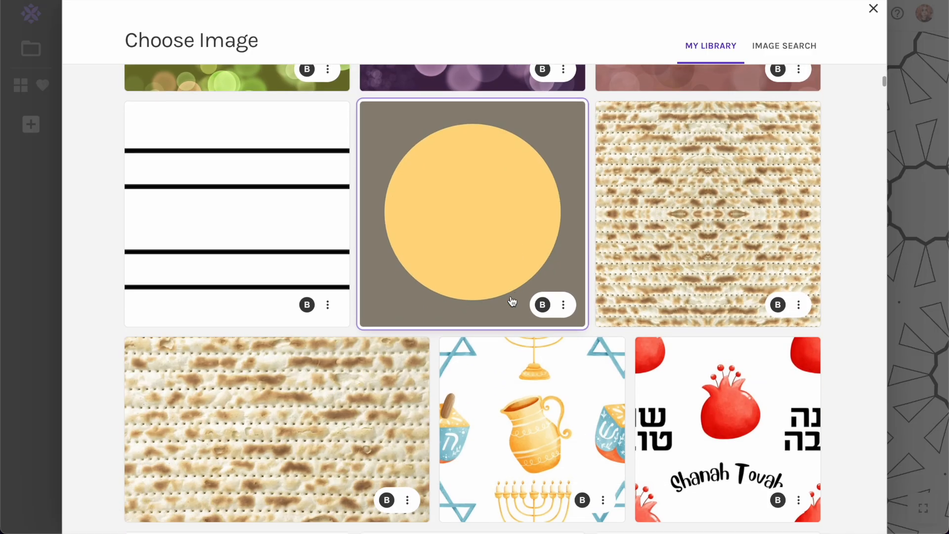
{"action": "scroll", "coordinate": [512, 295], "scroll_direction": "up", "scroll_amount": 10}
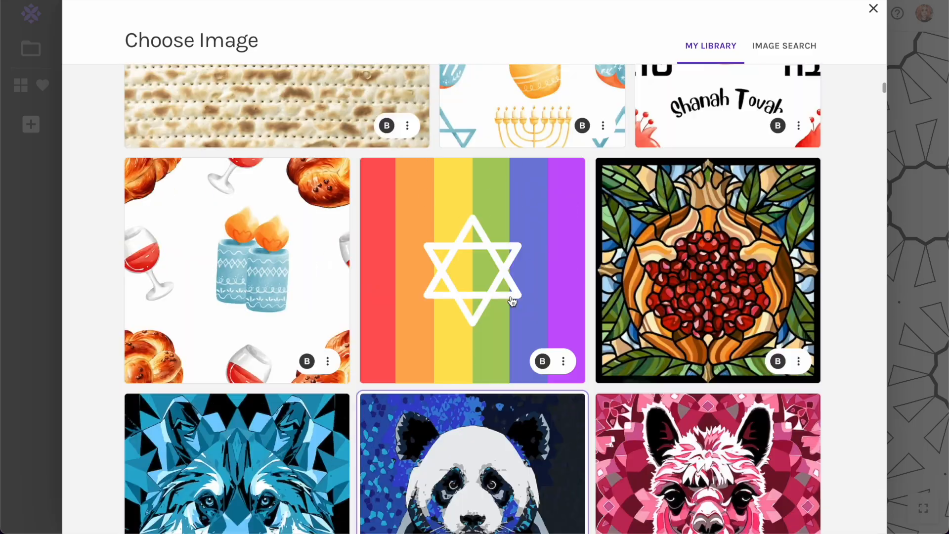
{"action": "left_click", "coordinate": [252, 352]}
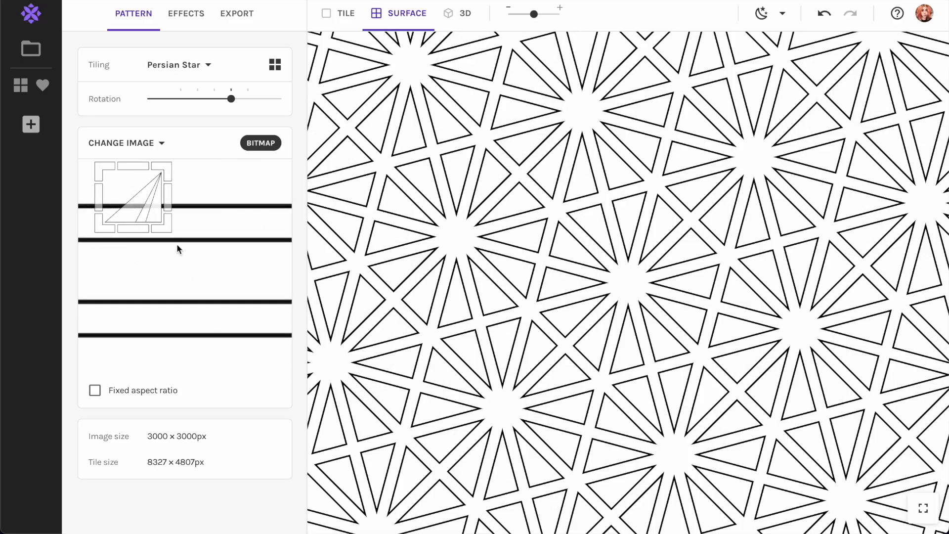
Move the Persian Star sampling area over the upper two lines and set a custom 8.5 × 11 inch surface export with a 1.459 × 3.27 repeat
{"action": "left_click_drag", "start_coordinate": [138, 217], "coordinate": [156, 233]}
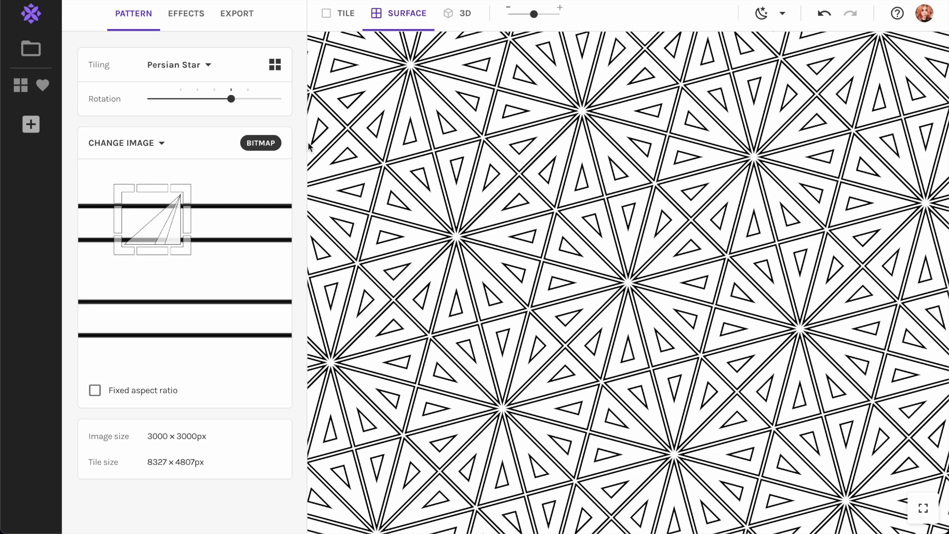
{"action": "left_click", "coordinate": [239, 19]}
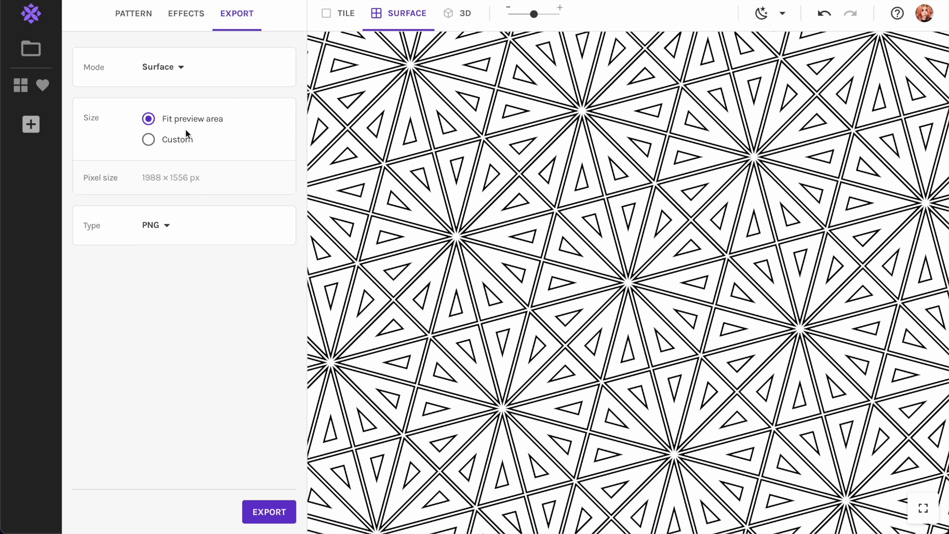
{"action": "left_click", "coordinate": [150, 142]}
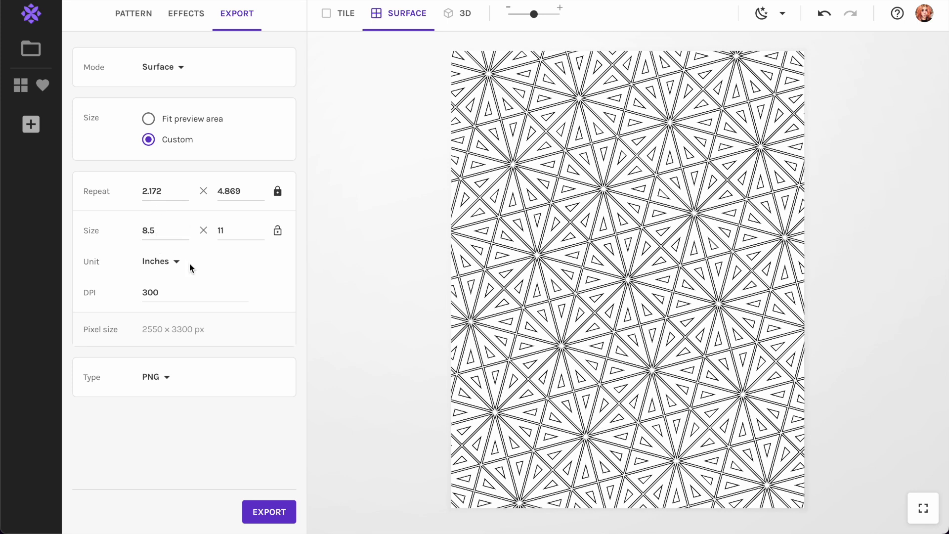
{"action": "left_click", "coordinate": [156, 232]}
{"action": "mouse_move", "coordinate": [534, 14]}
{"action": "left_mouse_down"}
{"action": "mouse_move", "coordinate": [547, 15]}
{"action": "mouse_move", "coordinate": [534, 14]}
{"action": "left_mouse_up"}
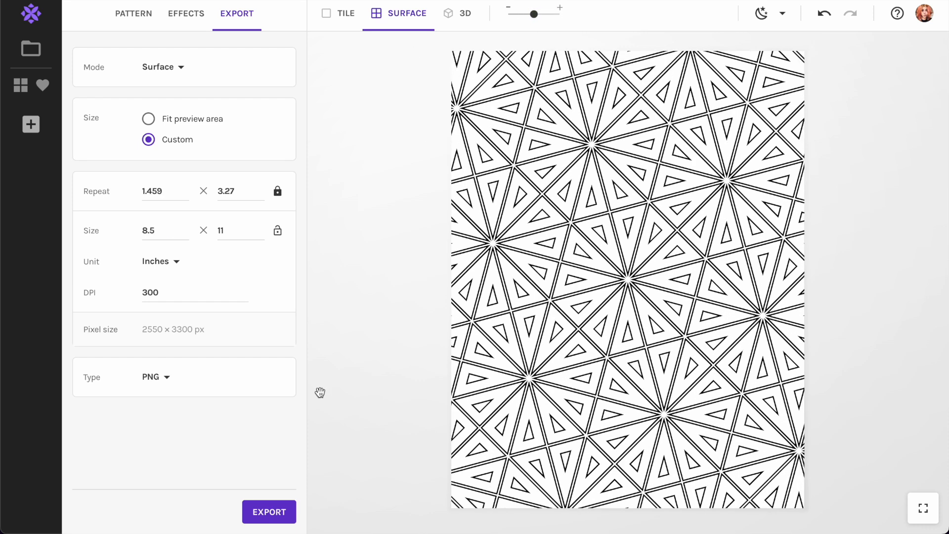
Export the surface as a JPEG named "for coloring"
{"action": "left_click", "coordinate": [163, 378]}
{"action": "left_click", "coordinate": [163, 399]}
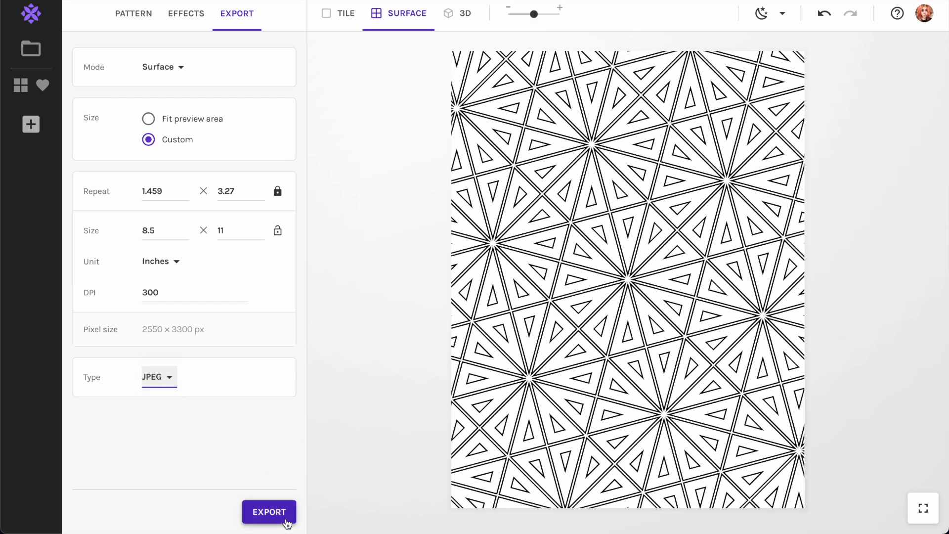
{"action": "left_click", "coordinate": [269, 516]}
{"action": "key", "text": "Return"}
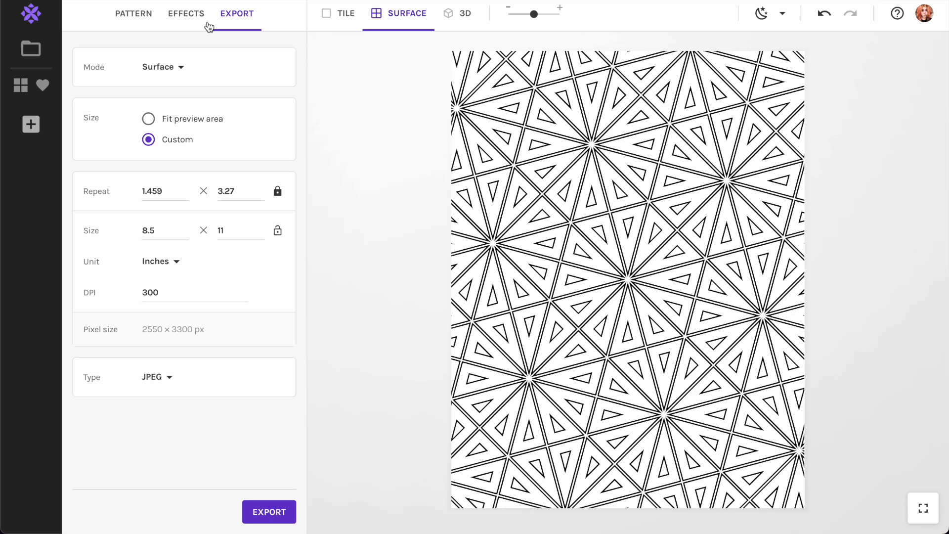
Switch the preview to a single tile and change the tiling to Cairo
{"action": "left_click", "coordinate": [129, 20]}
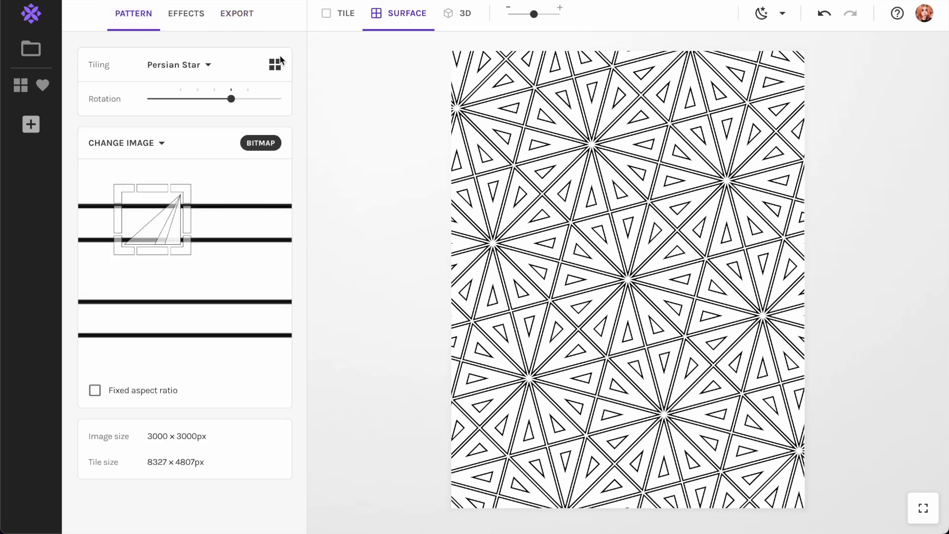
{"action": "left_click", "coordinate": [338, 16]}
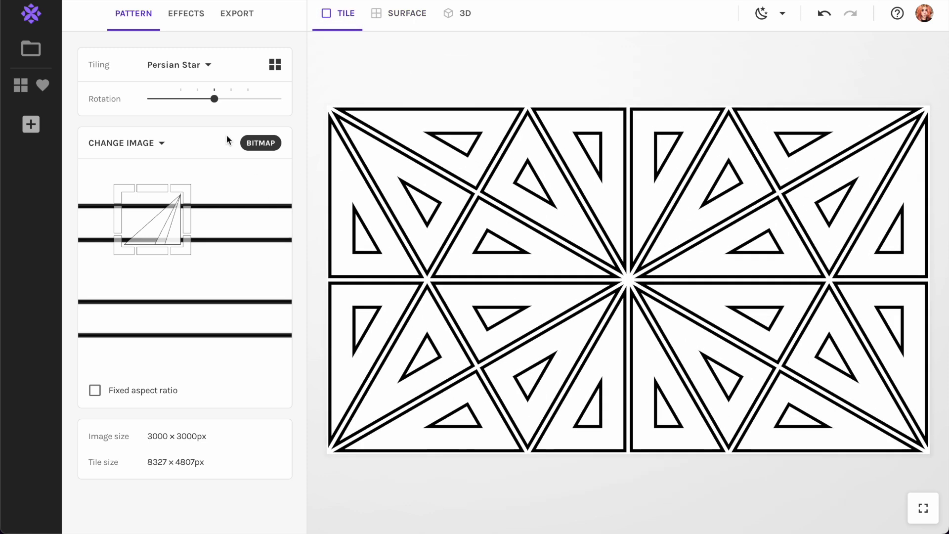
{"action": "left_click", "coordinate": [200, 67]}
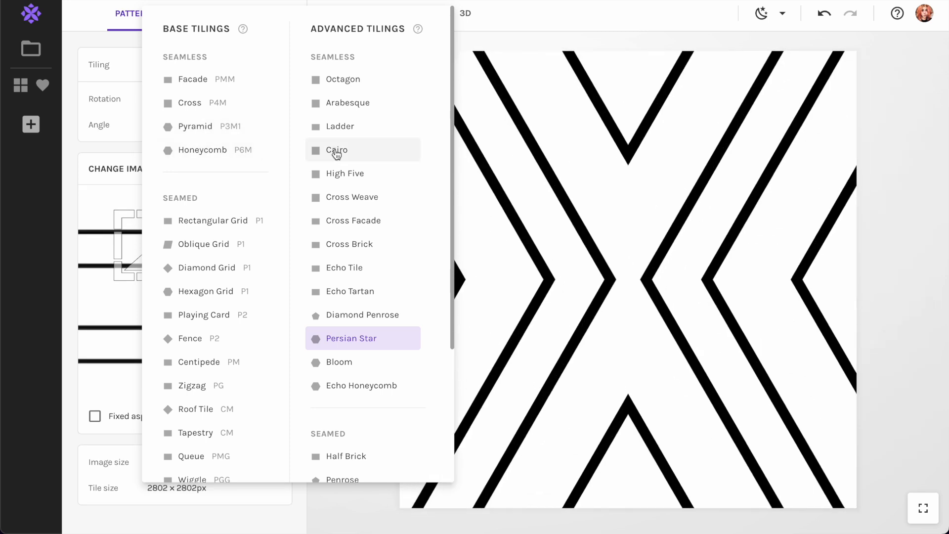
{"action": "left_click", "coordinate": [337, 153]}
Stretch the Cairo sampling area around the upper two lines and export the tile at maximum size as a JPEG named "tile for procreate 2"
{"action": "left_click_drag", "start_coordinate": [159, 287], "coordinate": [156, 263]}
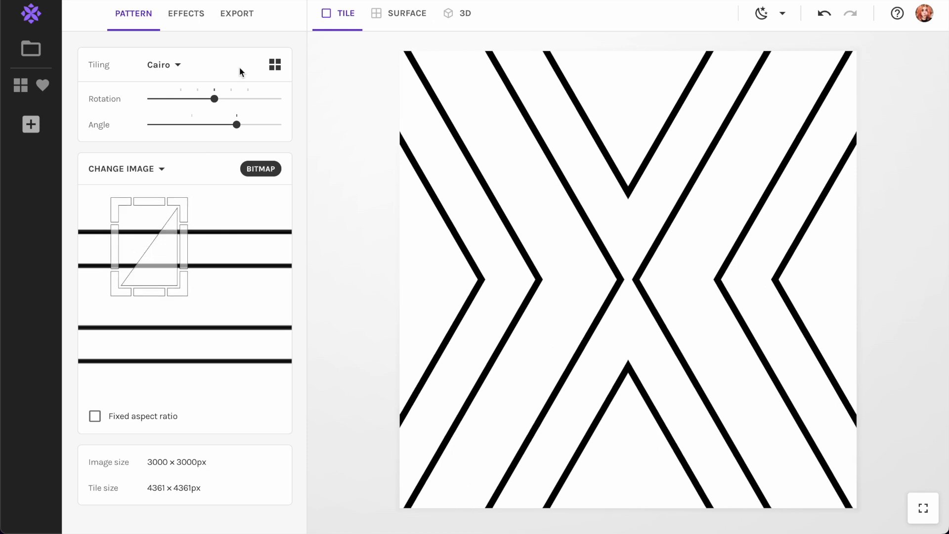
{"action": "left_click", "coordinate": [241, 14]}
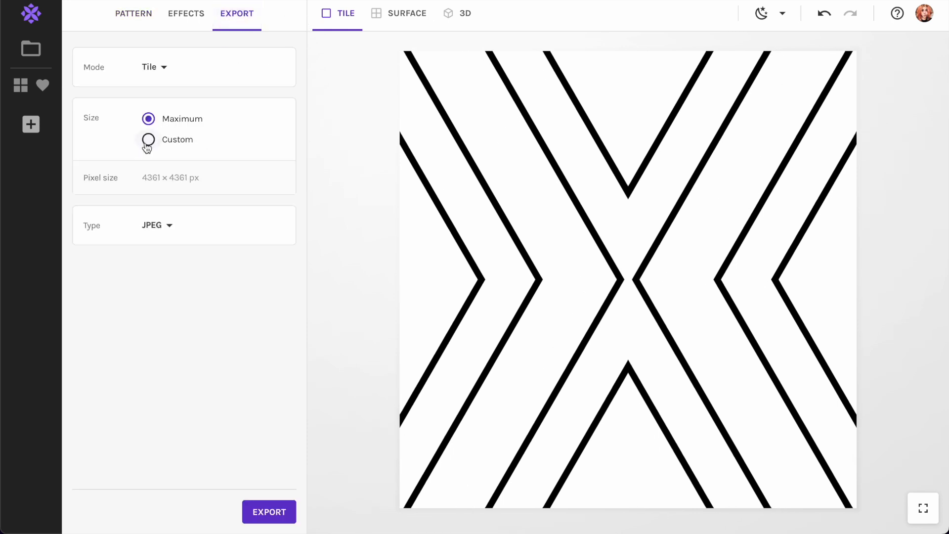
{"action": "left_click", "coordinate": [270, 514]}
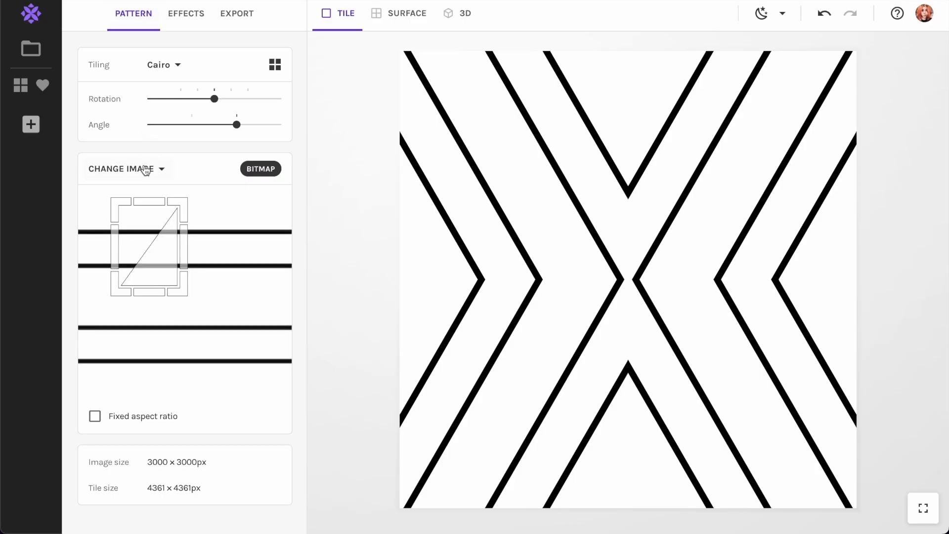
Replace the source image with the multicoloured brushed chevron image from My Library
{"action": "left_click", "coordinate": [145, 170]}
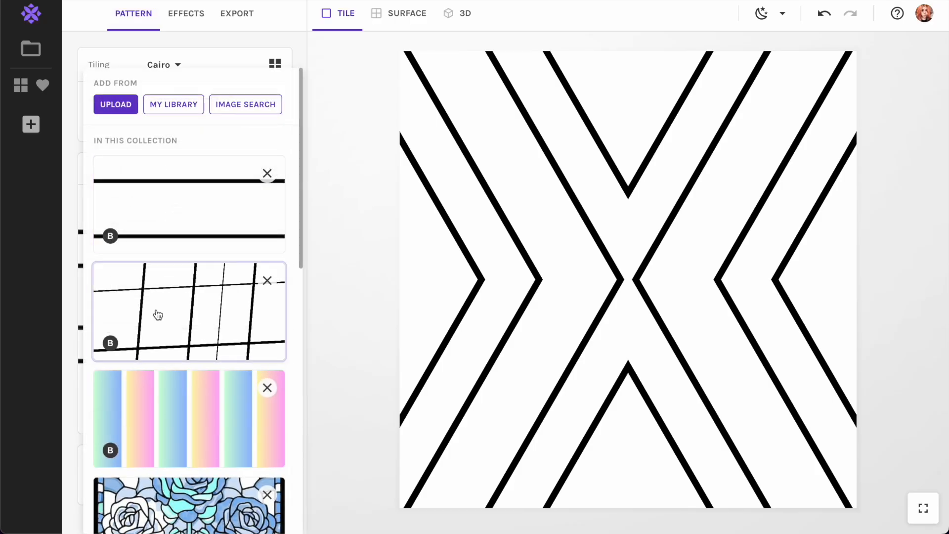
{"action": "scroll", "coordinate": [155, 313], "scroll_direction": "down", "scroll_amount": 10}
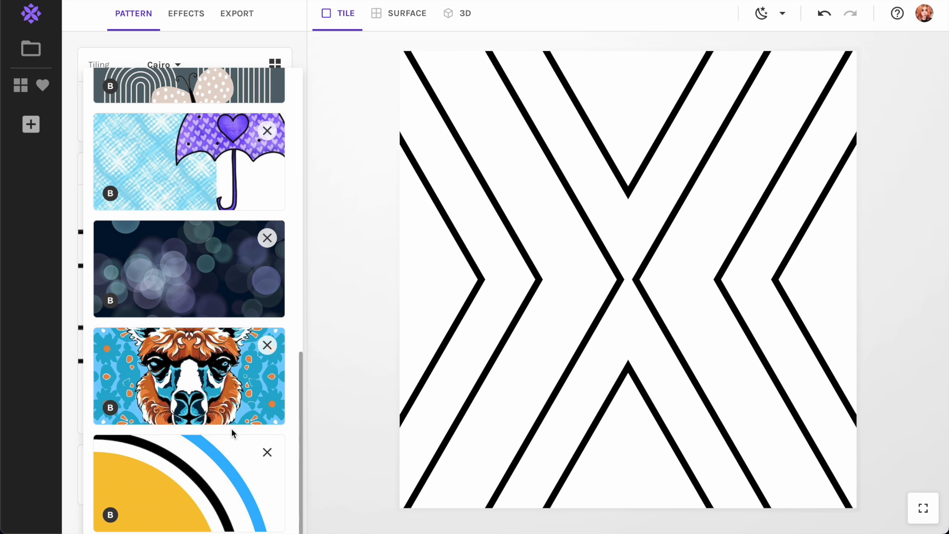
{"action": "scroll", "coordinate": [218, 351], "scroll_direction": "up", "scroll_amount": 10}
{"action": "left_click", "coordinate": [180, 106]}
{"action": "scroll", "coordinate": [484, 334], "scroll_direction": "down", "scroll_amount": 2}
{"action": "scroll", "coordinate": [484, 334], "scroll_direction": "down", "scroll_amount": 20}
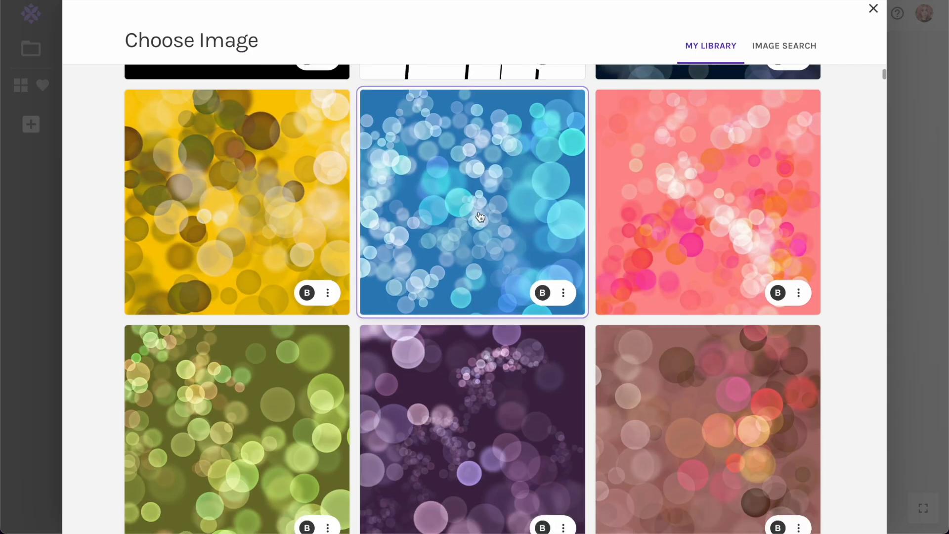
{"action": "scroll", "coordinate": [494, 238], "scroll_direction": "down", "scroll_amount": 10}
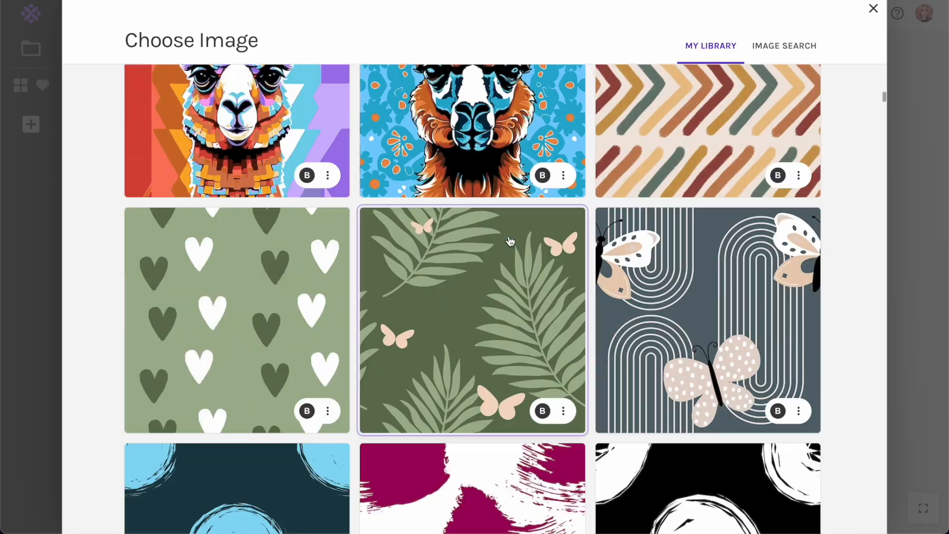
{"action": "scroll", "coordinate": [464, 341], "scroll_direction": "up", "scroll_amount": 3}
{"action": "left_click", "coordinate": [699, 214]}
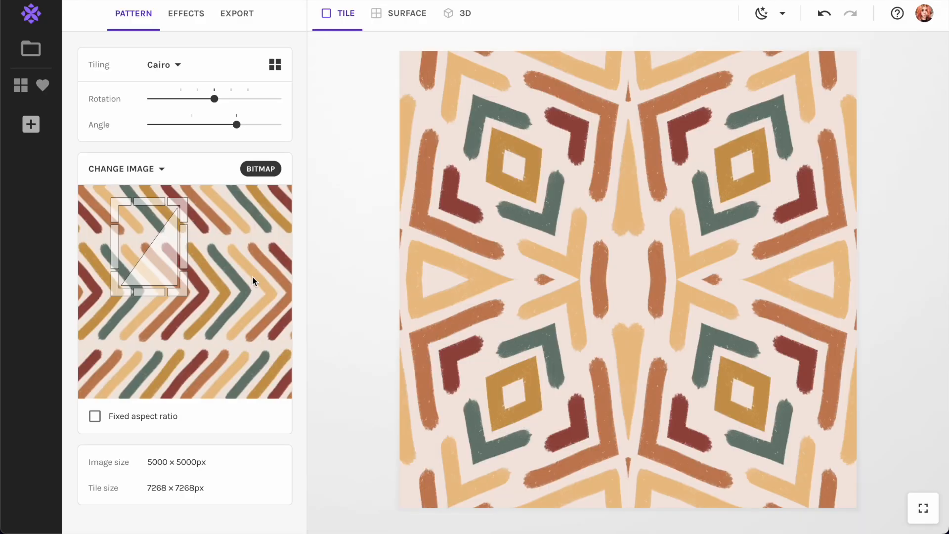
Widen the Cairo sampling area across the chevrons and shift it toward the image's upper-left corner
{"action": "left_click_drag", "start_coordinate": [188, 295], "coordinate": [242, 303]}
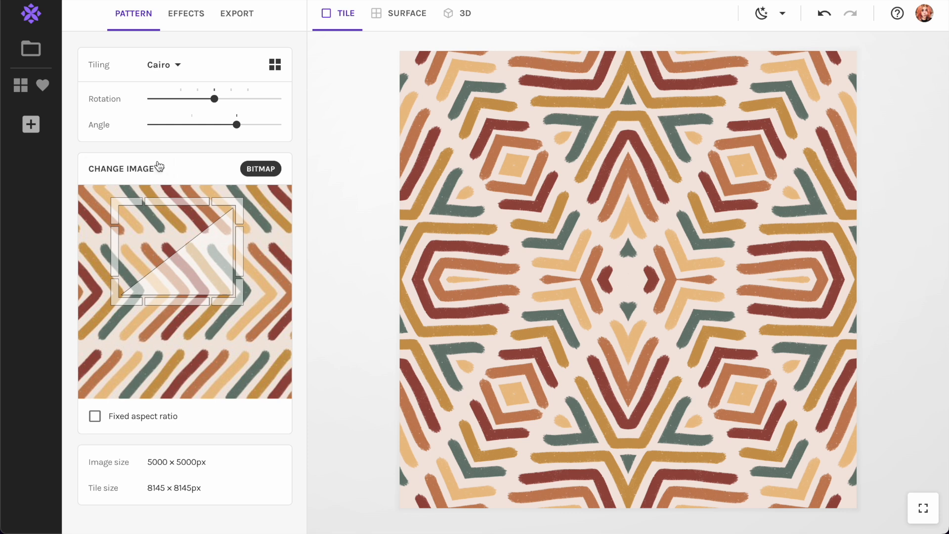
{"action": "left_click_drag", "start_coordinate": [167, 245], "coordinate": [134, 227]}
Try the Black & White tile effect on the chevron pattern and turn it off again
{"action": "left_click", "coordinate": [187, 14]}
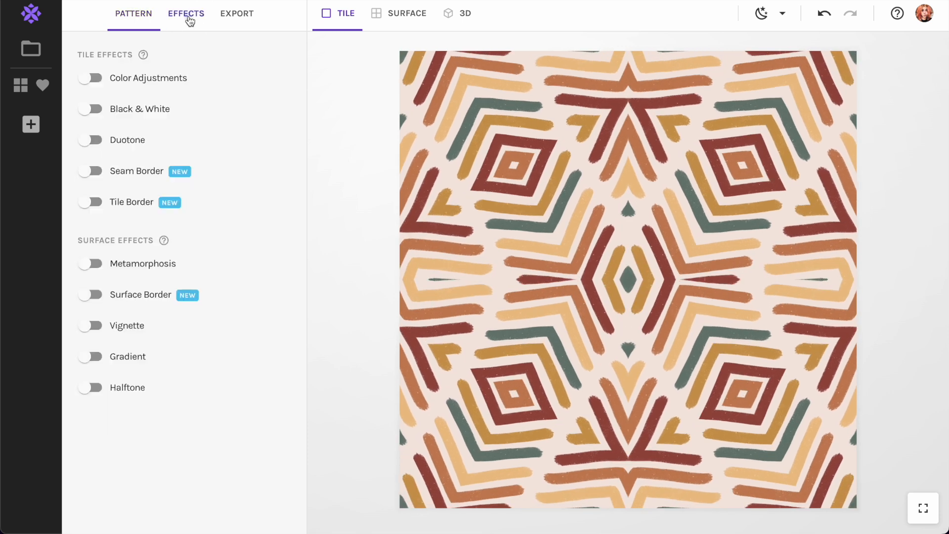
{"action": "left_click", "coordinate": [93, 109]}
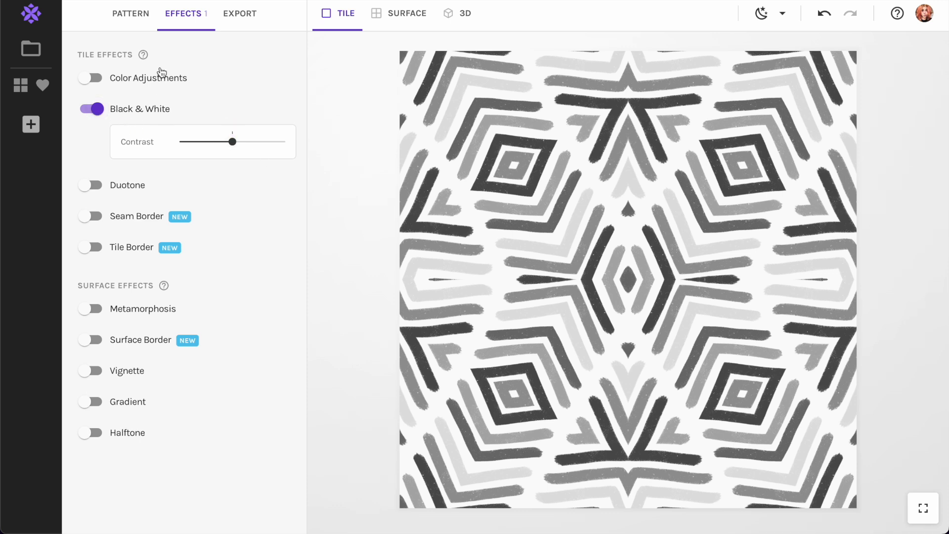
{"action": "mouse_move", "coordinate": [232, 142]}
{"action": "left_mouse_down"}
{"action": "mouse_move", "coordinate": [246, 143]}
{"action": "mouse_move", "coordinate": [231, 145]}
{"action": "left_mouse_up"}
{"action": "left_click", "coordinate": [92, 109]}
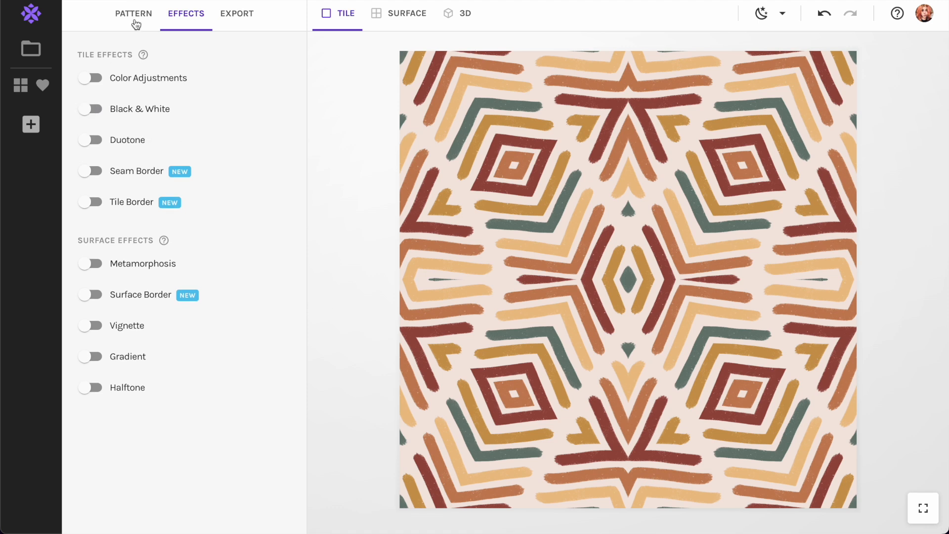
Move the sampling area over the middle chevrons and compare the pattern as a surface and as a single tile
{"action": "left_click", "coordinate": [133, 14]}
{"action": "left_click_drag", "start_coordinate": [151, 228], "coordinate": [199, 262]}
{"action": "left_click", "coordinate": [406, 18]}
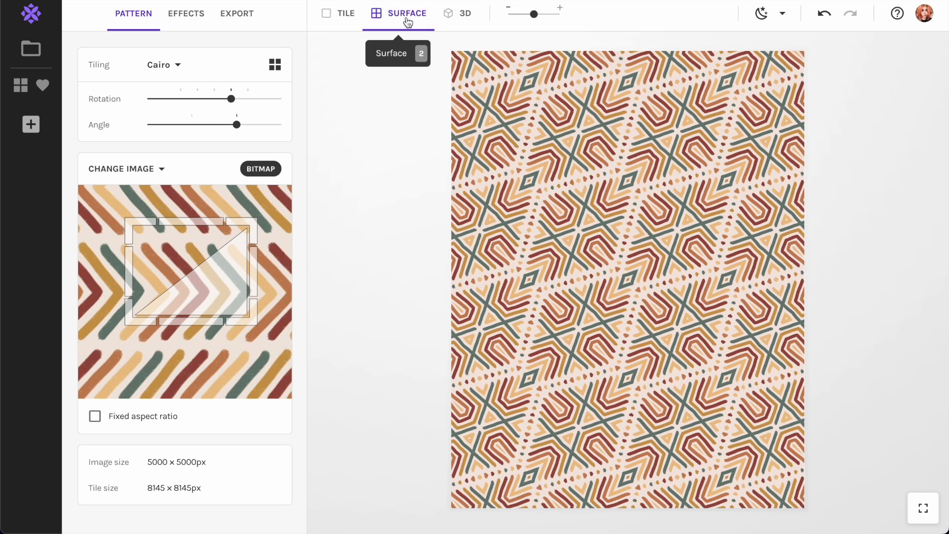
{"action": "left_click", "coordinate": [341, 14]}
Export the chevron tile at maximum size as a JPEG named "tile for procreate 3"
{"action": "left_click", "coordinate": [235, 14]}
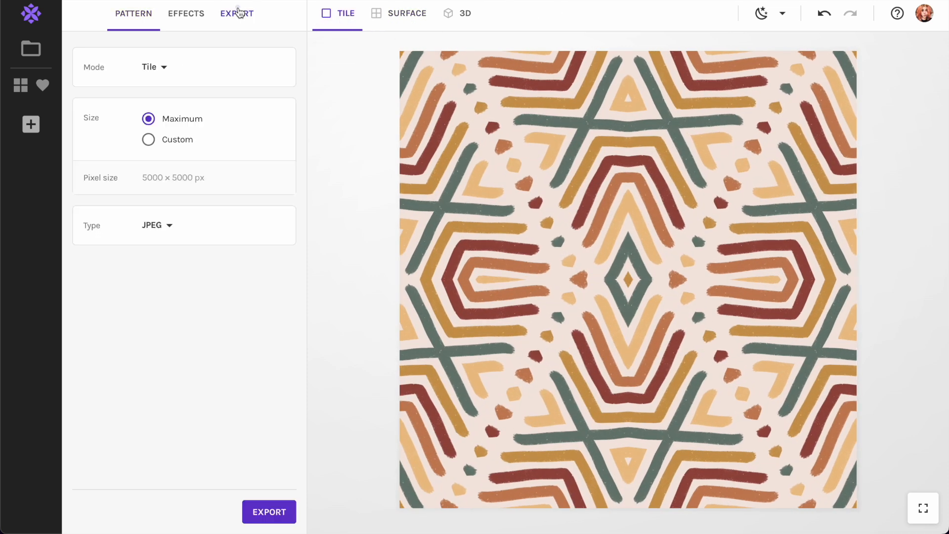
{"action": "left_click", "coordinate": [269, 511]}
{"action": "key", "text": "Return"}
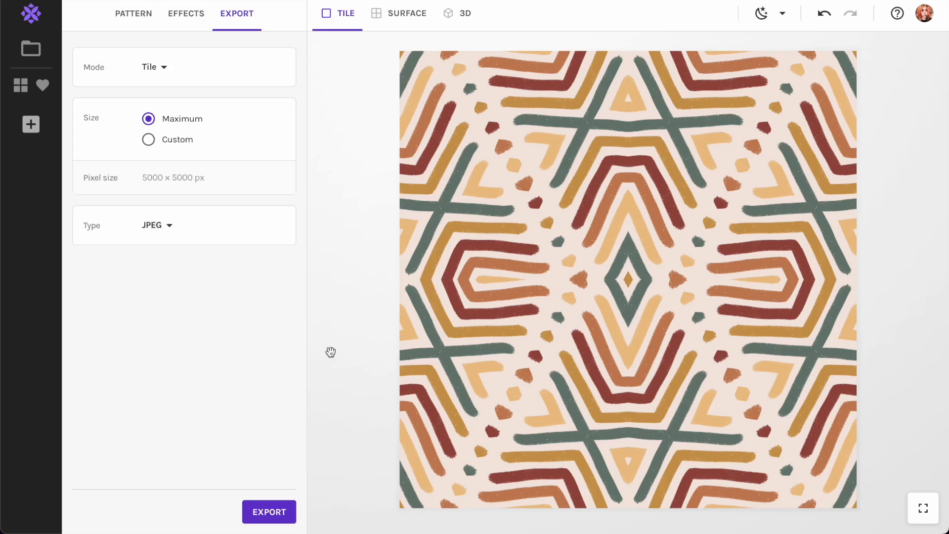
Switch to Finder and send for coloring.jpg, tile for procreate 2.jpg and tile for procreate 3.jpg from Downloads to the nearby device via AirDrop
{"action": "left_click", "coordinate": [81, 501]}
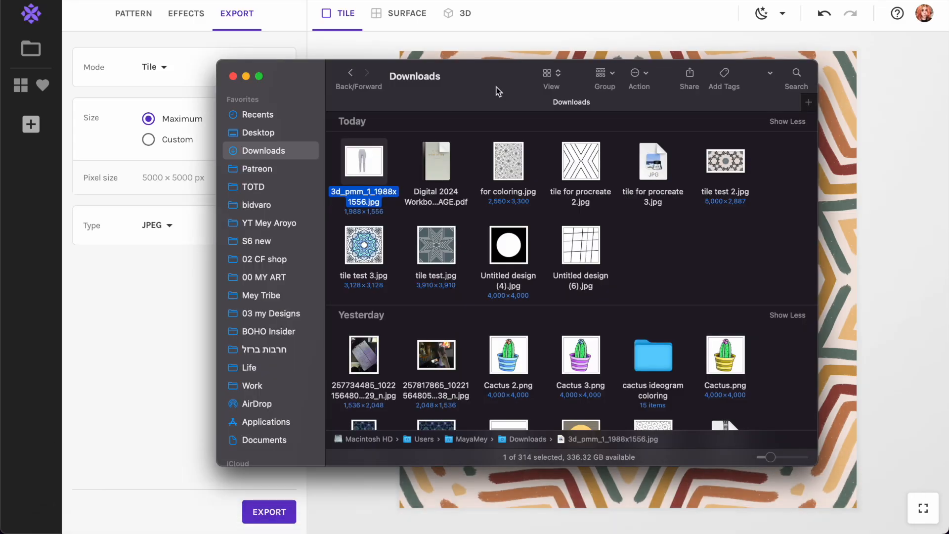
{"action": "left_click_drag", "start_coordinate": [675, 163], "coordinate": [509, 170]}
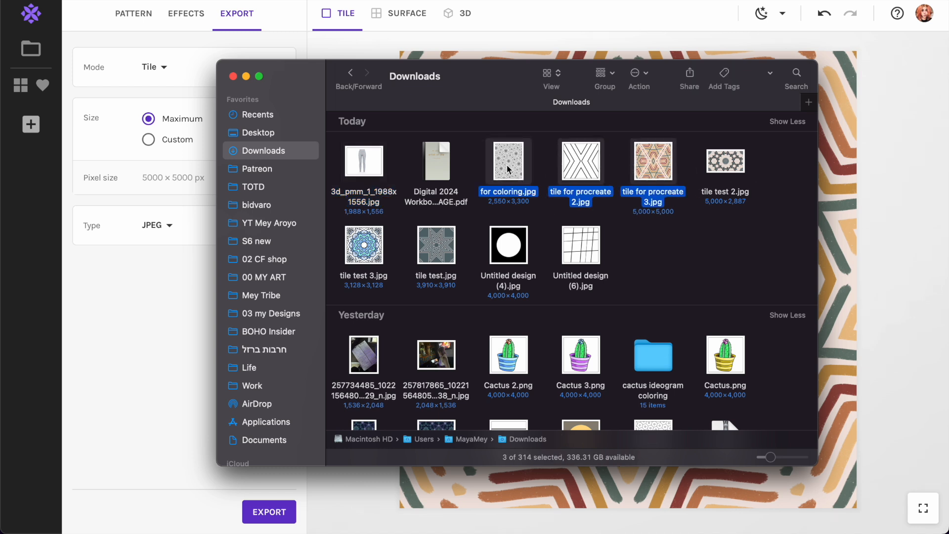
{"action": "right_click", "coordinate": [584, 171]}
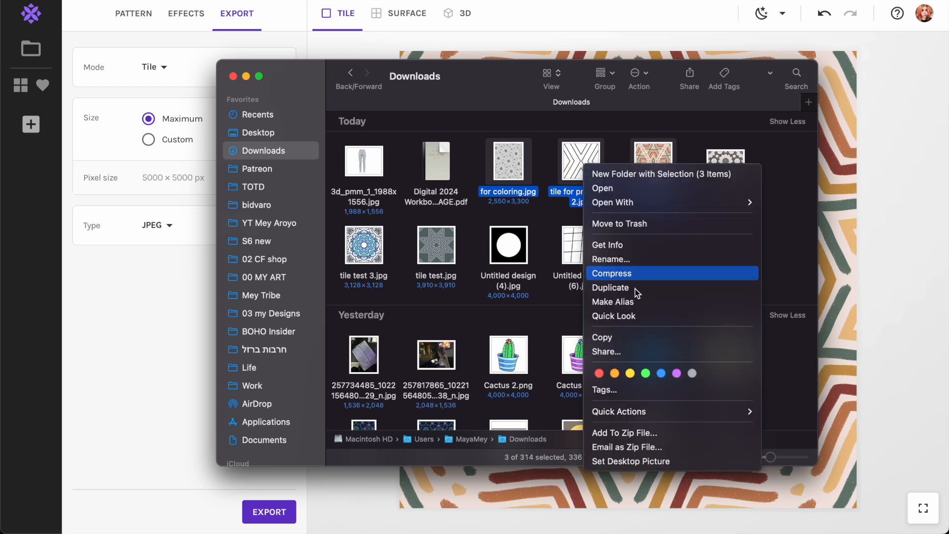
{"action": "left_click", "coordinate": [633, 351]}
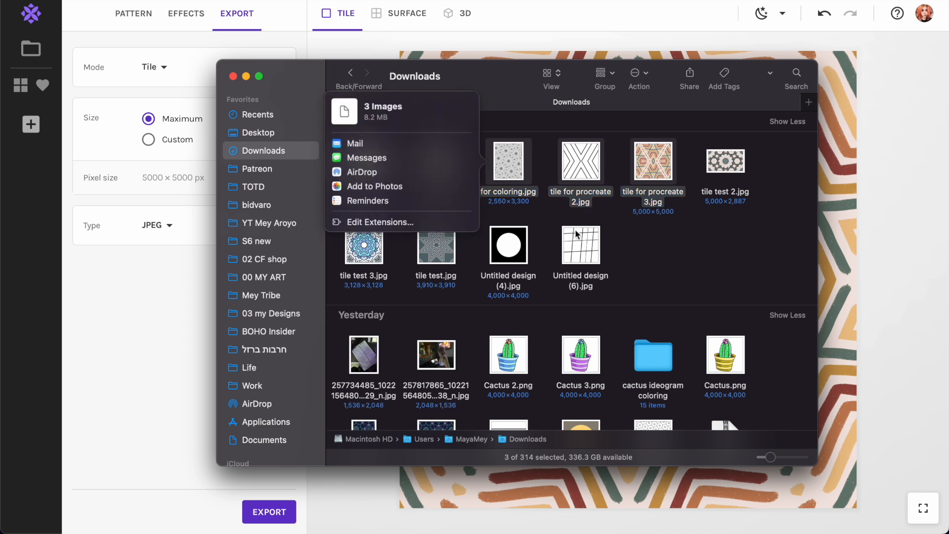
{"action": "left_click", "coordinate": [375, 185]}
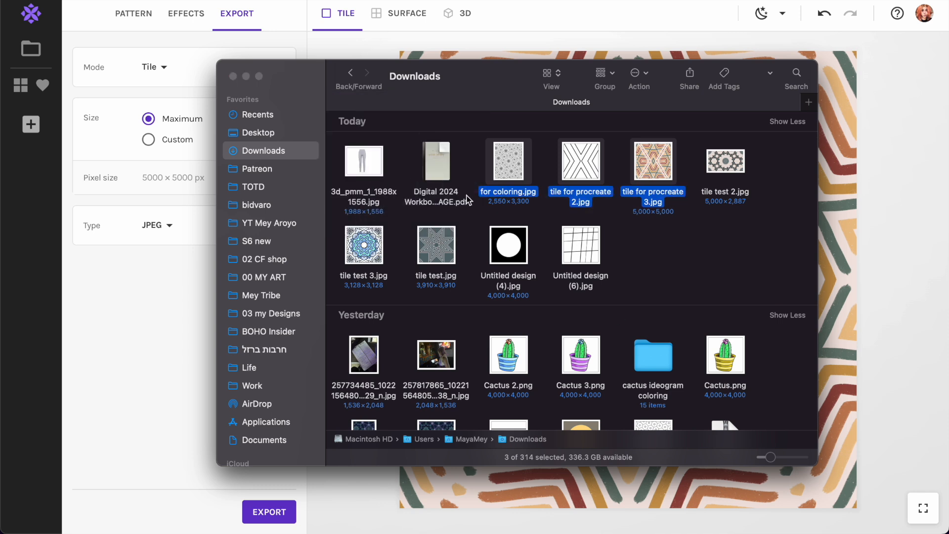
{"action": "left_click", "coordinate": [452, 233]}
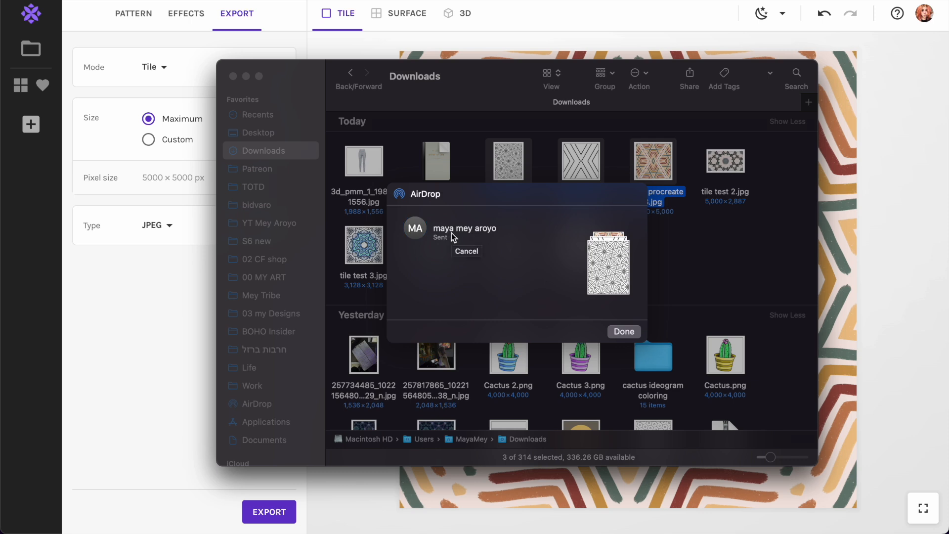
{"action": "left_click", "coordinate": [624, 332]}
{"action": "left_click", "coordinate": [106, 312]}
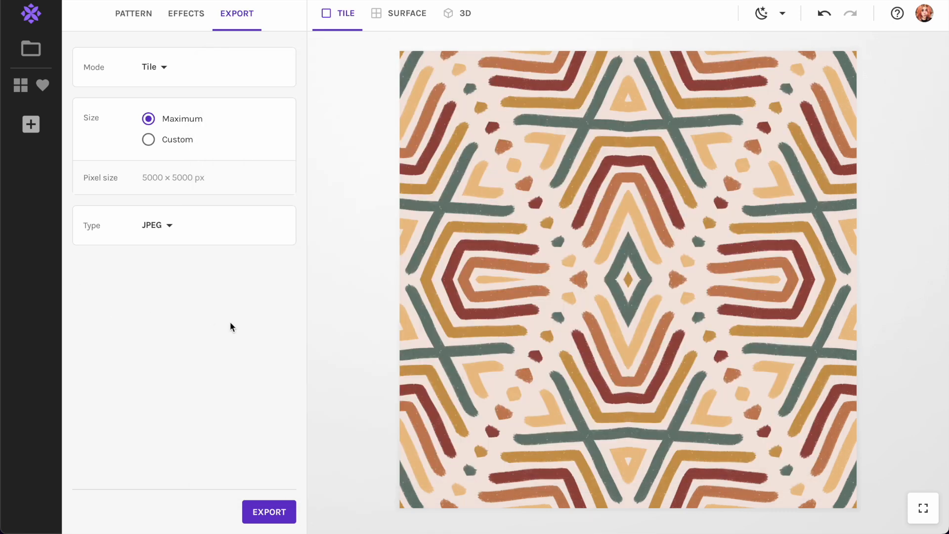
Reopen Downloads in Finder and view for coloring.jpg and tile for procreate 2.jpg, closing the latter after viewing
{"action": "left_click", "coordinate": [76, 509]}
{"action": "left_click", "coordinate": [625, 227]}
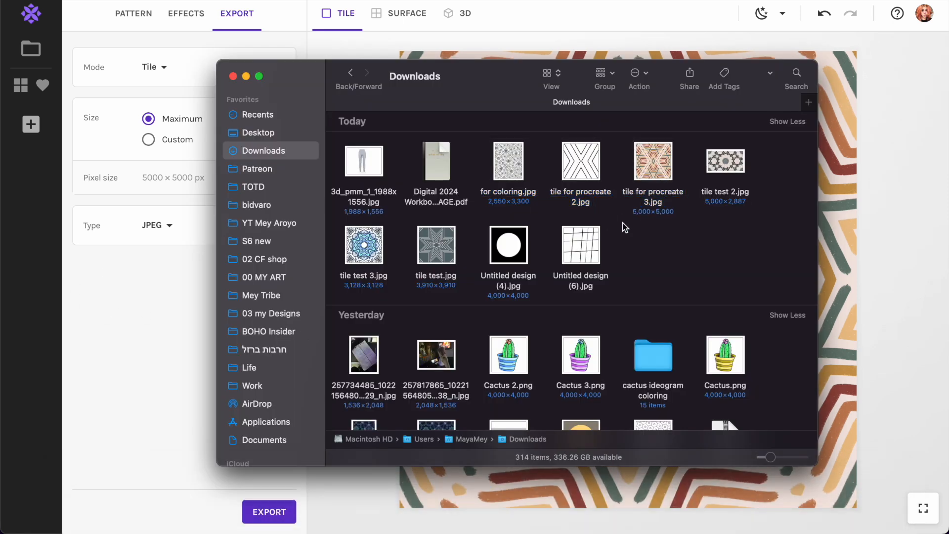
{"action": "double_click", "coordinate": [508, 163]}
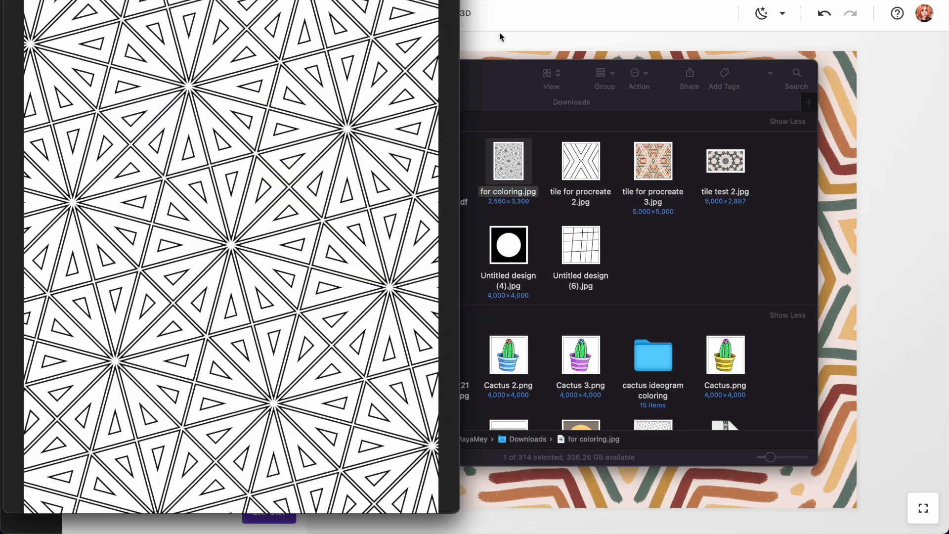
{"action": "left_click", "coordinate": [579, 161]}
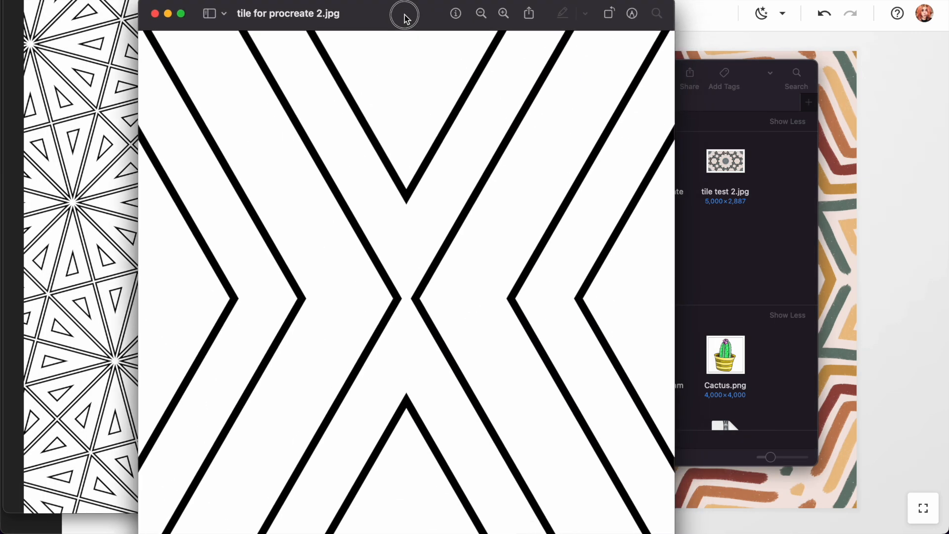
{"action": "left_click", "coordinate": [154, 13]}
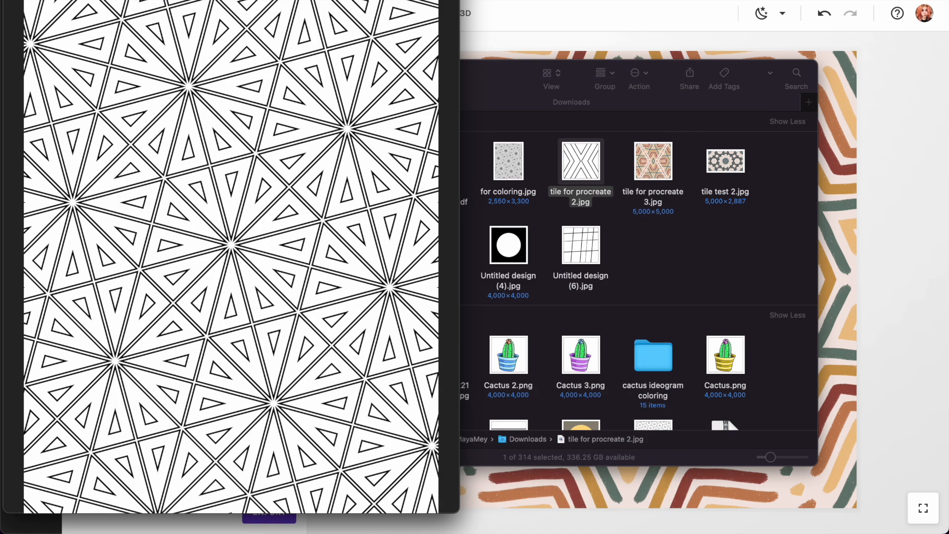
Close the for coloring.jpg preview, switch to Procreate and begin a new custom canvas
{"action": "left_click", "coordinate": [16, 1]}
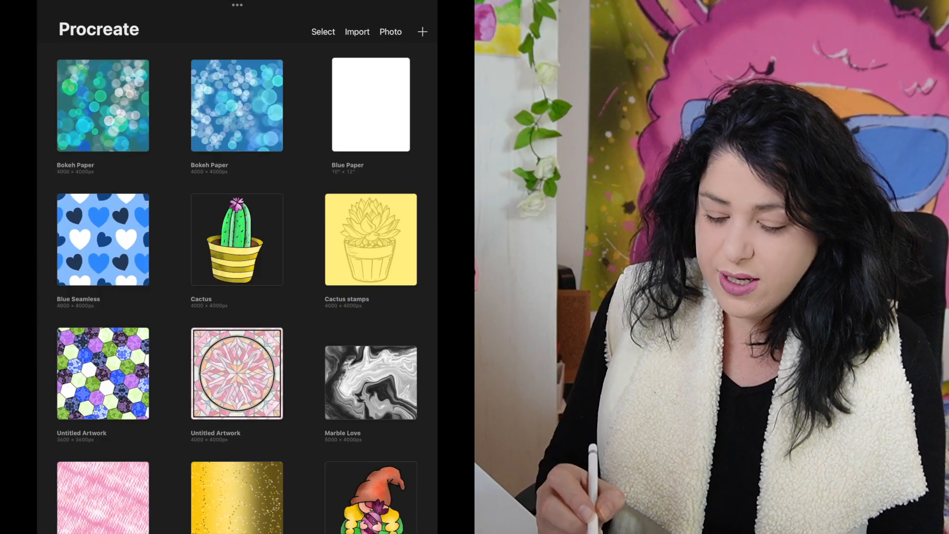
{"action": "left_click", "coordinate": [423, 32]}
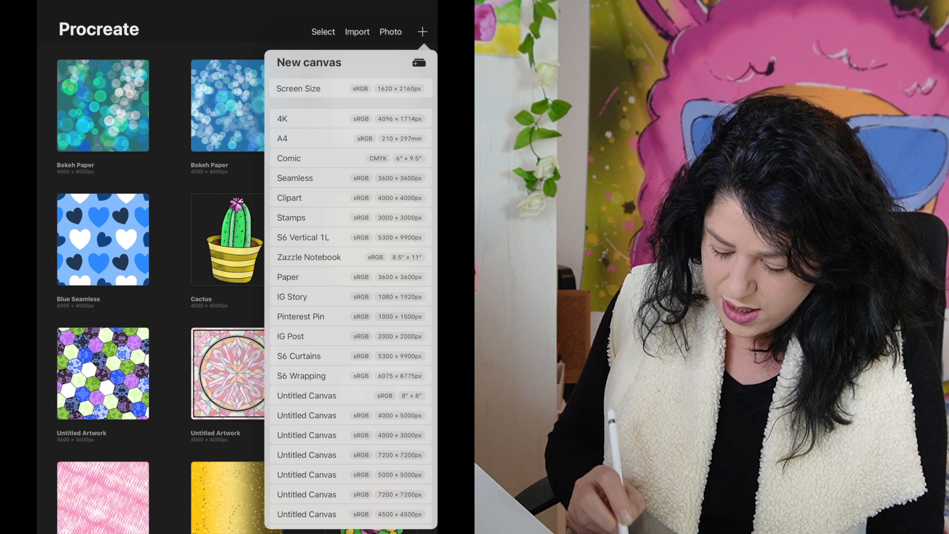
{"action": "scroll", "coordinate": [351, 316], "scroll_direction": "down", "scroll_amount": 3}
{"action": "scroll", "coordinate": [351, 316], "scroll_direction": "up", "scroll_amount": 3}
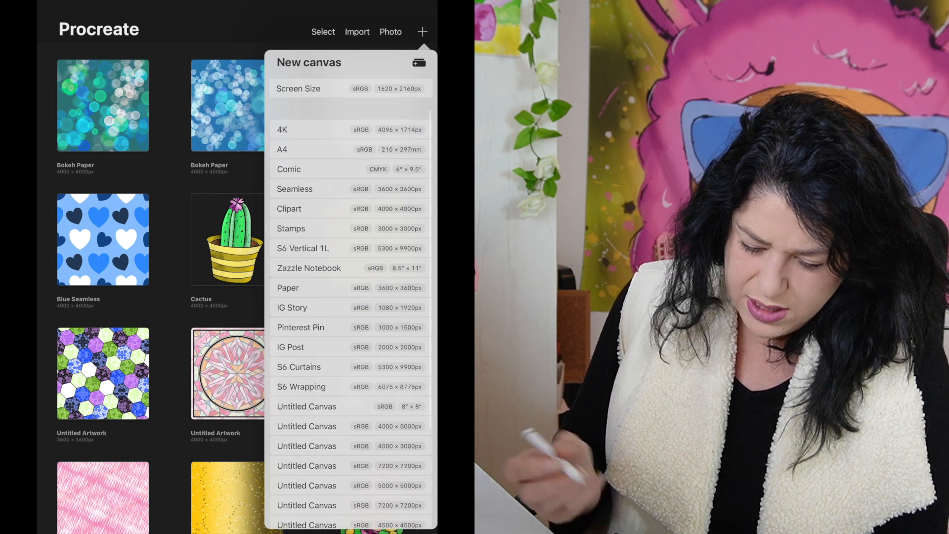
{"action": "left_click", "coordinate": [420, 62]}
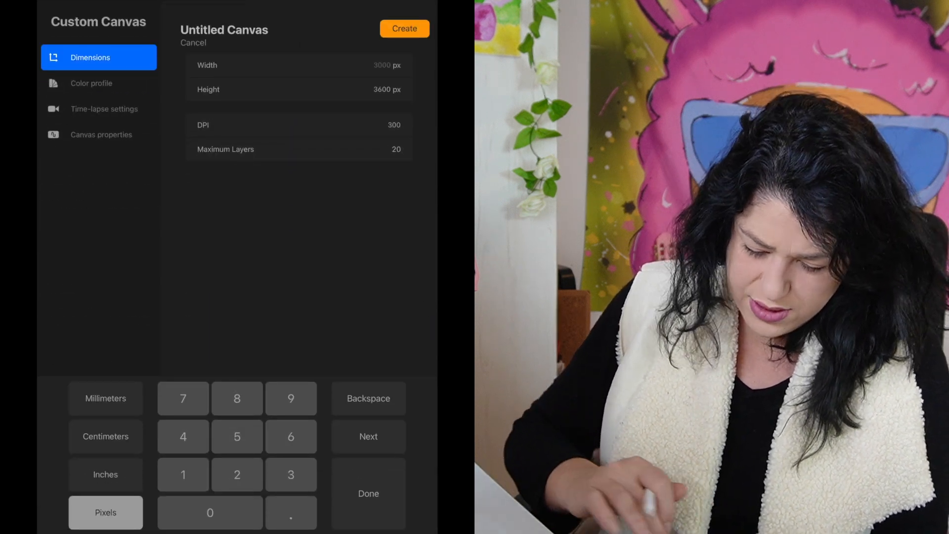
Create the canvas in inches with a width of 8.5 and a height of 11
{"action": "left_click", "coordinate": [106, 475]}
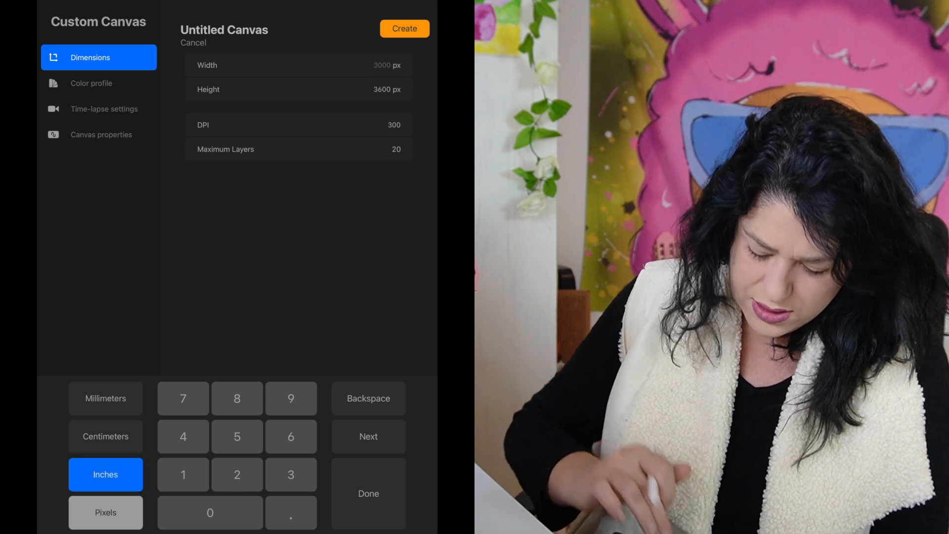
{"action": "left_click", "coordinate": [369, 494]}
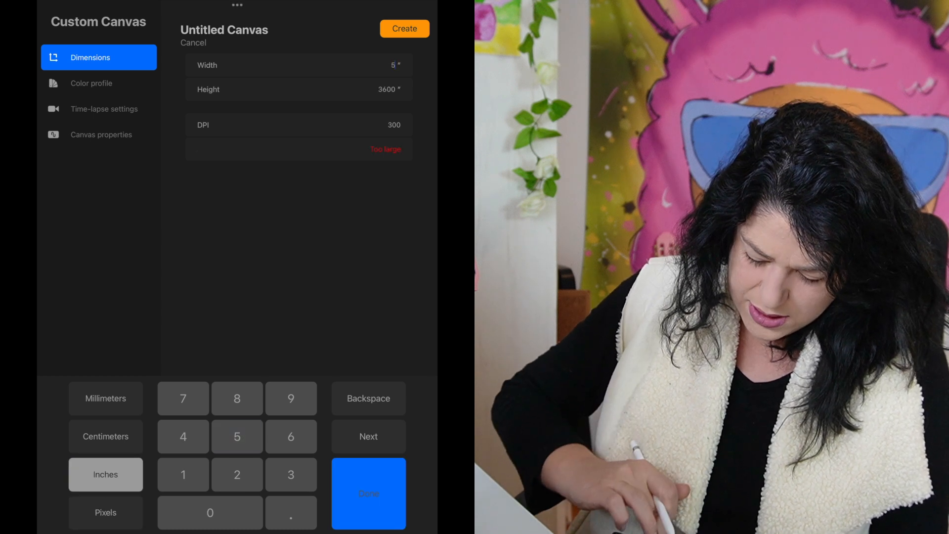
{"action": "left_click", "coordinate": [237, 398]}
{"action": "left_click", "coordinate": [291, 513]}
{"action": "left_click", "coordinate": [237, 436]}
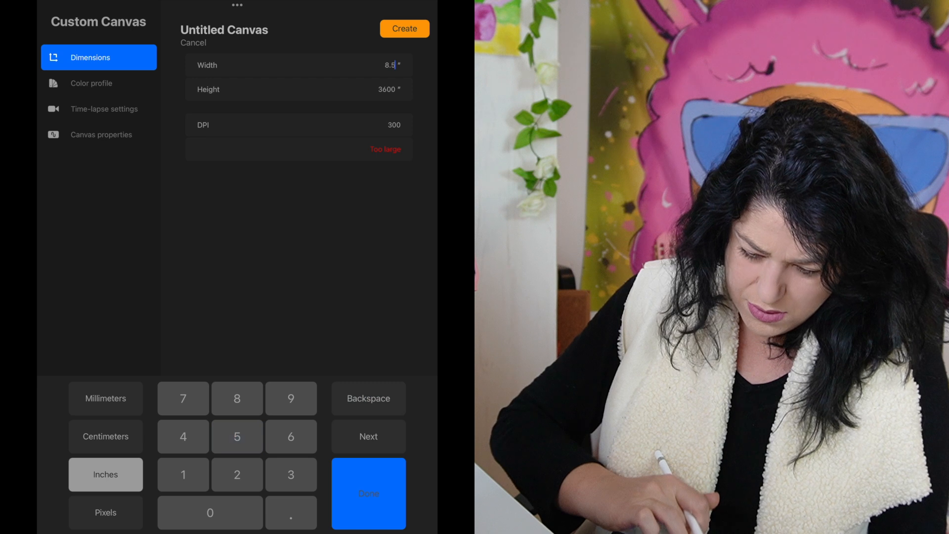
{"action": "left_click", "coordinate": [183, 475]}
{"action": "left_click", "coordinate": [183, 475]}
{"action": "left_click", "coordinate": [368, 494]}
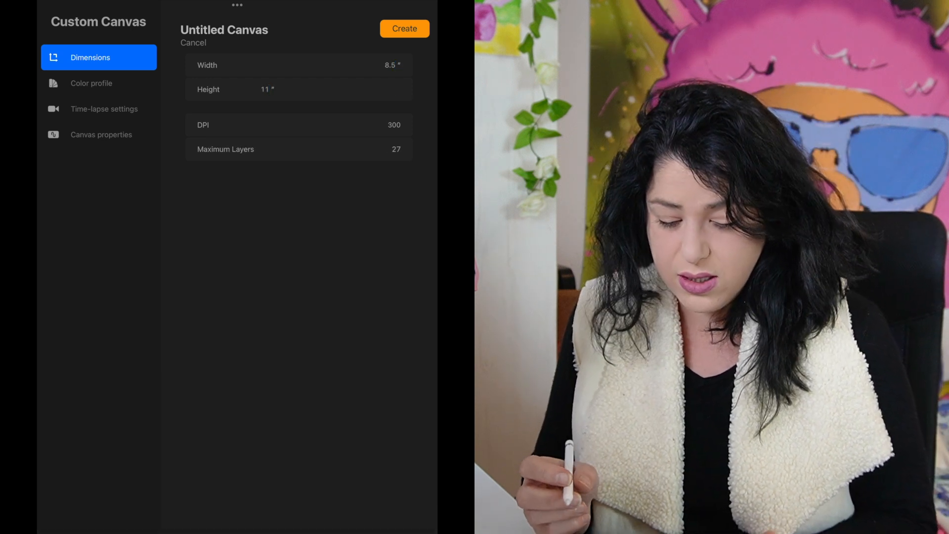
{"action": "left_click", "coordinate": [405, 28]}
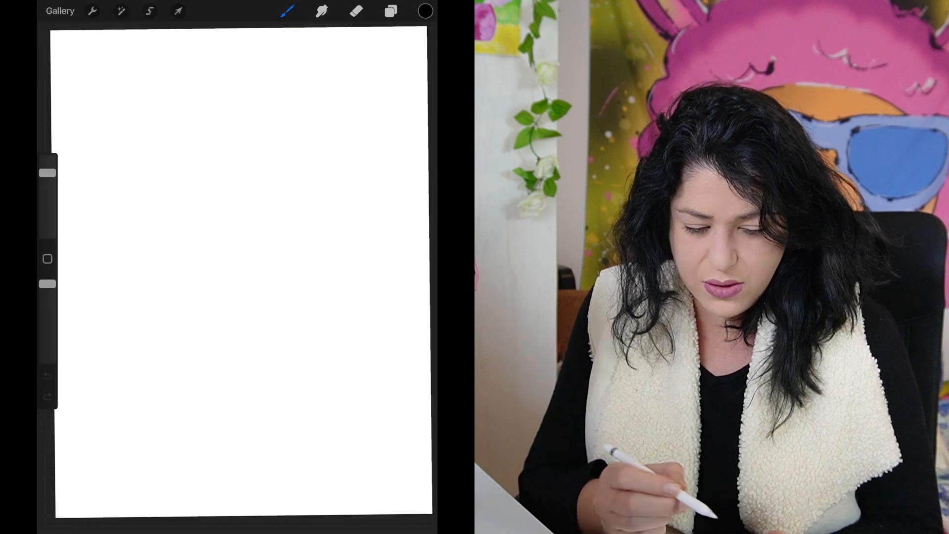
Insert the starburst line pattern from the photo library at full canvas size and show the layer list
{"action": "left_click", "coordinate": [92, 10]}
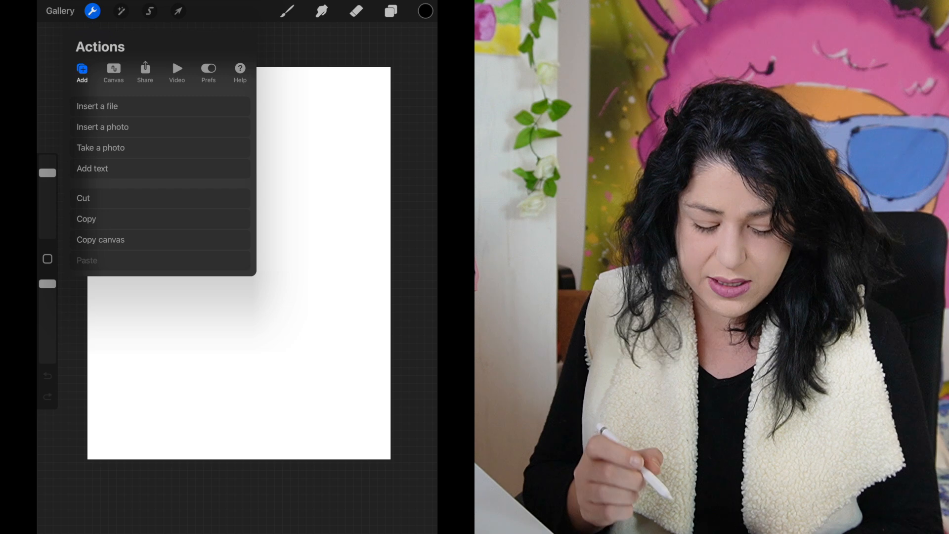
{"action": "left_click", "coordinate": [102, 127]}
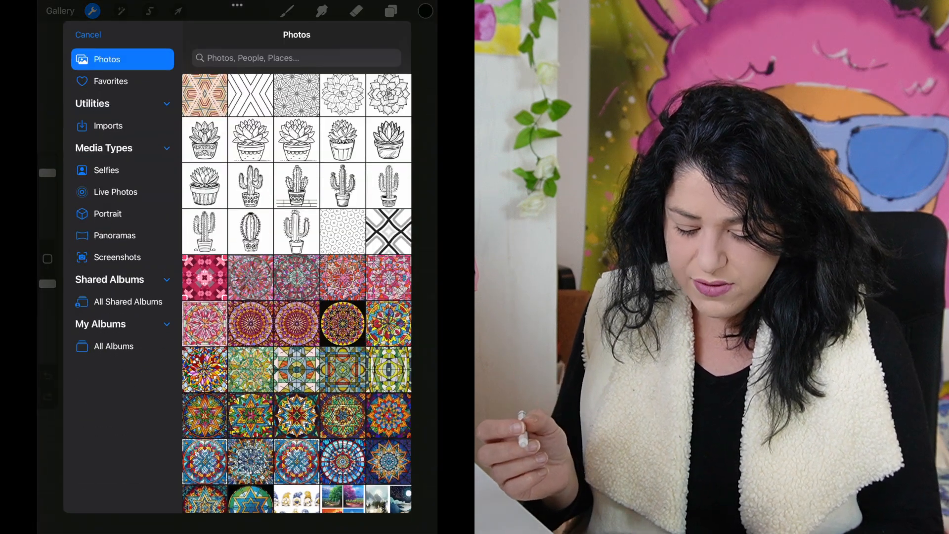
{"action": "left_click", "coordinate": [297, 95]}
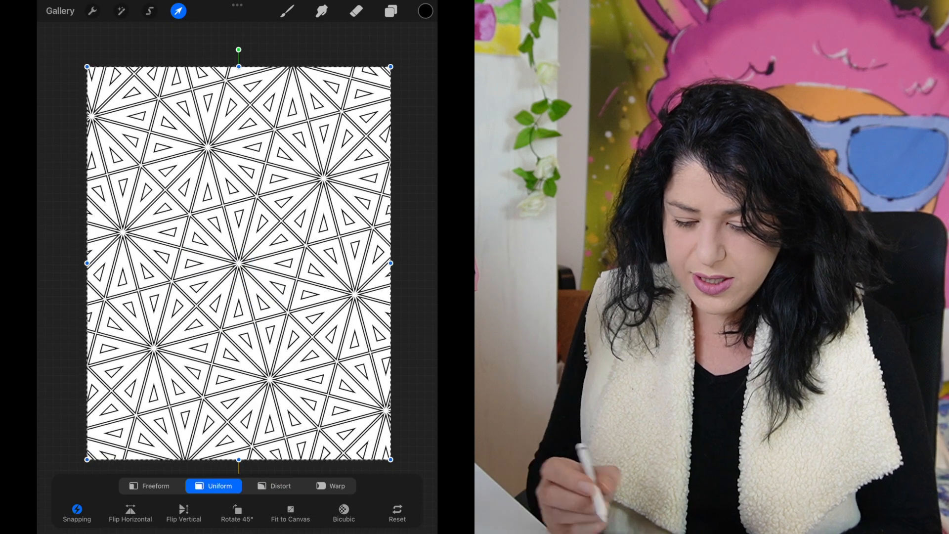
{"action": "left_click", "coordinate": [178, 11]}
{"action": "left_click", "coordinate": [392, 11]}
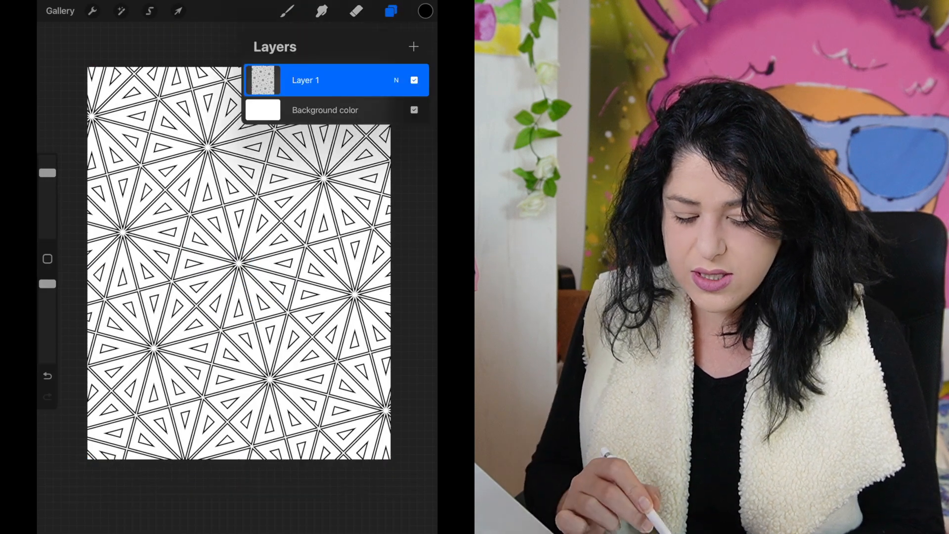
{"action": "left_click", "coordinate": [263, 81]}
{"action": "left_click", "coordinate": [208, 150]}
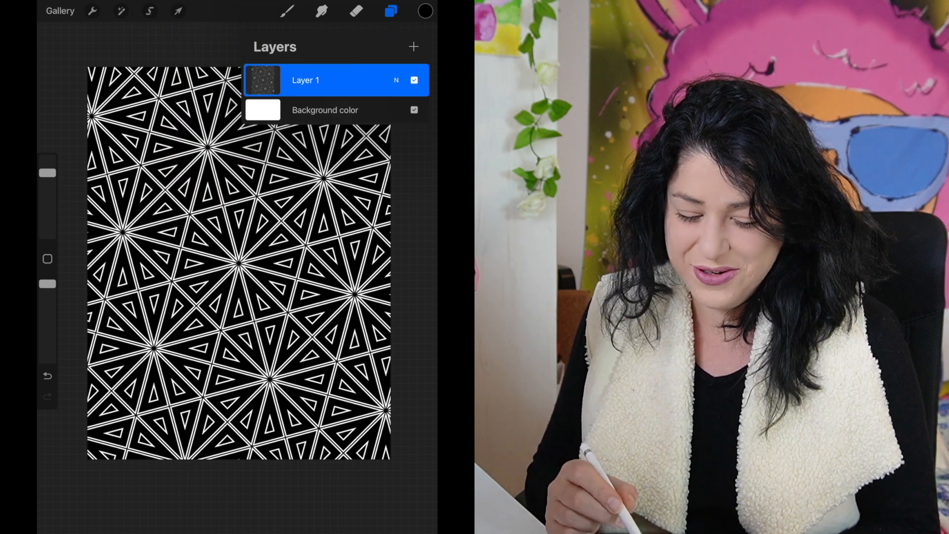
{"action": "key", "text": "ctrl+z"}
Set the line pattern layer as the Reference and add a new layer above it
{"action": "left_click", "coordinate": [263, 80]}
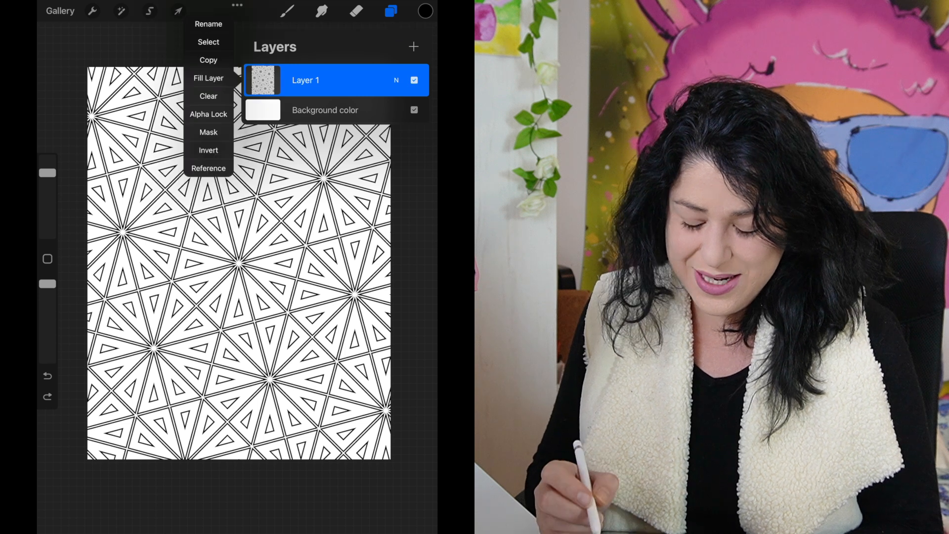
{"action": "left_click", "coordinate": [209, 168]}
{"action": "left_click", "coordinate": [414, 47]}
Choose a light cyan and ColorDrop it into one outer triangle of the upper-left full star
{"action": "left_click", "coordinate": [425, 11]}
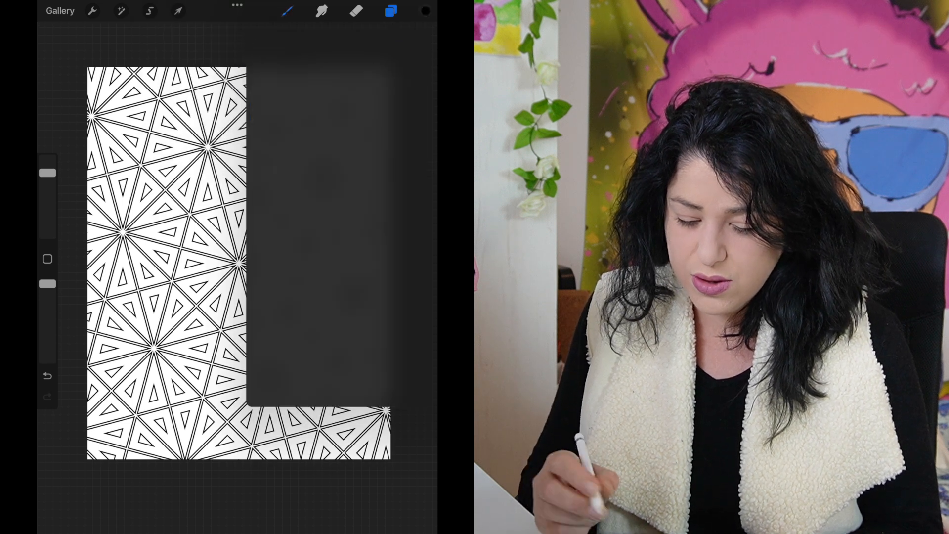
{"action": "left_click_drag", "start_coordinate": [331, 64], "coordinate": [322, 54]}
{"action": "left_click_drag", "start_coordinate": [426, 11], "coordinate": [249, 138]}
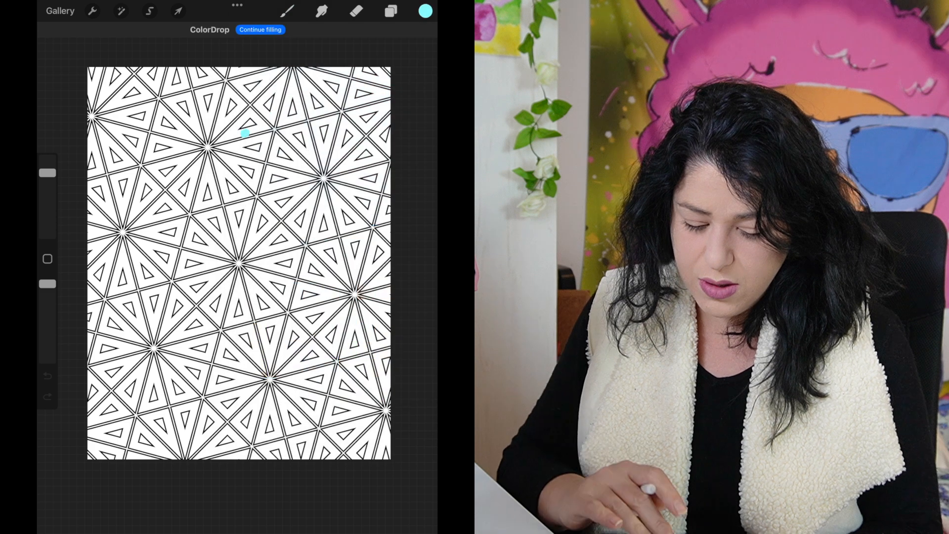
Continue filling the remaining outer triangles of the upper-left full star with light cyan, leaving the small inner triangles white
{"action": "scroll", "coordinate": [258, 187], "scroll_direction": "up", "scroll_amount": 5}
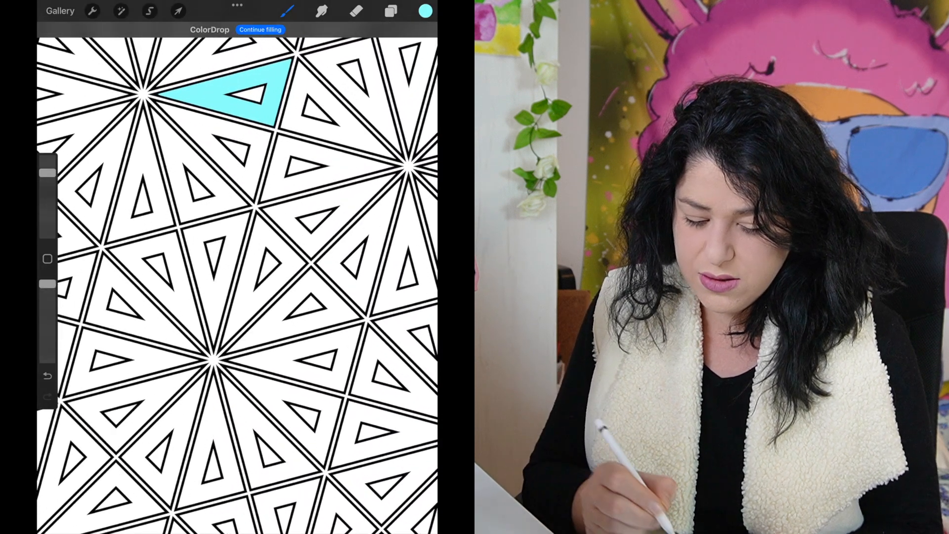
{"action": "left_click", "coordinate": [220, 130]}
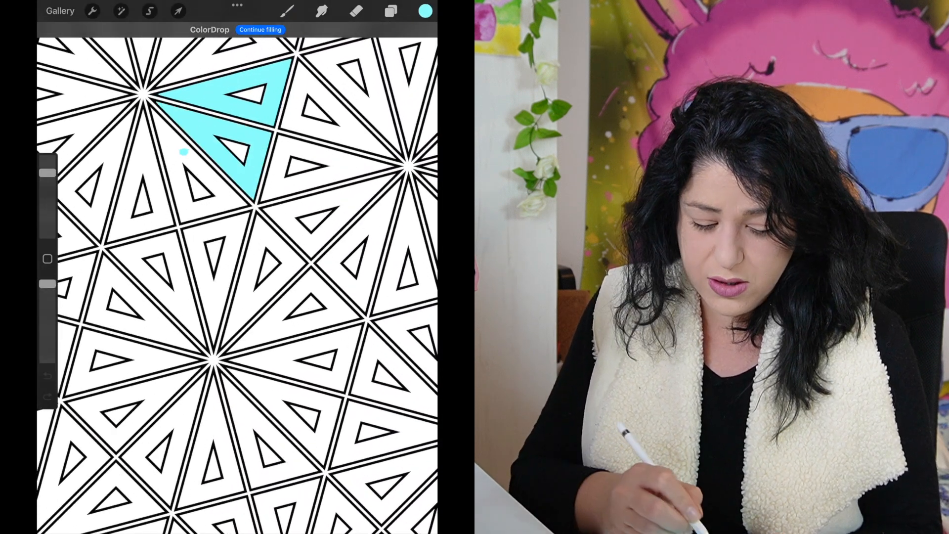
{"action": "left_click", "coordinate": [171, 163]}
{"action": "left_click", "coordinate": [137, 156]}
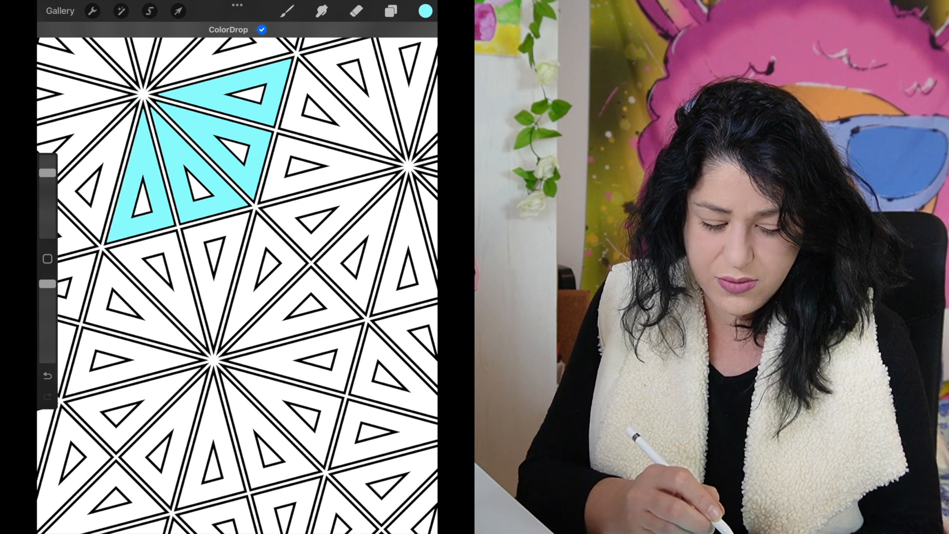
{"action": "left_click", "coordinate": [104, 220]}
{"action": "left_click", "coordinate": [94, 121]}
{"action": "left_click", "coordinate": [116, 94]}
{"action": "left_click", "coordinate": [99, 70]}
{"action": "left_click", "coordinate": [124, 59]}
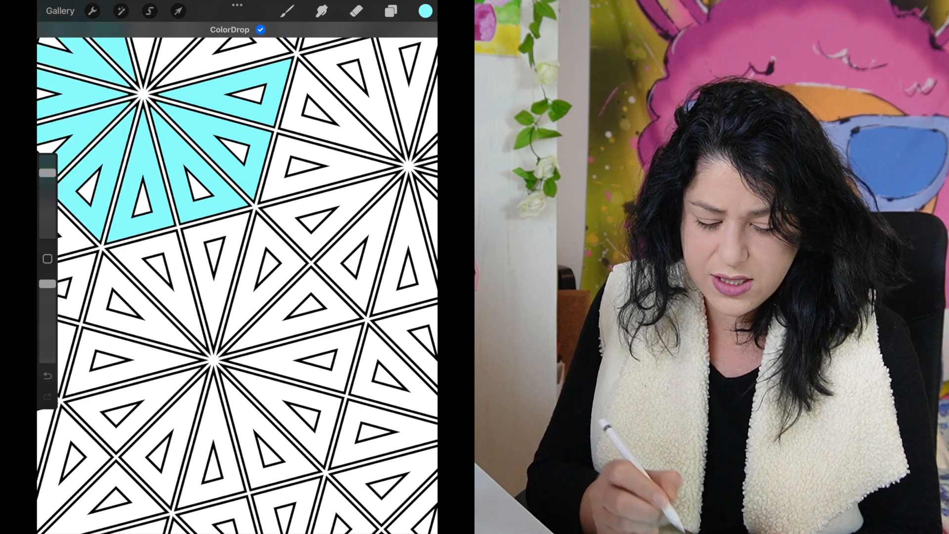
{"action": "left_click", "coordinate": [143, 59]}
{"action": "left_click", "coordinate": [166, 59]}
{"action": "left_click", "coordinate": [237, 47]}
Fill all outer triangles of the star cut by the page's right edge with light cyan
{"action": "scroll", "coordinate": [238, 277], "scroll_direction": "down", "scroll_amount": 5}
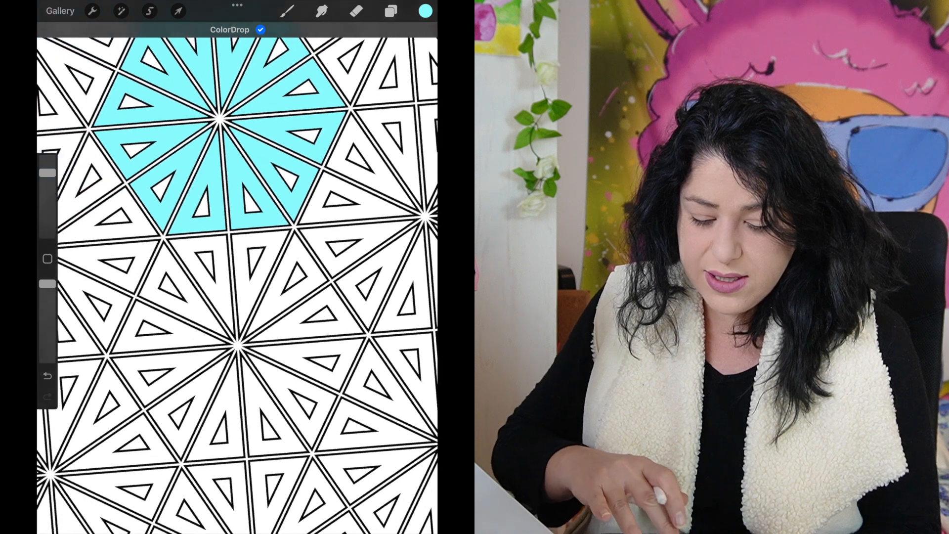
{"action": "scroll", "coordinate": [218, 247], "scroll_direction": "down", "scroll_amount": 2}
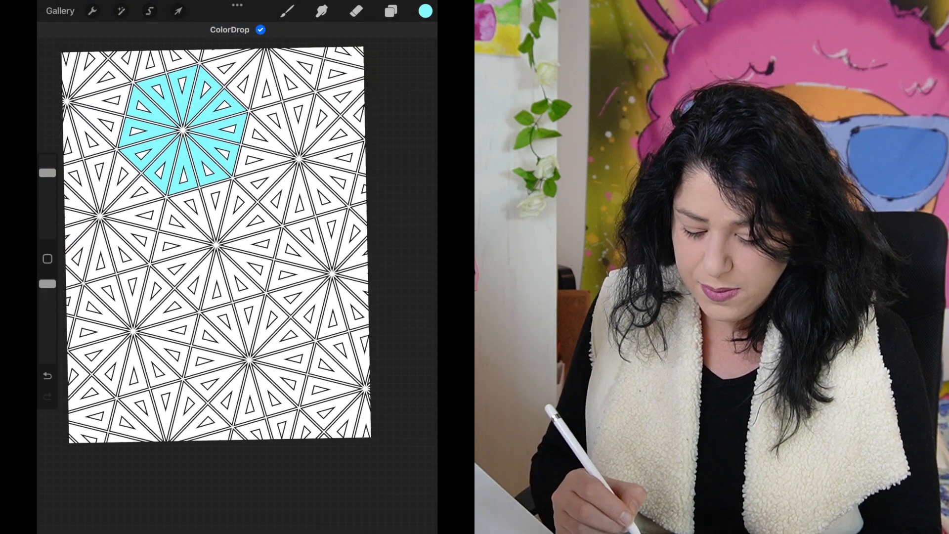
{"action": "left_click", "coordinate": [293, 253]}
{"action": "left_click", "coordinate": [311, 241]}
{"action": "left_click", "coordinate": [331, 233]}
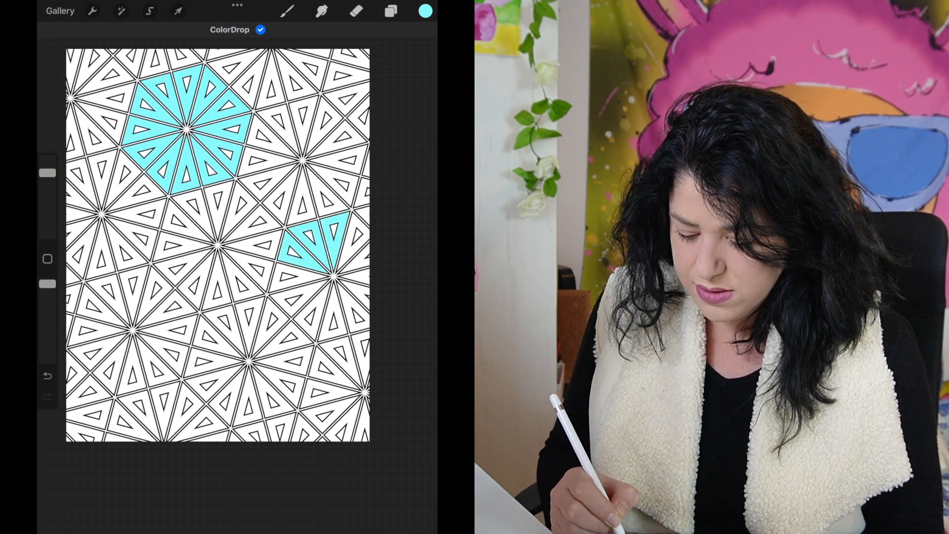
{"action": "left_click", "coordinate": [352, 233]}
{"action": "left_click", "coordinate": [360, 257]}
{"action": "left_click", "coordinate": [358, 277]}
{"action": "left_click", "coordinate": [355, 297]}
{"action": "left_click", "coordinate": [352, 316]}
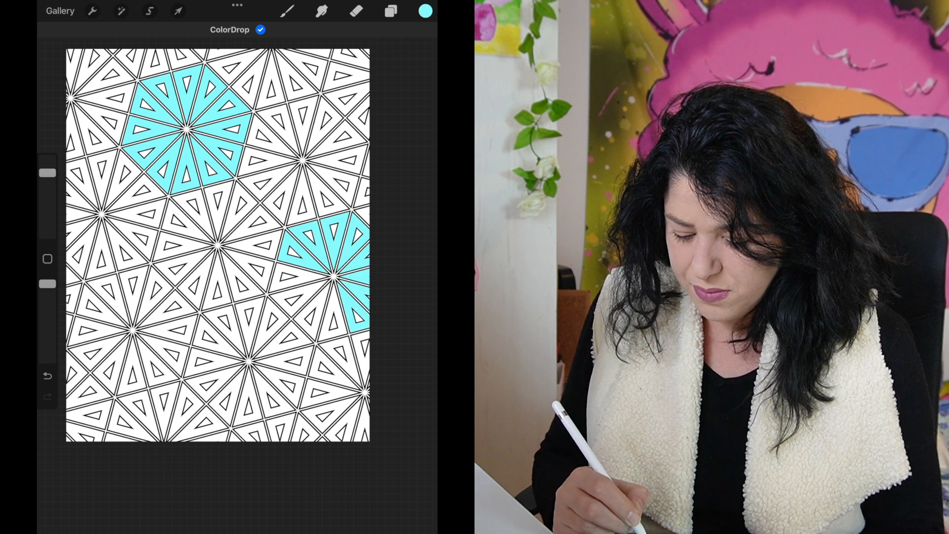
{"action": "left_click", "coordinate": [332, 319]}
{"action": "left_click", "coordinate": [312, 312]}
{"action": "left_click", "coordinate": [291, 300]}
{"action": "left_click", "coordinate": [297, 277]}
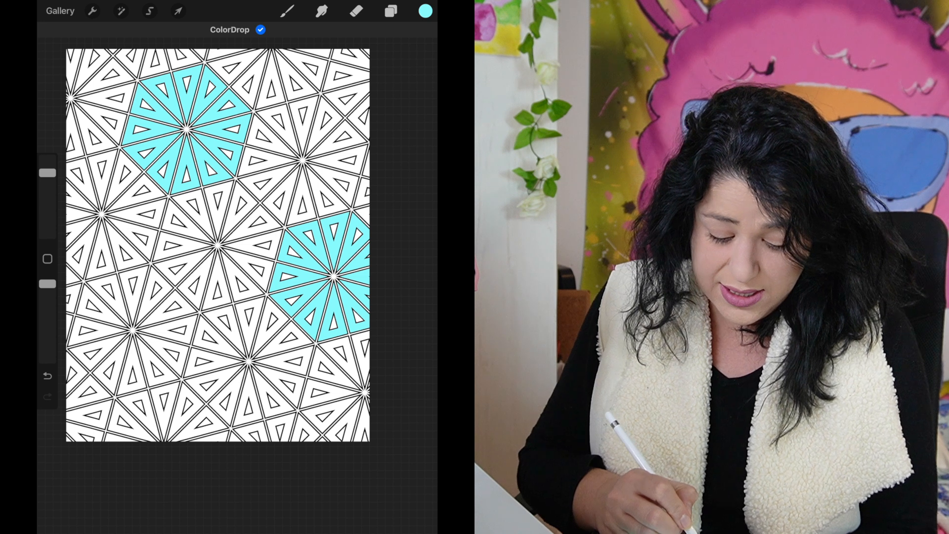
Fill all outer triangles of the lower-left star with light cyan
{"action": "left_click", "coordinate": [168, 309]}
{"action": "left_click", "coordinate": [154, 294]}
{"action": "left_click", "coordinate": [134, 292]}
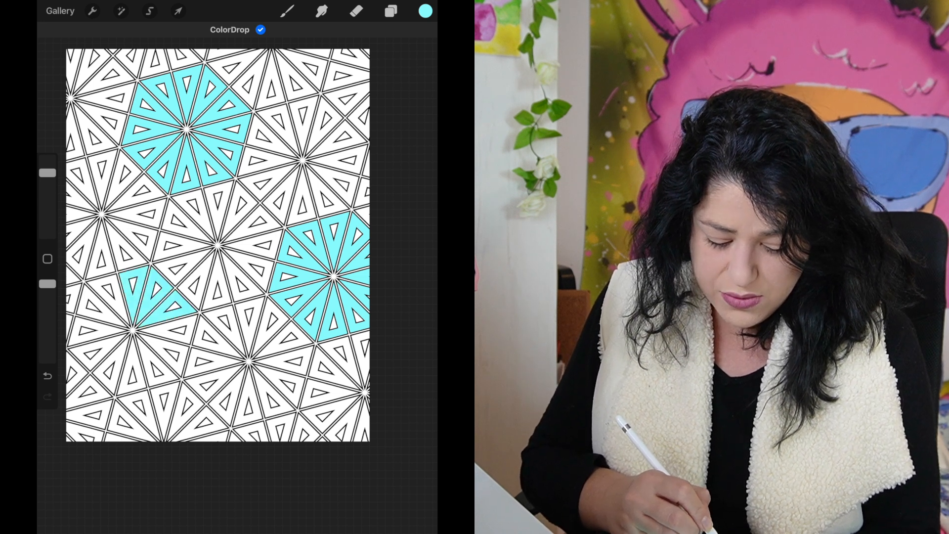
{"action": "left_click", "coordinate": [111, 299]}
{"action": "left_click", "coordinate": [97, 312]}
{"action": "left_click", "coordinate": [87, 333]}
{"action": "left_click", "coordinate": [101, 353]}
{"action": "left_click", "coordinate": [114, 373]}
{"action": "left_click", "coordinate": [134, 371]}
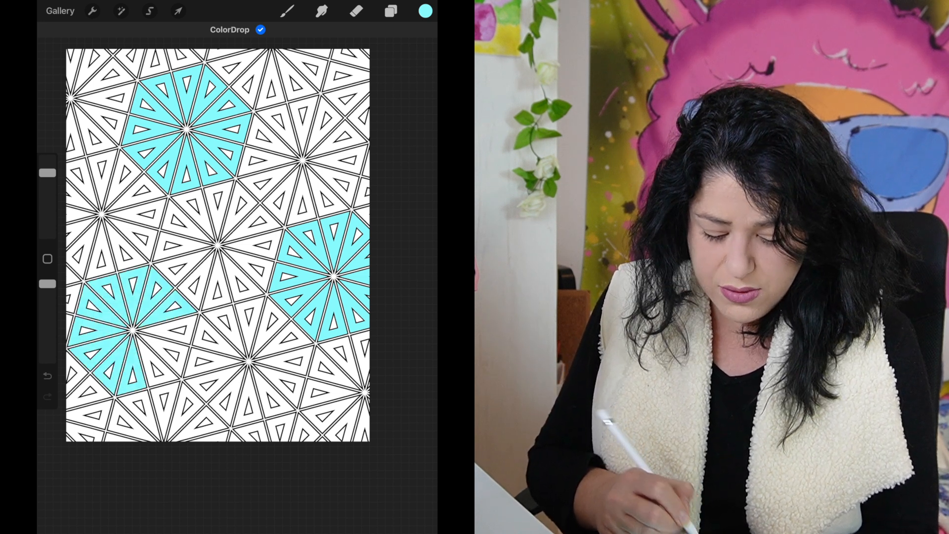
{"action": "left_click", "coordinate": [158, 361]}
{"action": "left_click", "coordinate": [166, 357]}
{"action": "left_click", "coordinate": [170, 329]}
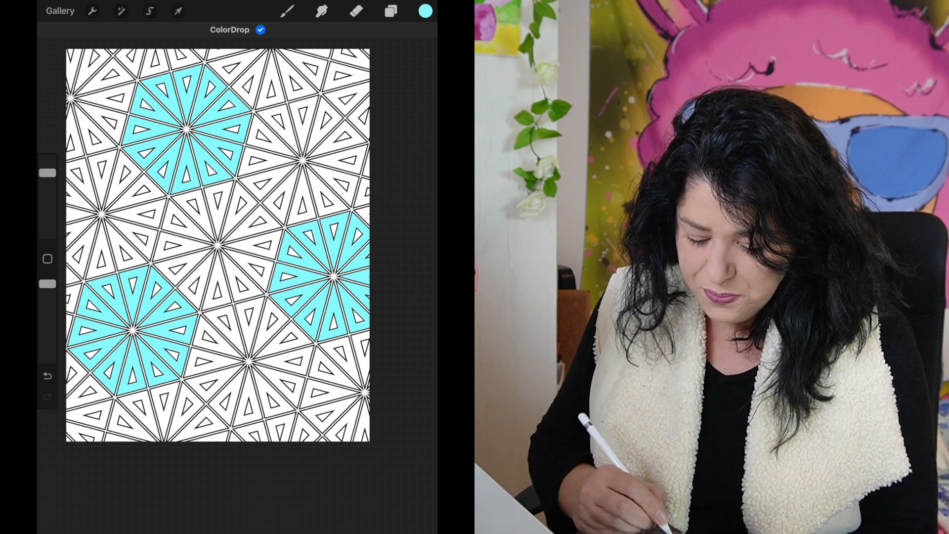
Fill the partial stars at the page's bottom edge and upper-right corner with the same light cyan
{"action": "left_click", "coordinate": [252, 431]}
{"action": "left_click", "coordinate": [236, 437]}
{"action": "left_click", "coordinate": [281, 427]}
{"action": "left_click", "coordinate": [305, 428]}
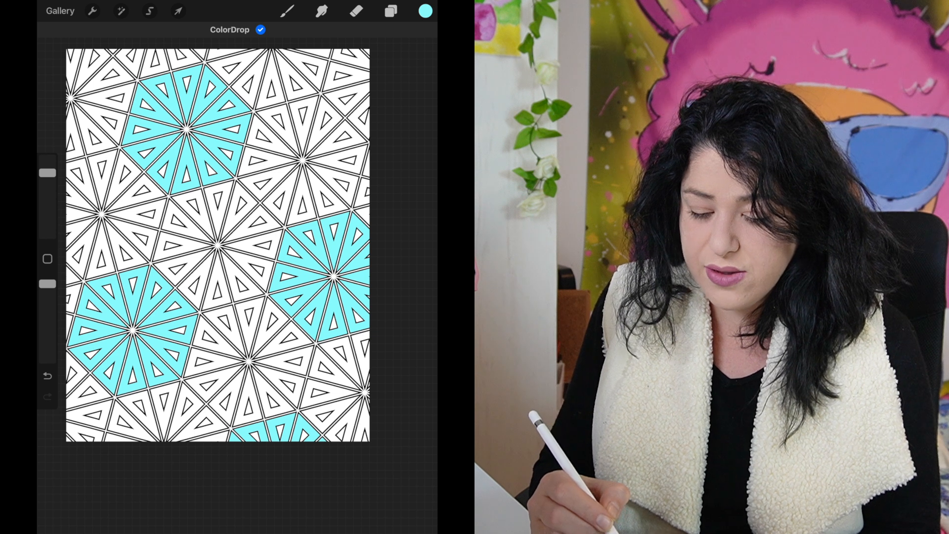
{"action": "left_click", "coordinate": [346, 75]}
{"action": "left_click", "coordinate": [350, 100]}
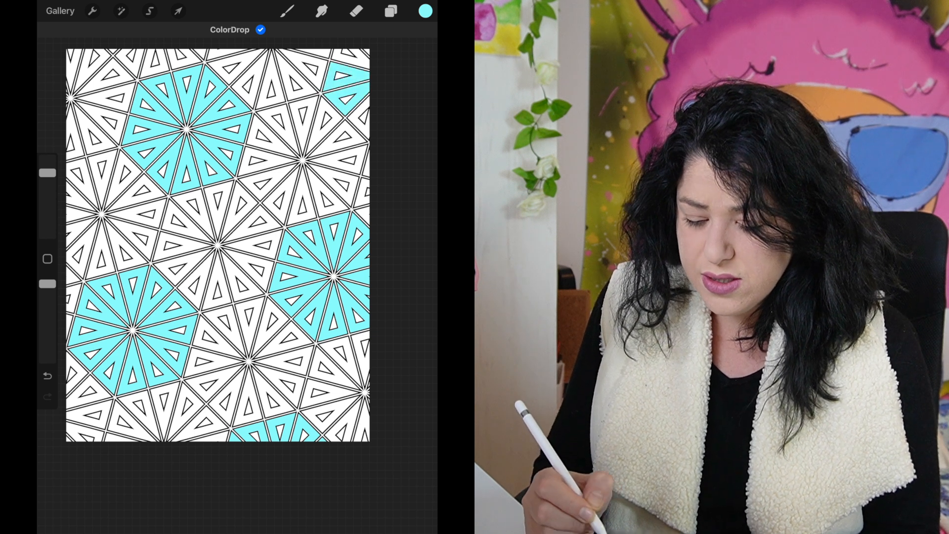
{"action": "left_click", "coordinate": [354, 58]}
{"action": "left_click", "coordinate": [363, 119]}
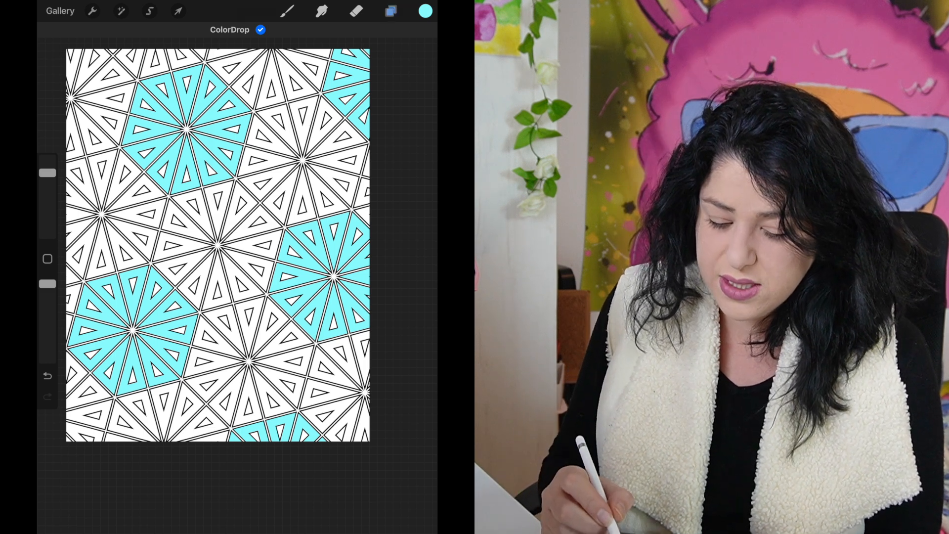
Turn on Alpha Lock for the cyan fill layer and set the color to a darker teal
{"action": "left_click", "coordinate": [390, 10]}
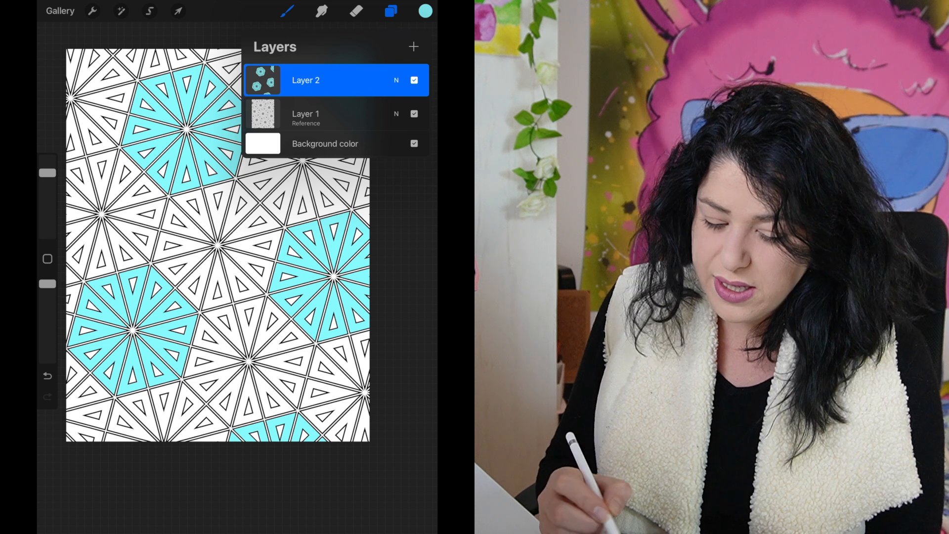
{"action": "left_click", "coordinate": [262, 80]}
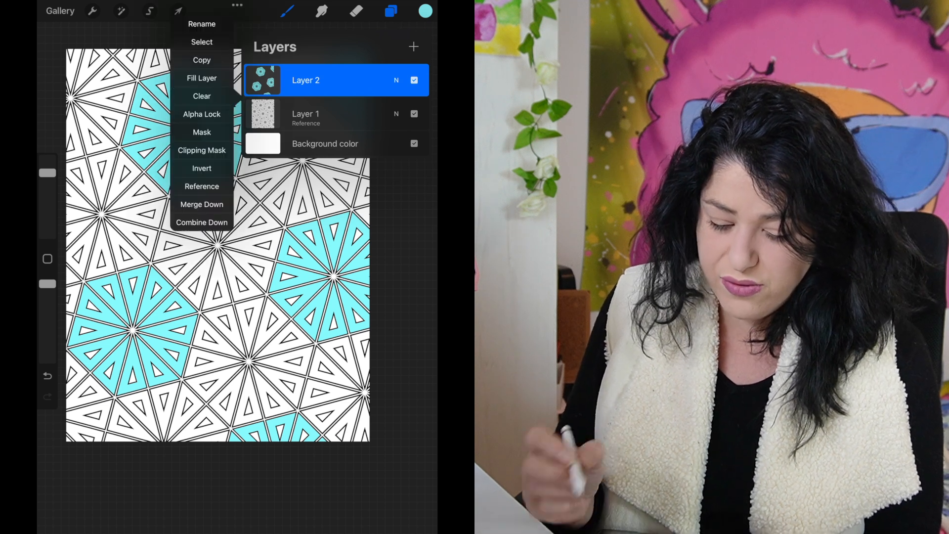
{"action": "left_click", "coordinate": [425, 11]}
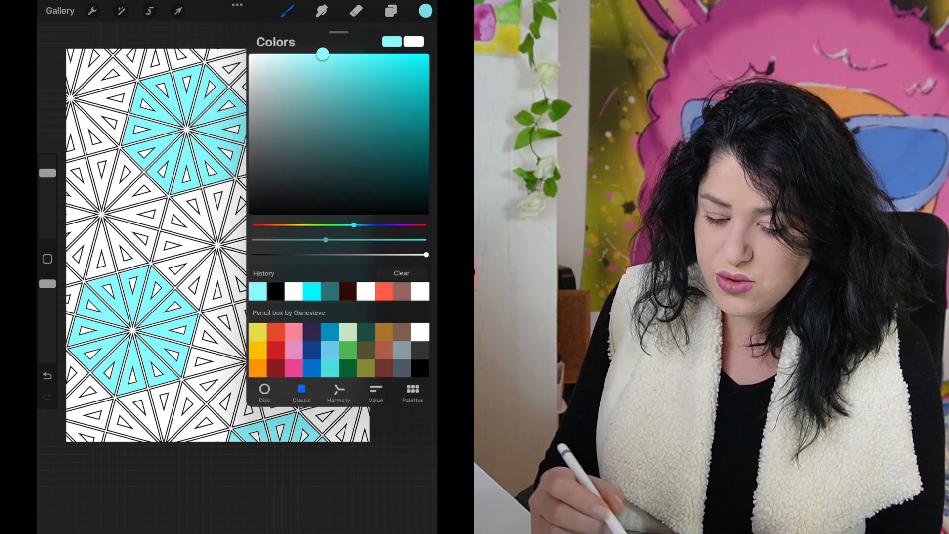
{"action": "left_click", "coordinate": [399, 100]}
{"action": "left_click", "coordinate": [287, 10]}
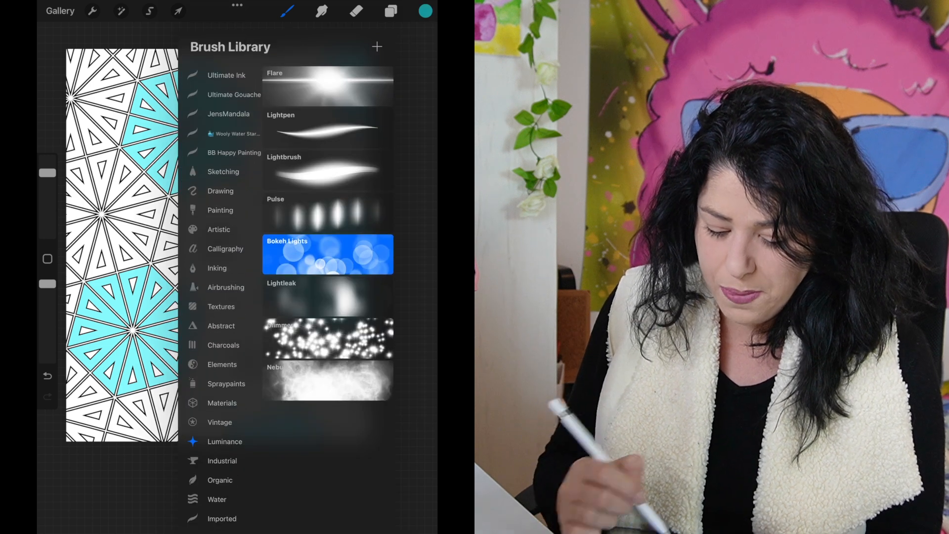
{"action": "left_click", "coordinate": [287, 11]}
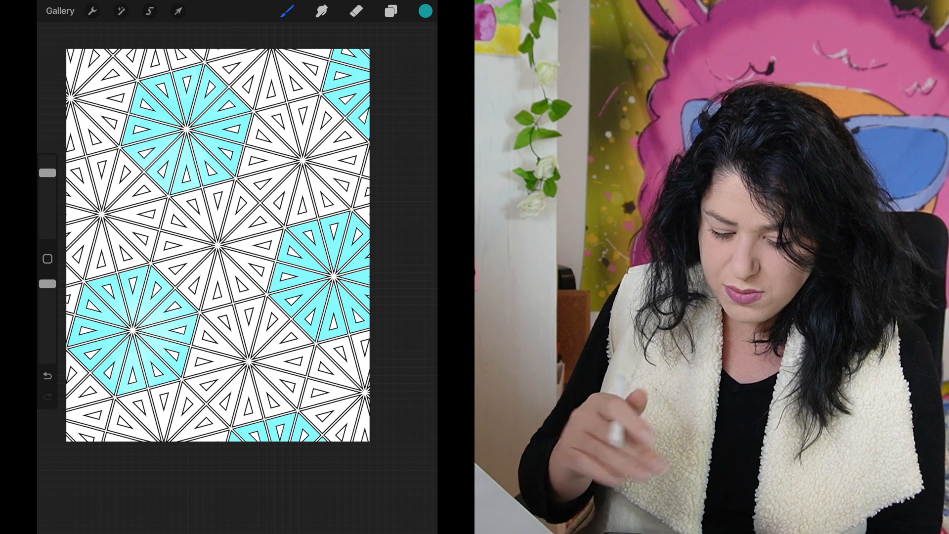
{"action": "left_click", "coordinate": [47, 375]}
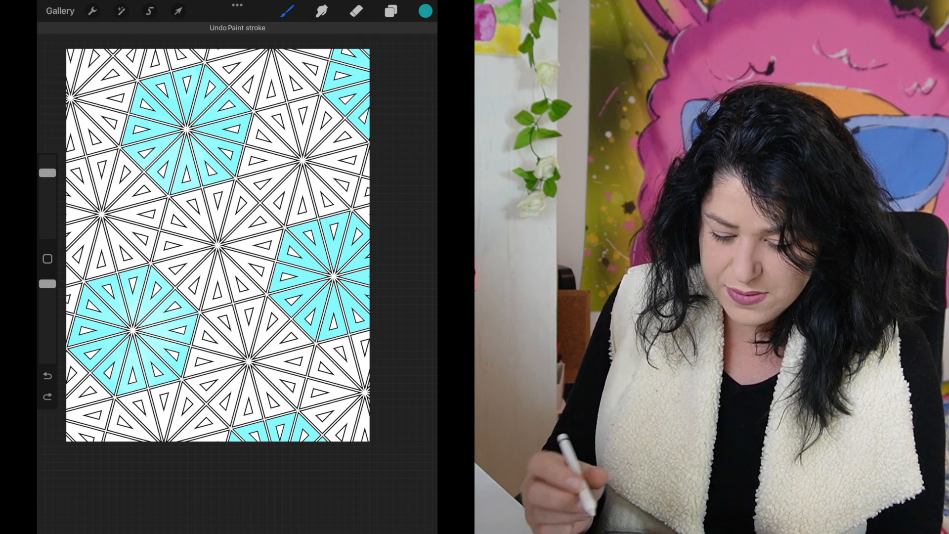
Shade the outer edges of the lower-left cyan star with dark teal using the recently used Grunge brush
{"action": "left_click", "coordinate": [287, 11]}
{"action": "scroll", "coordinate": [223, 297], "scroll_direction": "up", "scroll_amount": 20}
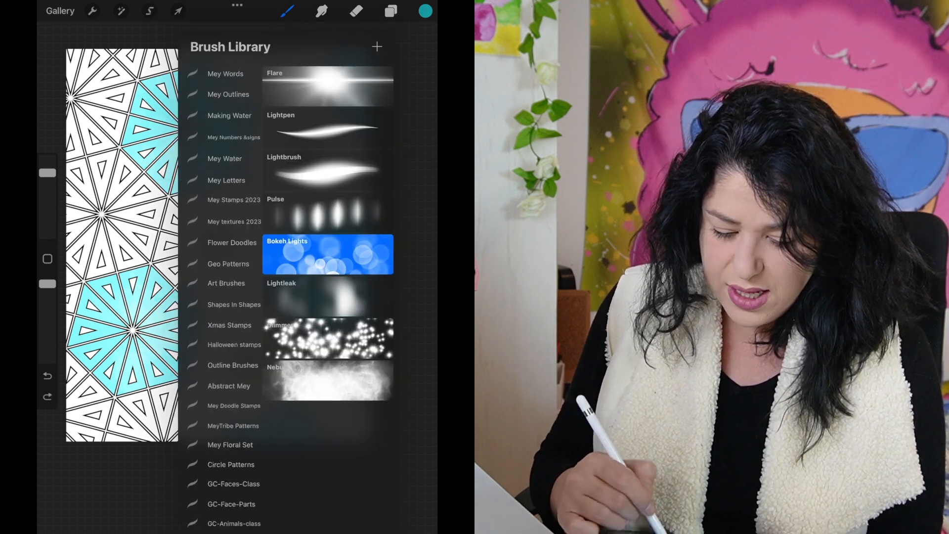
{"action": "left_click", "coordinate": [218, 93]}
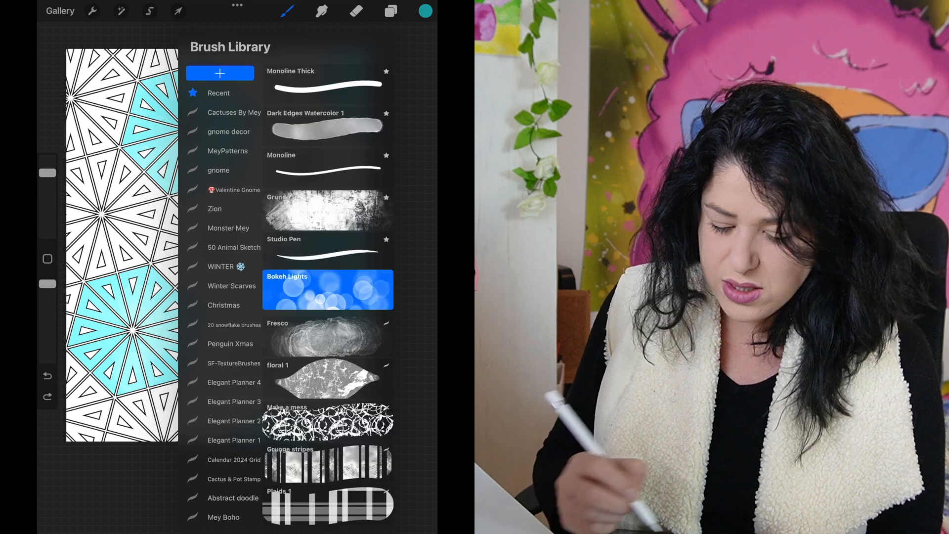
{"action": "left_click", "coordinate": [328, 212]}
{"action": "left_click", "coordinate": [287, 11]}
{"action": "left_click_drag", "start_coordinate": [173, 376], "coordinate": [188, 327]}
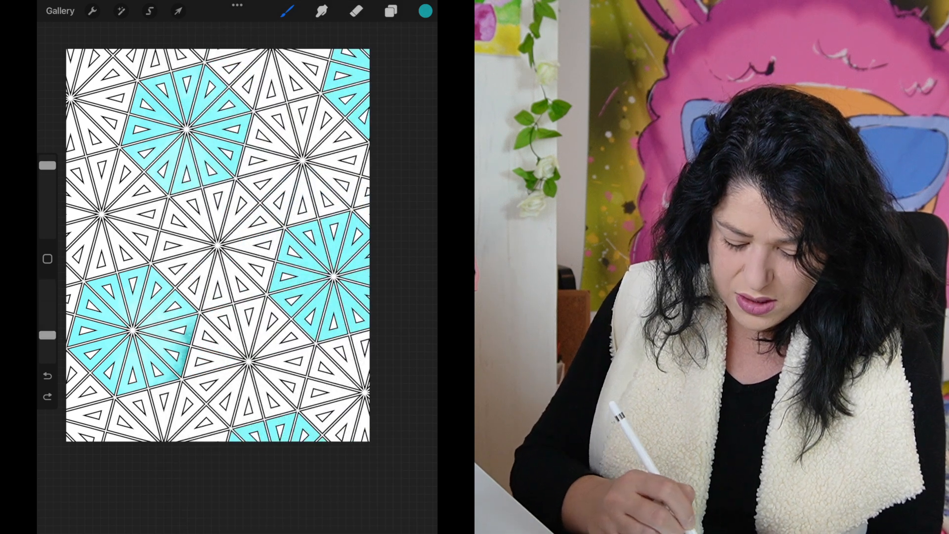
{"action": "mouse_move", "coordinate": [170, 289]}
{"action": "left_mouse_down"}
{"action": "mouse_move", "coordinate": [134, 269]}
{"action": "mouse_move", "coordinate": [90, 285]}
{"action": "mouse_move", "coordinate": [71, 342]}
{"action": "mouse_move", "coordinate": [119, 393]}
{"action": "mouse_move", "coordinate": [173, 382]}
{"action": "mouse_move", "coordinate": [192, 320]}
{"action": "left_mouse_up"}
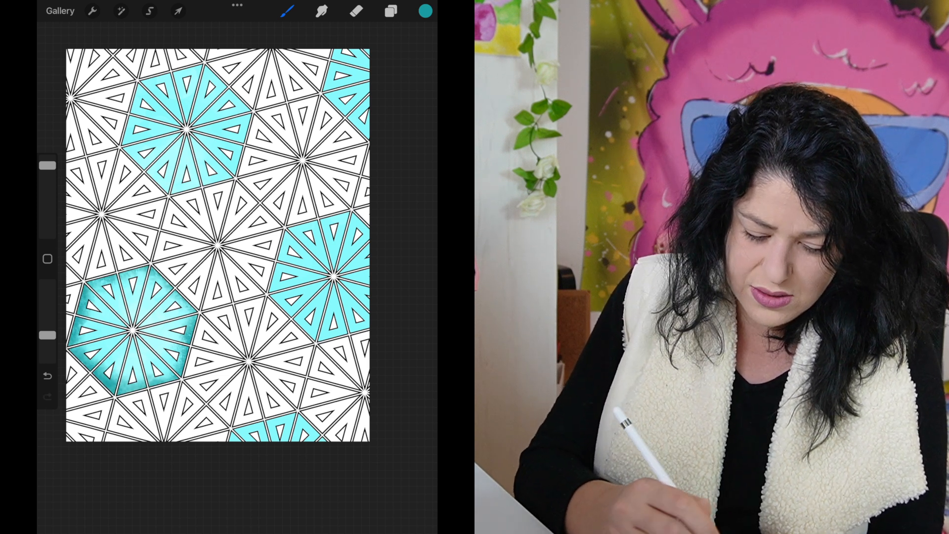
Shade the outer edges of the upper-left cyan star and the upper-right corner star with dark teal
{"action": "left_click_drag", "start_coordinate": [126, 151], "coordinate": [168, 190]}
{"action": "mouse_move", "coordinate": [154, 82]}
{"action": "left_mouse_down"}
{"action": "mouse_move", "coordinate": [200, 67]}
{"action": "mouse_move", "coordinate": [249, 111]}
{"action": "mouse_move", "coordinate": [242, 168]}
{"action": "mouse_move", "coordinate": [173, 191]}
{"action": "left_mouse_up"}
{"action": "left_click_drag", "start_coordinate": [331, 99], "coordinate": [365, 136]}
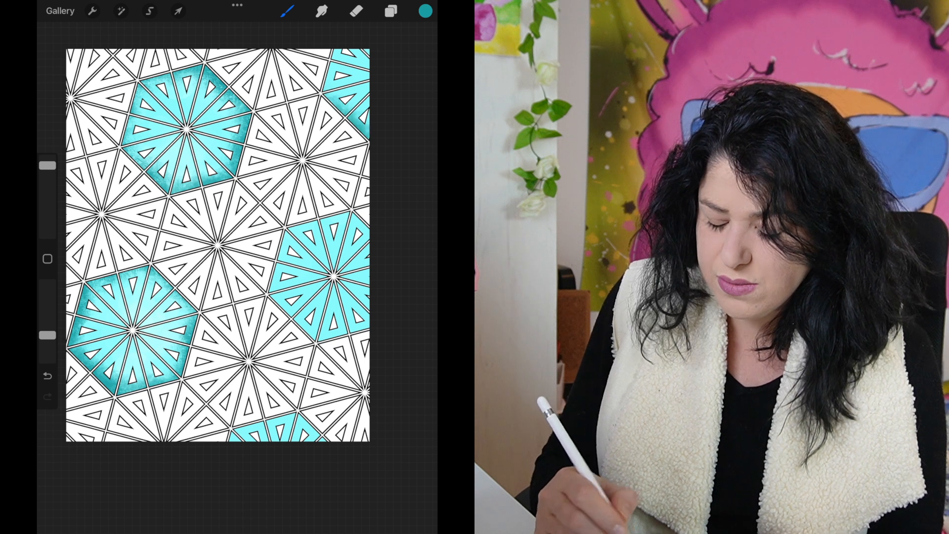
{"action": "left_click_drag", "start_coordinate": [337, 63], "coordinate": [327, 90]}
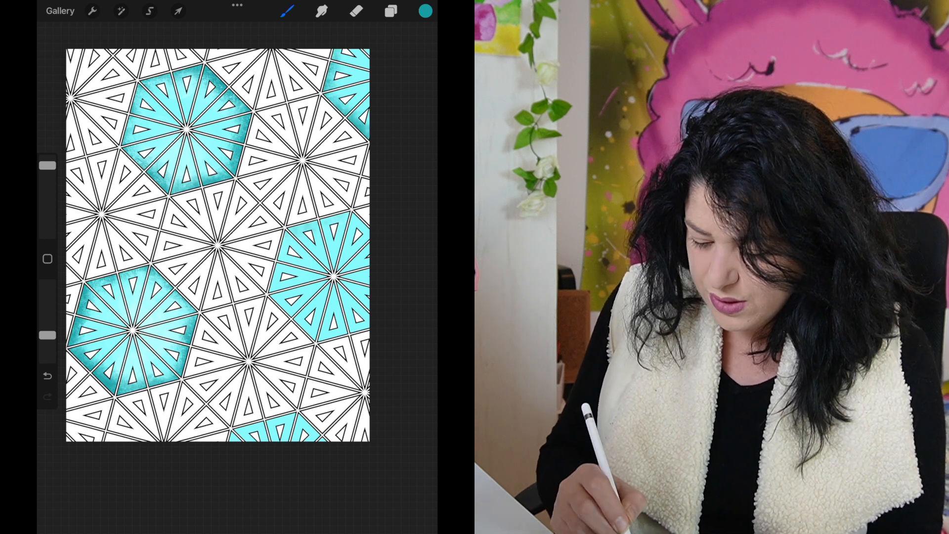
Shade the outer edges of the cyan stars at the page's right and bottom edges with dark teal
{"action": "left_click_drag", "start_coordinate": [349, 214], "coordinate": [290, 234]}
{"action": "left_click_drag", "start_coordinate": [352, 214], "coordinate": [369, 231]}
{"action": "mouse_move", "coordinate": [284, 234]}
{"action": "left_mouse_down"}
{"action": "mouse_move", "coordinate": [271, 289]}
{"action": "mouse_move", "coordinate": [307, 330]}
{"action": "mouse_move", "coordinate": [314, 338]}
{"action": "mouse_move", "coordinate": [369, 311]}
{"action": "left_mouse_up"}
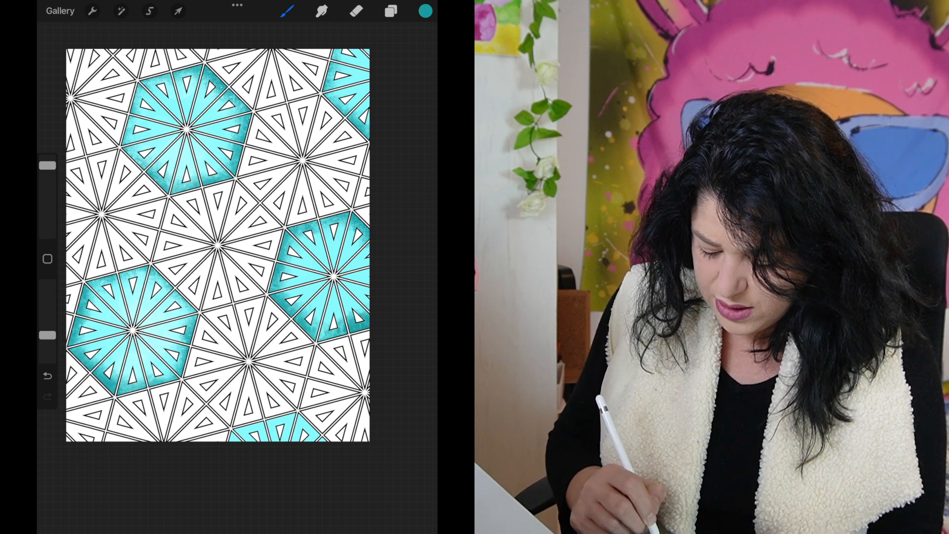
{"action": "left_click_drag", "start_coordinate": [236, 433], "coordinate": [305, 416]}
{"action": "left_click_drag", "start_coordinate": [233, 439], "coordinate": [242, 433]}
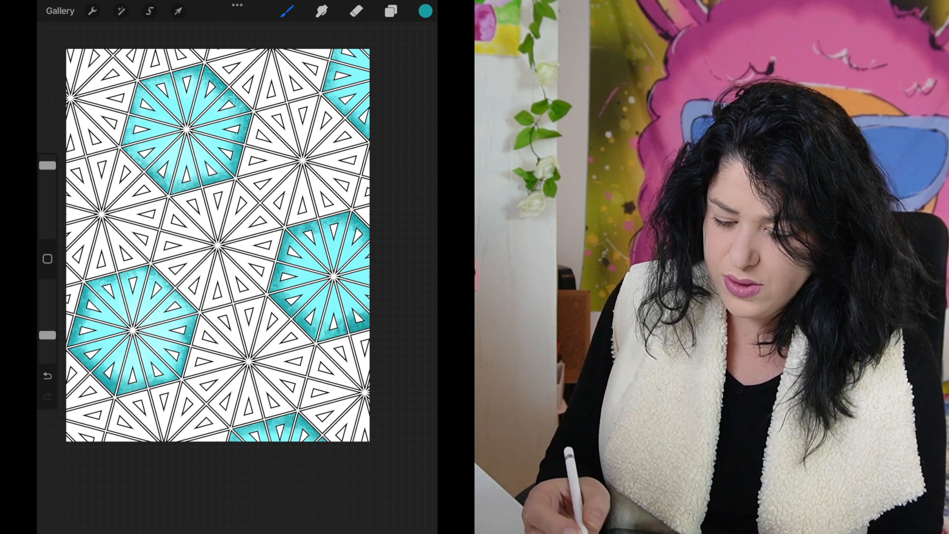
Add a new layer above the cyan fill layer and open the color picker
{"action": "left_click", "coordinate": [391, 10]}
{"action": "left_click", "coordinate": [414, 46]}
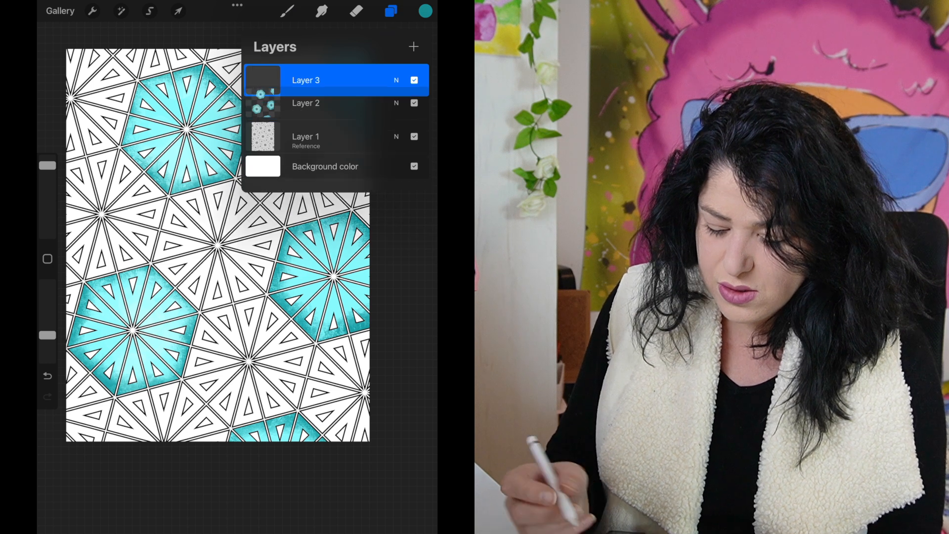
{"action": "left_click", "coordinate": [425, 11]}
{"action": "left_click", "coordinate": [348, 350]}
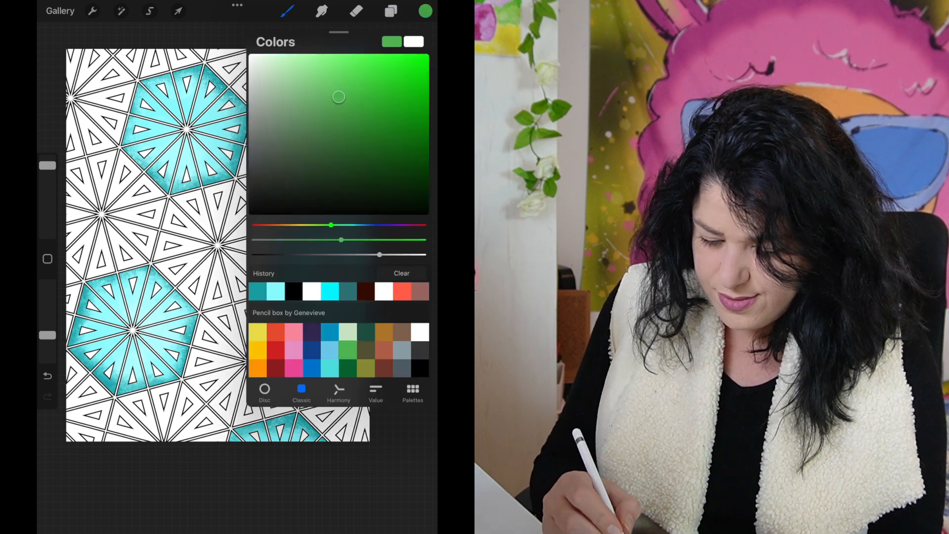
{"action": "left_click_drag", "start_coordinate": [339, 97], "coordinate": [323, 66]}
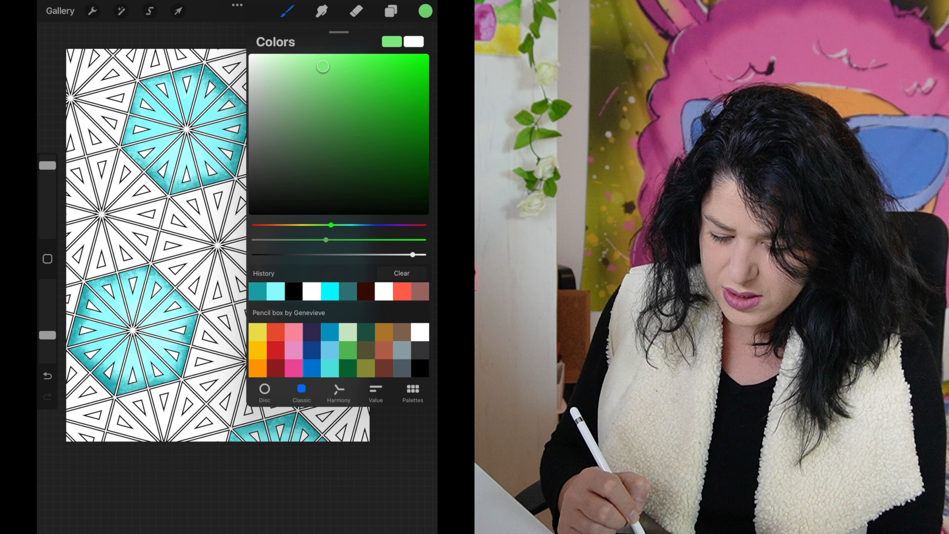
{"action": "left_click", "coordinate": [330, 350]}
Choose a bright pink from the palette and fill the upper outer triangles of the page's central star with it
{"action": "left_click", "coordinate": [294, 350]}
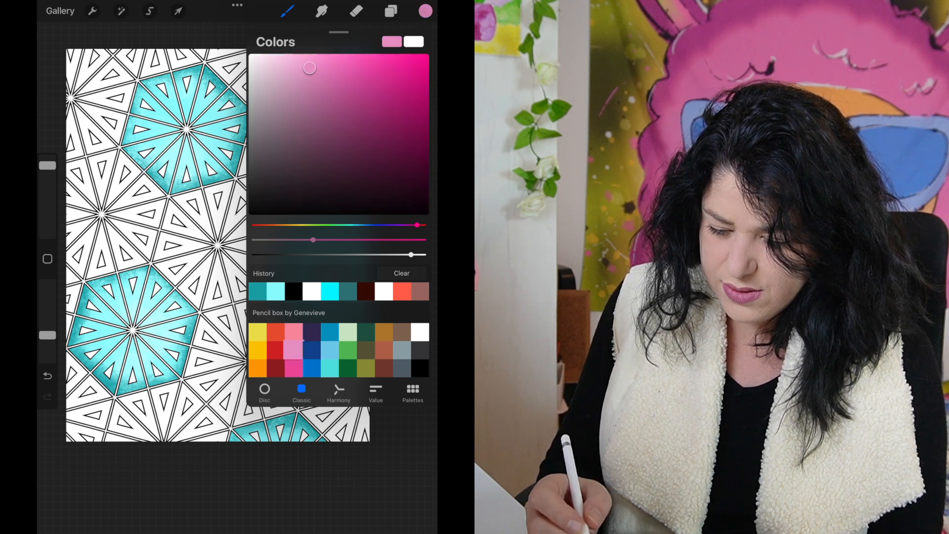
{"action": "left_click", "coordinate": [294, 369]}
{"action": "left_click_drag", "start_coordinate": [425, 11], "coordinate": [192, 233]}
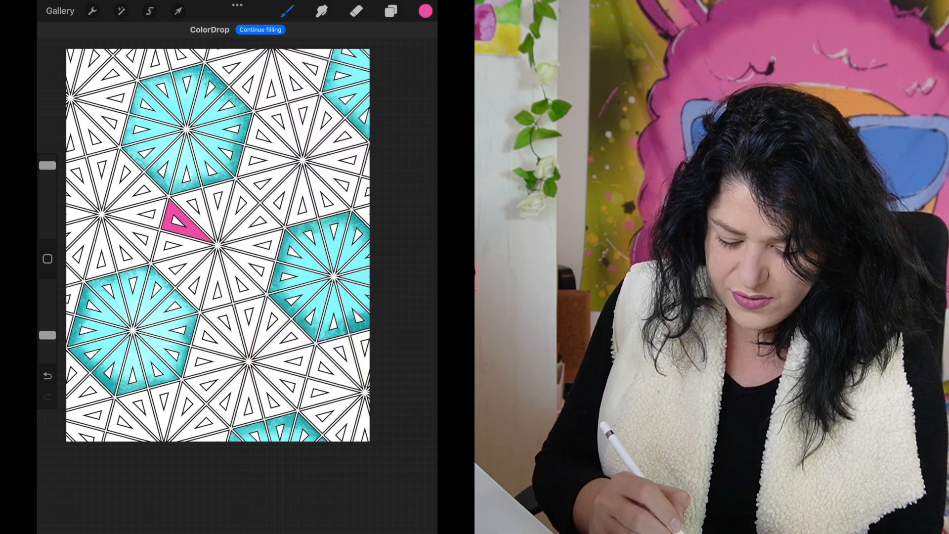
{"action": "left_click", "coordinate": [260, 29]}
{"action": "left_click", "coordinate": [196, 212]}
{"action": "left_click", "coordinate": [217, 205]}
{"action": "left_click", "coordinate": [238, 209]}
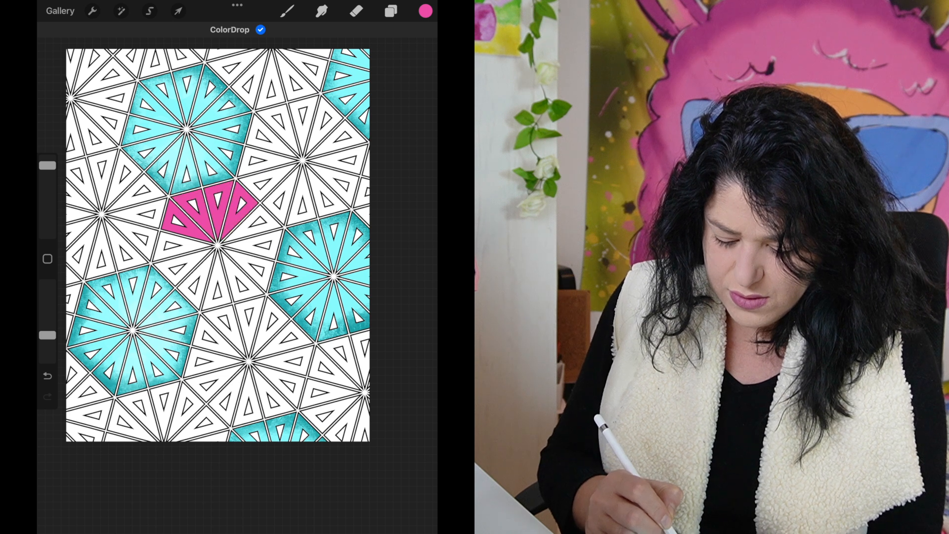
Fill the remaining outer triangles of the central star with bright pink, leaving the small inner triangles white
{"action": "left_click", "coordinate": [253, 225]}
{"action": "left_click", "coordinate": [260, 245]}
{"action": "left_click", "coordinate": [250, 269]}
{"action": "left_click", "coordinate": [237, 278]}
{"action": "left_click", "coordinate": [217, 278]}
{"action": "left_click", "coordinate": [199, 278]}
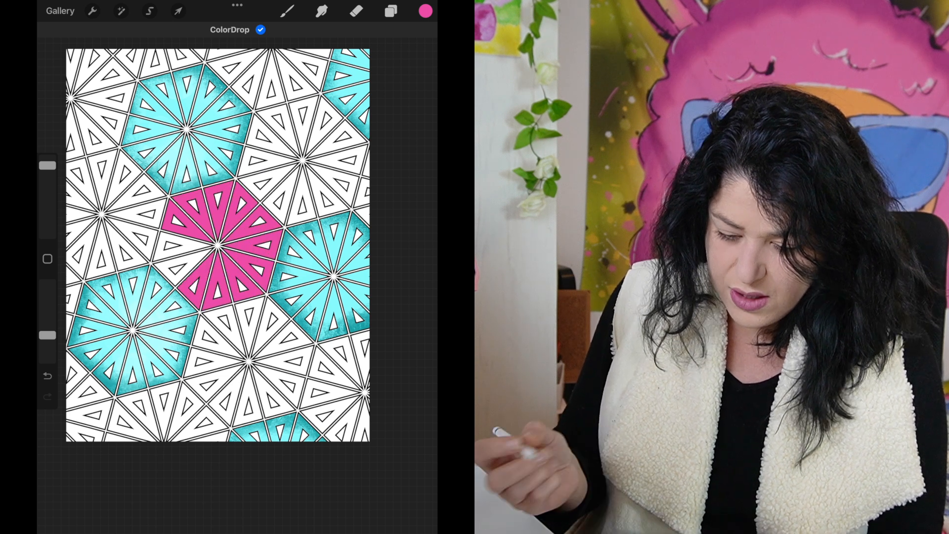
{"action": "left_click", "coordinate": [186, 266]}
{"action": "left_click", "coordinate": [184, 246]}
Fill all outer triangles of the partial star at the page's top edge with bright pink
{"action": "left_click", "coordinate": [252, 77]}
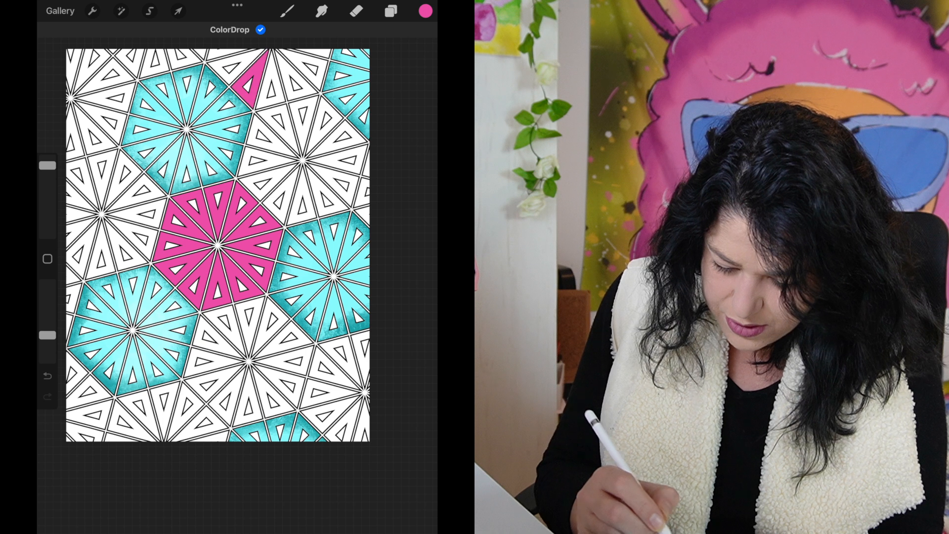
{"action": "left_click", "coordinate": [237, 62]}
{"action": "left_click", "coordinate": [221, 54]}
{"action": "left_click", "coordinate": [271, 85]}
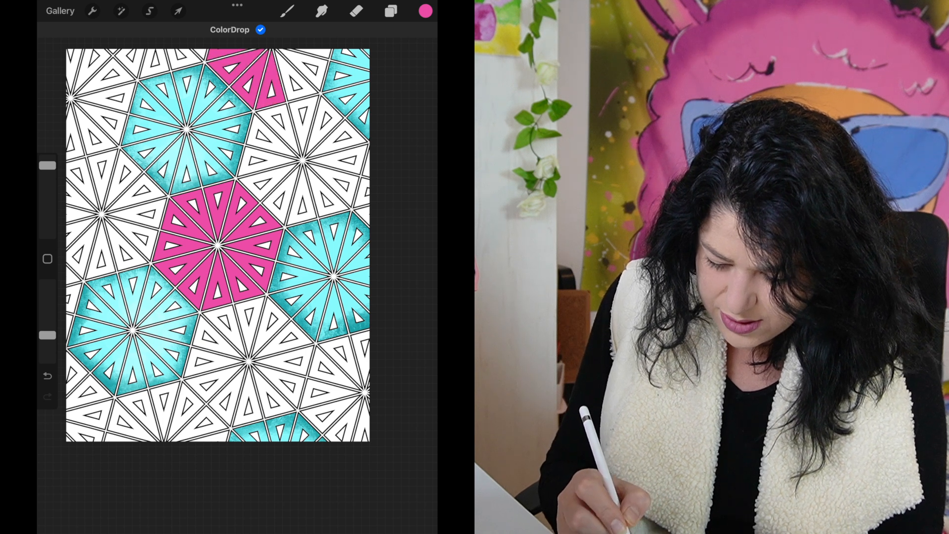
{"action": "left_click", "coordinate": [295, 77]}
{"action": "left_click", "coordinate": [305, 64]}
{"action": "left_click", "coordinate": [315, 53]}
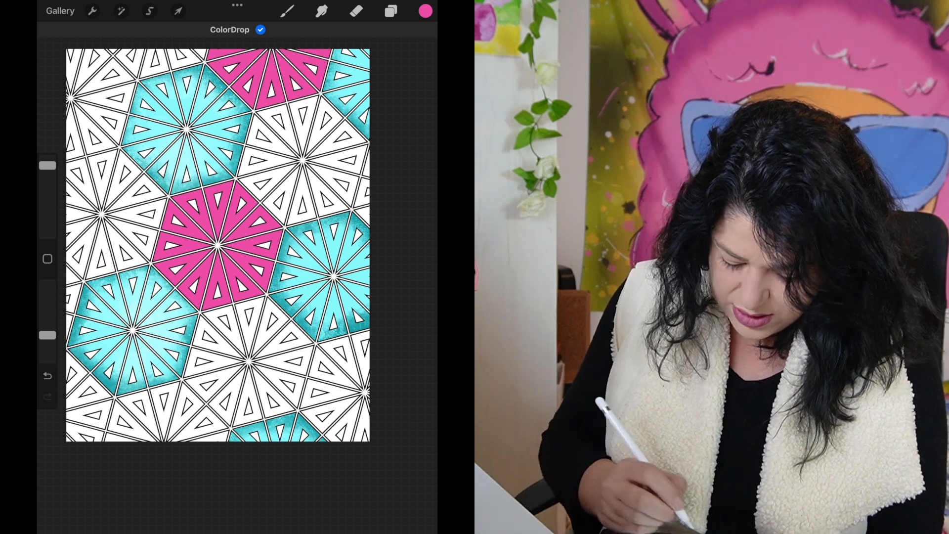
Fill all outer triangles of the partial star at the page's lower-left bottom edge with bright pink
{"action": "left_click", "coordinate": [184, 412]}
{"action": "left_click", "coordinate": [165, 407]}
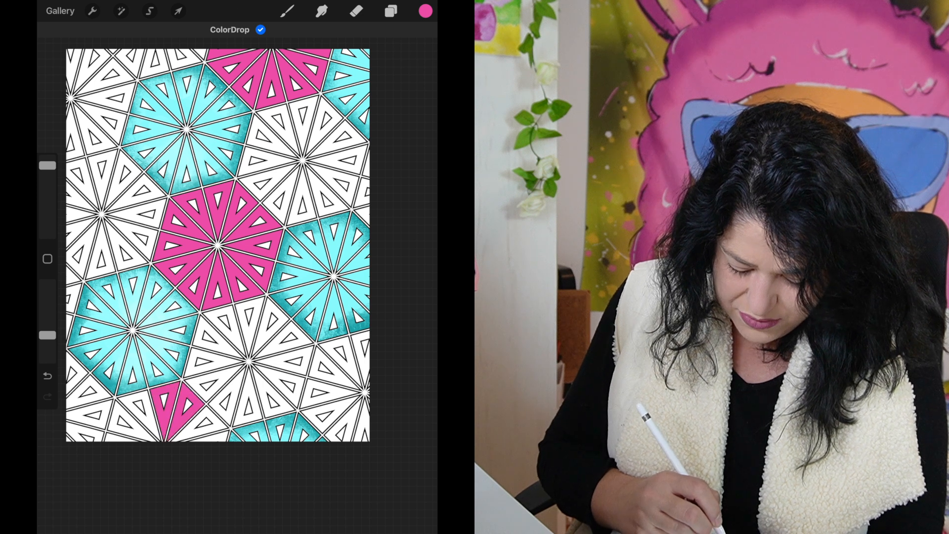
{"action": "left_click", "coordinate": [143, 415]}
{"action": "left_click", "coordinate": [130, 424]}
{"action": "left_click", "coordinate": [118, 437]}
{"action": "left_click", "coordinate": [192, 427]}
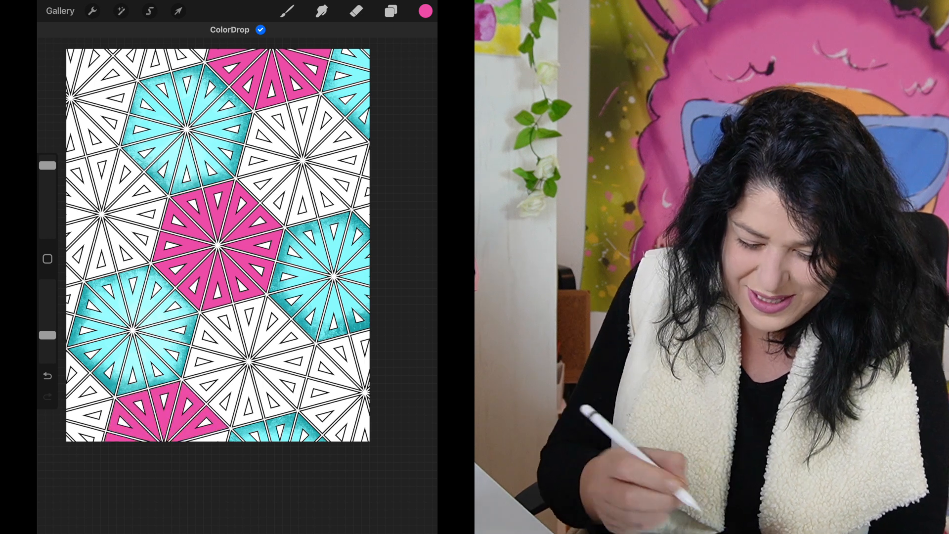
{"action": "left_click", "coordinate": [216, 436]}
Turn on Alpha Lock for the layer holding the pink fills
{"action": "left_click", "coordinate": [391, 10]}
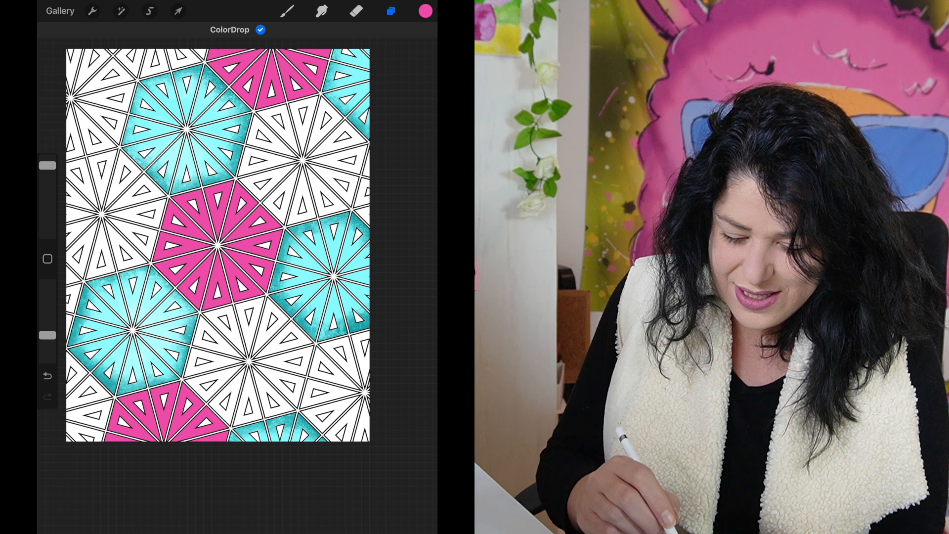
{"action": "left_click", "coordinate": [306, 80]}
{"action": "left_click", "coordinate": [202, 114]}
{"action": "left_click", "coordinate": [426, 11]}
{"action": "left_click_drag", "start_coordinate": [361, 66], "coordinate": [303, 55]}
{"action": "left_click", "coordinate": [148, 223]}
{"action": "left_click", "coordinate": [287, 11]}
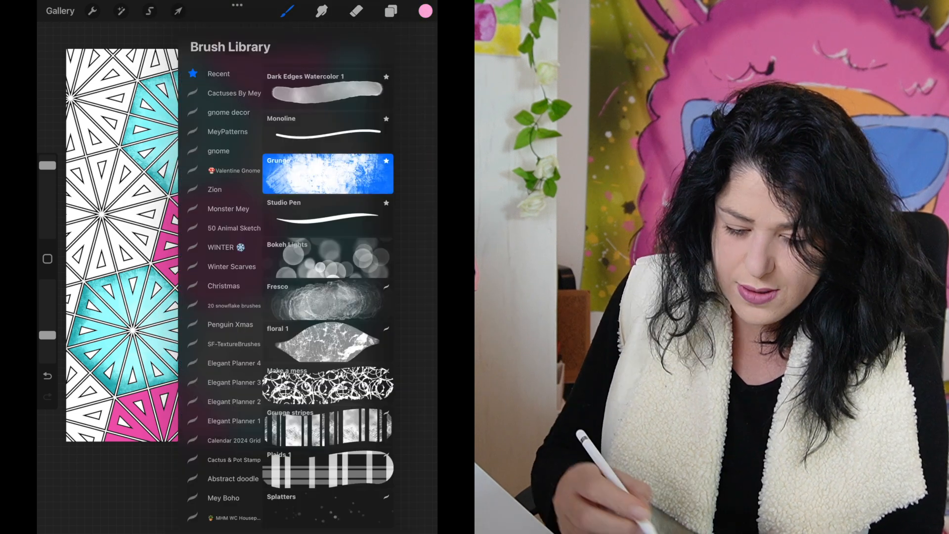
{"action": "left_click", "coordinate": [287, 11]}
{"action": "mouse_move", "coordinate": [210, 52]}
{"action": "left_mouse_down"}
{"action": "mouse_move", "coordinate": [249, 99]}
{"action": "mouse_move", "coordinate": [297, 94]}
{"action": "mouse_move", "coordinate": [324, 54]}
{"action": "left_mouse_up"}
{"action": "key", "text": "ctrl+z"}
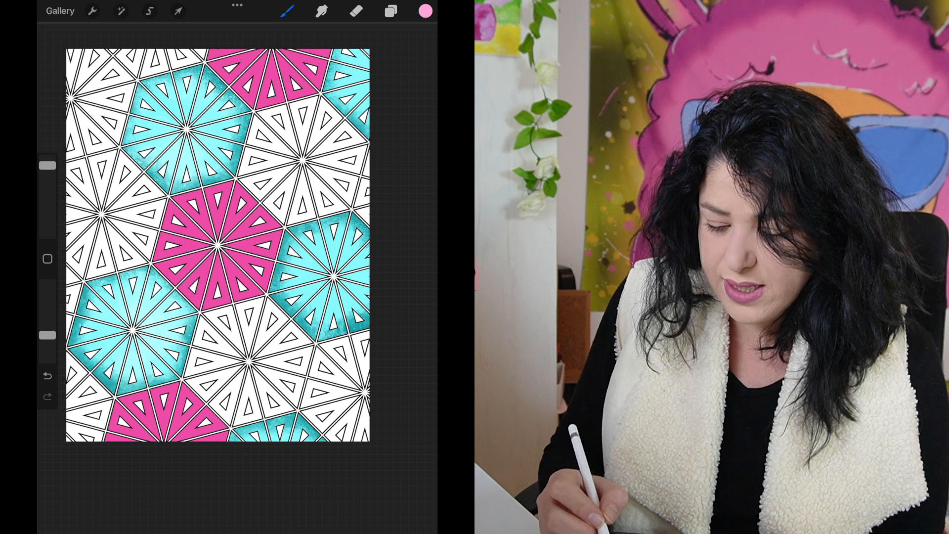
Shade the outer edges of the top, central and bottom pink stars with dark magenta using the Grunge brush
{"action": "left_click", "coordinate": [425, 11]}
{"action": "left_click", "coordinate": [399, 129]}
{"action": "left_click", "coordinate": [287, 11]}
{"action": "mouse_move", "coordinate": [222, 73]}
{"action": "left_mouse_down"}
{"action": "mouse_move", "coordinate": [252, 103]}
{"action": "mouse_move", "coordinate": [307, 94]}
{"action": "mouse_move", "coordinate": [325, 52]}
{"action": "left_mouse_up"}
{"action": "mouse_move", "coordinate": [161, 260]}
{"action": "left_mouse_down"}
{"action": "mouse_move", "coordinate": [167, 208]}
{"action": "mouse_move", "coordinate": [188, 195]}
{"action": "mouse_move", "coordinate": [227, 186]}
{"action": "mouse_move", "coordinate": [267, 218]}
{"action": "mouse_move", "coordinate": [267, 287]}
{"action": "mouse_move", "coordinate": [218, 303]}
{"action": "mouse_move", "coordinate": [164, 270]}
{"action": "left_mouse_up"}
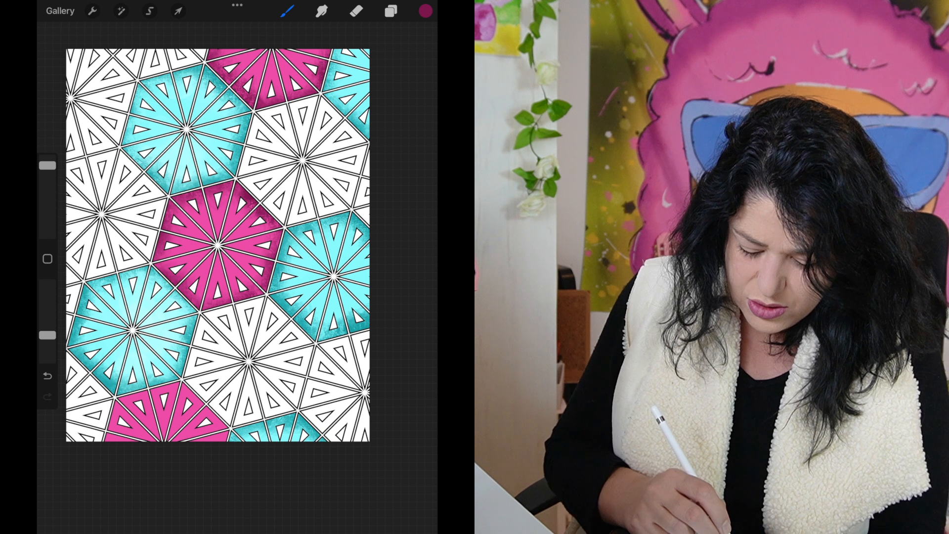
{"action": "mouse_move", "coordinate": [121, 398]}
{"action": "left_mouse_down"}
{"action": "mouse_move", "coordinate": [178, 388]}
{"action": "mouse_move", "coordinate": [215, 418]}
{"action": "mouse_move", "coordinate": [220, 440]}
{"action": "left_mouse_up"}
{"action": "left_click_drag", "start_coordinate": [113, 423], "coordinate": [109, 438]}
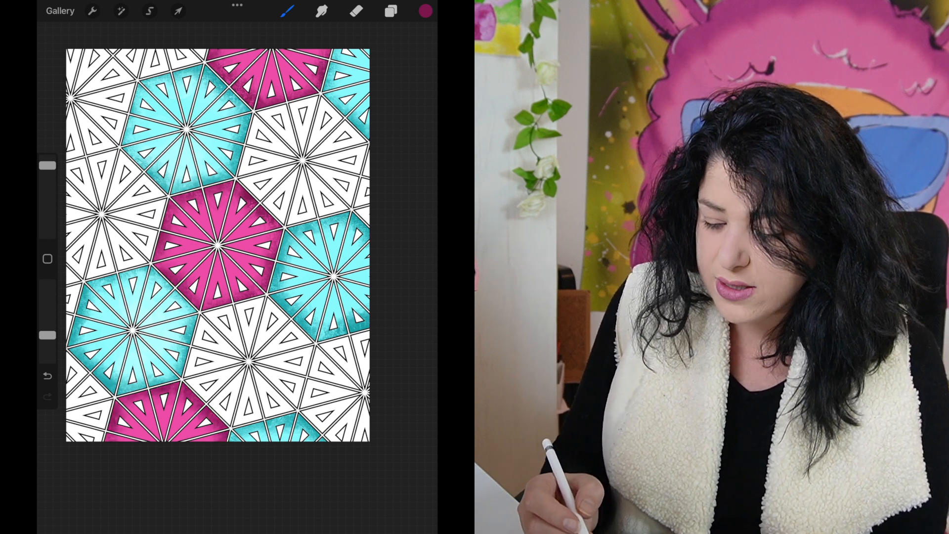
Add another new layer and set the color to a muted golden orange
{"action": "left_click", "coordinate": [391, 11]}
{"action": "left_click", "coordinate": [414, 47]}
{"action": "left_click", "coordinate": [426, 11]}
{"action": "left_click_drag", "start_coordinate": [308, 225], "coordinate": [291, 225]}
{"action": "left_click", "coordinate": [357, 75]}
Fill the upper and left outer triangles of the star at the page's left edge with golden orange
{"action": "left_click_drag", "start_coordinate": [425, 11], "coordinate": [129, 194]}
{"action": "left_click", "coordinate": [260, 29]}
{"action": "left_click", "coordinate": [118, 183]}
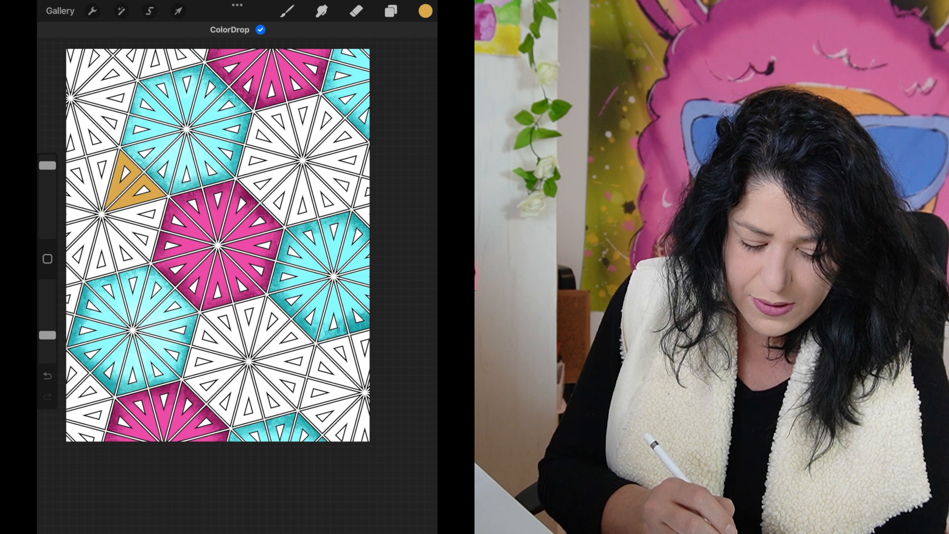
{"action": "left_click", "coordinate": [105, 173]}
{"action": "left_click", "coordinate": [81, 182]}
{"action": "left_click", "coordinate": [78, 198]}
{"action": "left_click", "coordinate": [79, 215]}
{"action": "left_click", "coordinate": [75, 232]}
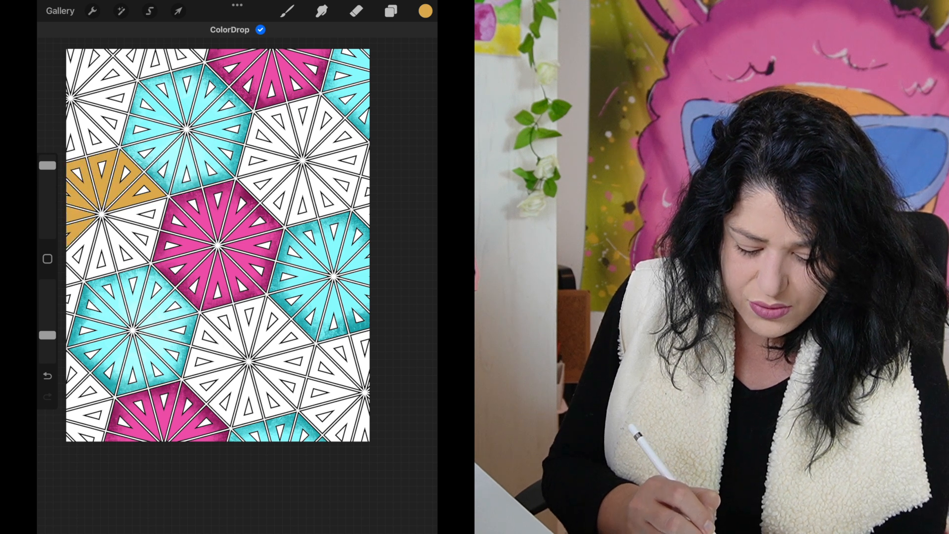
Fill the remaining lower and right outer triangles of the left-edge star with golden orange
{"action": "left_click", "coordinate": [79, 250]}
{"action": "left_click", "coordinate": [102, 255]}
{"action": "left_click", "coordinate": [125, 247]}
{"action": "left_click", "coordinate": [139, 235]}
{"action": "left_click", "coordinate": [143, 218]}
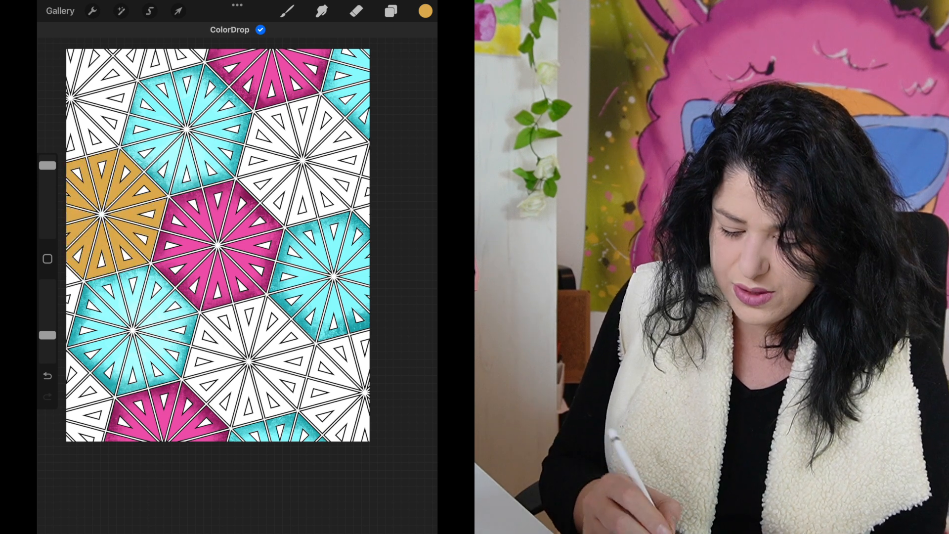
Fill the remaining triangles of the upper-right and lower-central stars with golden orange
{"action": "left_click", "coordinate": [263, 338]}
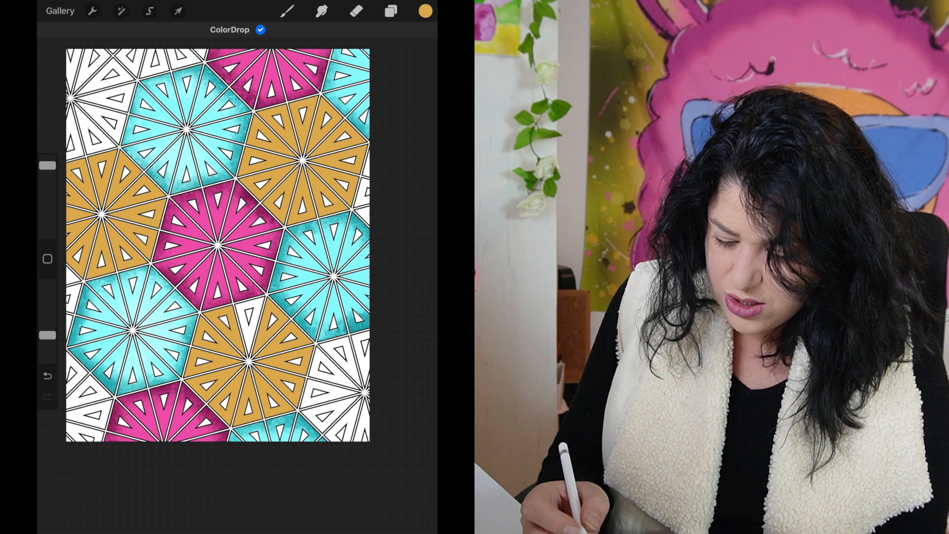
{"action": "left_click", "coordinate": [250, 332]}
Set the color to a darker golden brown and alpha lock the golden stars' layer
{"action": "left_click", "coordinate": [426, 11]}
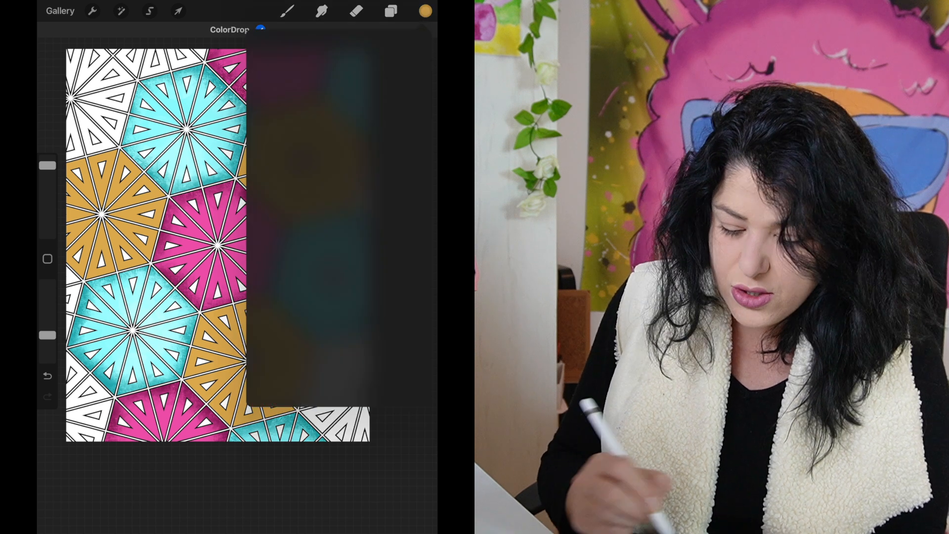
{"action": "left_click", "coordinate": [396, 133]}
{"action": "left_click", "coordinate": [425, 11]}
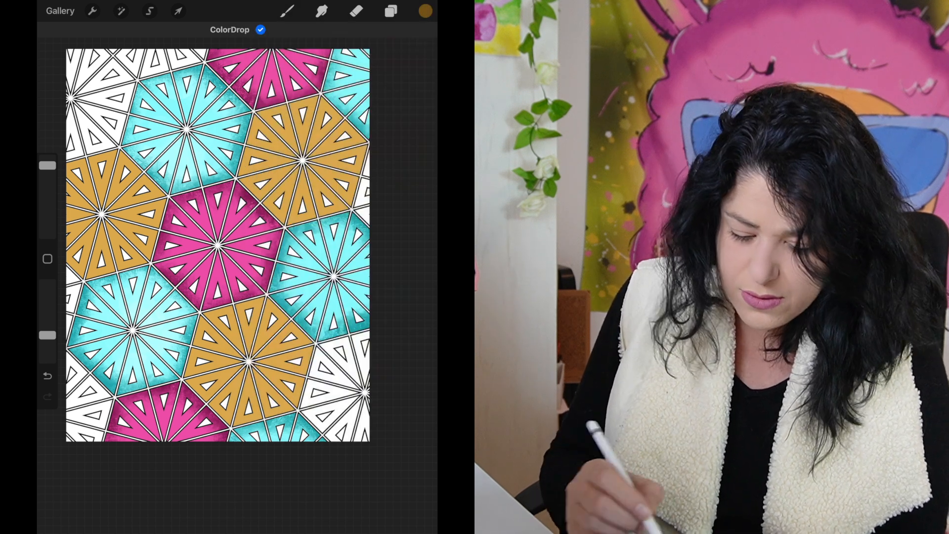
{"action": "left_click", "coordinate": [391, 10]}
{"action": "left_click", "coordinate": [262, 80]}
{"action": "left_click", "coordinate": [202, 112]}
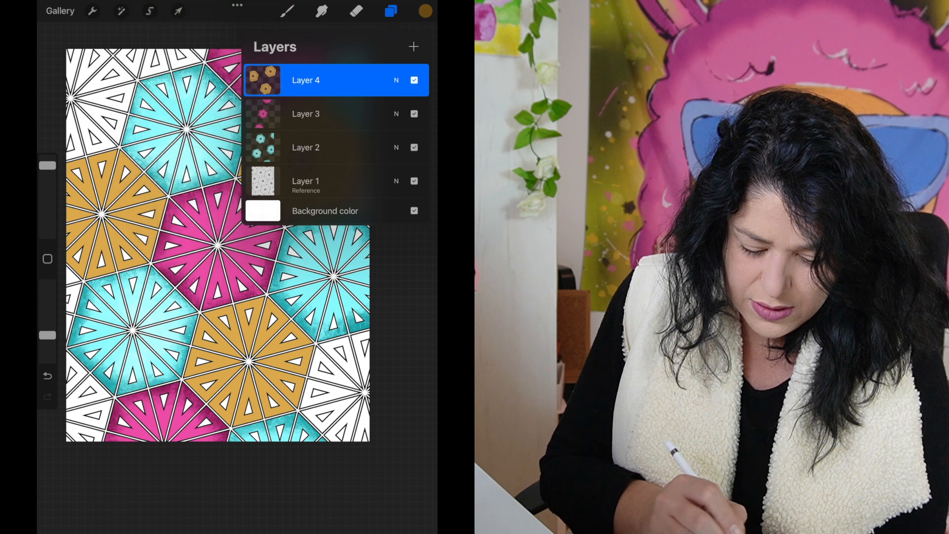
{"action": "left_click", "coordinate": [391, 11]}
Shade the outer edges of the three golden stars with dark golden brown
{"action": "mouse_move", "coordinate": [69, 165]}
{"action": "left_mouse_down"}
{"action": "mouse_move", "coordinate": [115, 153]}
{"action": "mouse_move", "coordinate": [74, 167]}
{"action": "mouse_move", "coordinate": [163, 196]}
{"action": "mouse_move", "coordinate": [148, 257]}
{"action": "mouse_move", "coordinate": [88, 274]}
{"action": "mouse_move", "coordinate": [67, 250]}
{"action": "left_mouse_up"}
{"action": "mouse_move", "coordinate": [243, 174]}
{"action": "left_mouse_down"}
{"action": "mouse_move", "coordinate": [253, 119]}
{"action": "mouse_move", "coordinate": [312, 101]}
{"action": "mouse_move", "coordinate": [352, 130]}
{"action": "mouse_move", "coordinate": [358, 203]}
{"action": "left_mouse_up"}
{"action": "mouse_move", "coordinate": [356, 157]}
{"action": "left_mouse_down"}
{"action": "mouse_move", "coordinate": [350, 203]}
{"action": "mouse_move", "coordinate": [296, 222]}
{"action": "mouse_move", "coordinate": [248, 184]}
{"action": "left_mouse_up"}
{"action": "mouse_move", "coordinate": [205, 321]}
{"action": "left_mouse_down"}
{"action": "mouse_move", "coordinate": [262, 300]}
{"action": "mouse_move", "coordinate": [296, 326]}
{"action": "mouse_move", "coordinate": [310, 344]}
{"action": "mouse_move", "coordinate": [296, 404]}
{"action": "left_mouse_up"}
{"action": "mouse_move", "coordinate": [303, 360]}
{"action": "left_mouse_down"}
{"action": "mouse_move", "coordinate": [255, 418]}
{"action": "mouse_move", "coordinate": [228, 422]}
{"action": "mouse_move", "coordinate": [194, 387]}
{"action": "mouse_move", "coordinate": [208, 396]}
{"action": "mouse_move", "coordinate": [203, 320]}
{"action": "mouse_move", "coordinate": [195, 368]}
{"action": "left_mouse_up"}
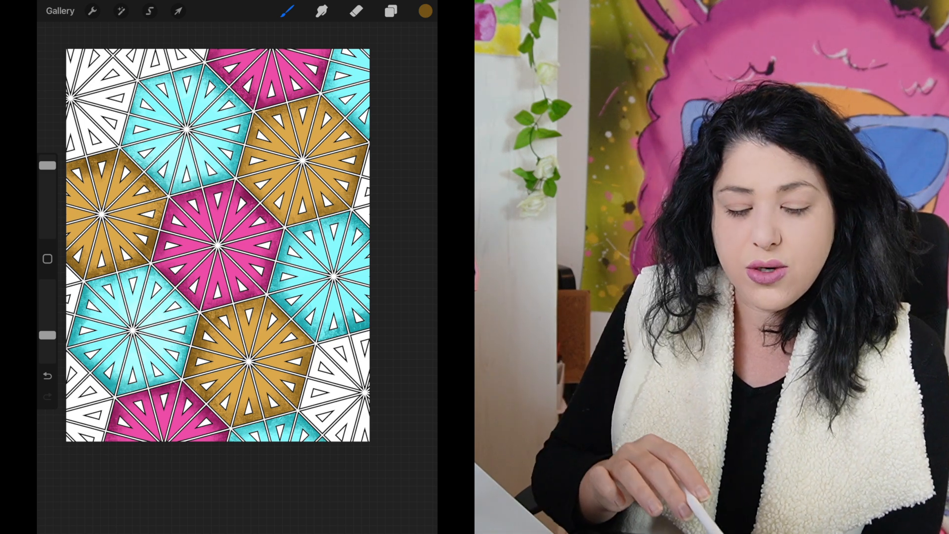
Create a new canvas from the Stamps preset at 3000 × 3000 px
{"action": "left_click", "coordinate": [60, 11]}
{"action": "left_click", "coordinate": [422, 31]}
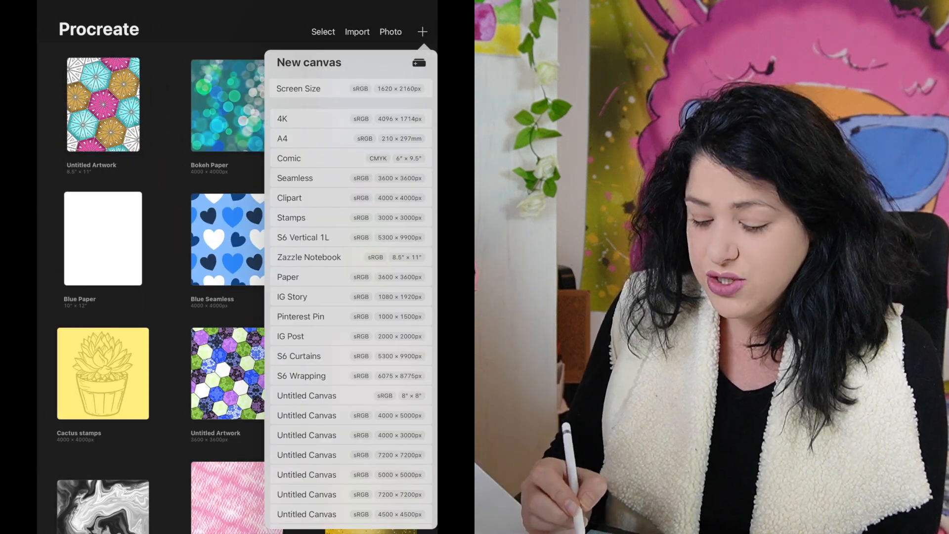
{"action": "left_click", "coordinate": [289, 198]}
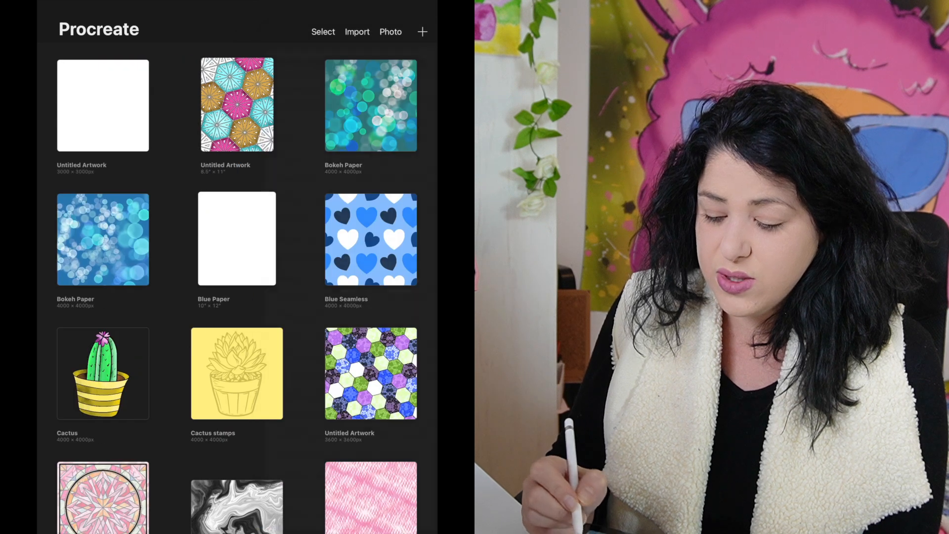
{"action": "scroll", "coordinate": [246, 284], "scroll_direction": "down", "scroll_amount": 1}
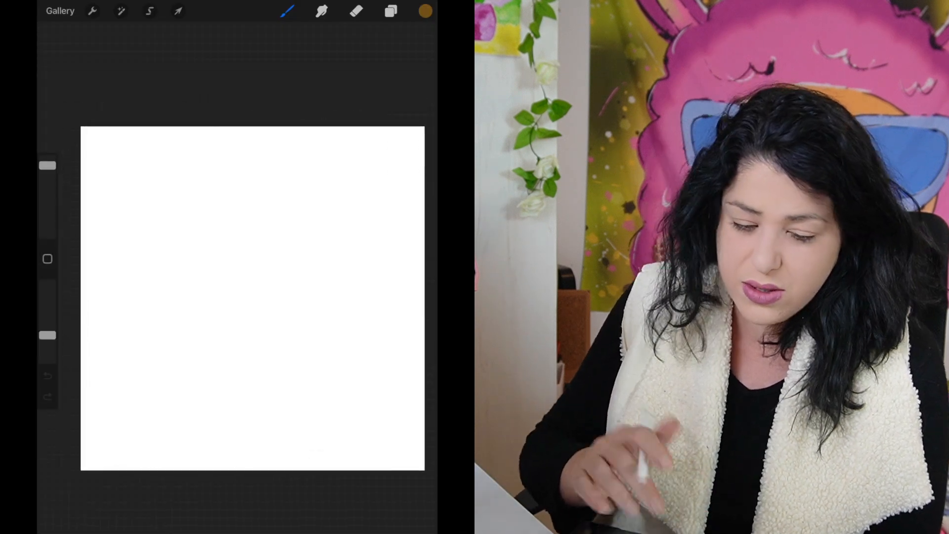
Insert the black-and-white chevron line pattern photo into the new canvas
{"action": "left_click", "coordinate": [92, 11]}
{"action": "left_click", "coordinate": [102, 128]}
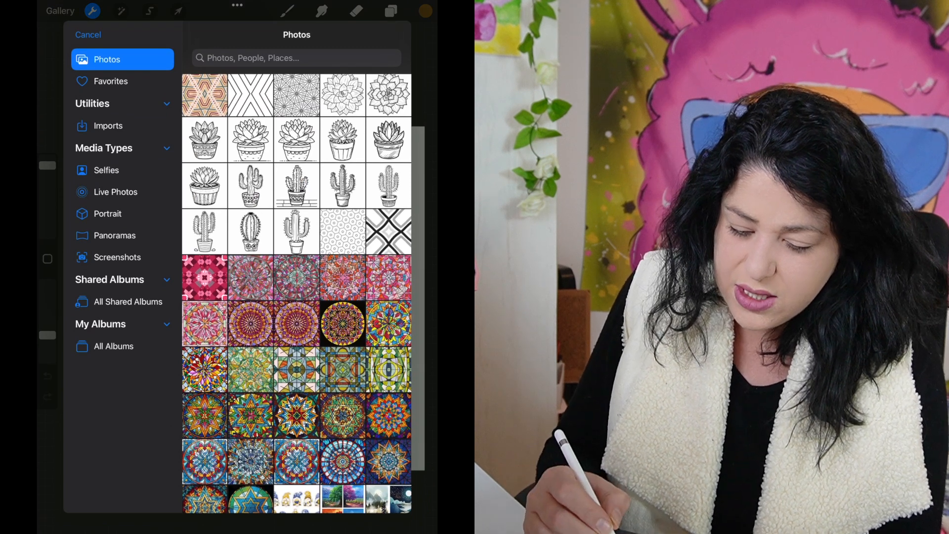
{"action": "left_click", "coordinate": [296, 185]}
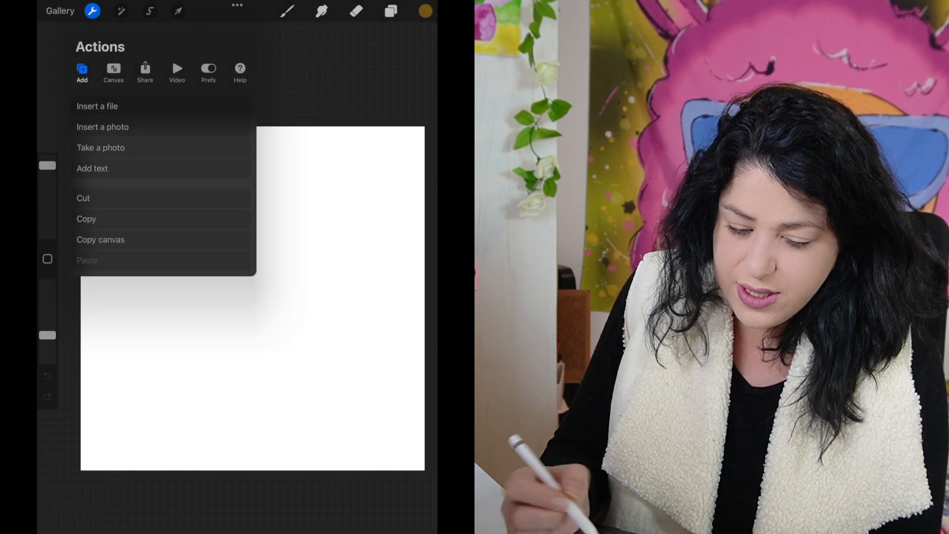
{"action": "left_click", "coordinate": [103, 127]}
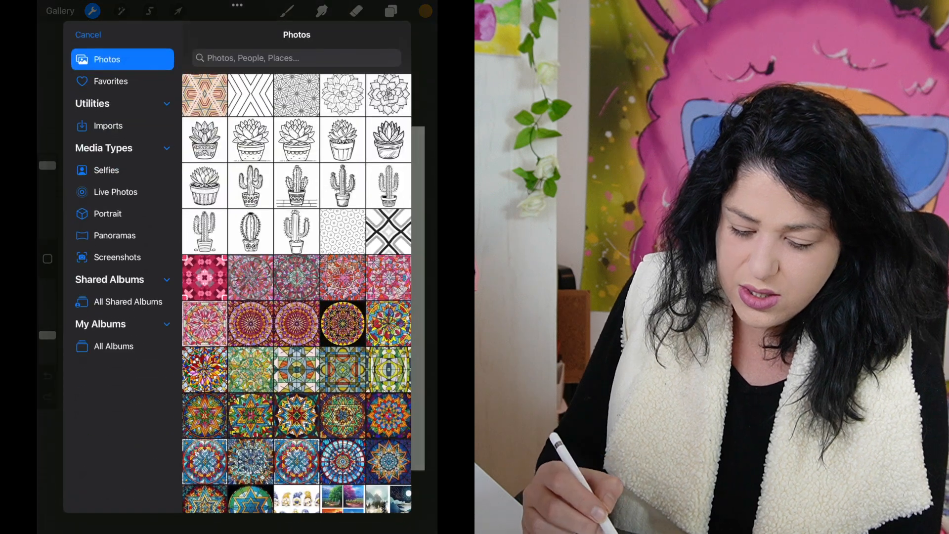
{"action": "left_click", "coordinate": [297, 186]}
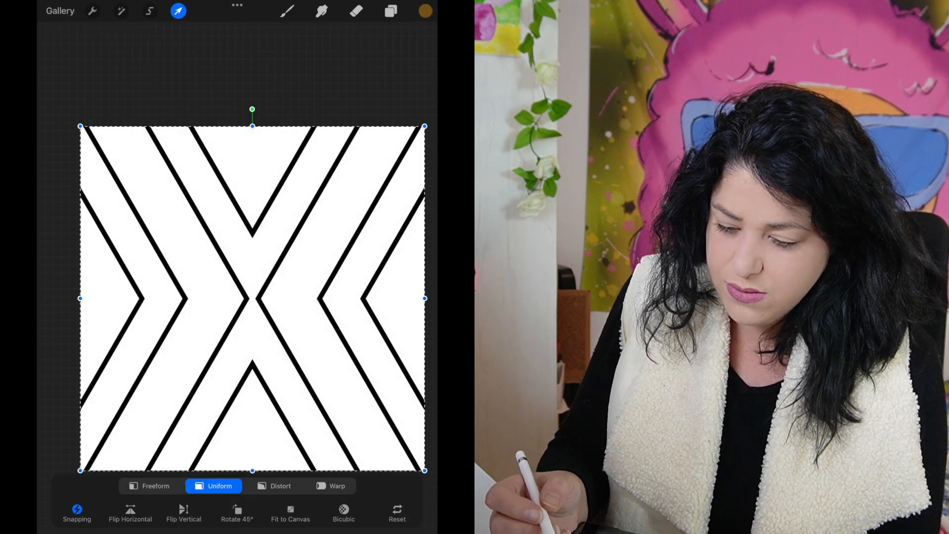
Hide the chevron line layer and insert the colored geometric pattern photo on a new layer
{"action": "left_click", "coordinate": [391, 11]}
{"action": "left_click", "coordinate": [415, 80]}
{"action": "left_click", "coordinate": [413, 47]}
{"action": "left_click", "coordinate": [92, 10]}
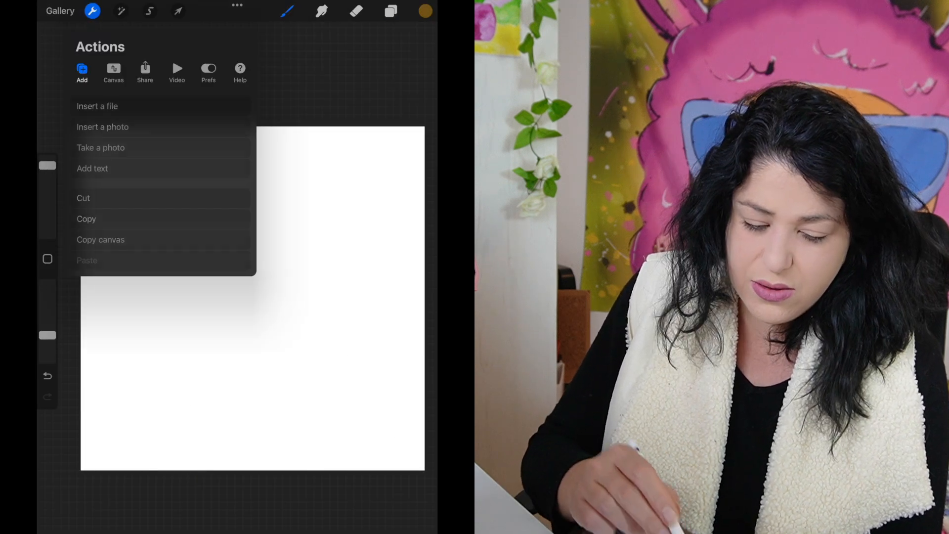
{"action": "left_click", "coordinate": [103, 127]}
{"action": "left_click", "coordinate": [204, 102]}
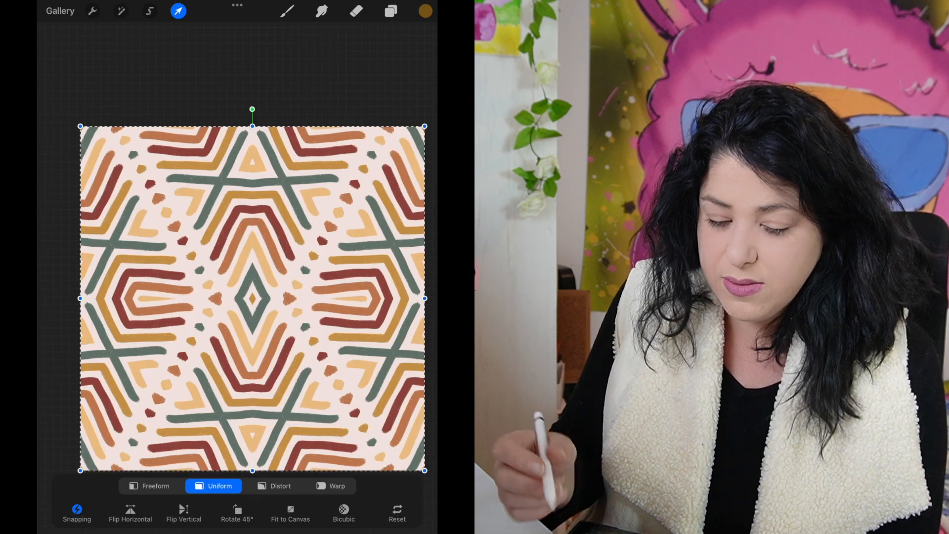
{"action": "left_click", "coordinate": [179, 10]}
{"action": "scroll", "coordinate": [253, 298], "scroll_direction": "down", "scroll_amount": 3}
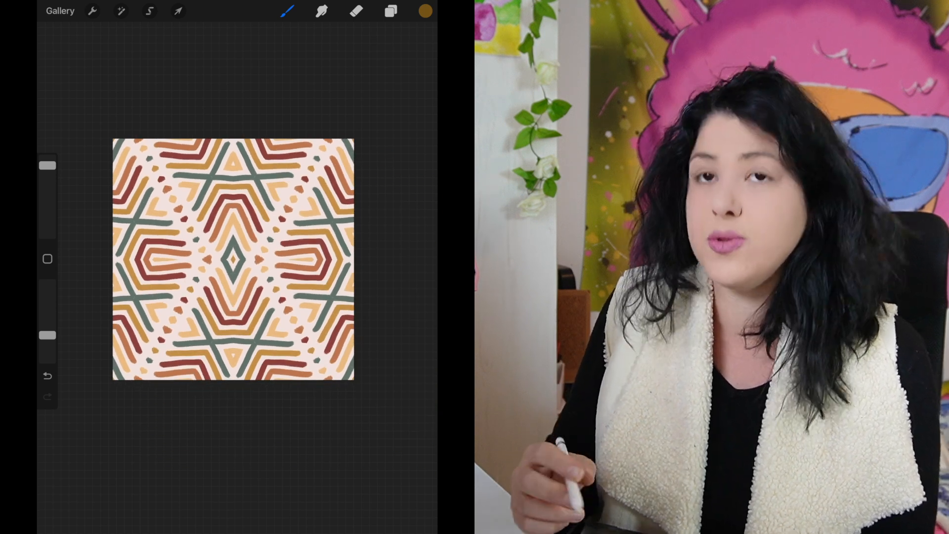
Show only the chevron line pattern layer and copy the whole canvas with Copy All
{"action": "left_click", "coordinate": [392, 10]}
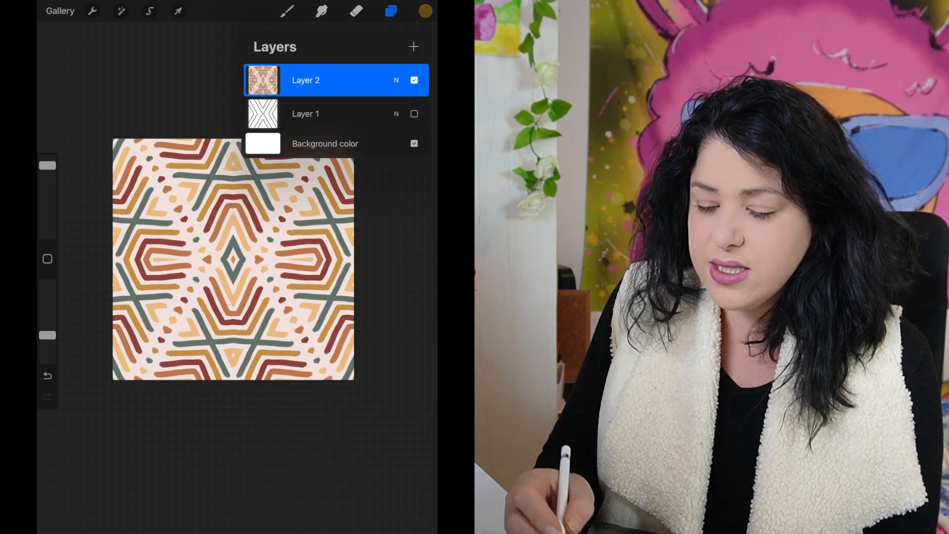
{"action": "left_click", "coordinate": [414, 80]}
{"action": "left_click", "coordinate": [414, 113]}
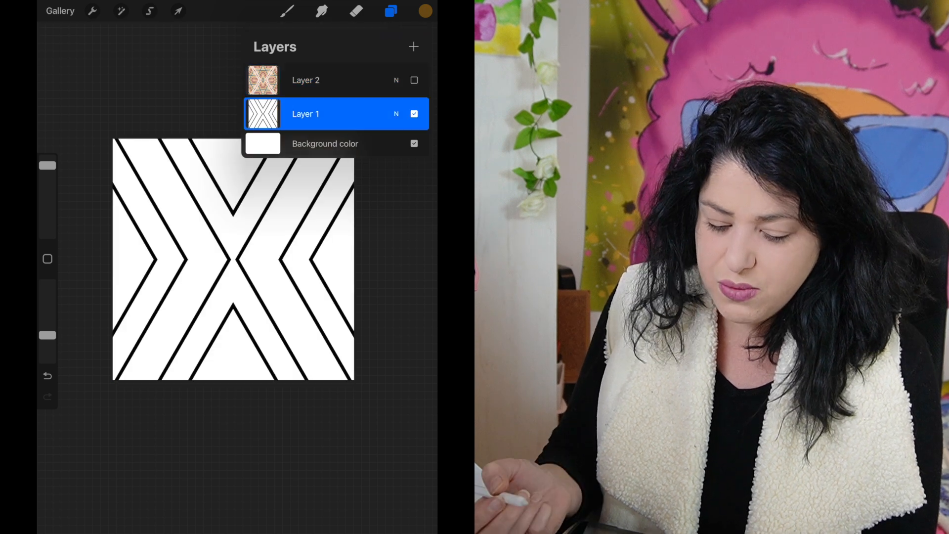
{"action": "left_click", "coordinate": [392, 11]}
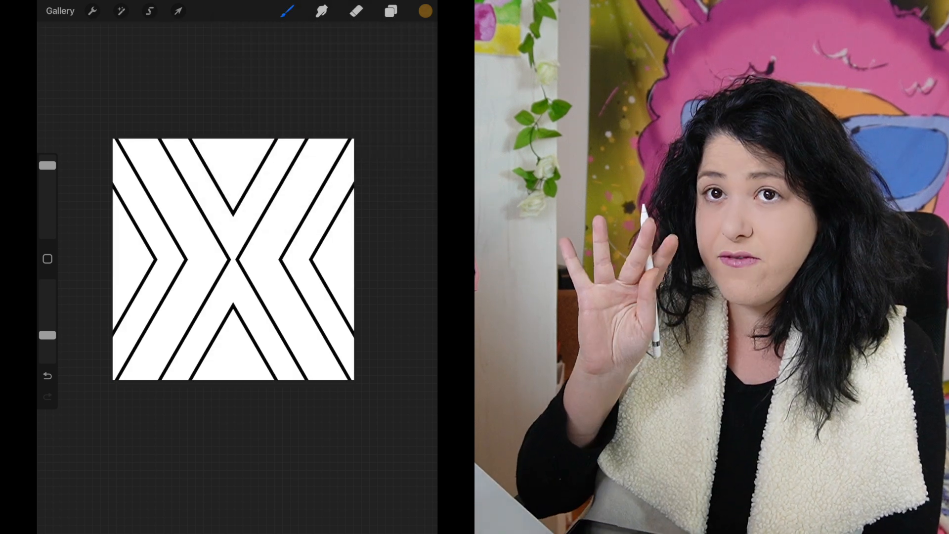
{"action": "left_click_drag", "start_coordinate": [233, 213], "coordinate": [233, 317]}
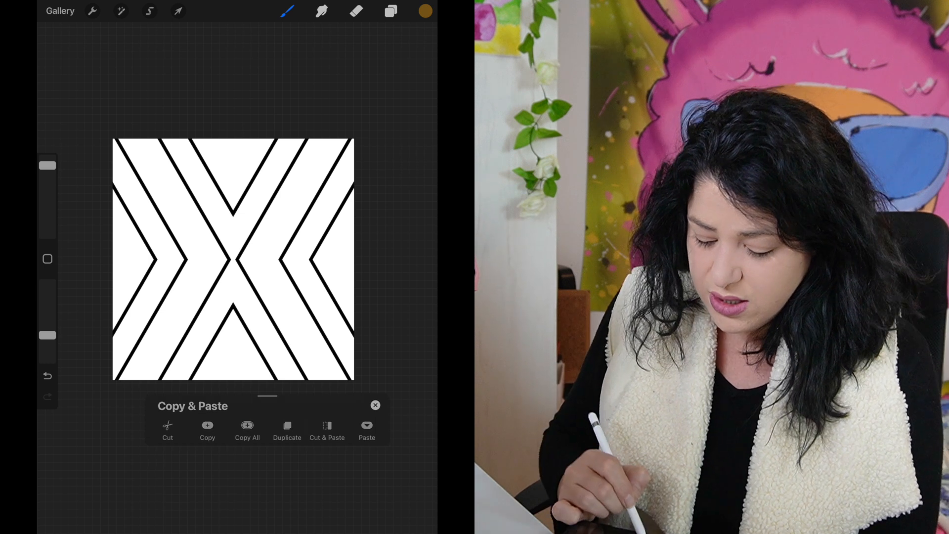
{"action": "left_click", "coordinate": [247, 430]}
Create a new brush in the MeyPatterns brush set
{"action": "left_click", "coordinate": [287, 11]}
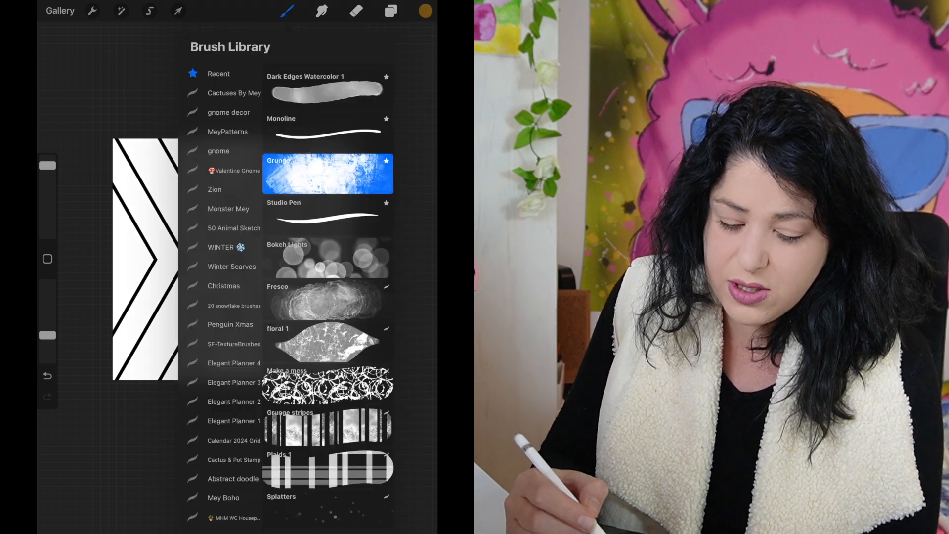
{"action": "left_click", "coordinate": [235, 93]}
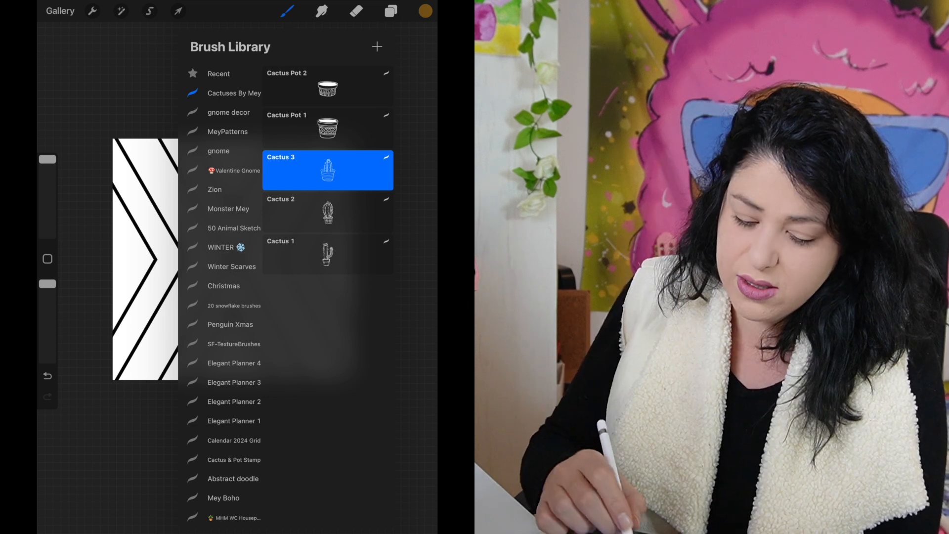
{"action": "left_click", "coordinate": [228, 132]}
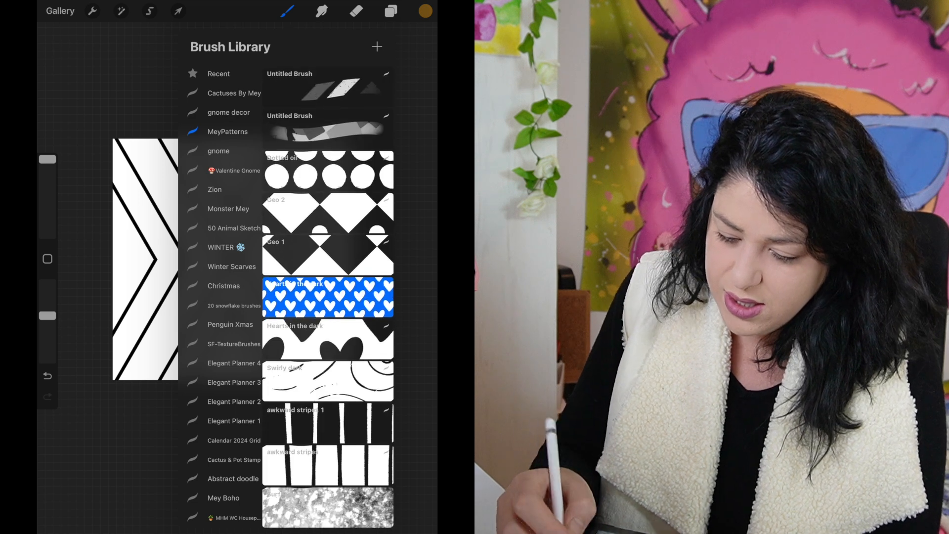
{"action": "left_click", "coordinate": [377, 46]}
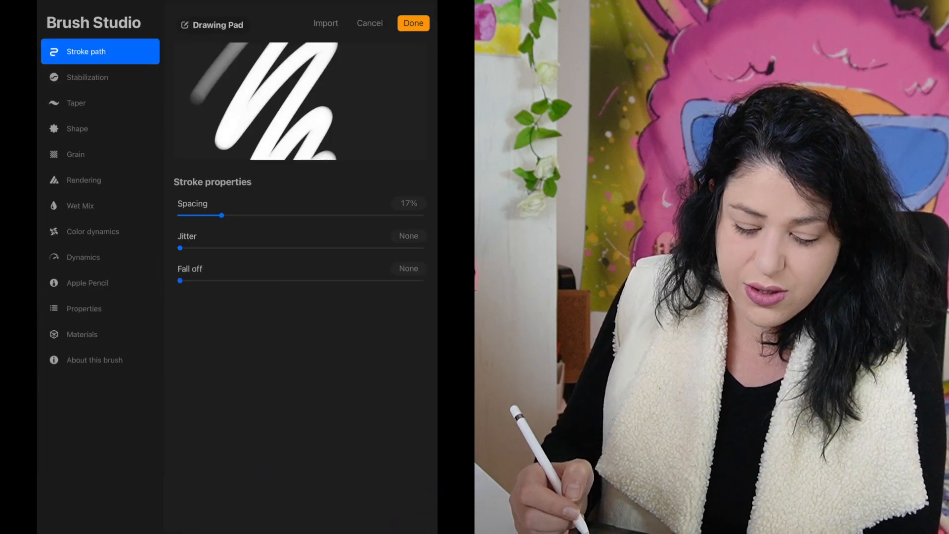
Paste the copied chevron pattern as the brush's grain source and invert it to white lines on black
{"action": "left_click", "coordinate": [76, 154]}
{"action": "left_click", "coordinate": [409, 187]}
{"action": "left_click", "coordinate": [61, 46]}
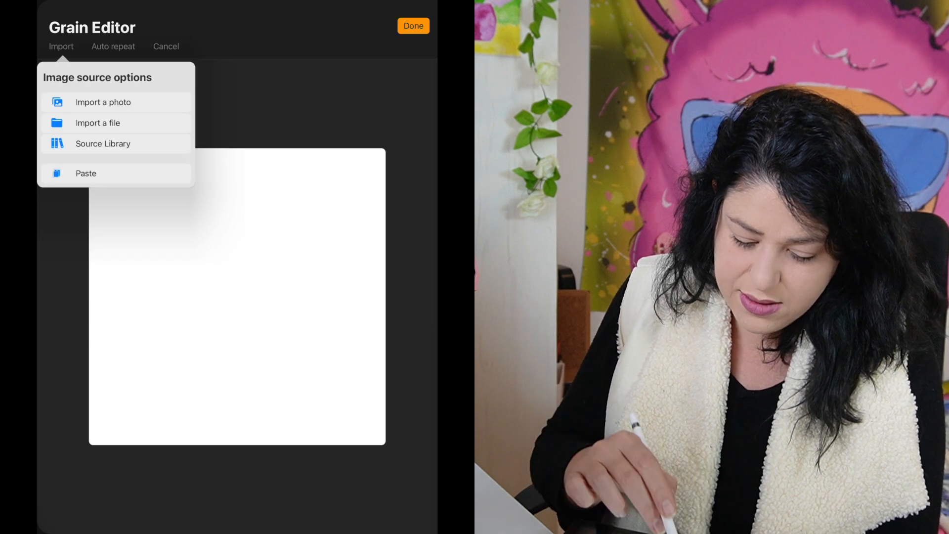
{"action": "left_click", "coordinate": [86, 173]}
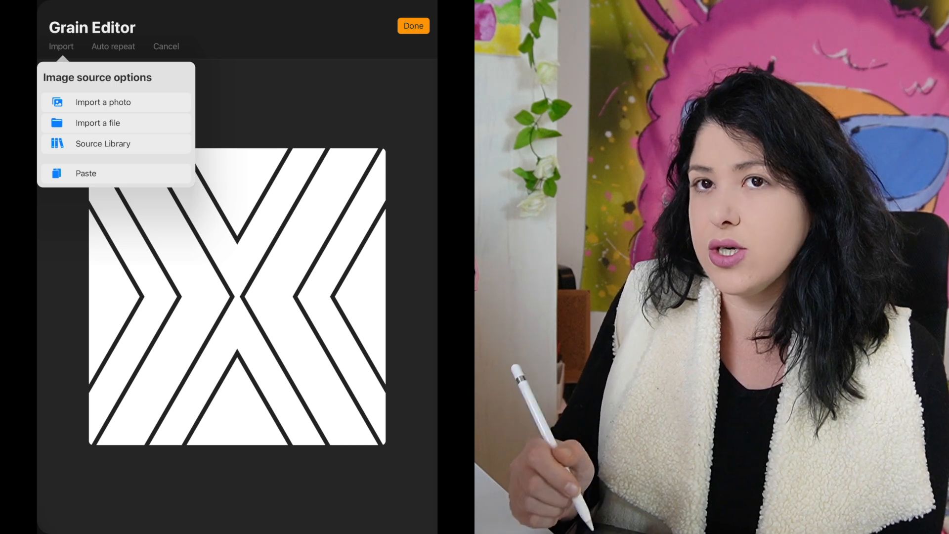
{"action": "left_click", "coordinate": [307, 106]}
{"action": "left_click", "coordinate": [237, 297]}
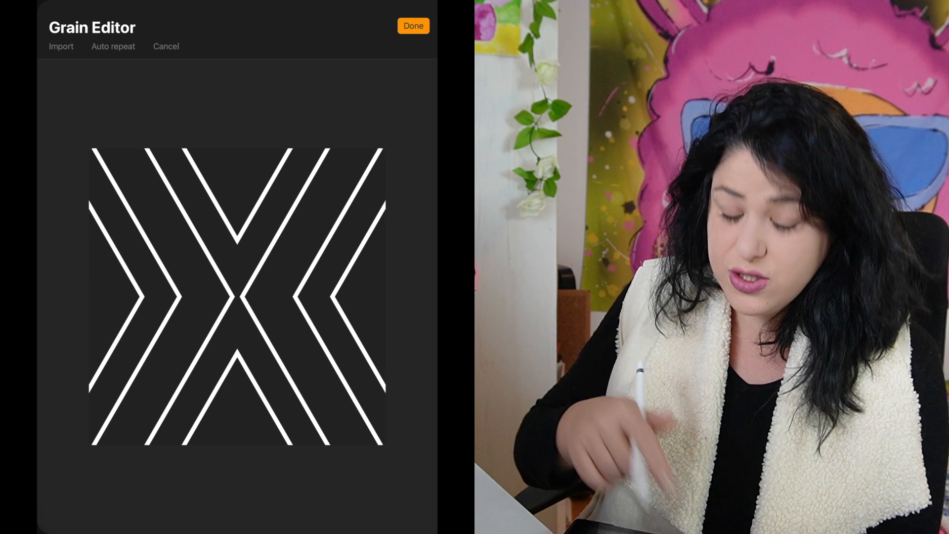
{"action": "left_click", "coordinate": [413, 26]}
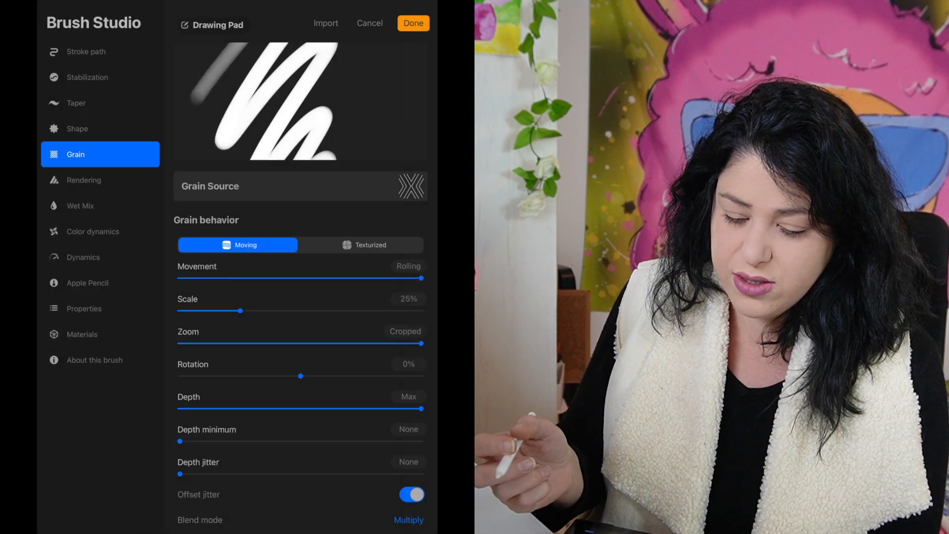
Set the brush's grain behavior to Moving with 83% movement and 43% scale
{"action": "left_click", "coordinate": [364, 245]}
{"action": "left_click_drag", "start_coordinate": [239, 278], "coordinate": [285, 278]}
{"action": "left_click", "coordinate": [245, 245]}
{"action": "mouse_move", "coordinate": [421, 278]}
{"action": "left_mouse_down"}
{"action": "mouse_move", "coordinate": [362, 278]}
{"action": "mouse_move", "coordinate": [379, 278]}
{"action": "left_mouse_up"}
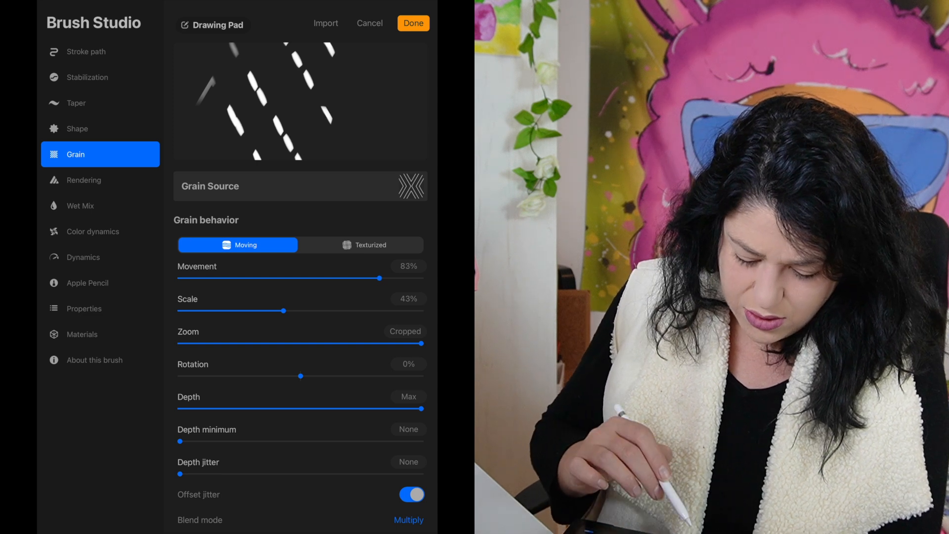
Set the brush's maximum size to 1276% and save the brush
{"action": "left_click", "coordinate": [84, 309]}
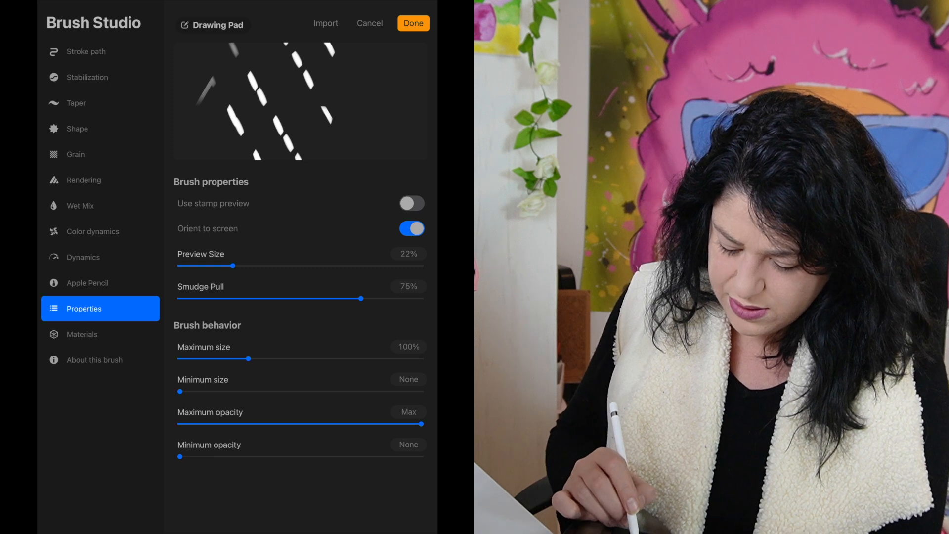
{"action": "mouse_move", "coordinate": [248, 359]}
{"action": "left_mouse_down"}
{"action": "mouse_move", "coordinate": [418, 359]}
{"action": "mouse_move", "coordinate": [398, 359]}
{"action": "left_mouse_up"}
{"action": "left_click", "coordinate": [414, 22]}
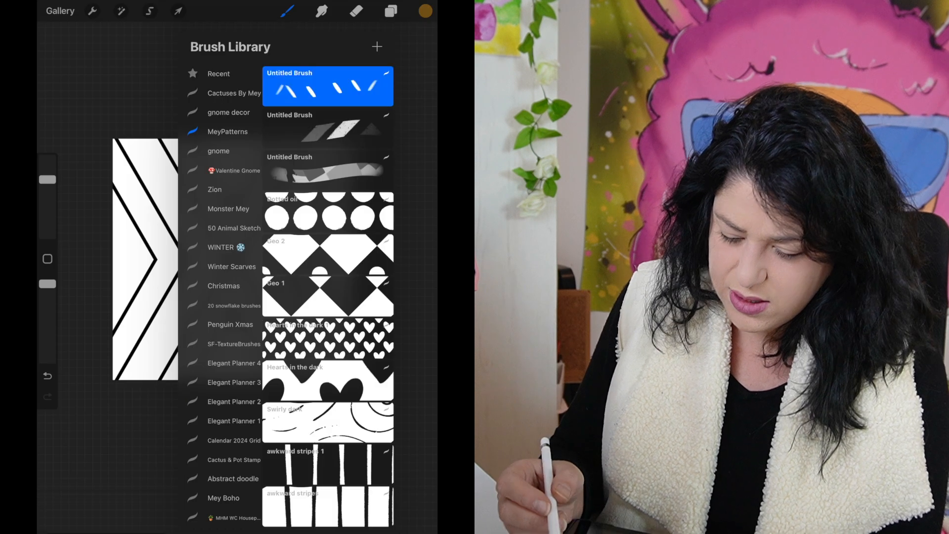
Hide the chevron line layer and add a new layer above the colored pattern layer
{"action": "left_click", "coordinate": [390, 11]}
{"action": "left_click", "coordinate": [414, 114]}
{"action": "left_click", "coordinate": [326, 81]}
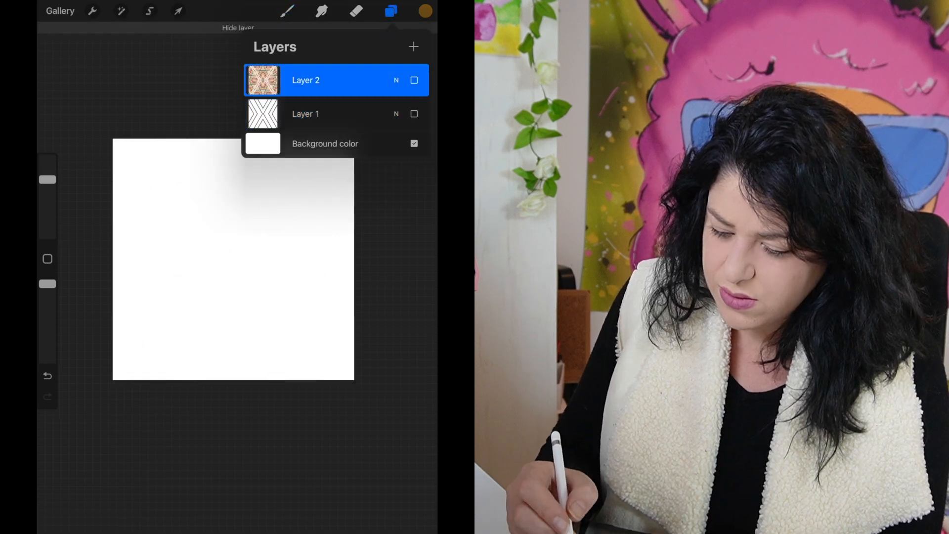
{"action": "left_click", "coordinate": [414, 47]}
Try the new pattern brush with a stroke across the blank canvas and undo it
{"action": "mouse_move", "coordinate": [129, 367]}
{"action": "left_mouse_down"}
{"action": "mouse_move", "coordinate": [173, 289]}
{"action": "mouse_move", "coordinate": [289, 302]}
{"action": "mouse_move", "coordinate": [193, 173]}
{"action": "mouse_move", "coordinate": [306, 217]}
{"action": "mouse_move", "coordinate": [331, 198]}
{"action": "left_mouse_up"}
{"action": "key", "text": "ctrl+z"}
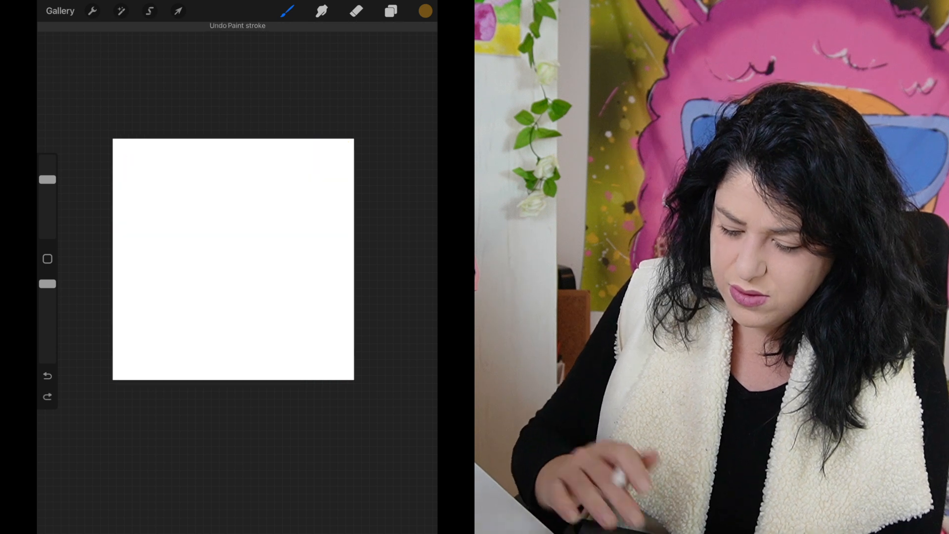
Change the new brush's grain behavior to Texturized and save the brush
{"action": "left_click", "coordinate": [288, 10]}
{"action": "left_click", "coordinate": [327, 84]}
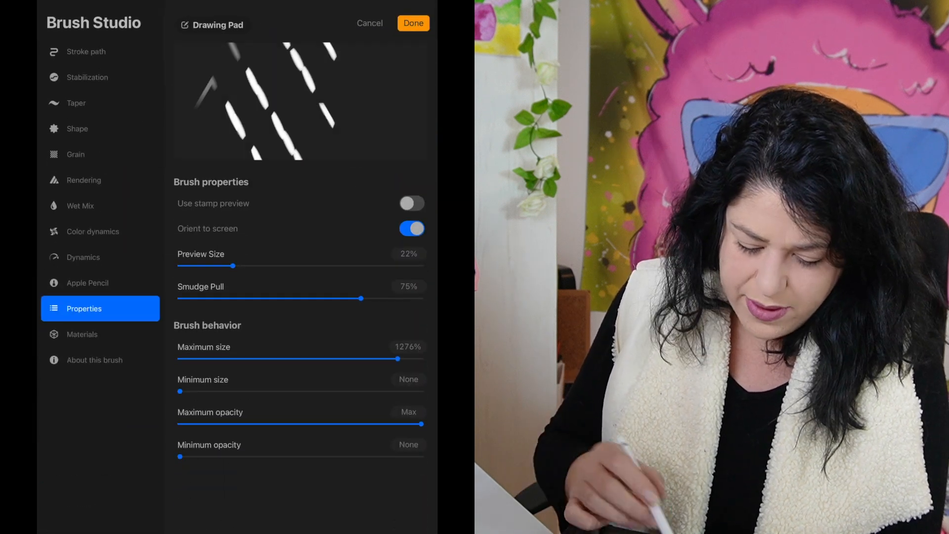
{"action": "left_click", "coordinate": [100, 155]}
{"action": "left_click", "coordinate": [364, 245]}
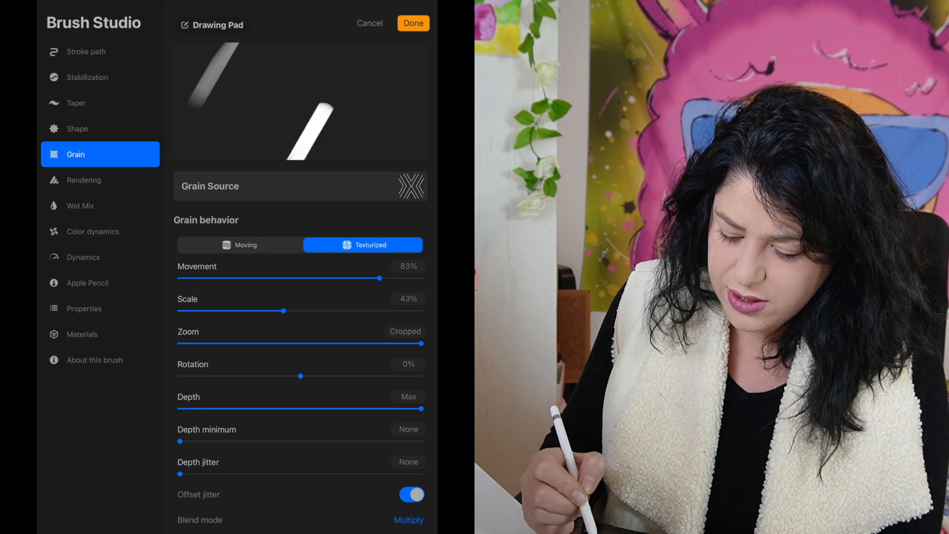
{"action": "left_click", "coordinate": [413, 23]}
{"action": "left_click", "coordinate": [288, 11]}
Test the texturized brush with strokes across the canvas and undo the painting
{"action": "left_click_drag", "start_coordinate": [114, 316], "coordinate": [173, 205]}
{"action": "left_click_drag", "start_coordinate": [119, 380], "coordinate": [216, 204]}
{"action": "left_click_drag", "start_coordinate": [178, 381], "coordinate": [265, 235]}
{"action": "mouse_move", "coordinate": [223, 380]}
{"action": "left_mouse_down"}
{"action": "mouse_move", "coordinate": [302, 307]}
{"action": "mouse_move", "coordinate": [344, 380]}
{"action": "left_mouse_up"}
{"action": "key", "text": "ctrl+z"}
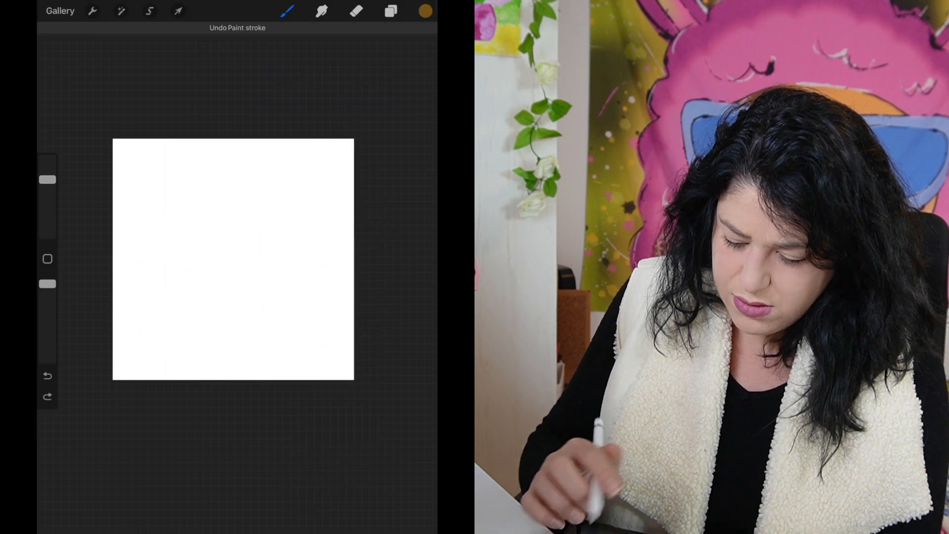
Set the chevron pattern brush's grain scale to 15% and save the brush
{"action": "left_click_drag", "start_coordinate": [47, 180], "coordinate": [48, 212]}
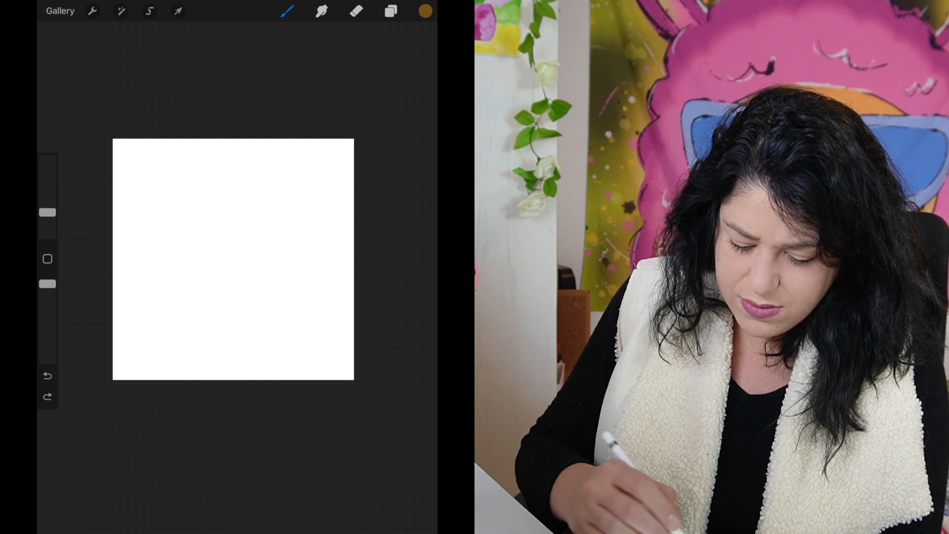
{"action": "left_click", "coordinate": [287, 11]}
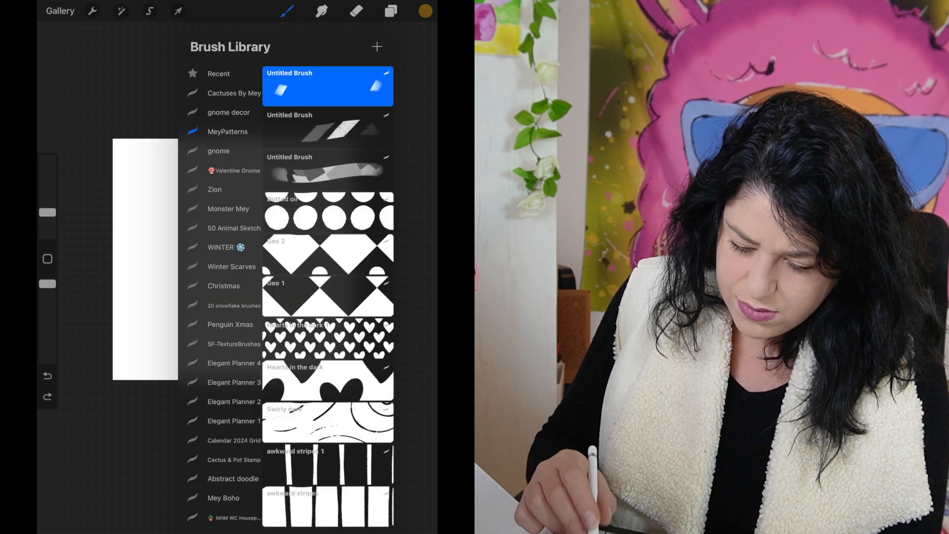
{"action": "left_click", "coordinate": [328, 86]}
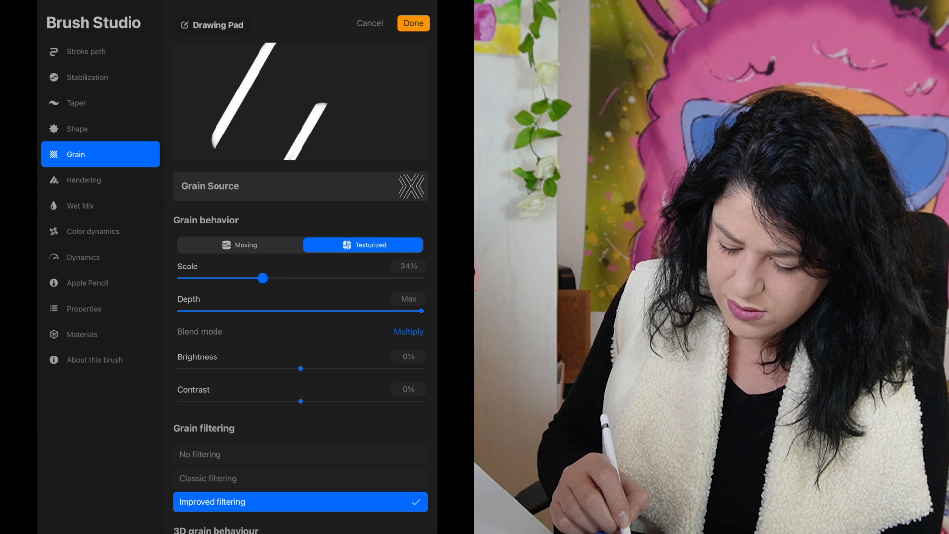
{"action": "left_click_drag", "start_coordinate": [249, 278], "coordinate": [215, 278]}
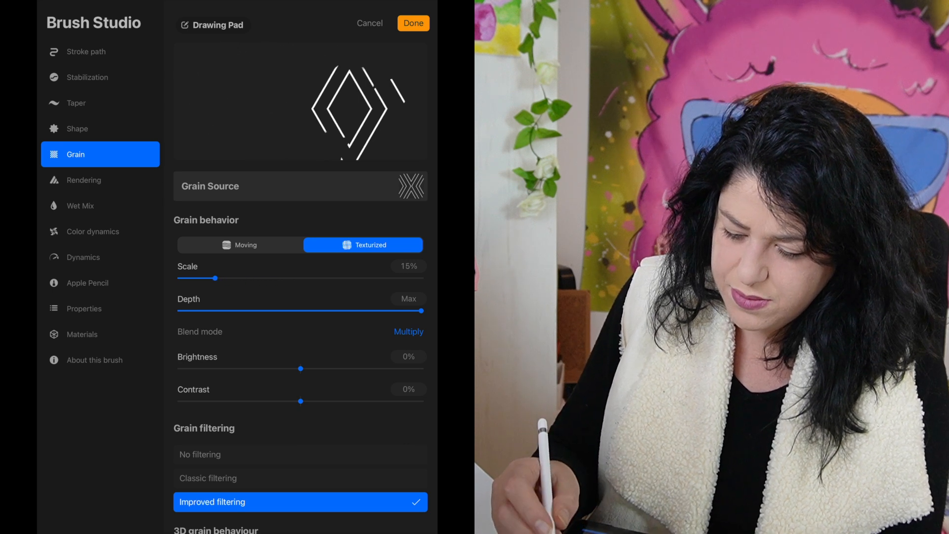
{"action": "left_click", "coordinate": [414, 23]}
Raise the brush size to maximum while testing the rescaled brush across the canvas, and undo the painted strokes
{"action": "left_click", "coordinate": [287, 11]}
{"action": "left_click_drag", "start_coordinate": [133, 141], "coordinate": [126, 379]}
{"action": "mouse_move", "coordinate": [200, 141]}
{"action": "left_mouse_down"}
{"action": "mouse_move", "coordinate": [159, 378]}
{"action": "mouse_move", "coordinate": [185, 230]}
{"action": "left_mouse_up"}
{"action": "key", "text": "ctrl+z"}
{"action": "left_click_drag", "start_coordinate": [48, 212], "coordinate": [47, 159]}
{"action": "mouse_move", "coordinate": [138, 153]}
{"action": "left_mouse_down"}
{"action": "mouse_move", "coordinate": [144, 183]}
{"action": "mouse_move", "coordinate": [222, 188]}
{"action": "mouse_move", "coordinate": [307, 306]}
{"action": "left_mouse_up"}
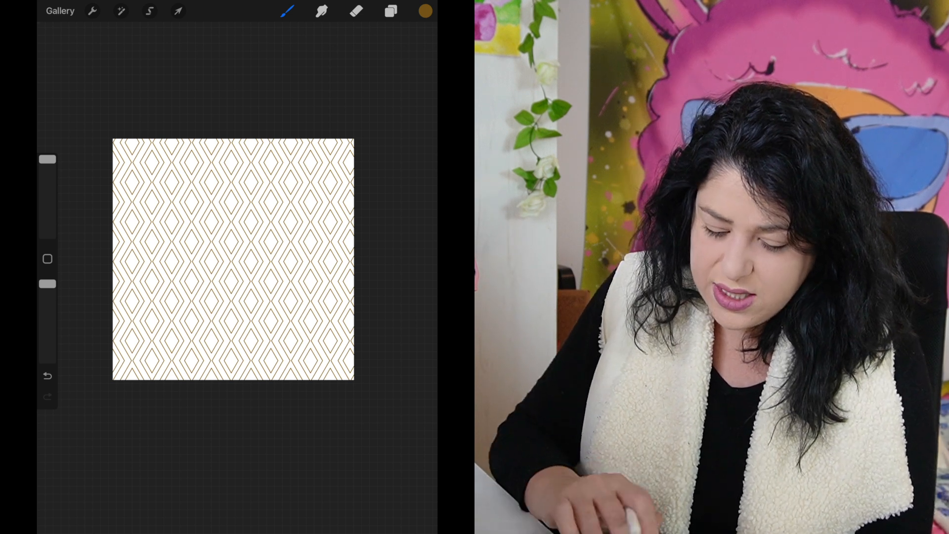
{"action": "key", "text": "ctrl+z"}
Duplicate the chevron pattern brush and invert the grain source of the copy
{"action": "left_click", "coordinate": [287, 11]}
{"action": "left_click_drag", "start_coordinate": [361, 87], "coordinate": [292, 87]}
{"action": "left_click", "coordinate": [329, 88]}
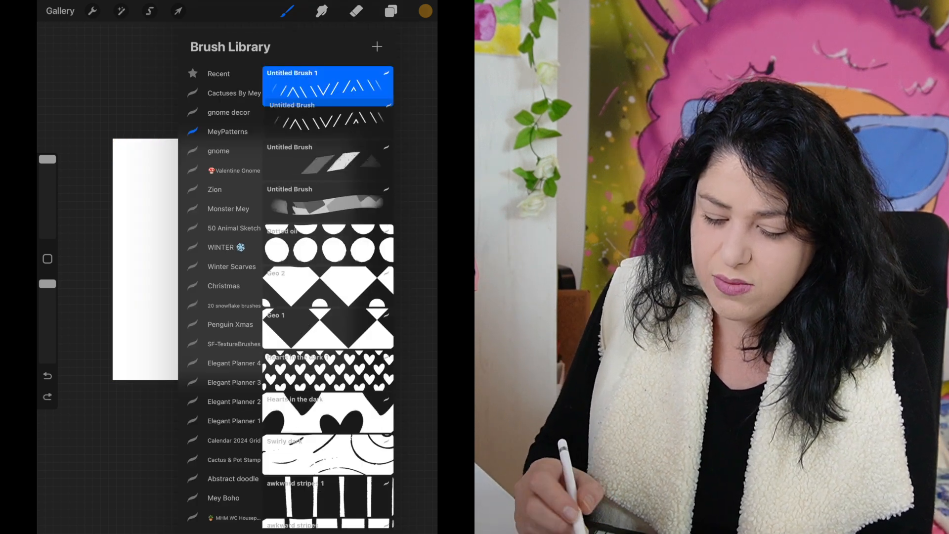
{"action": "left_click", "coordinate": [328, 87]}
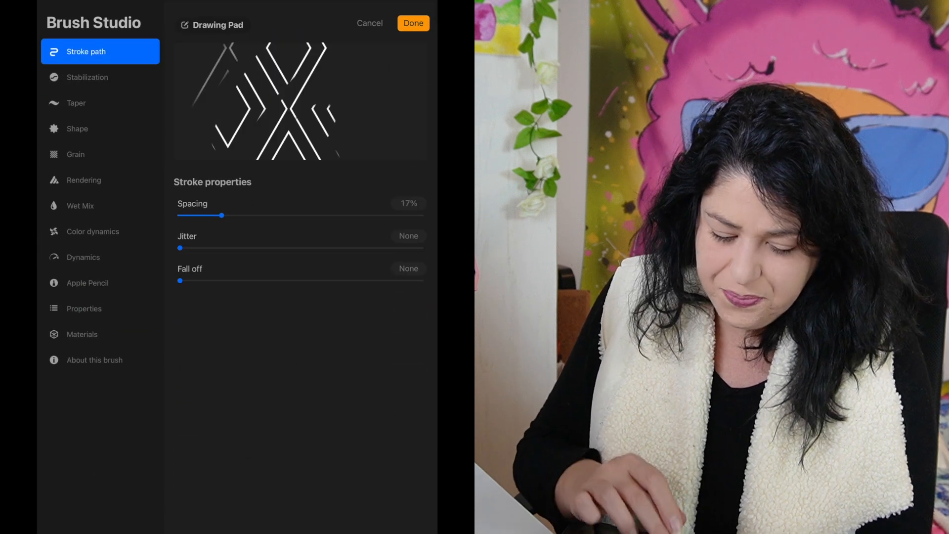
{"action": "left_click", "coordinate": [100, 154]}
{"action": "left_click", "coordinate": [300, 186]}
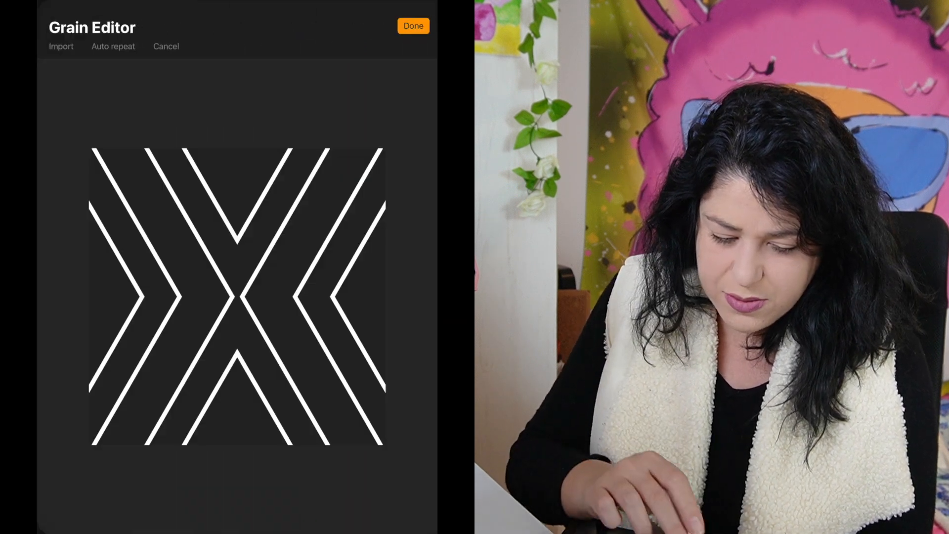
{"action": "left_click", "coordinate": [414, 26]}
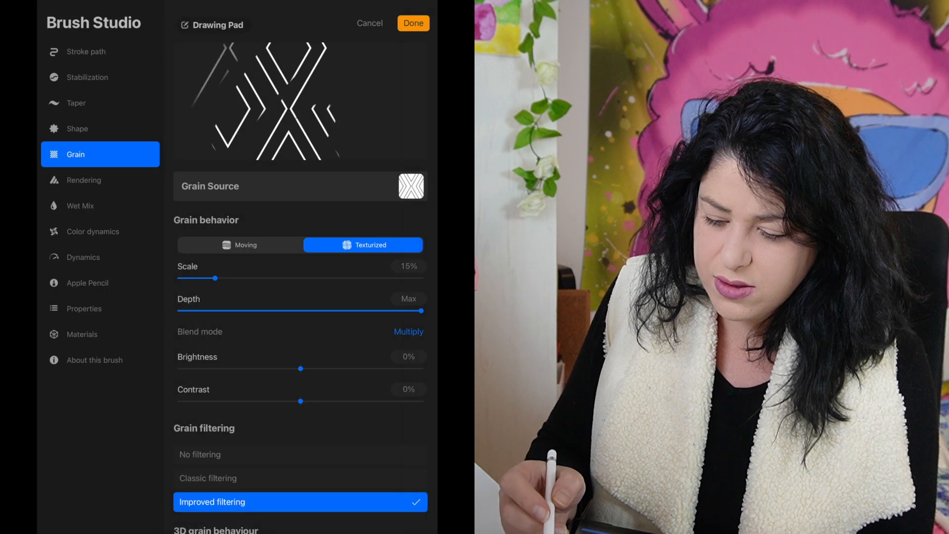
{"action": "left_click", "coordinate": [413, 22]}
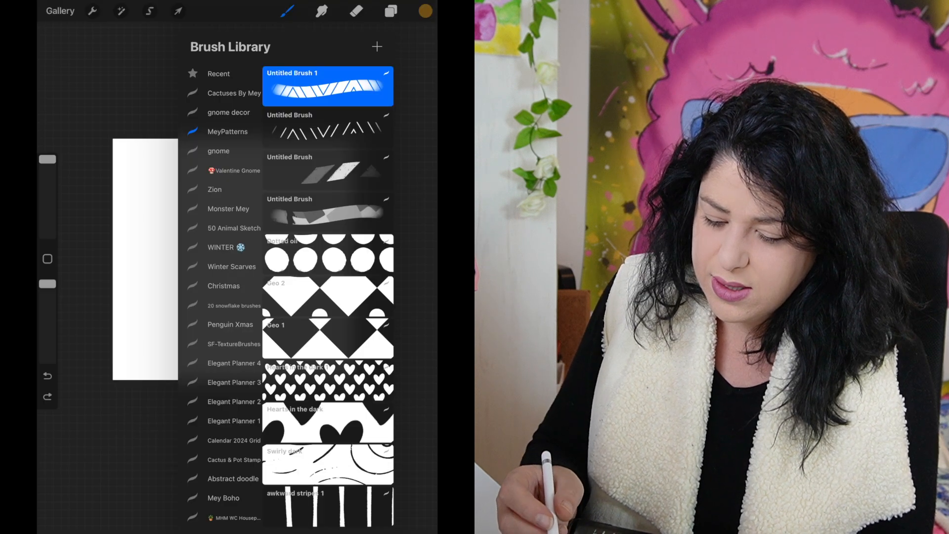
Paint the inverted chevron pattern across the whole canvas on Layer 3
{"action": "left_click", "coordinate": [390, 11]}
{"action": "left_click", "coordinate": [148, 208]}
{"action": "mouse_move", "coordinate": [123, 153]}
{"action": "left_mouse_down"}
{"action": "mouse_move", "coordinate": [198, 296]}
{"action": "mouse_move", "coordinate": [307, 198]}
{"action": "mouse_move", "coordinate": [341, 341]}
{"action": "left_mouse_up"}
Hide Layer 3, show the colored pattern on Layer 2 and copy the full canvas
{"action": "left_click", "coordinate": [391, 11]}
{"action": "left_click", "coordinate": [414, 80]}
{"action": "left_click", "coordinate": [414, 114]}
{"action": "left_click", "coordinate": [327, 114]}
{"action": "left_click_drag", "start_coordinate": [198, 238], "coordinate": [198, 346]}
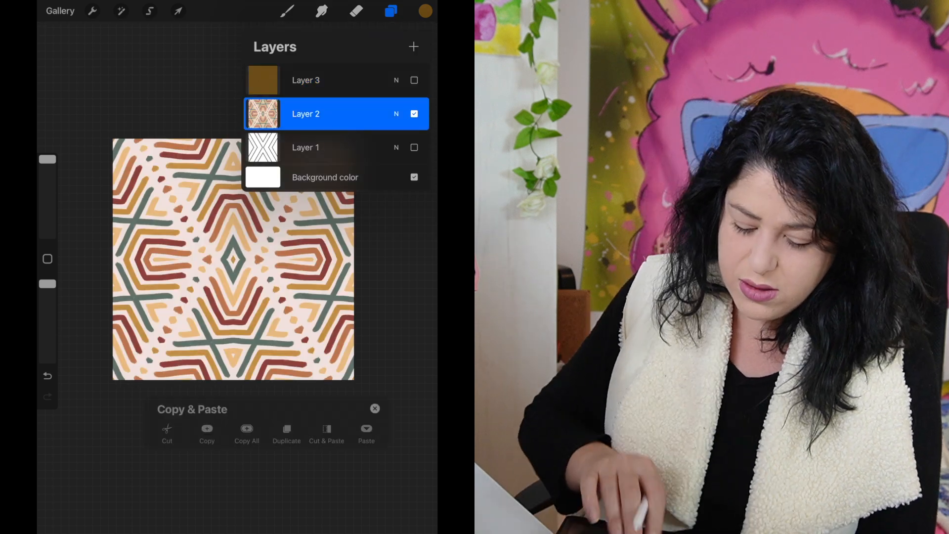
{"action": "left_click", "coordinate": [247, 435]}
Duplicate the inverted chevron brush and open the copy for editing in Brush Studio
{"action": "left_click", "coordinate": [287, 11]}
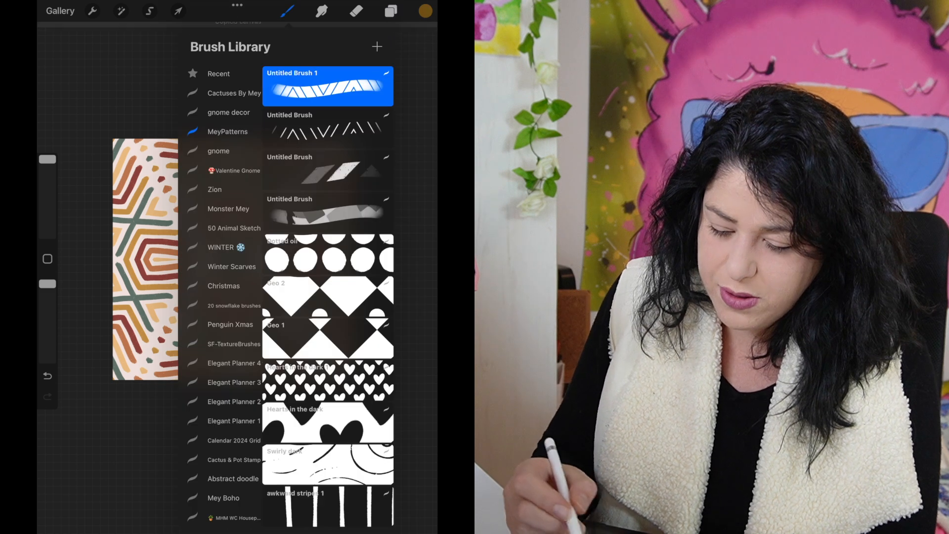
{"action": "left_click_drag", "start_coordinate": [376, 87], "coordinate": [307, 86]}
{"action": "left_click", "coordinate": [329, 84]}
{"action": "left_click", "coordinate": [327, 87]}
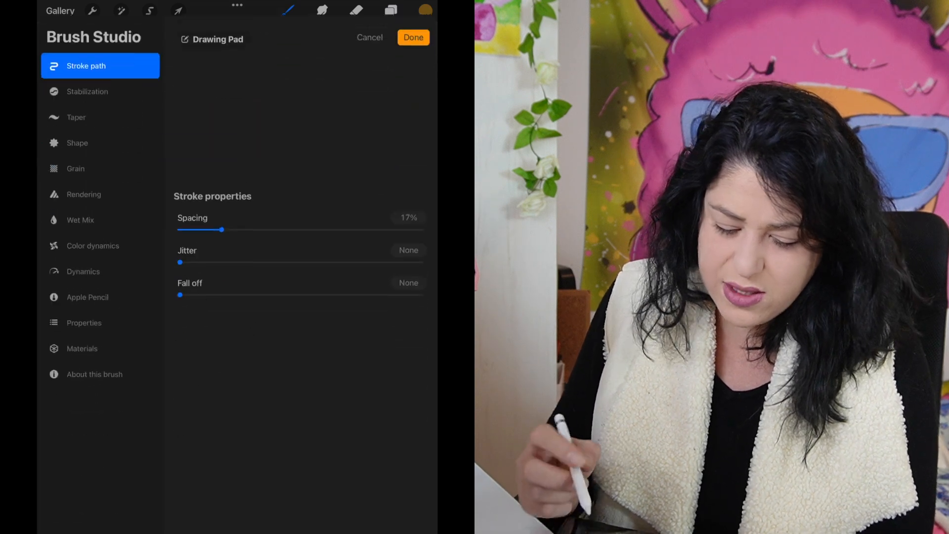
Replace the duplicated brush's grain source with the copied colored pattern, invert it and save the brush
{"action": "left_click", "coordinate": [76, 154]}
{"action": "left_click", "coordinate": [412, 186]}
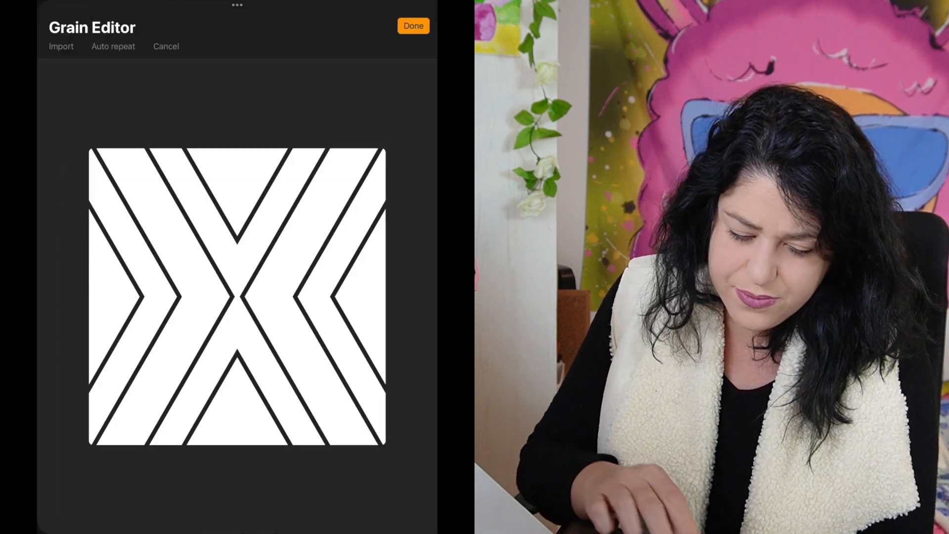
{"action": "left_click", "coordinate": [61, 46]}
{"action": "left_click", "coordinate": [86, 173]}
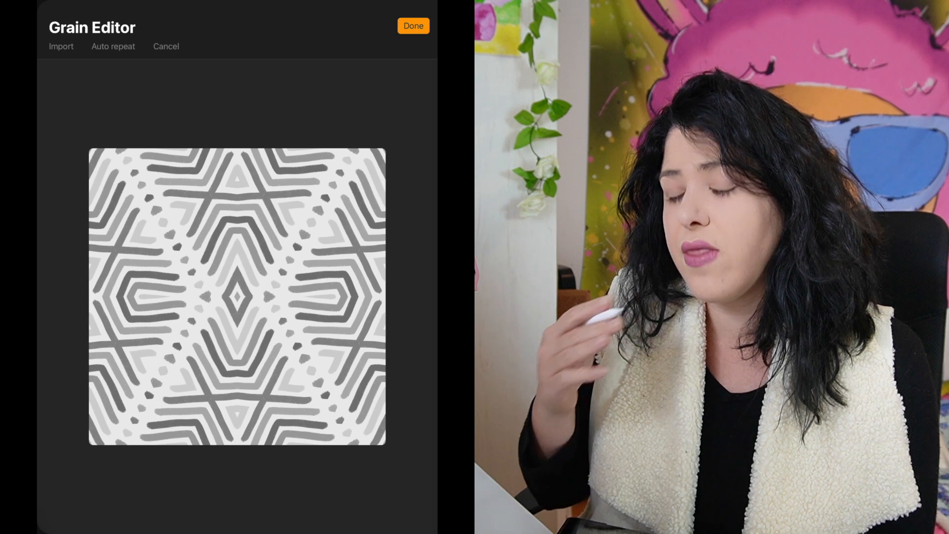
{"action": "left_click", "coordinate": [237, 297]}
{"action": "left_click", "coordinate": [413, 26]}
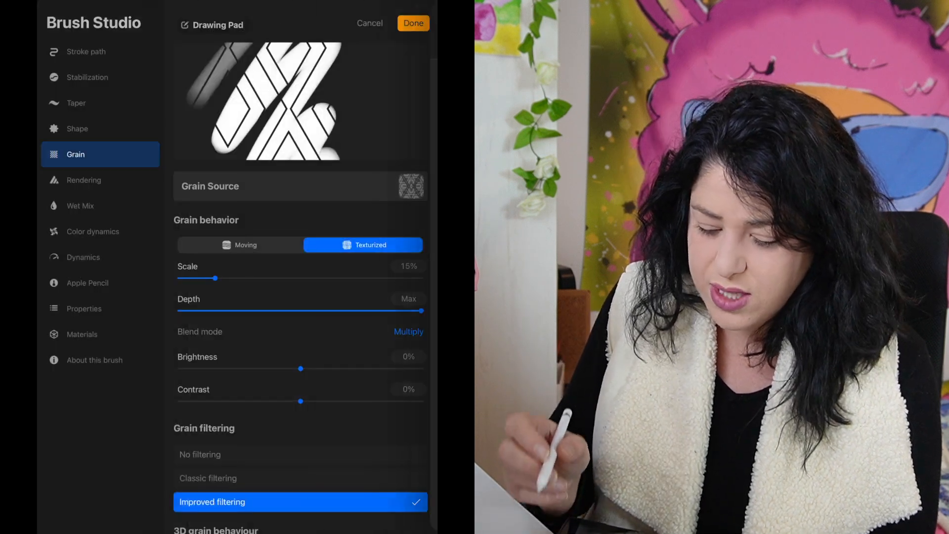
{"action": "left_click", "coordinate": [414, 23]}
Hide the colored pattern on Layer 2 and add a new layer above it
{"action": "left_click", "coordinate": [119, 317]}
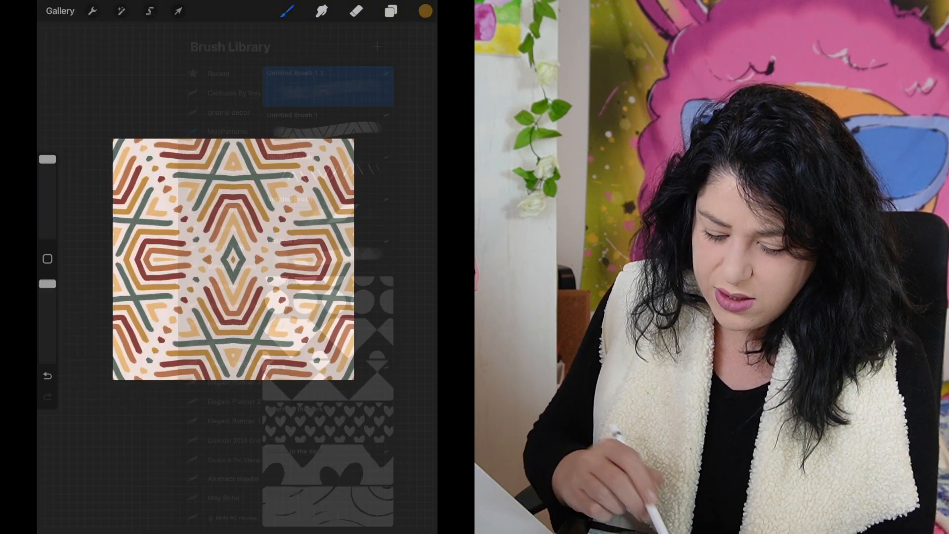
{"action": "left_click", "coordinate": [391, 11]}
{"action": "left_click", "coordinate": [415, 113]}
{"action": "left_click", "coordinate": [414, 46]}
Choose a yellow-orange color and paint the new pattern brush across the blank layer
{"action": "left_click", "coordinate": [426, 11]}
{"action": "left_click", "coordinate": [378, 54]}
{"action": "left_click", "coordinate": [178, 257]}
{"action": "left_click_drag", "start_coordinate": [134, 168], "coordinate": [228, 198]}
{"action": "mouse_move", "coordinate": [153, 341]}
{"action": "left_mouse_down"}
{"action": "mouse_move", "coordinate": [326, 267]}
{"action": "mouse_move", "coordinate": [341, 356]}
{"action": "left_mouse_up"}
Set the new pattern brush's grain scale to 24% and save the brush
{"action": "left_click", "coordinate": [287, 11]}
{"action": "left_click", "coordinate": [328, 87]}
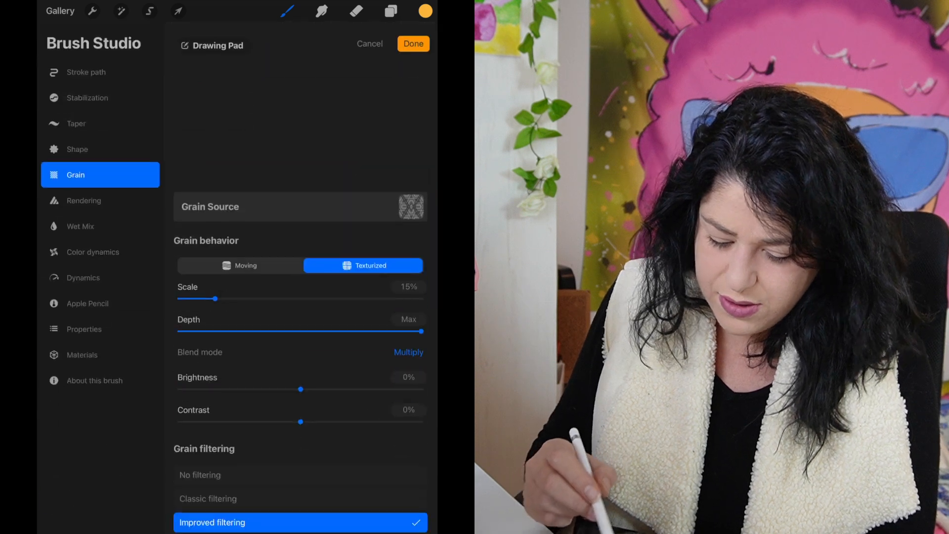
{"action": "left_click_drag", "start_coordinate": [215, 278], "coordinate": [237, 278]}
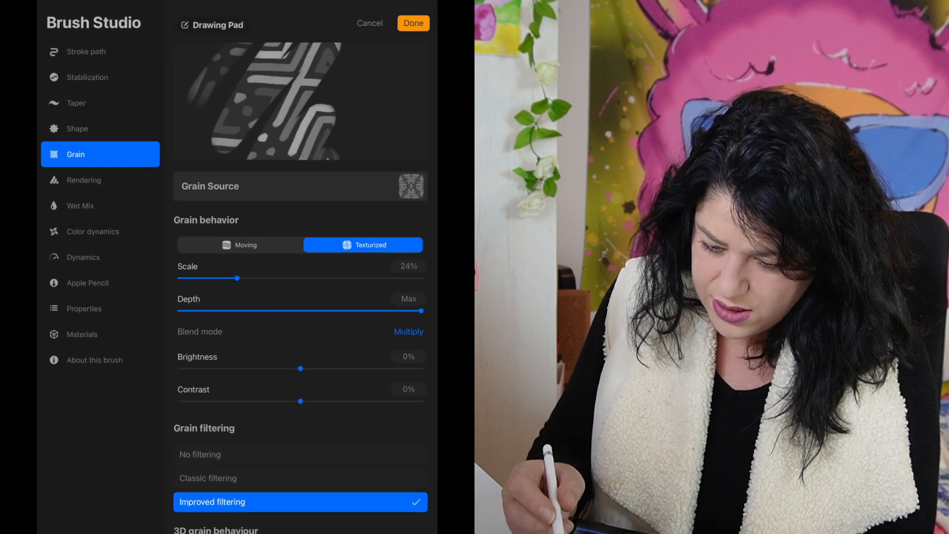
{"action": "left_click", "coordinate": [414, 23]}
{"action": "left_click", "coordinate": [328, 86]}
{"action": "left_click_drag", "start_coordinate": [208, 148], "coordinate": [326, 64]}
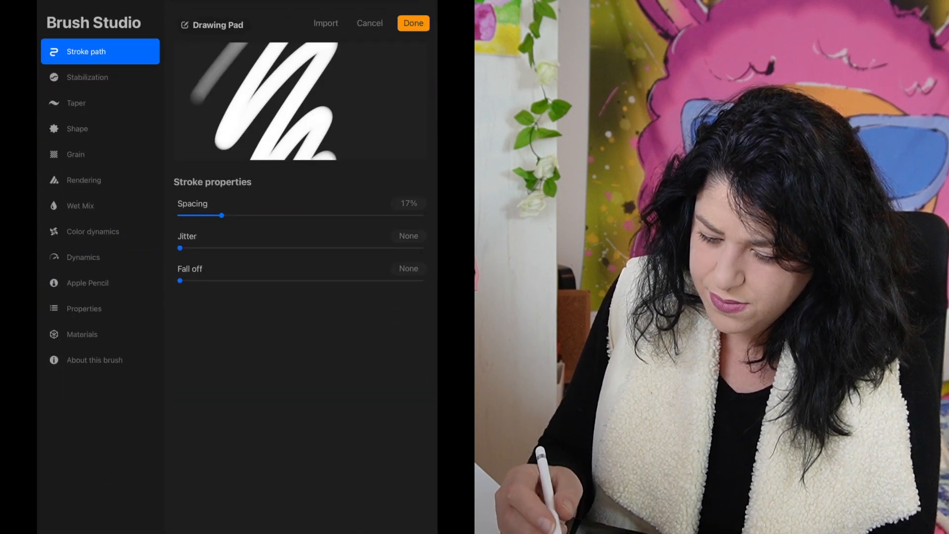
{"action": "left_click", "coordinate": [413, 24]}
Hide the painted Layer 4 and add another new layer above it
{"action": "left_click", "coordinate": [391, 11]}
{"action": "left_click", "coordinate": [415, 114]}
{"action": "left_click", "coordinate": [413, 47]}
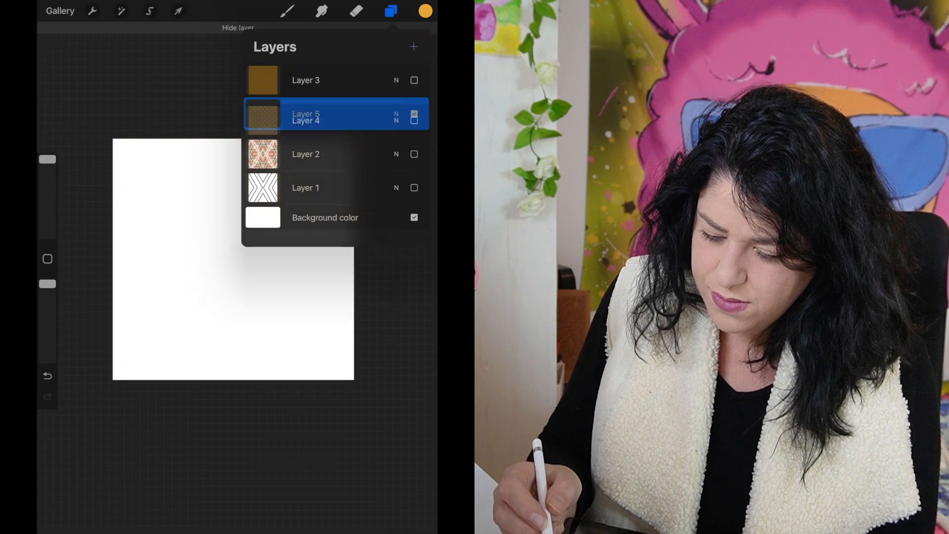
Choose a dark blue-purple color and fill the canvas with the rescaled pattern brush
{"action": "left_click", "coordinate": [426, 11]}
{"action": "left_click", "coordinate": [404, 131]}
{"action": "left_click", "coordinate": [374, 225]}
{"action": "left_click_drag", "start_coordinate": [373, 225], "coordinate": [388, 225]}
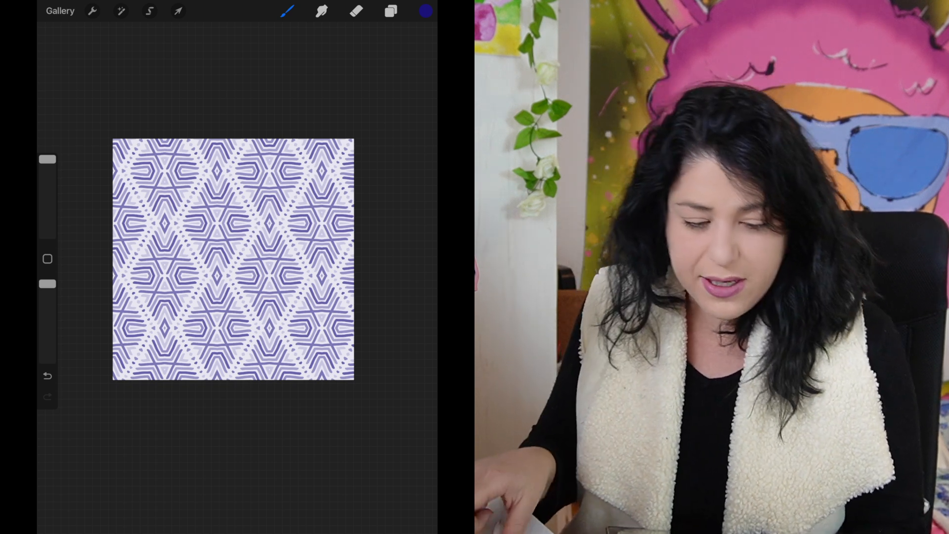
{"action": "left_click_drag", "start_coordinate": [149, 2], "coordinate": [148, 395]}
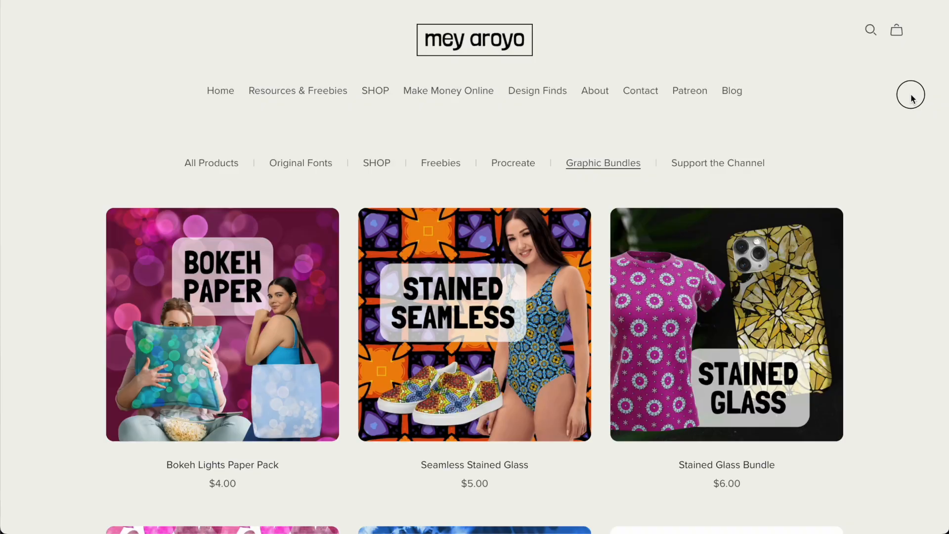
Browse the Graphic Bundles products in the Mey Aroyo web shop
{"action": "scroll", "coordinate": [912, 96], "scroll_direction": "down", "scroll_amount": 3}
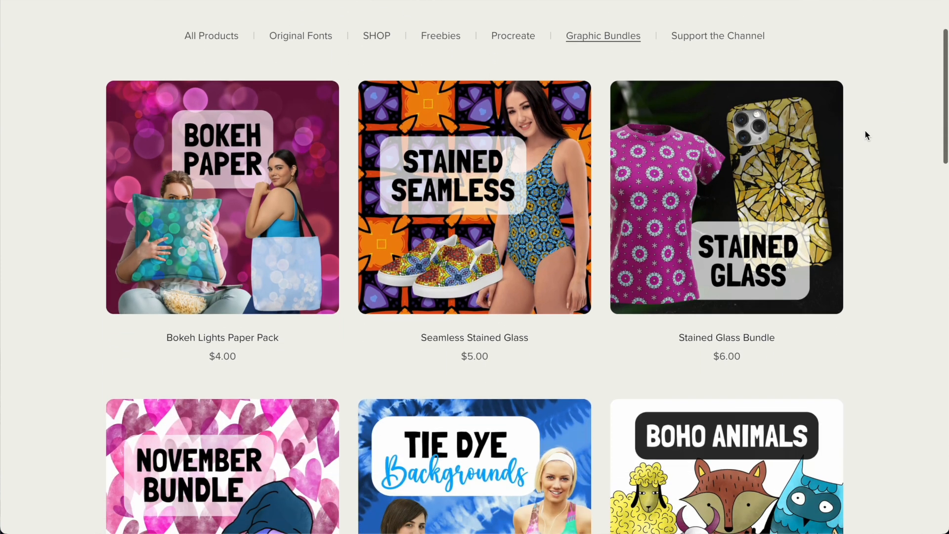
{"action": "scroll", "coordinate": [866, 134], "scroll_direction": "down", "scroll_amount": 6}
{"action": "scroll", "coordinate": [867, 134], "scroll_direction": "down", "scroll_amount": 6}
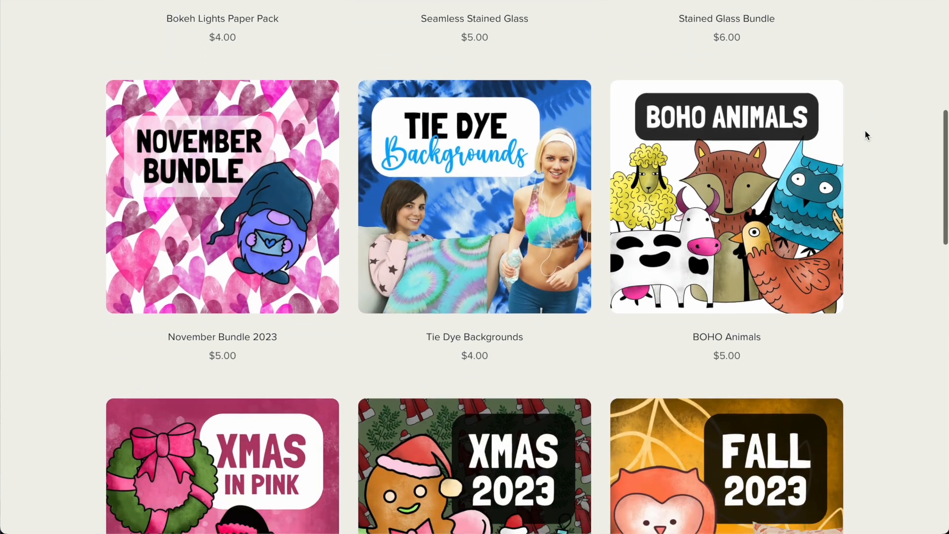
{"action": "scroll", "coordinate": [866, 135], "scroll_direction": "down", "scroll_amount": 3}
{"action": "scroll", "coordinate": [866, 134], "scroll_direction": "up", "scroll_amount": 17}
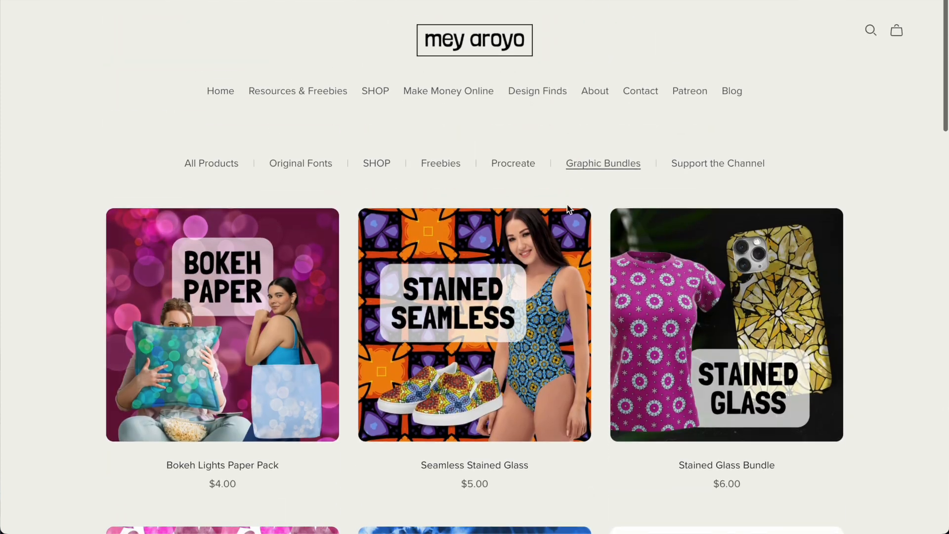
Browse the shop's Procreate and Freebies product listings
{"action": "left_click", "coordinate": [512, 164]}
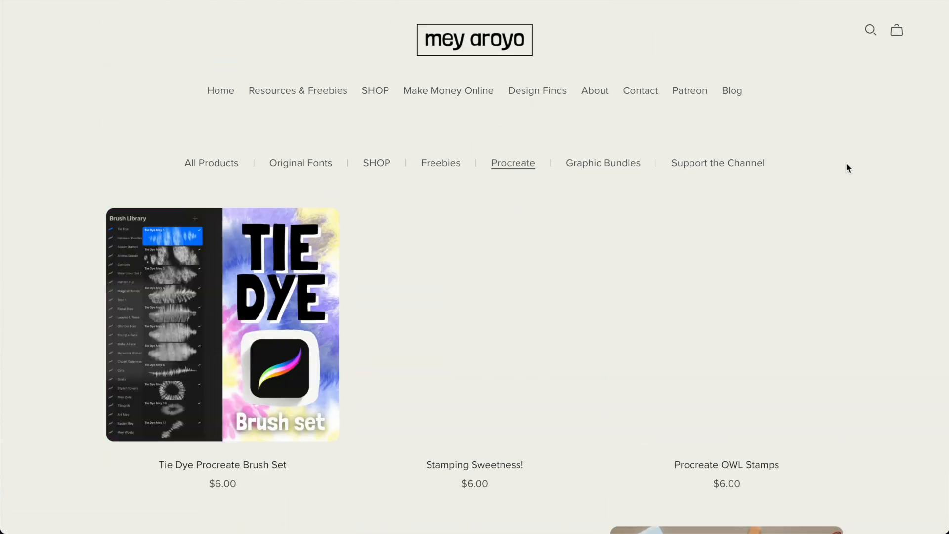
{"action": "scroll", "coordinate": [870, 167], "scroll_direction": "down", "scroll_amount": 2}
{"action": "scroll", "coordinate": [880, 167], "scroll_direction": "down", "scroll_amount": 4}
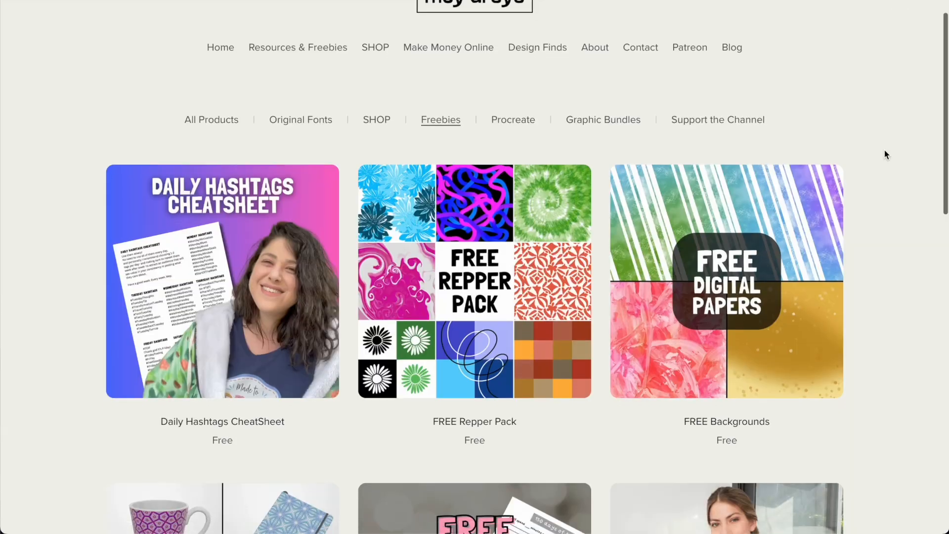
{"action": "scroll", "coordinate": [887, 155], "scroll_direction": "down", "scroll_amount": 3}
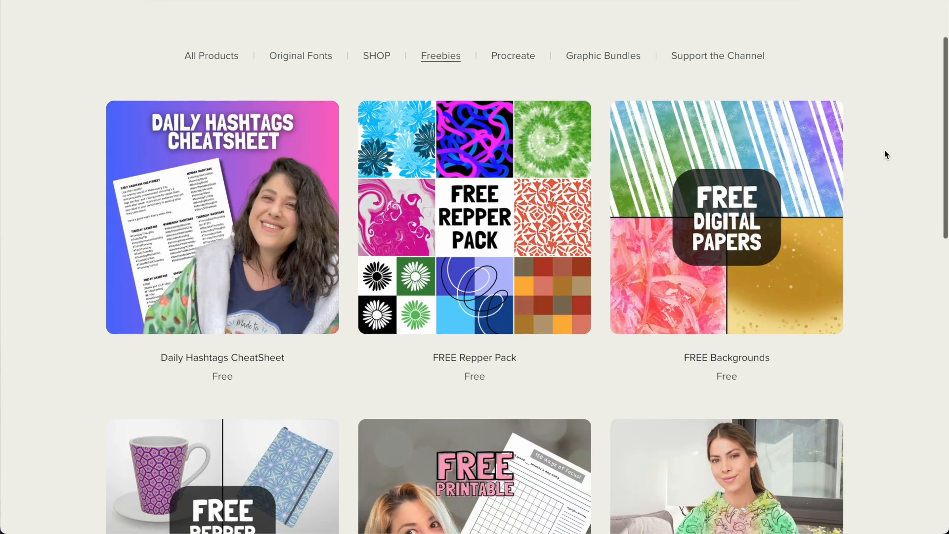
{"action": "scroll", "coordinate": [886, 154], "scroll_direction": "down", "scroll_amount": 1}
Open the FREE Repper Starter Kit product and look through its preview images
{"action": "left_click", "coordinate": [286, 274]}
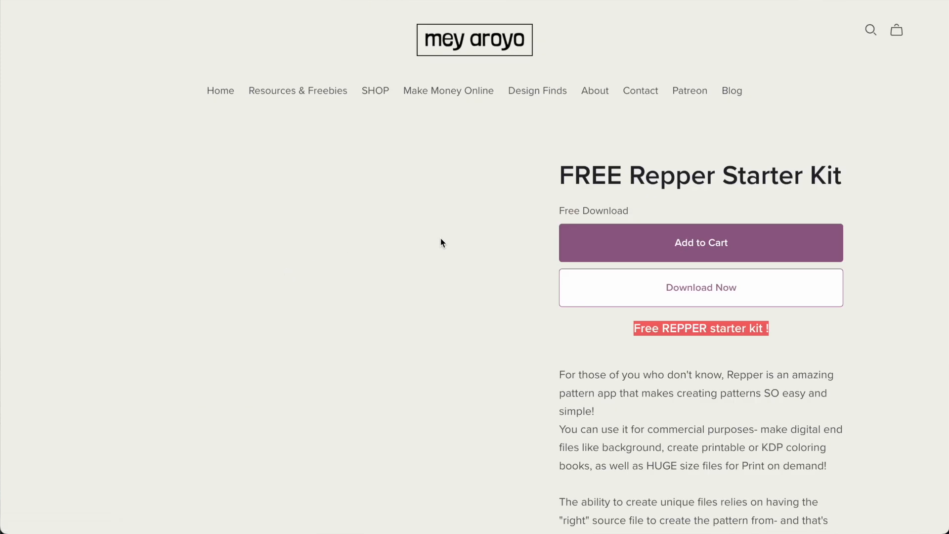
{"action": "scroll", "coordinate": [496, 262], "scroll_direction": "down", "scroll_amount": 2}
{"action": "left_click", "coordinate": [499, 313]}
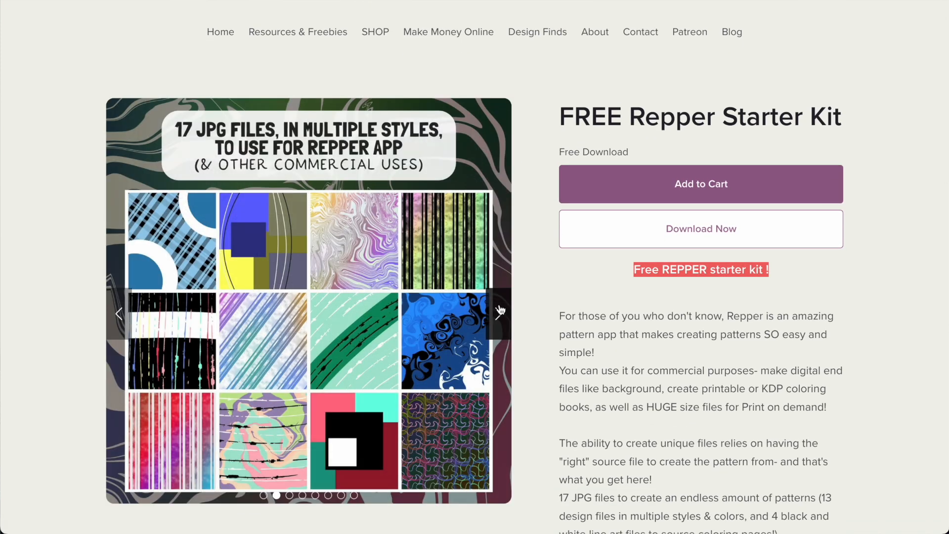
{"action": "left_click", "coordinate": [500, 310]}
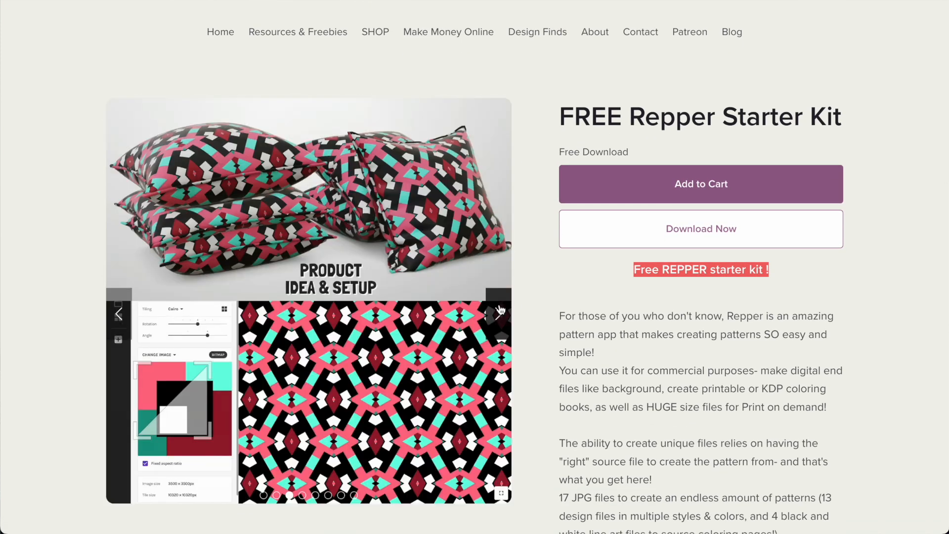
{"action": "left_click", "coordinate": [500, 311]}
{"action": "left_click", "coordinate": [500, 310]}
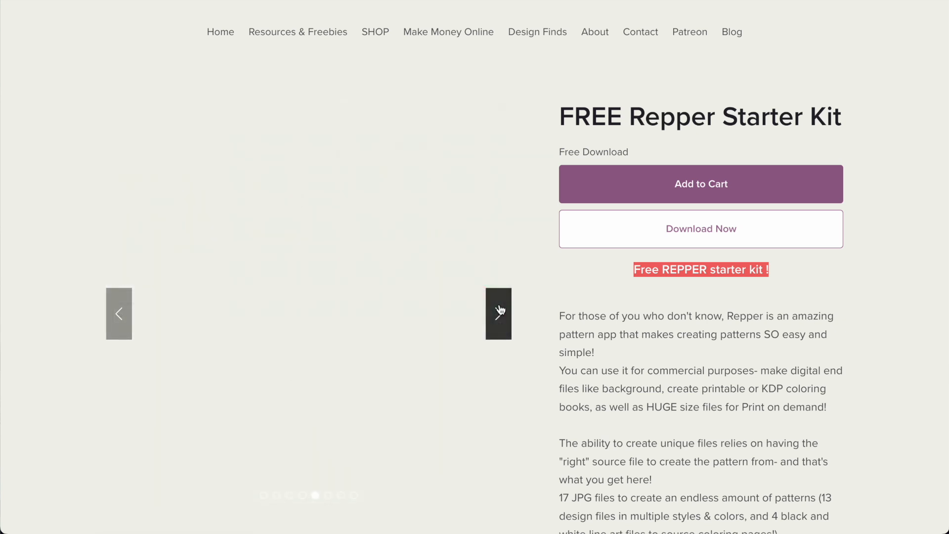
{"action": "left_click", "coordinate": [500, 310]}
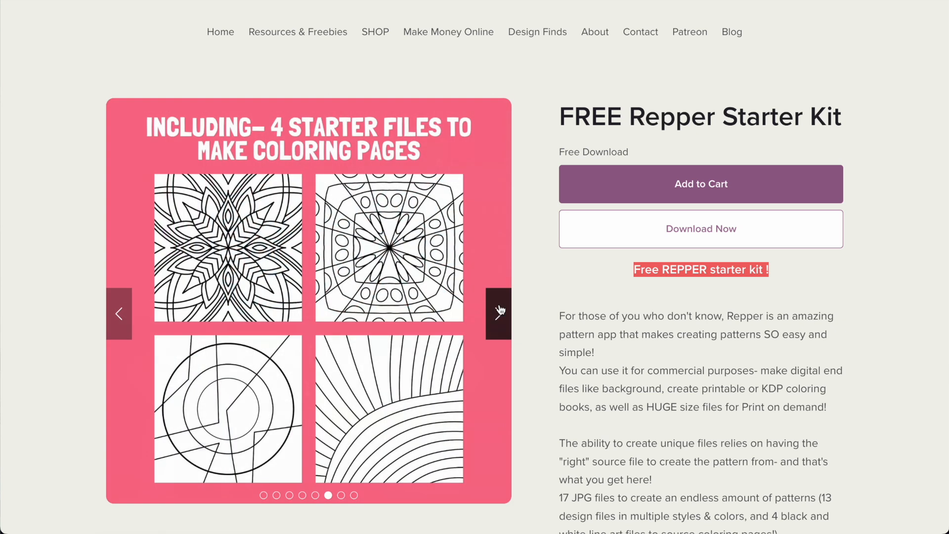
{"action": "left_click", "coordinate": [500, 310]}
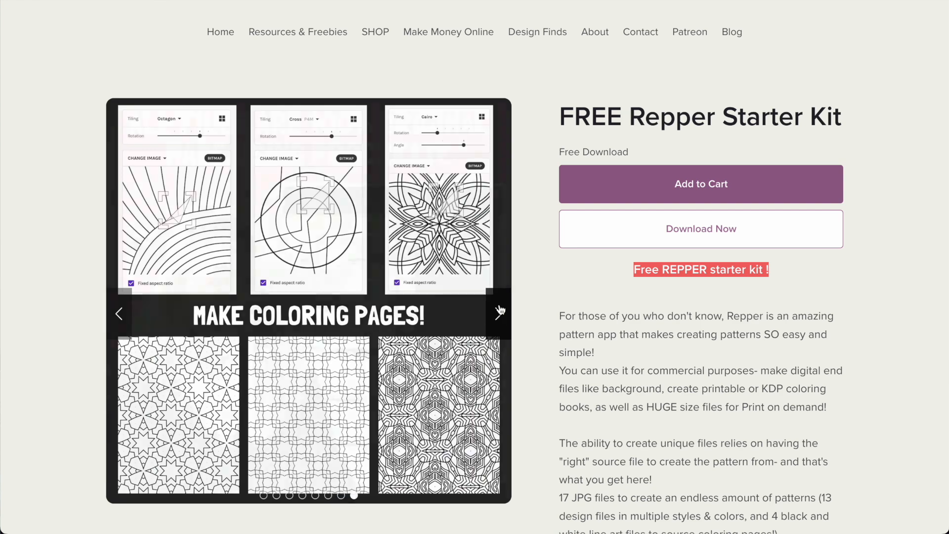
{"action": "left_click", "coordinate": [500, 311]}
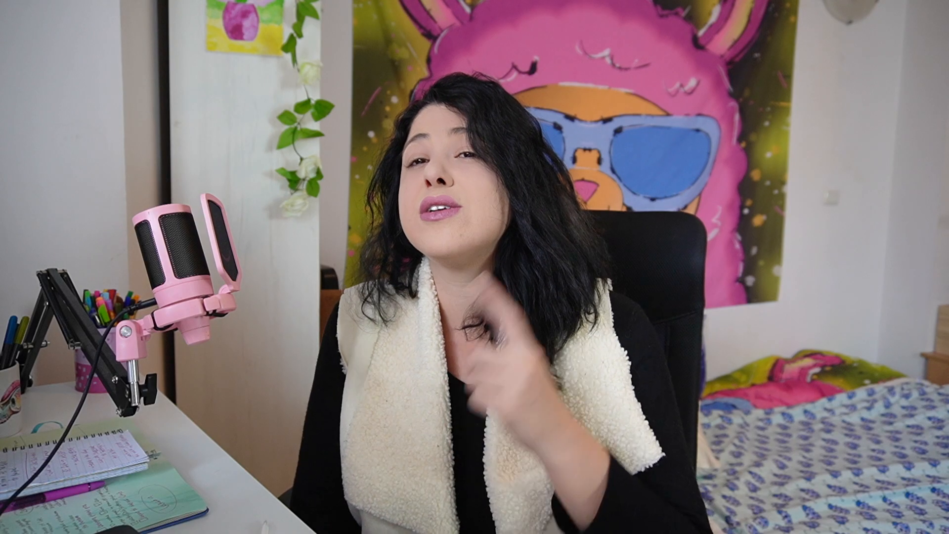